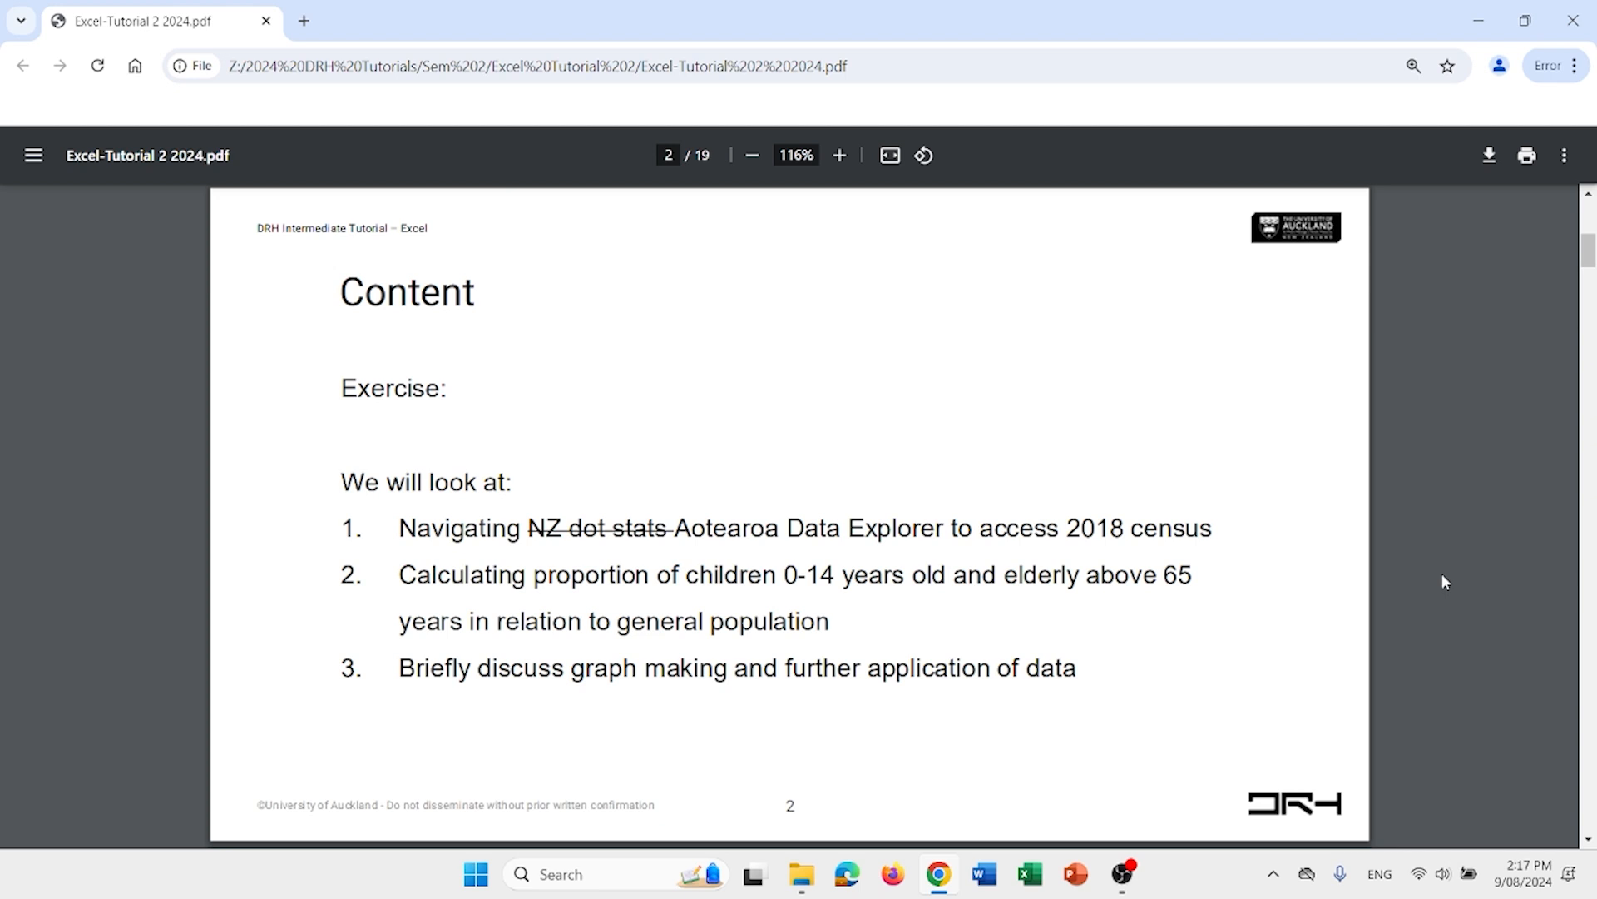
- Search Google for "aotearoa data explorer" in a new browser tab
key("Page_Down")
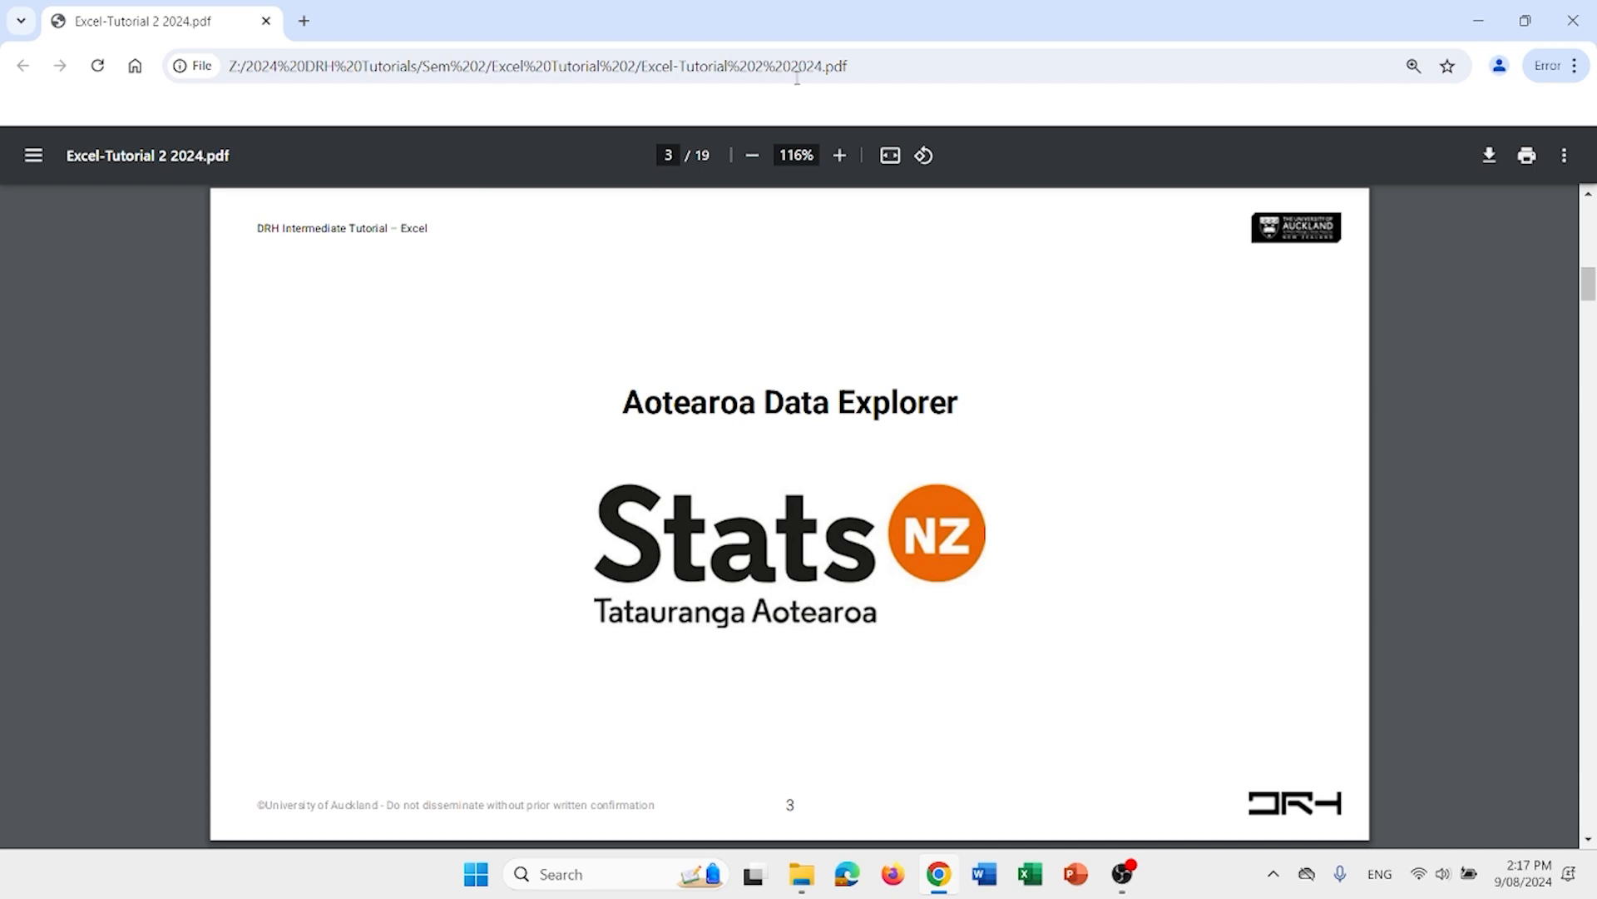
left_click(305, 21)
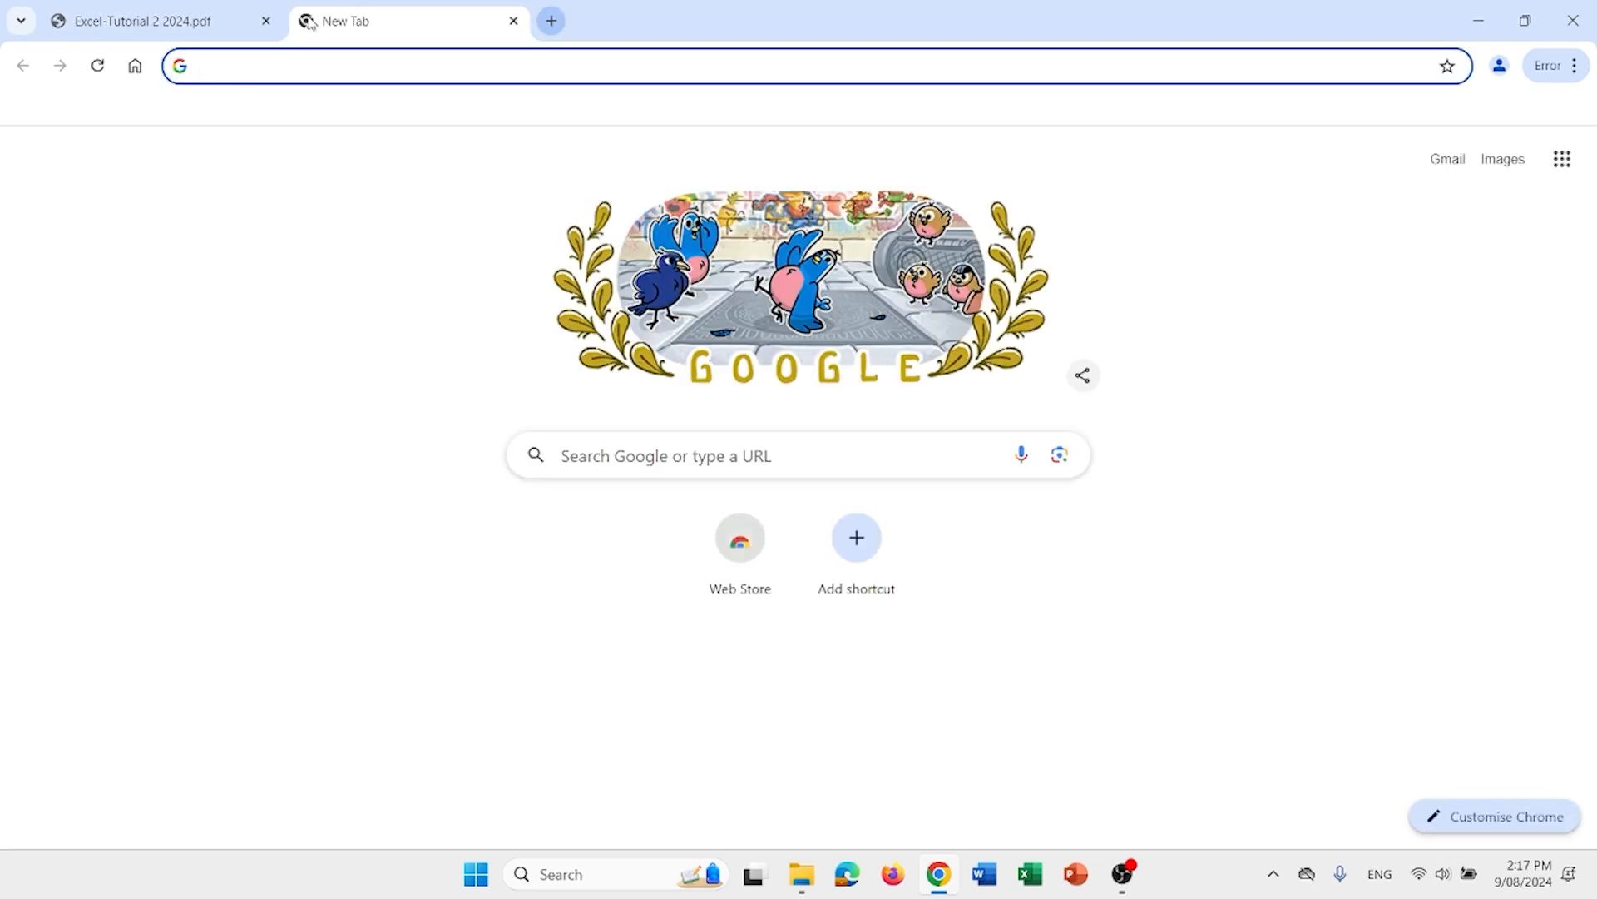
type("ao")
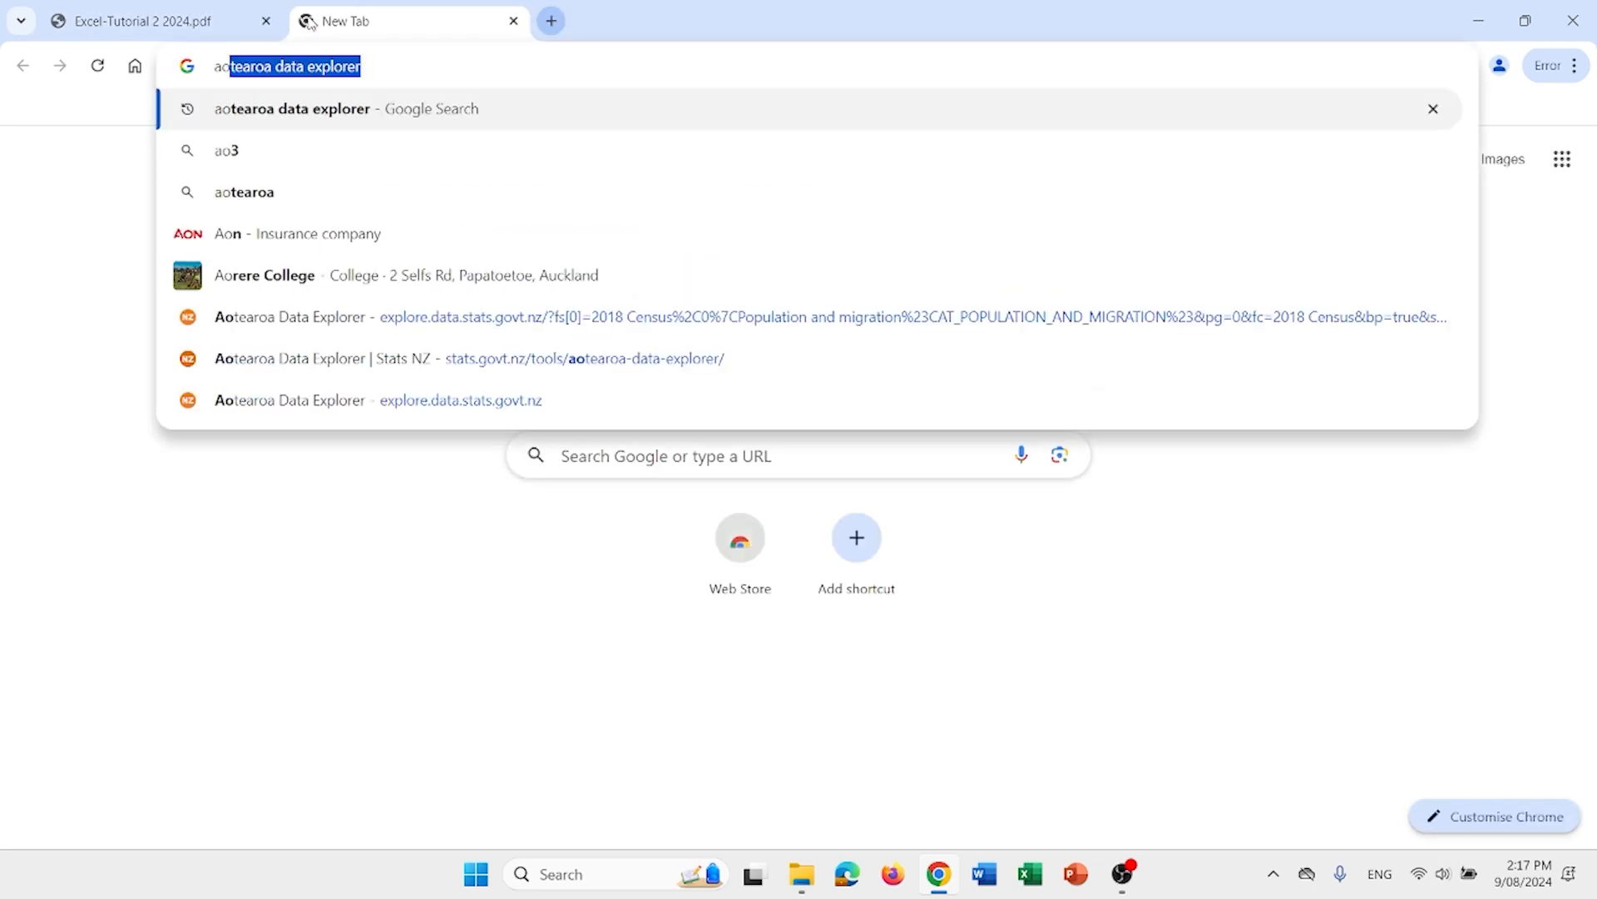
key("Return")
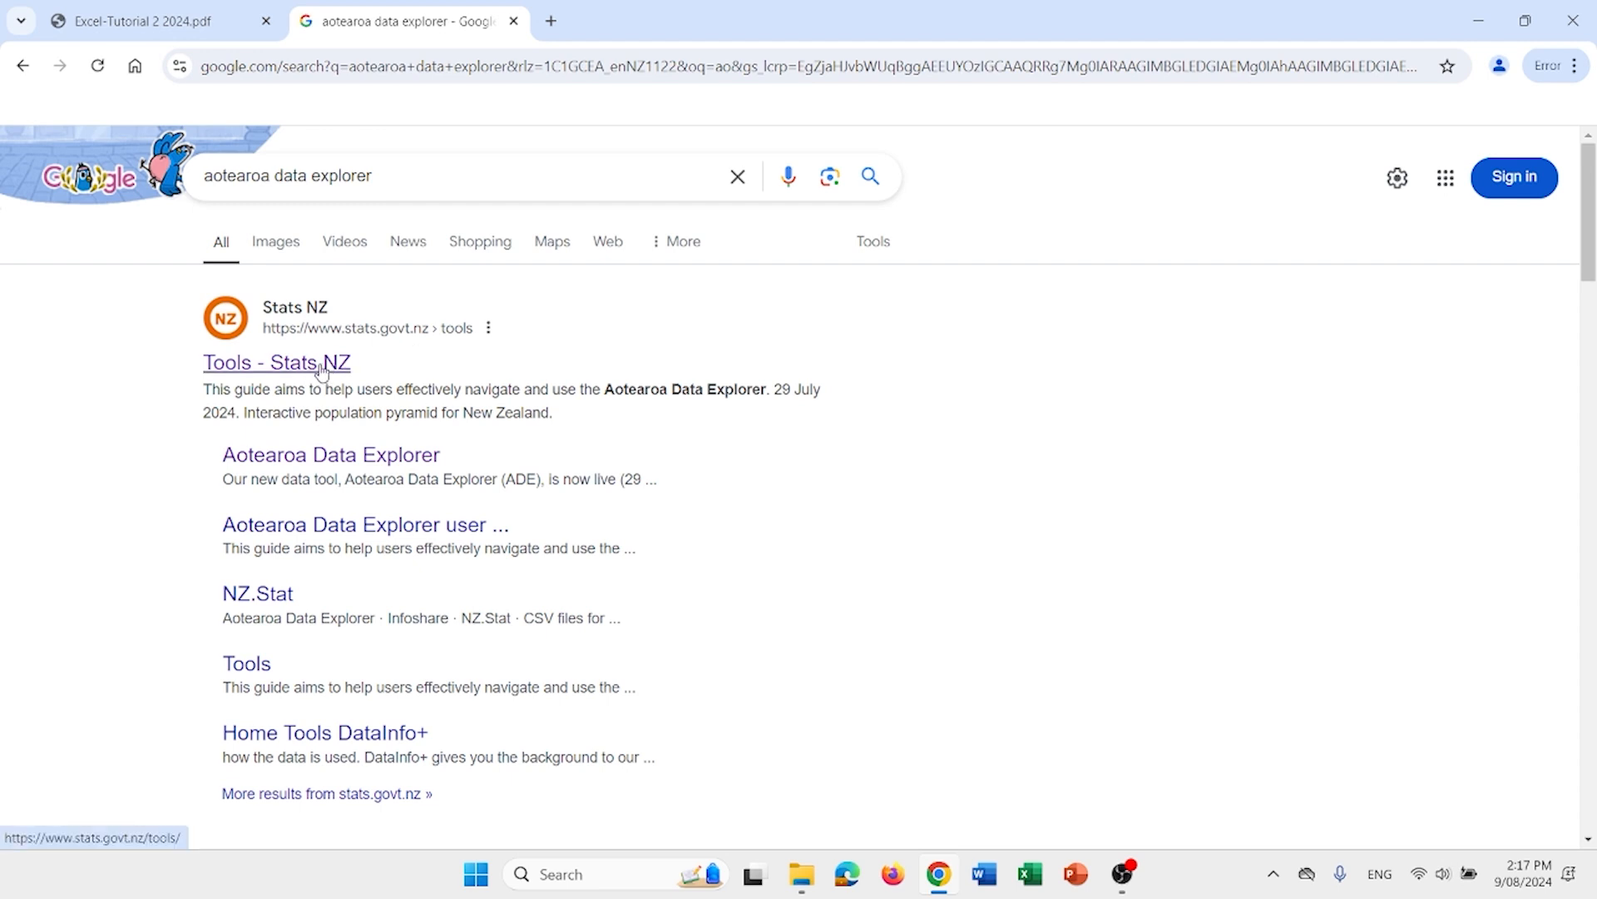
- Open the Aotearoa Data Explorer tool from the Stats NZ tools page
left_click(322, 372)
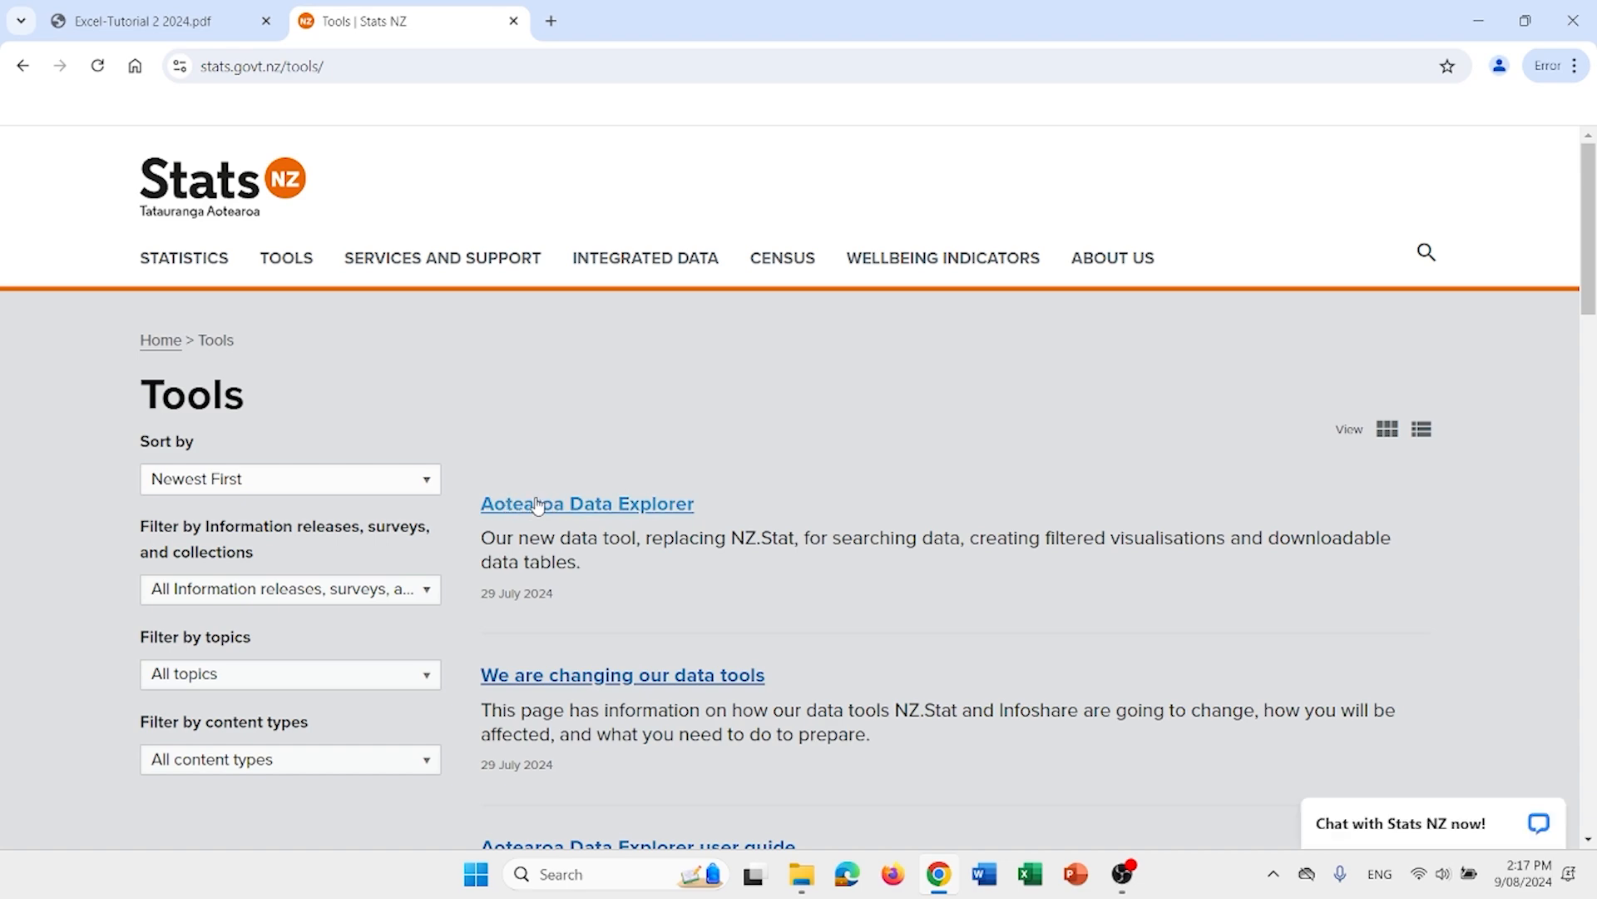
left_click(539, 505)
scroll(287, 620, "down", 1)
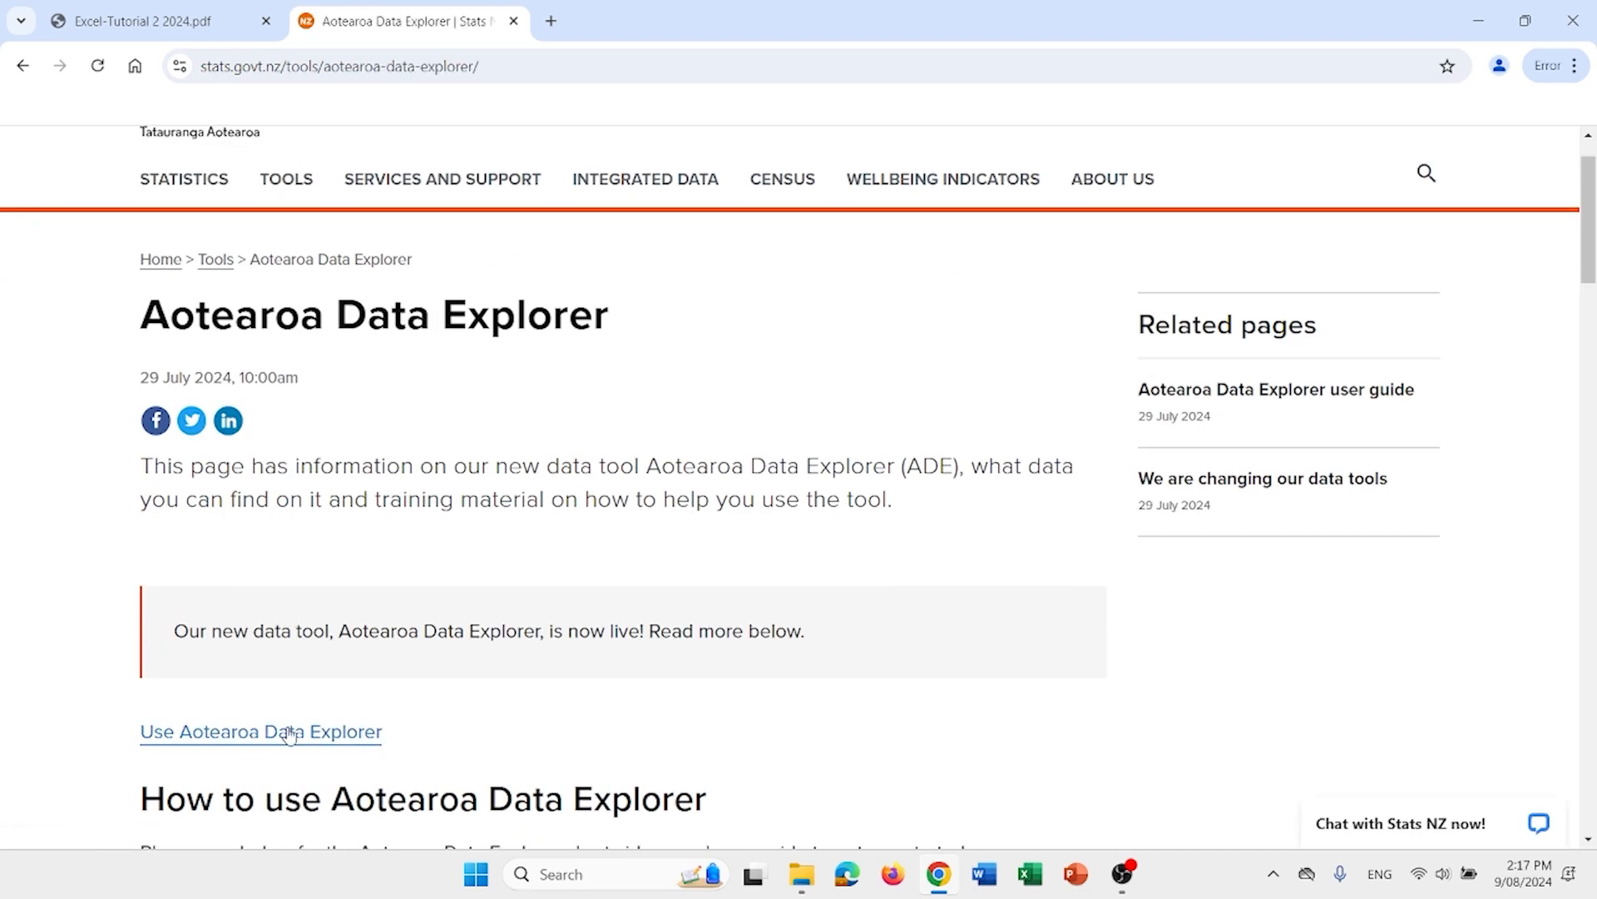
left_click(320, 732)
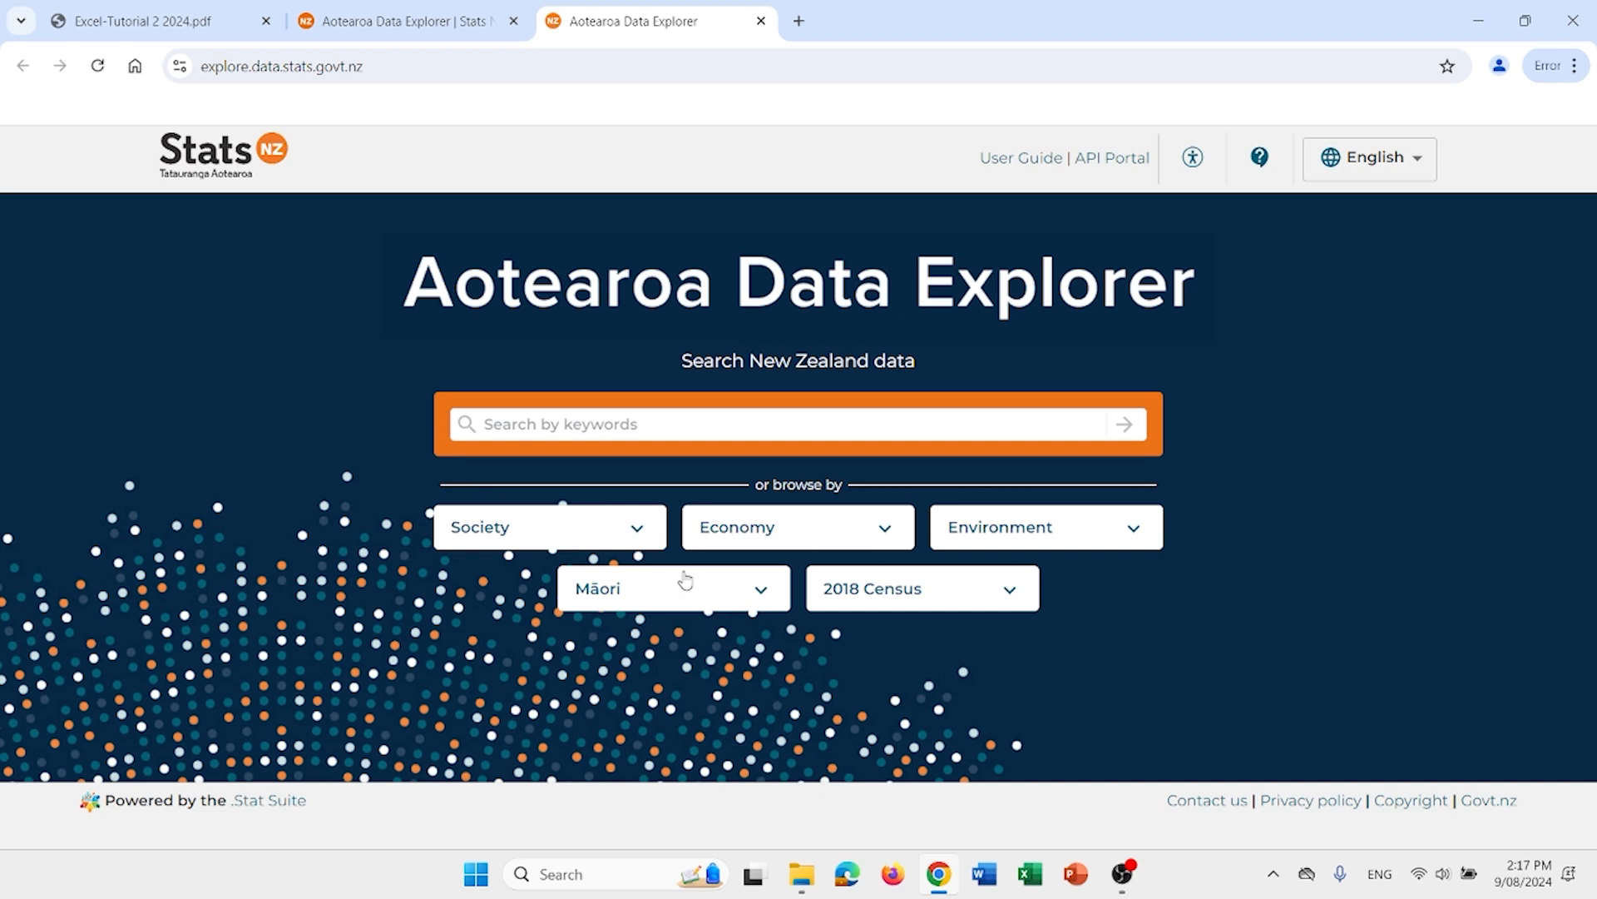
- Browse the 2018 Census population and migration data and open the age and sex by ethnic group table for census night population counts (RC, TA, SA2, DHB)
left_click(634, 535)
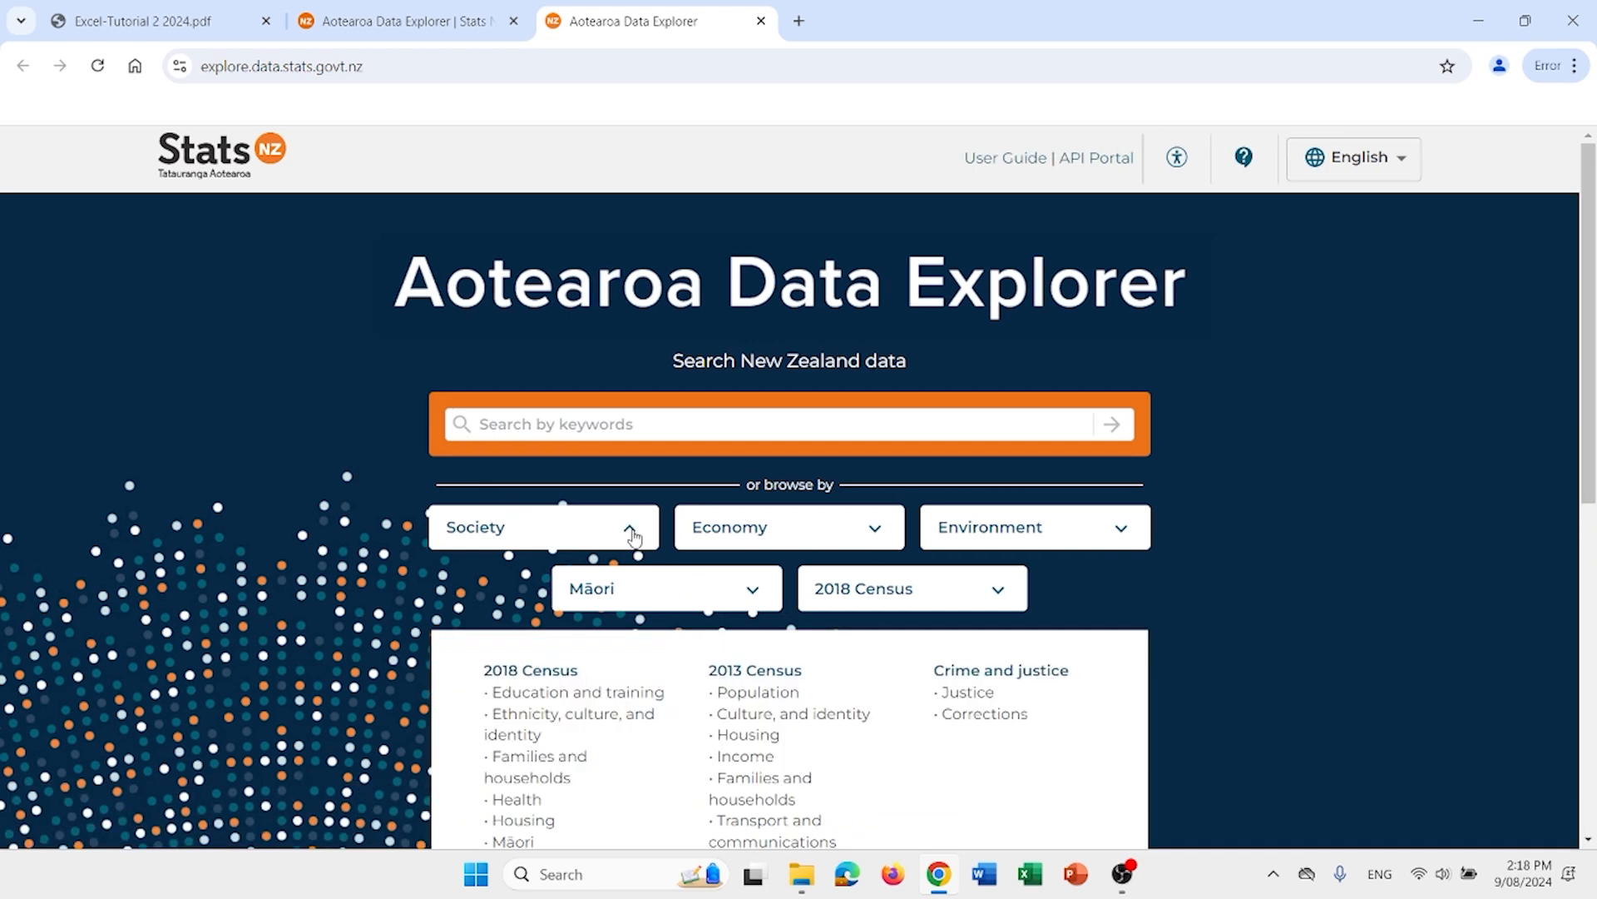
left_click(610, 537)
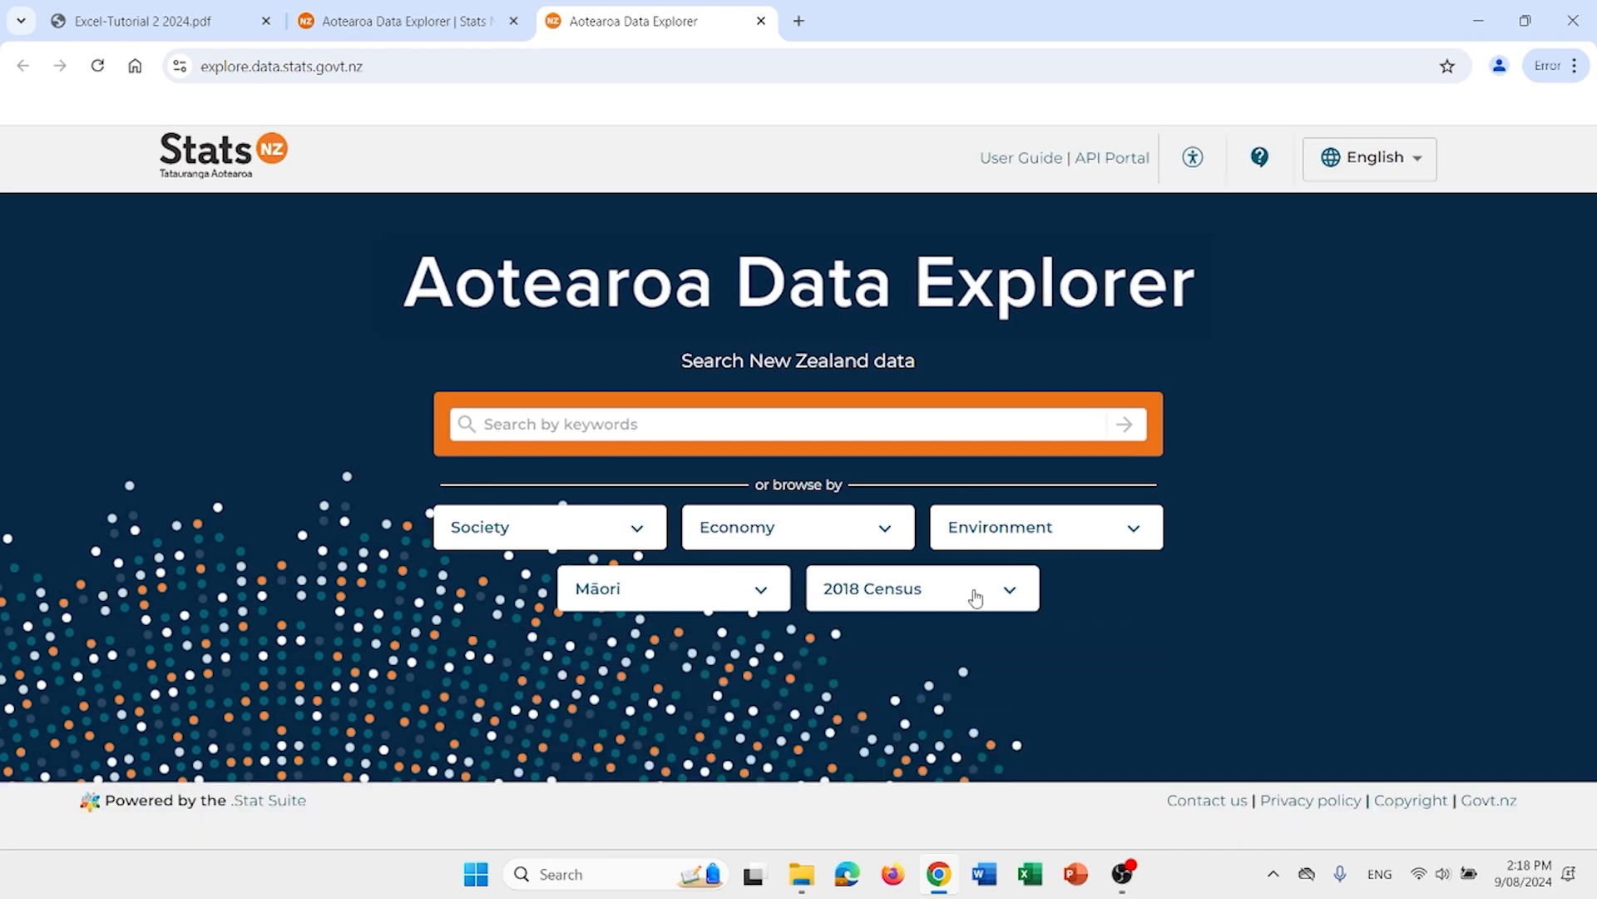
left_click(976, 598)
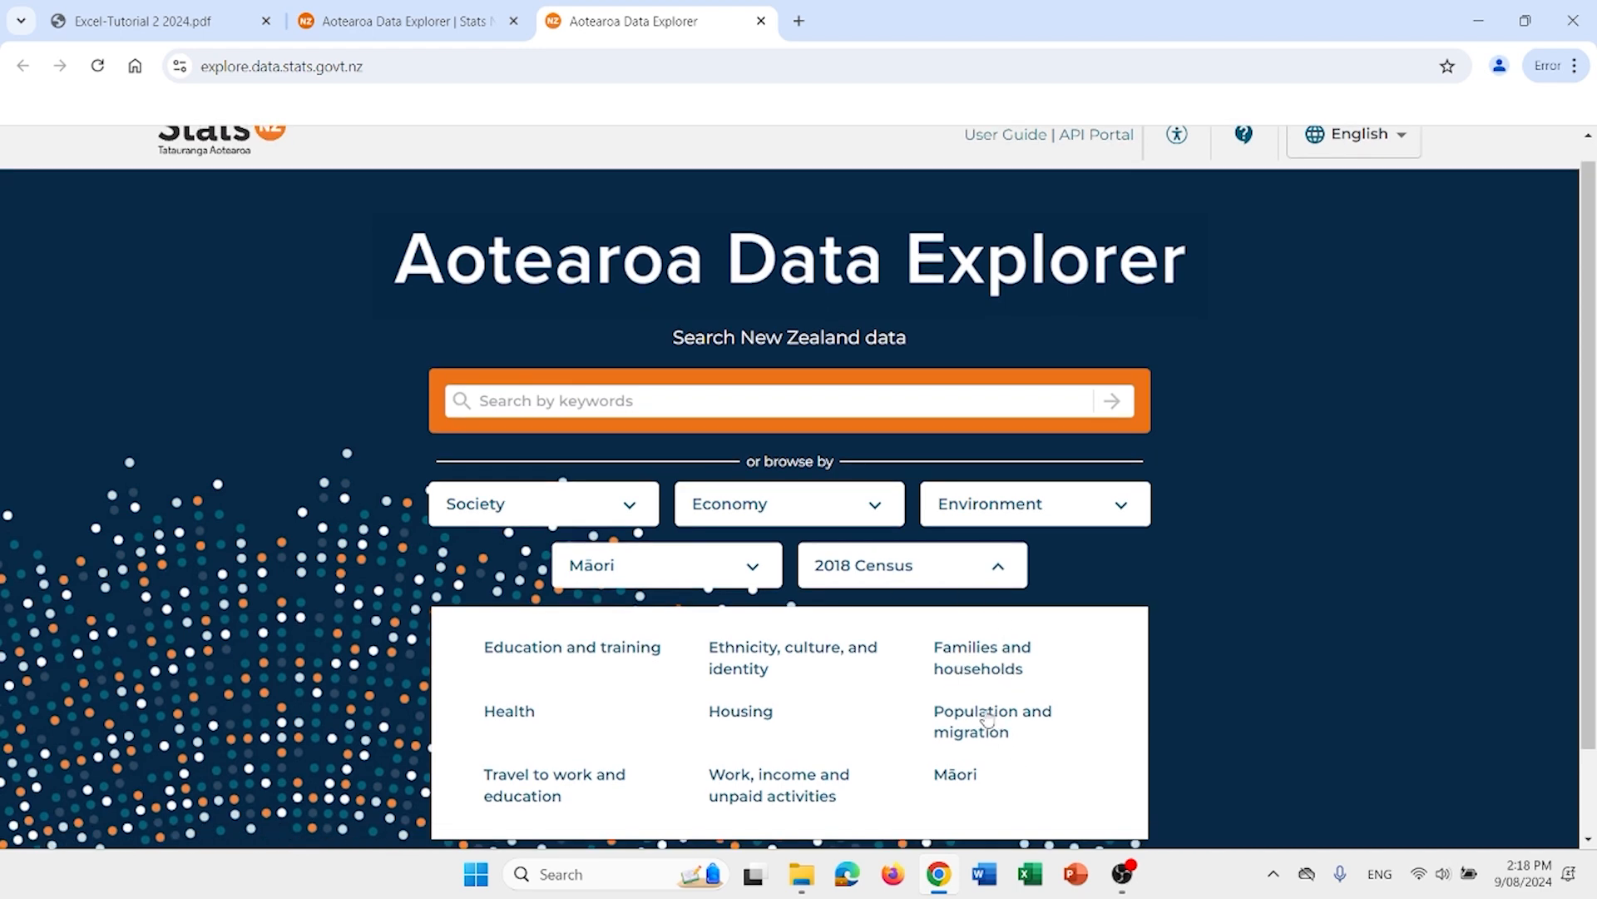
left_click(996, 721)
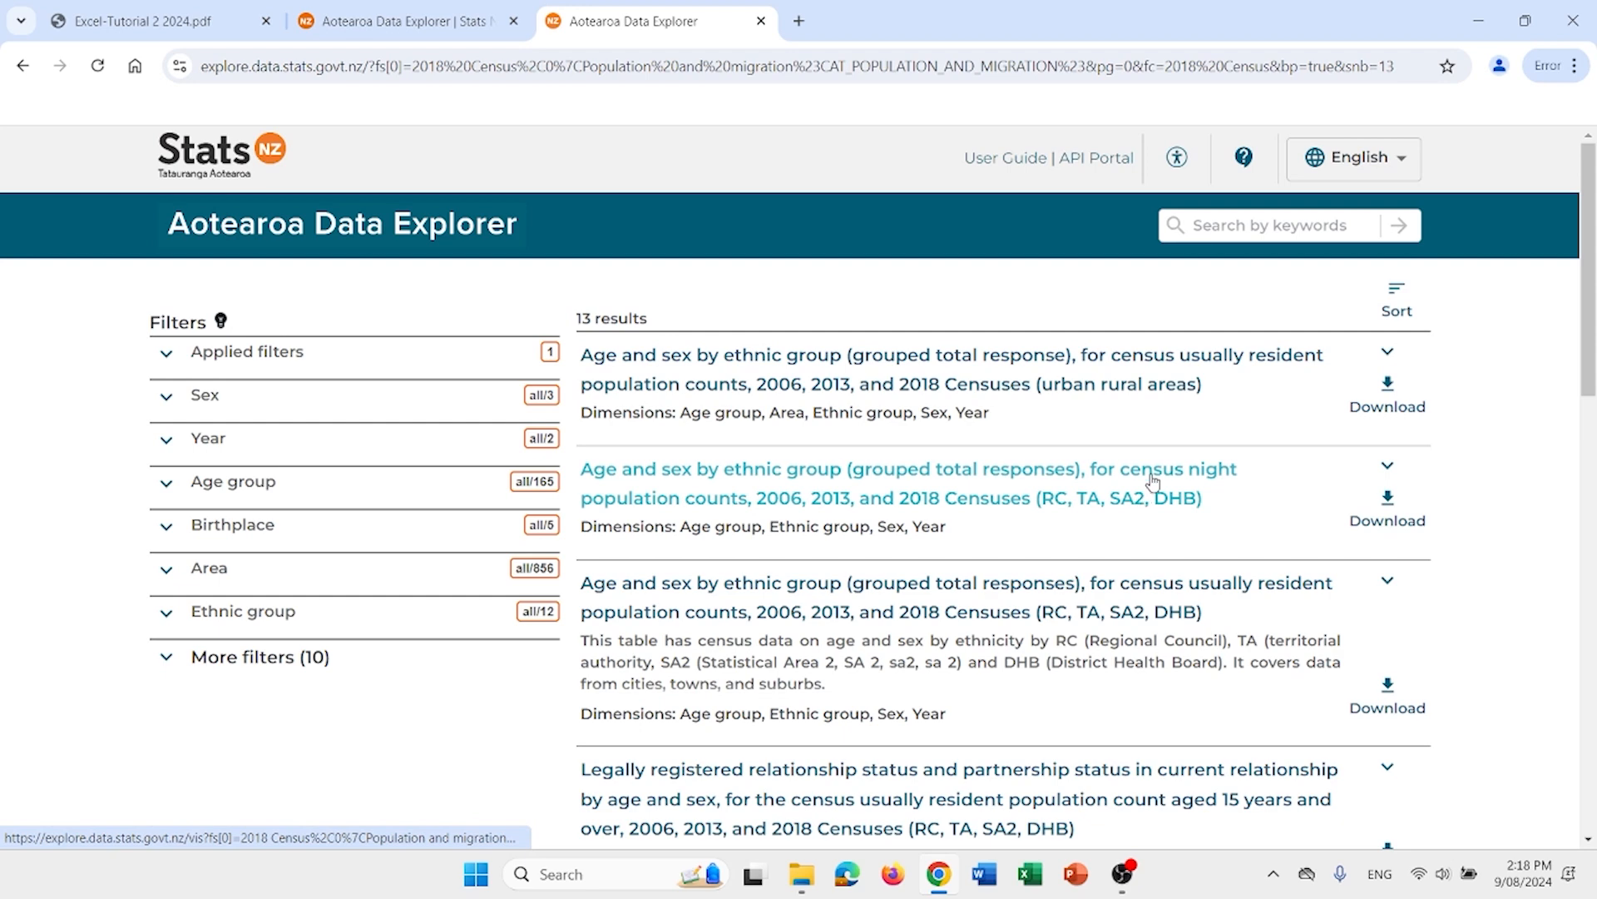
left_click(972, 506)
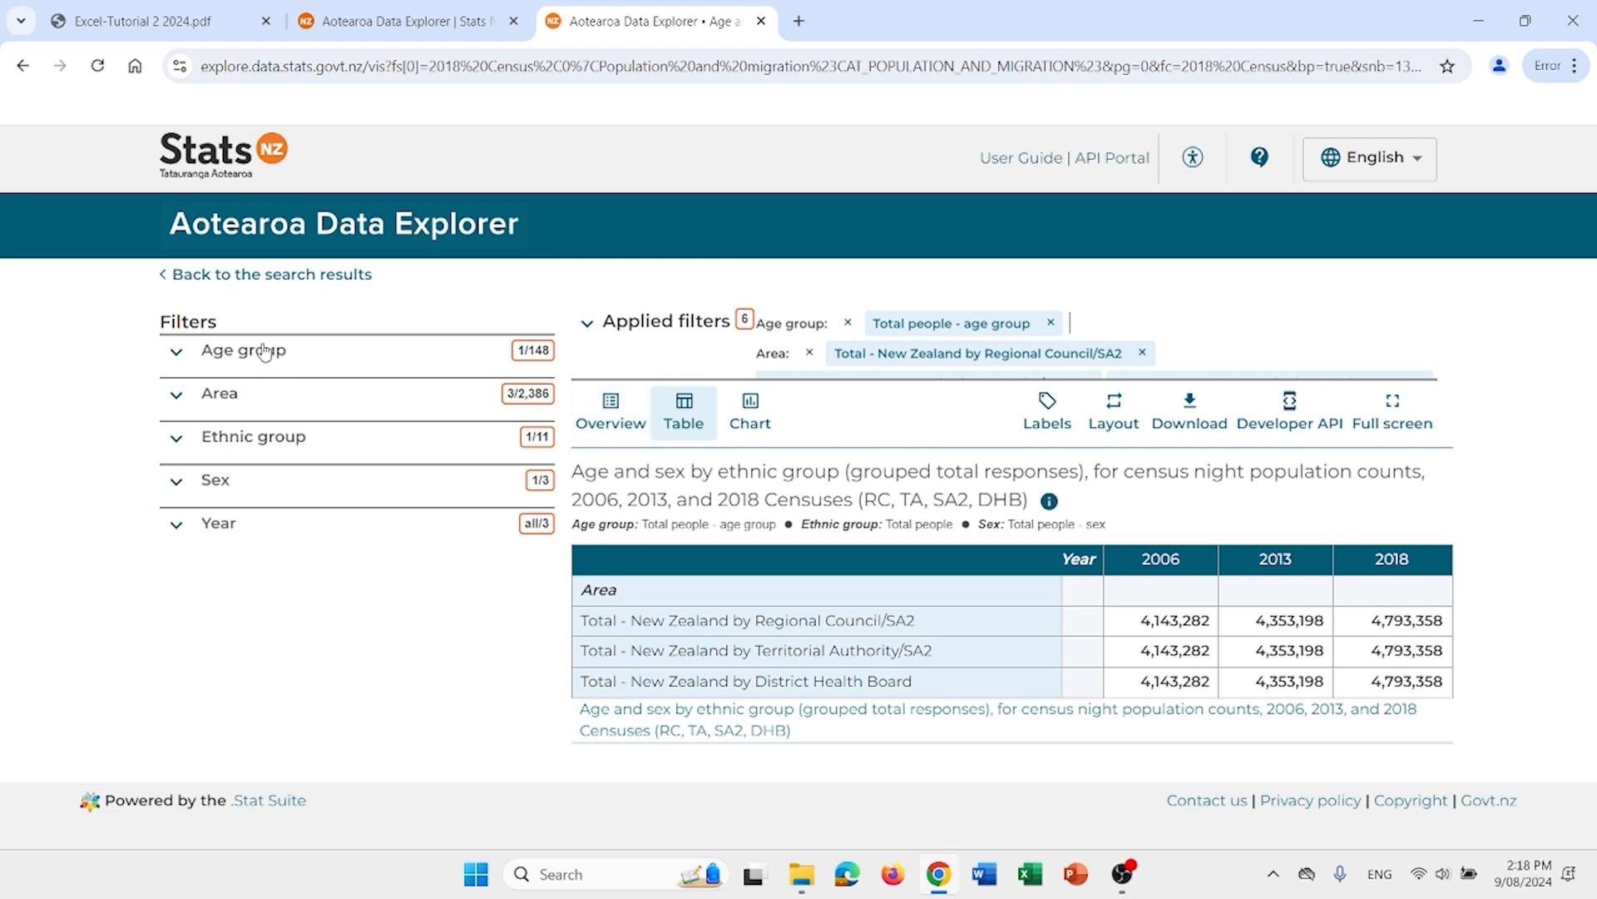
- Filter the age group by 0-4, 5-9 and 10-14 years instead of Total people
left_click(202, 359)
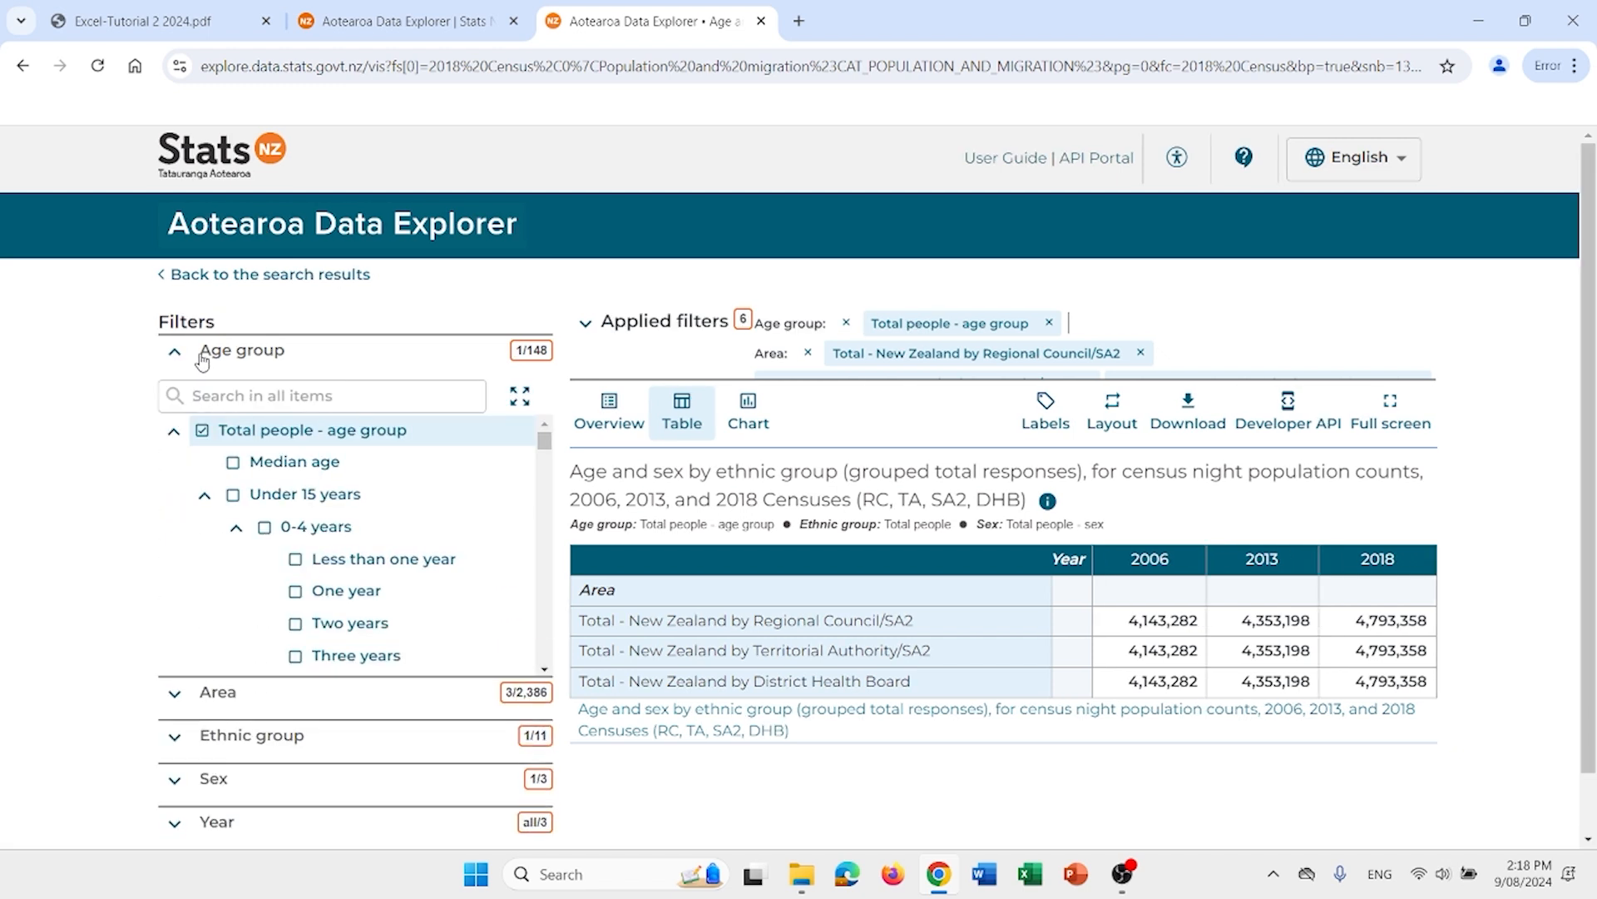
left_click(201, 433)
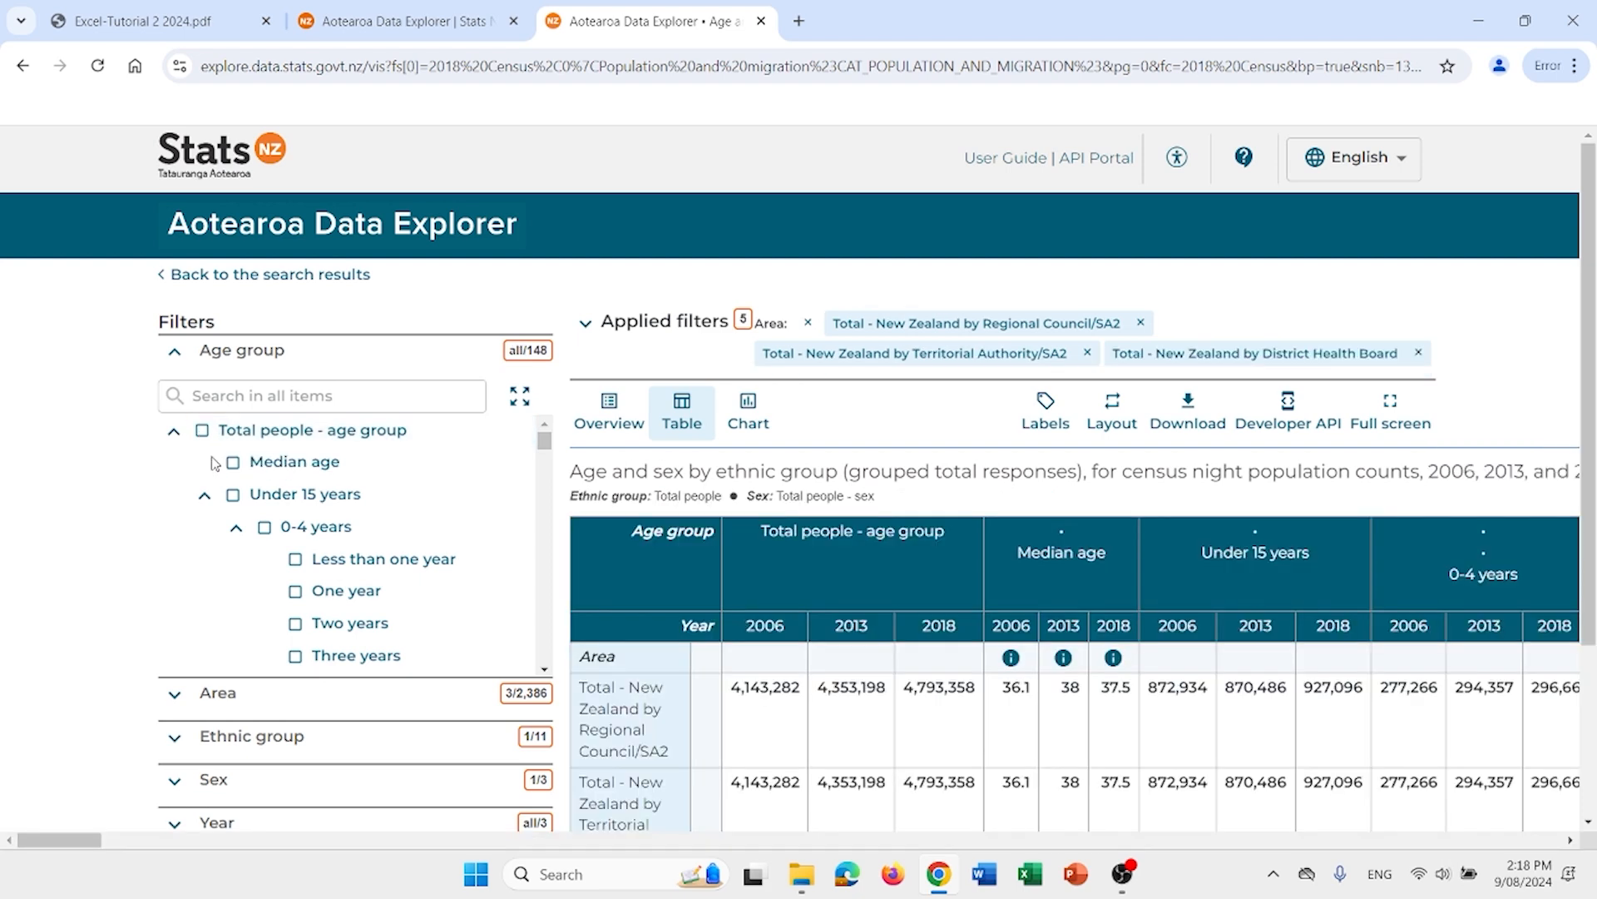
left_click(264, 532)
left_click(237, 528)
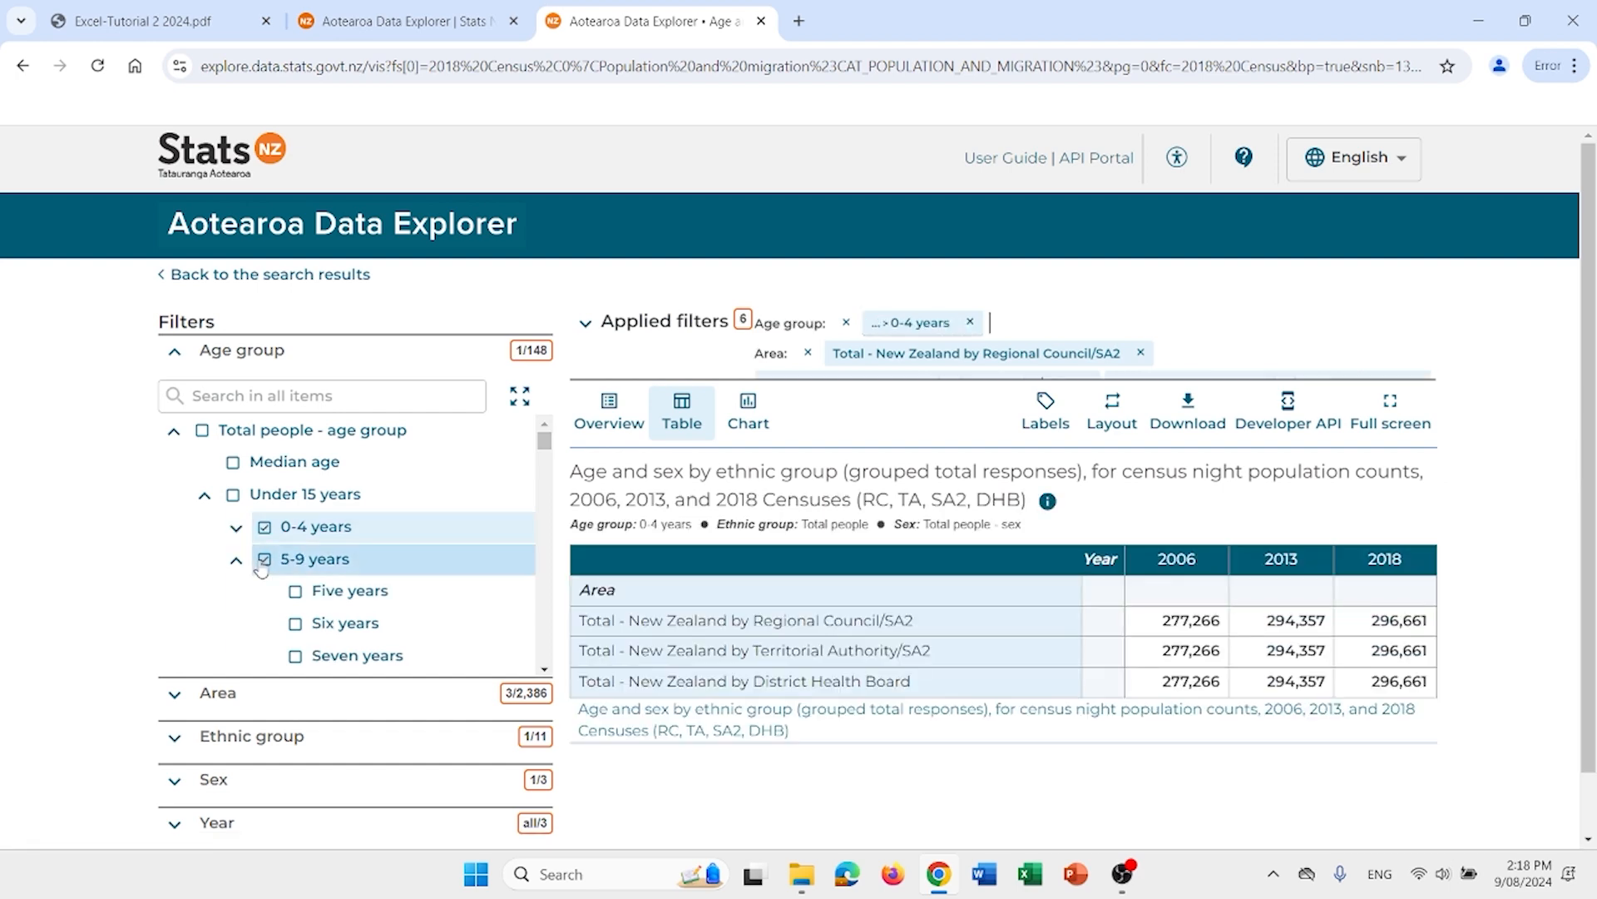
left_click(236, 559)
left_click(236, 592)
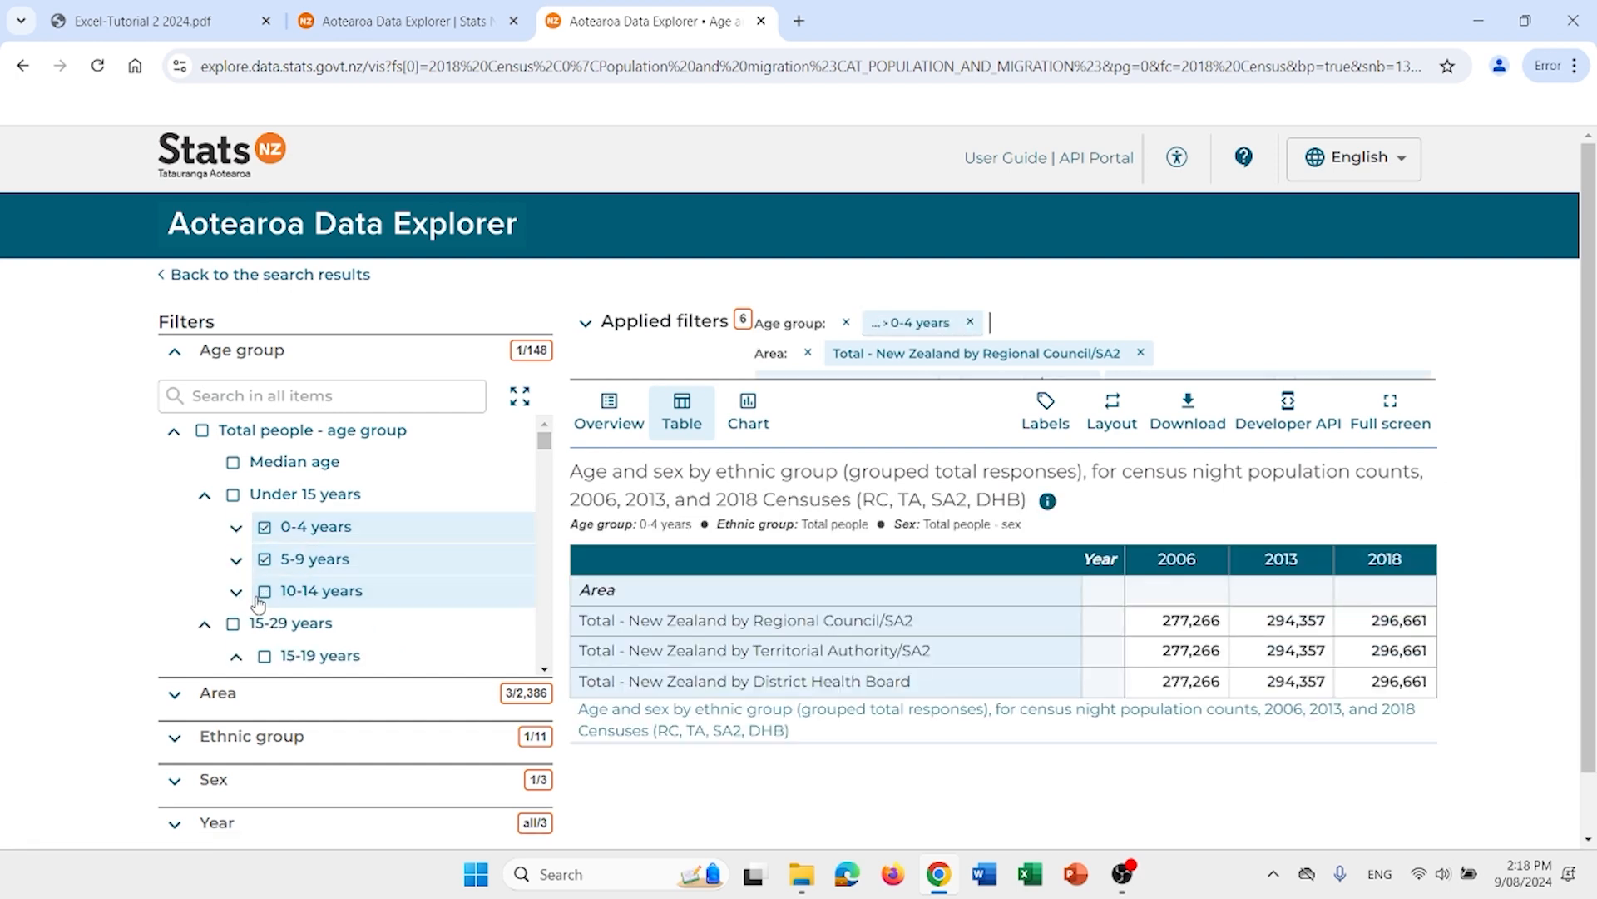
left_click(263, 591)
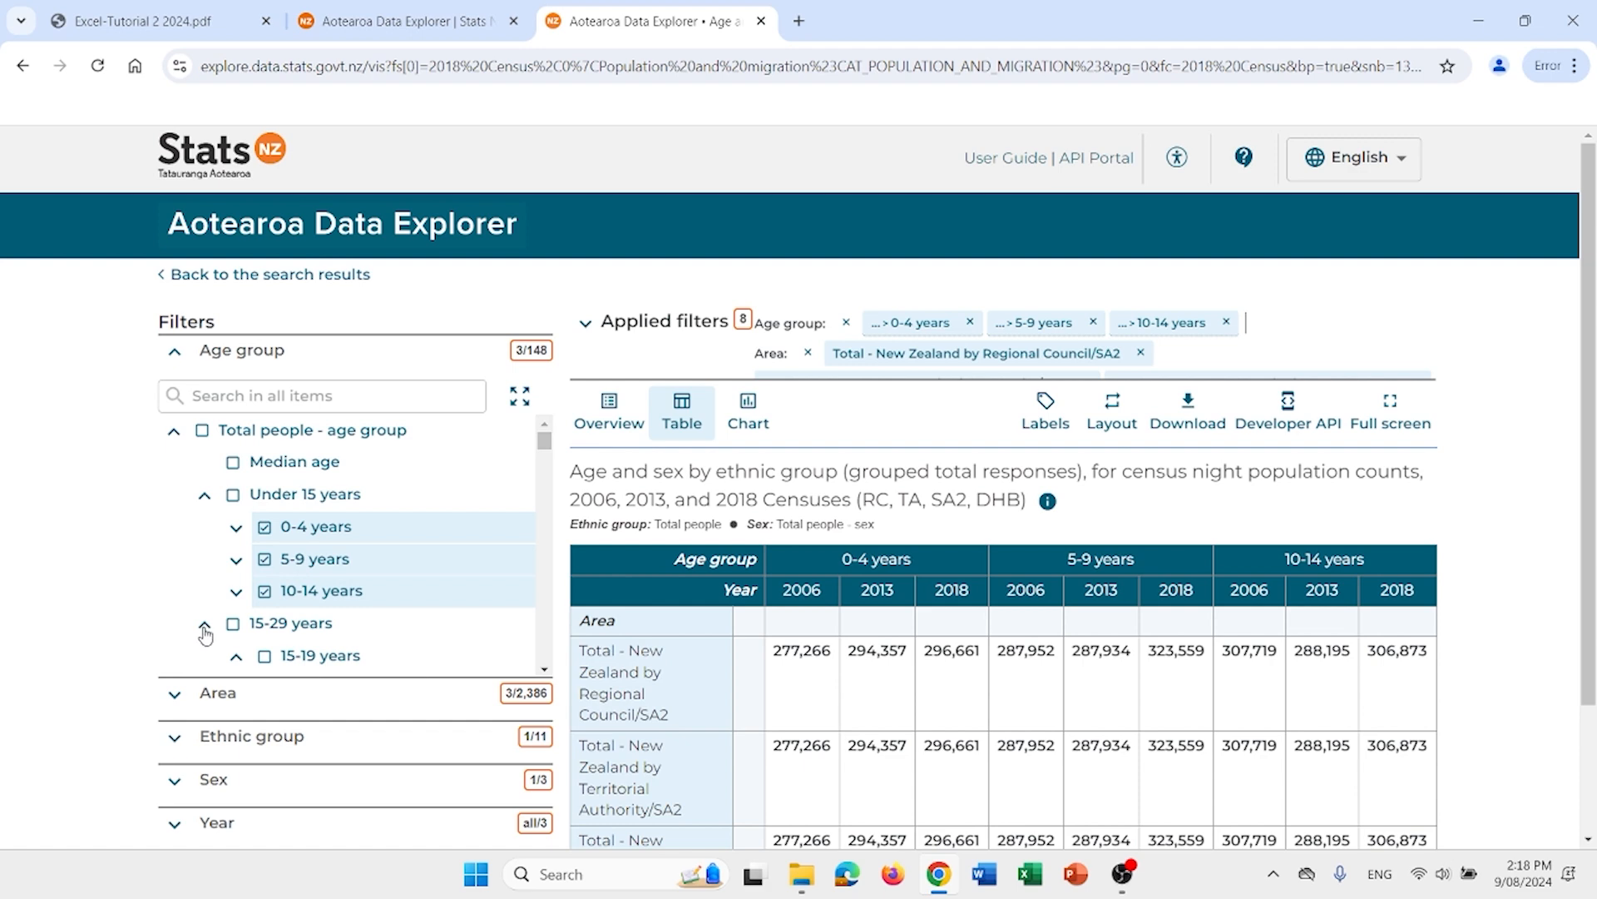
- Add 15-29 years, 30-64 years and 65 years and over to the age group filter
left_click(205, 626)
left_click(206, 657)
scroll(206, 655, "down", 1)
left_click(205, 644)
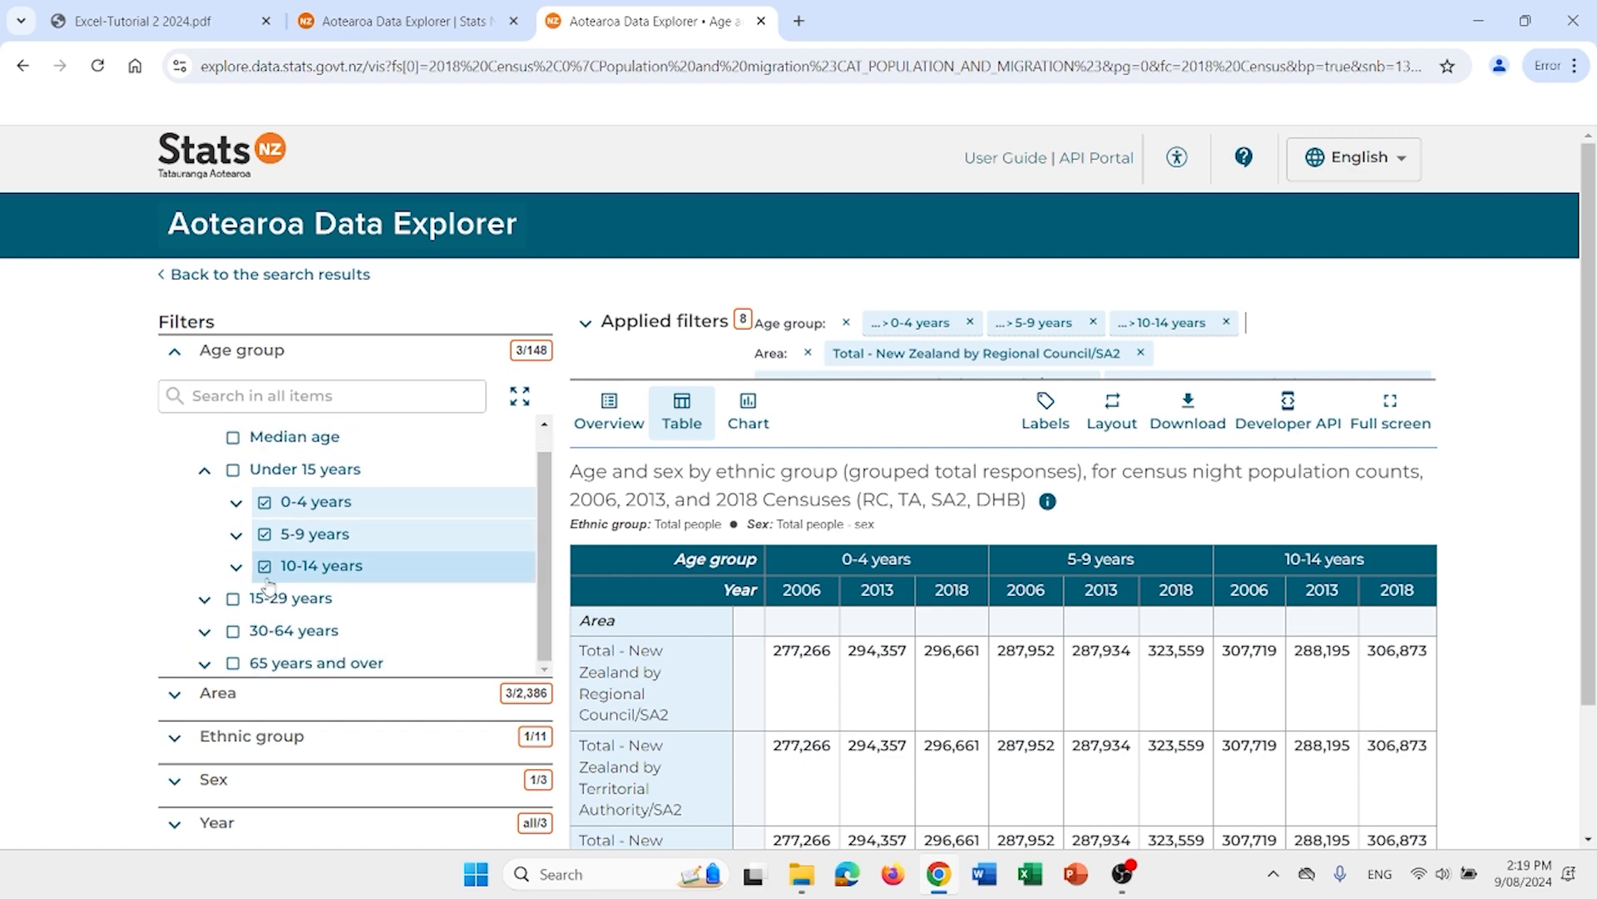
left_click(233, 598)
left_click(233, 630)
left_click(234, 663)
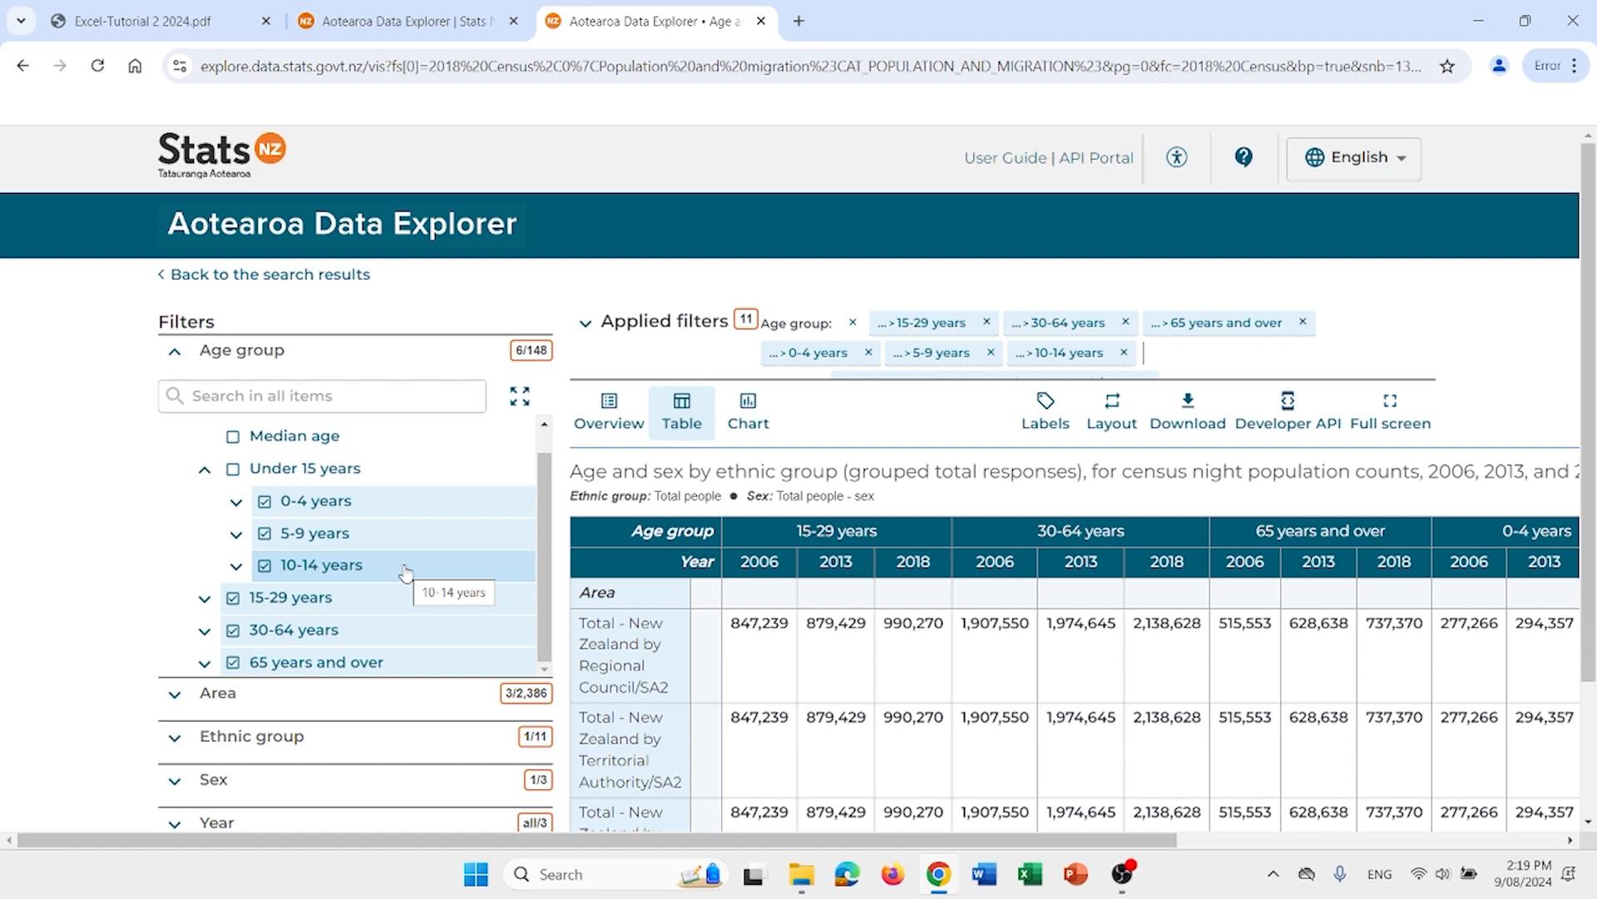
- Limit the table's year filter to 2018
scroll(382, 657, "down", 1)
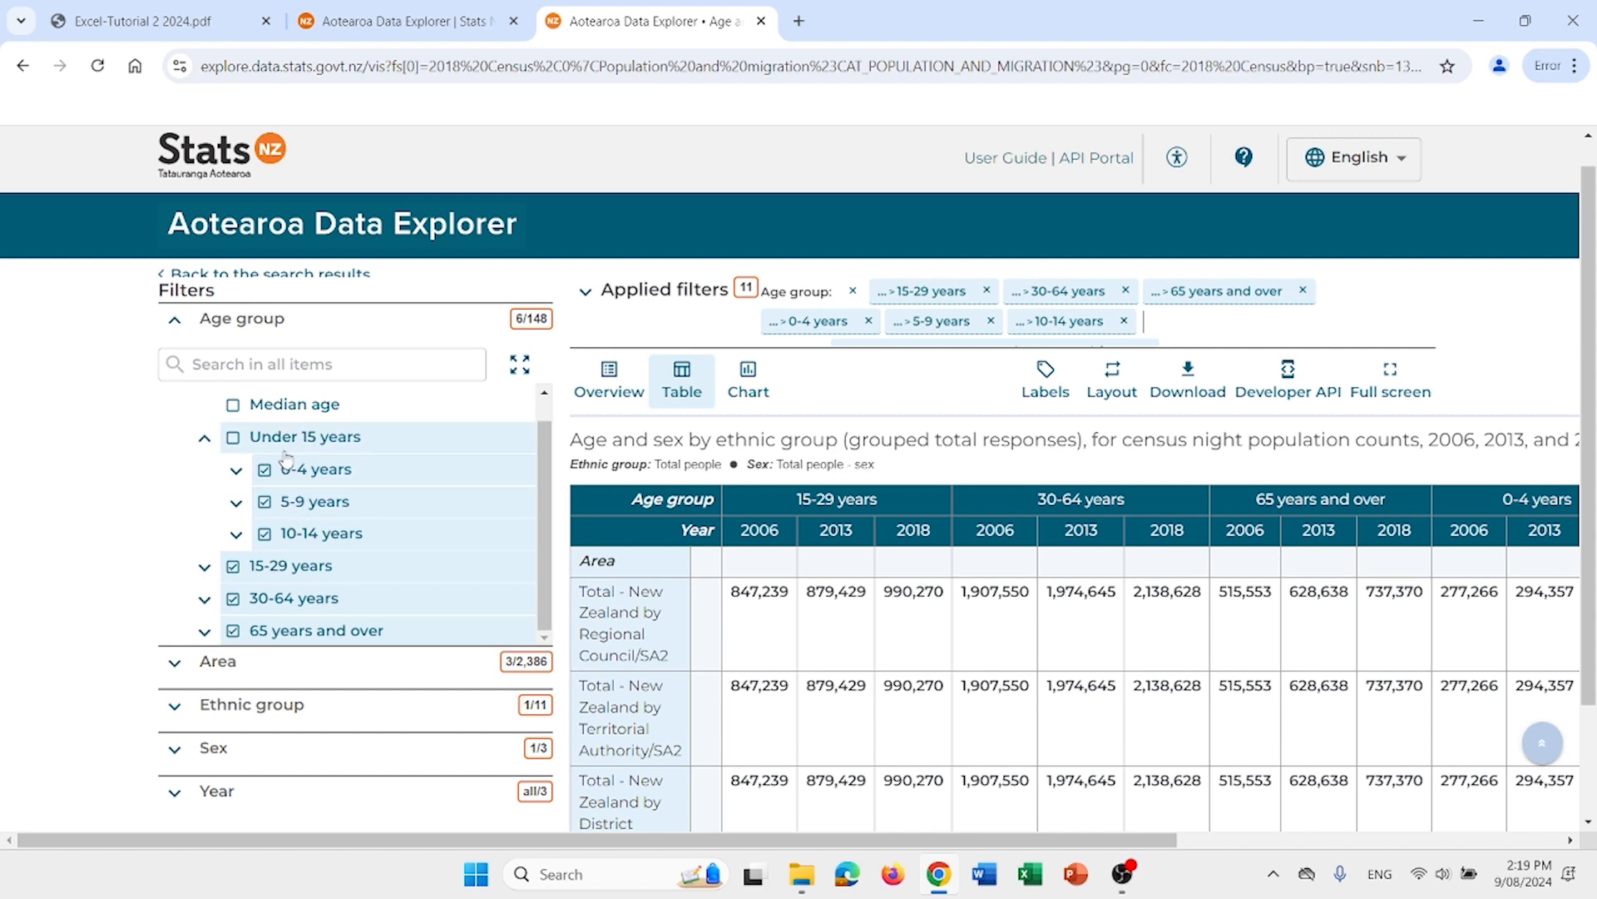
left_click(216, 793)
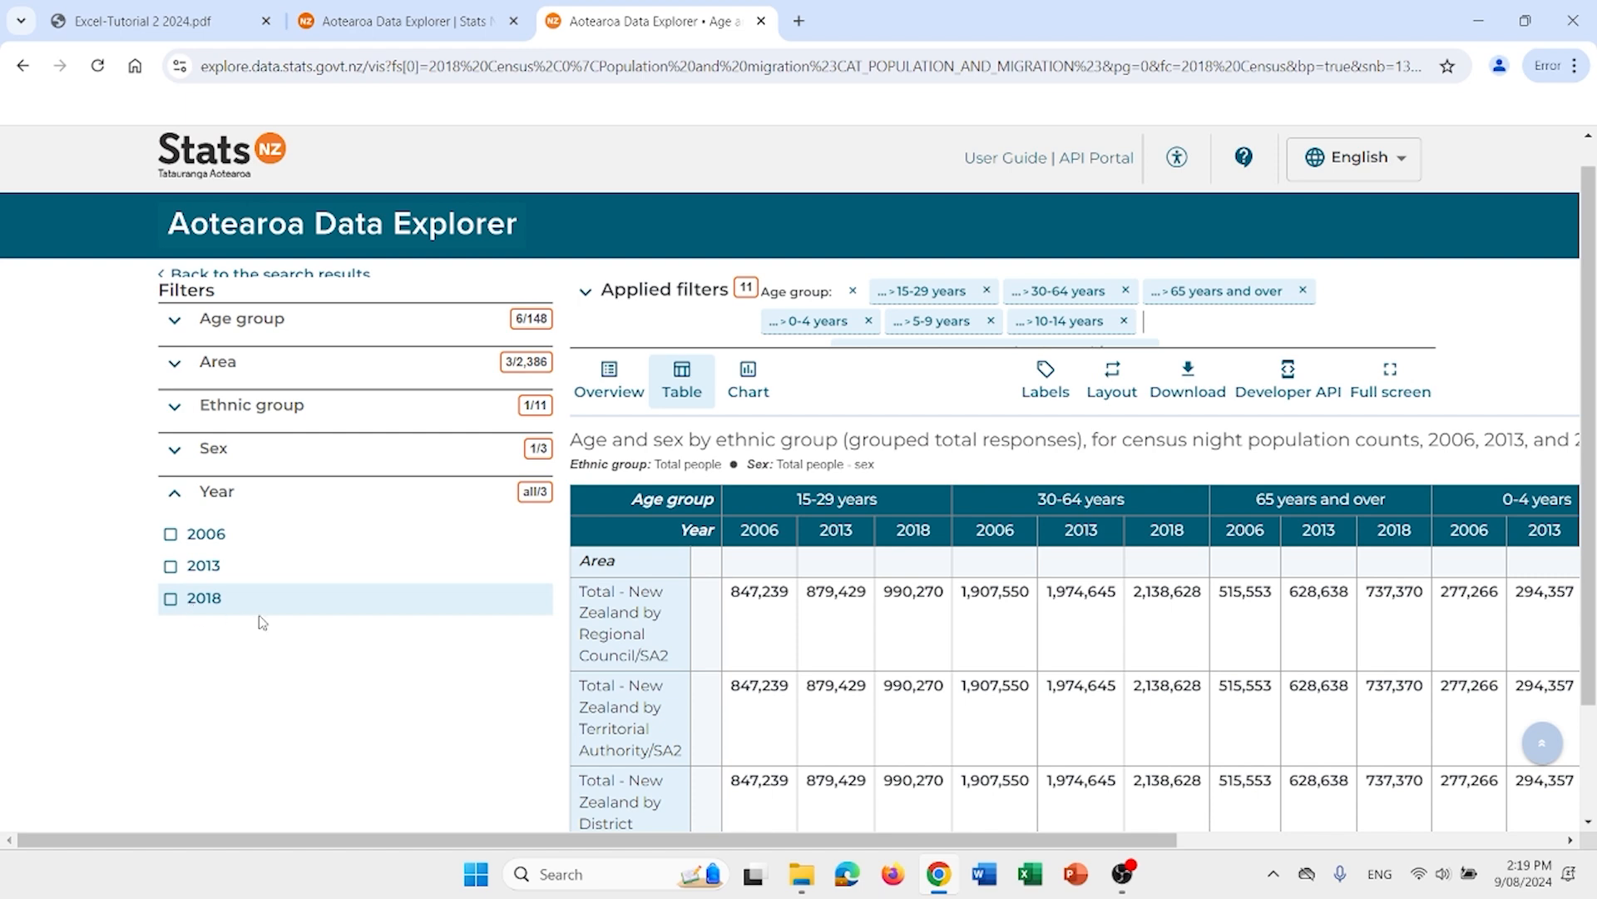
left_click(171, 598)
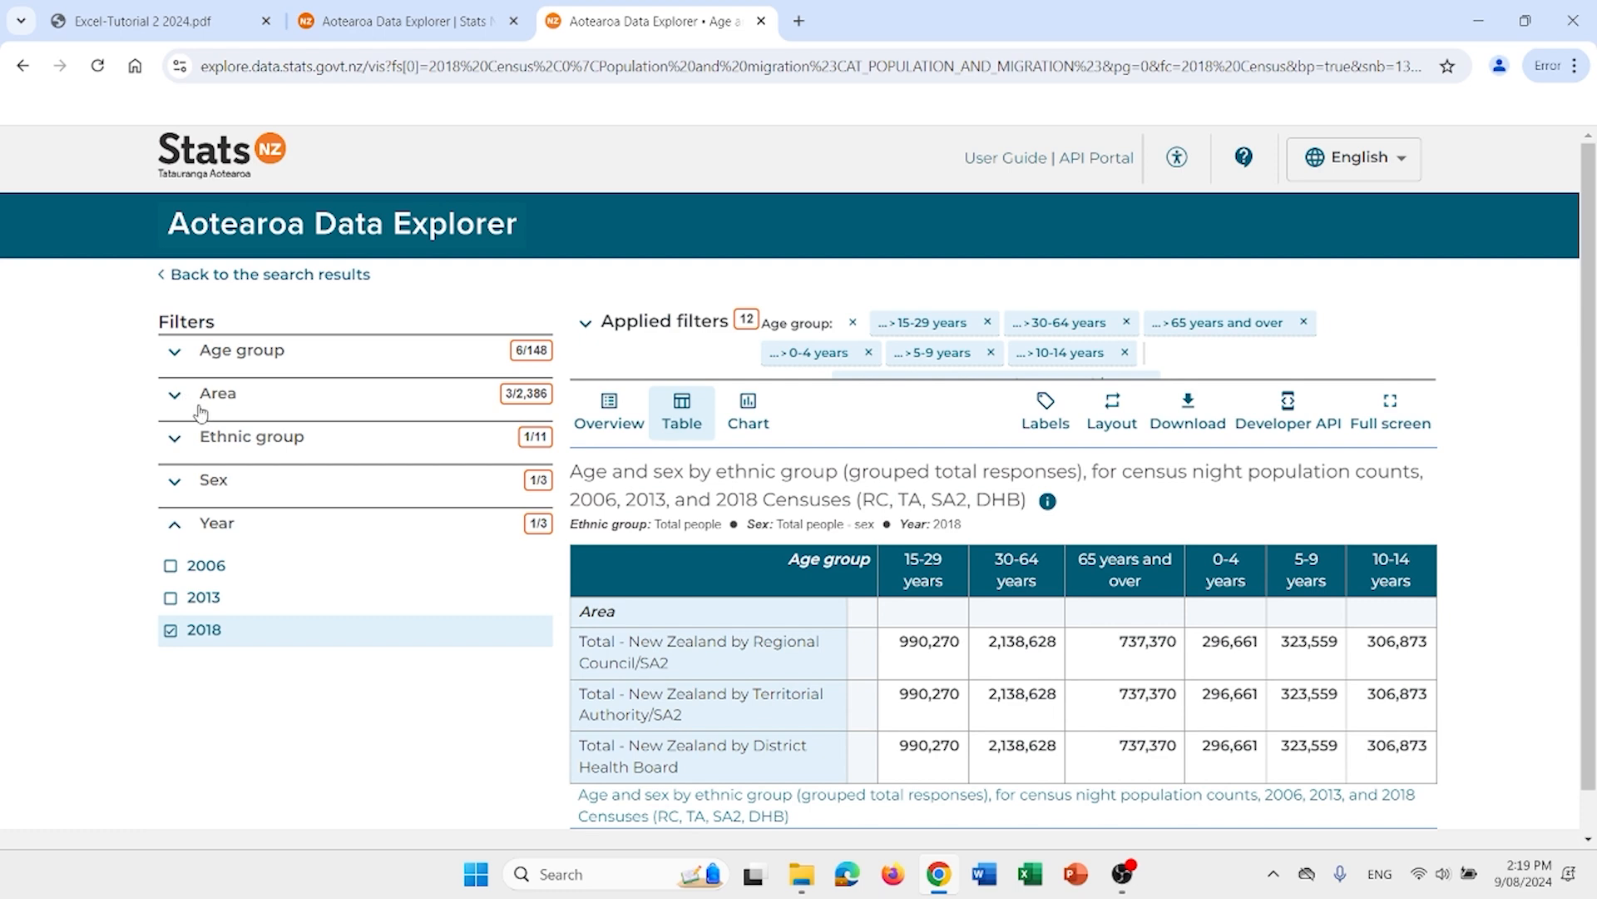
- In the enlarged Area filter, deselect the New Zealand totals by Regional Council, Territorial Authority and District Health Board
left_click(177, 396)
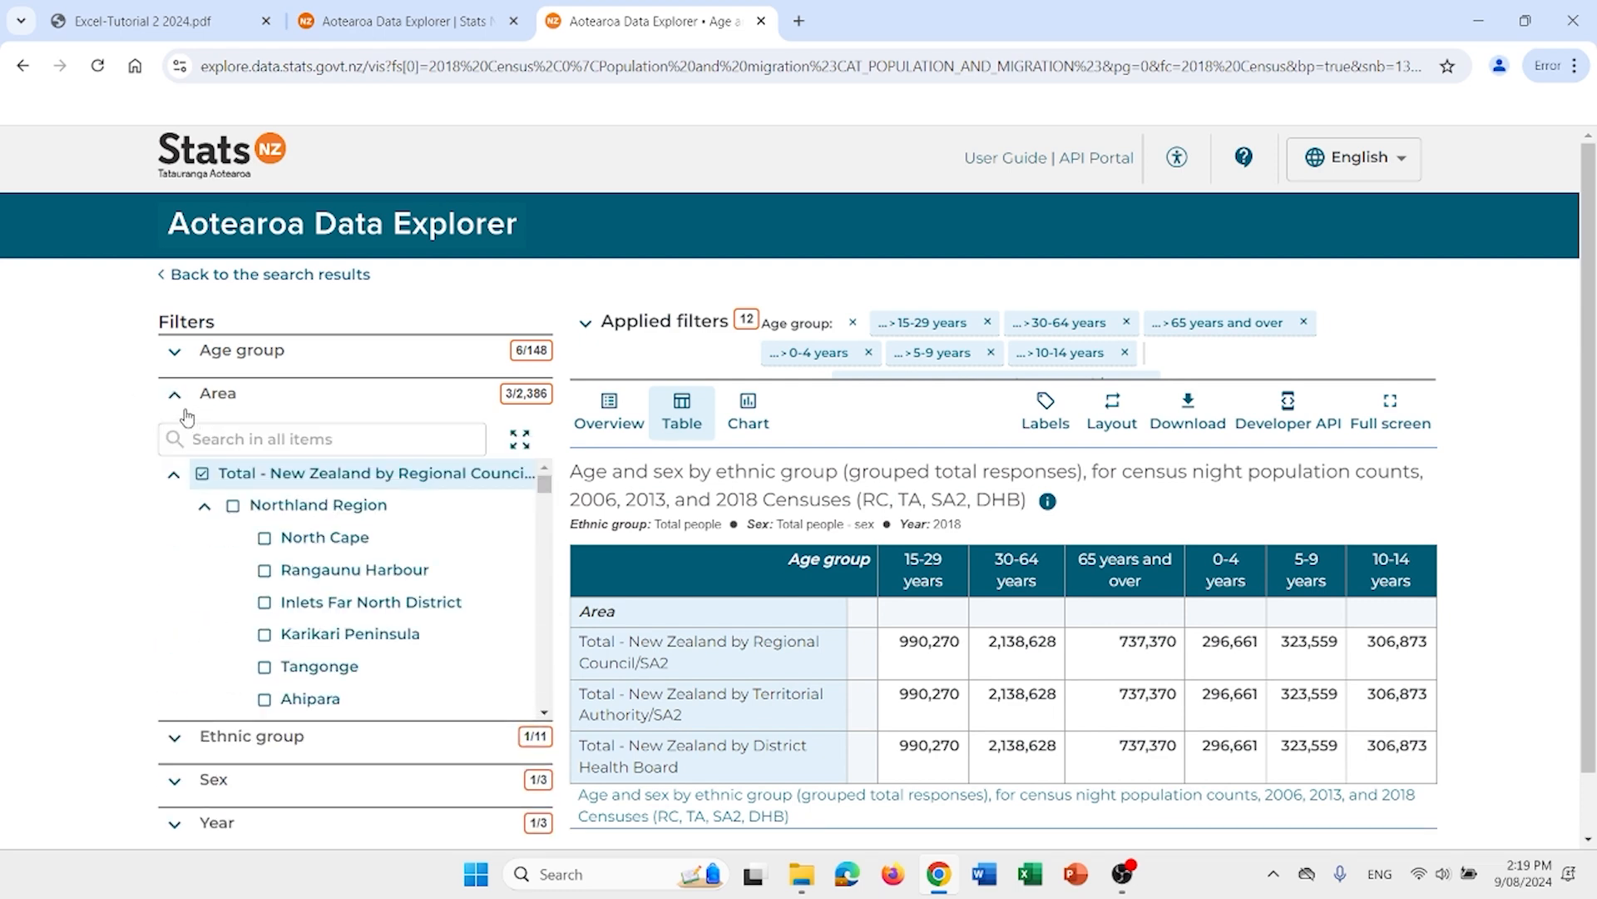
left_click(521, 440)
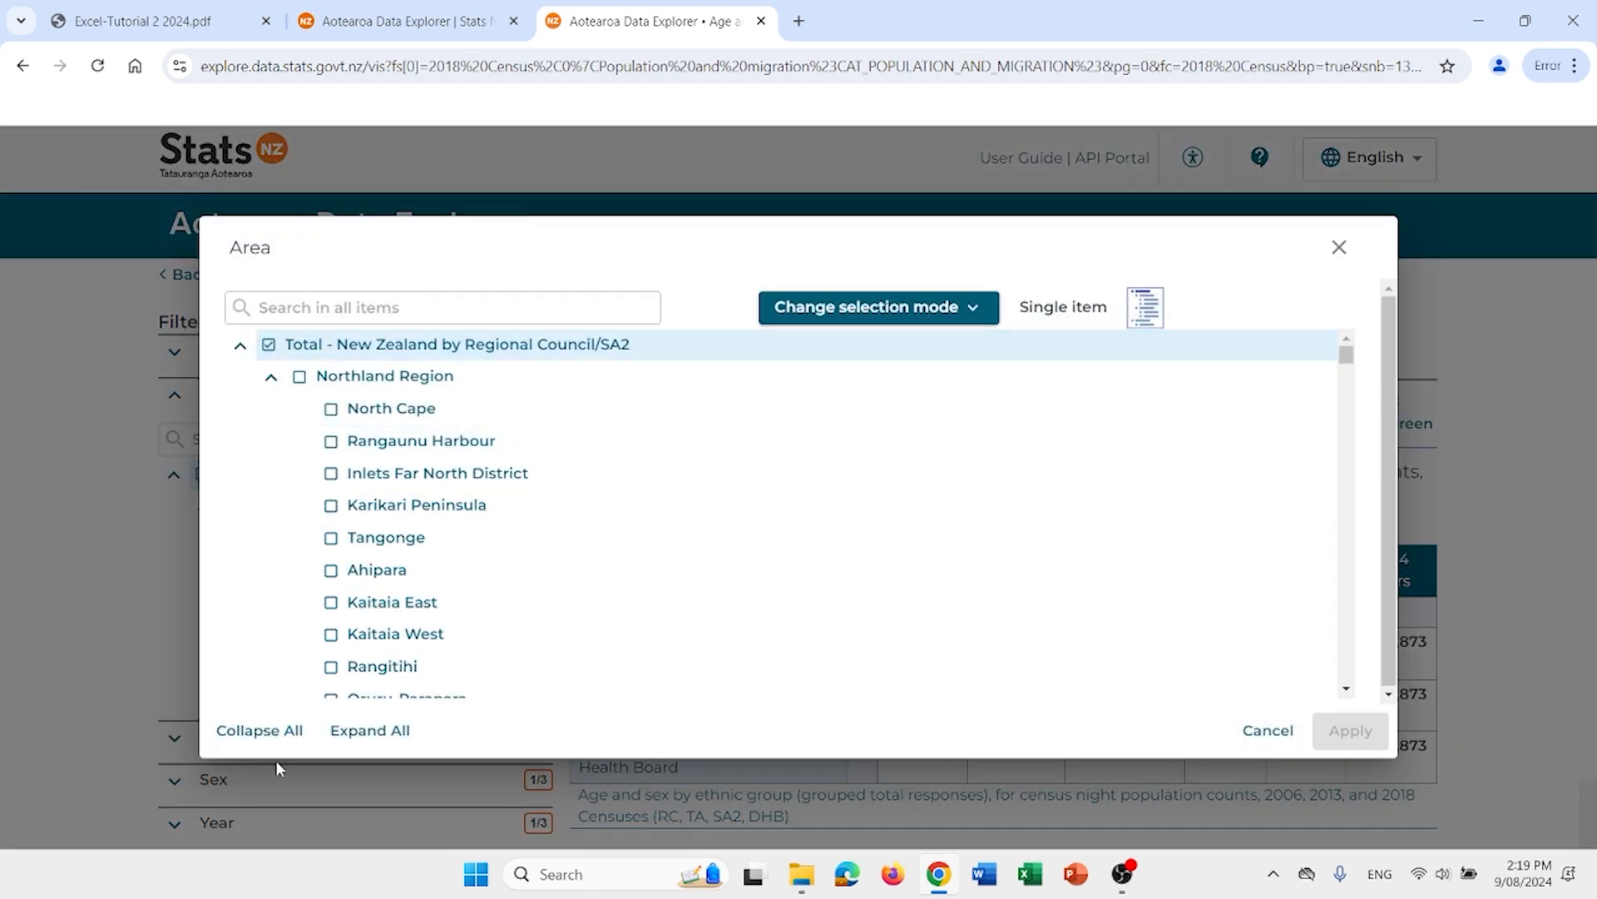
left_click(275, 737)
left_click(268, 409)
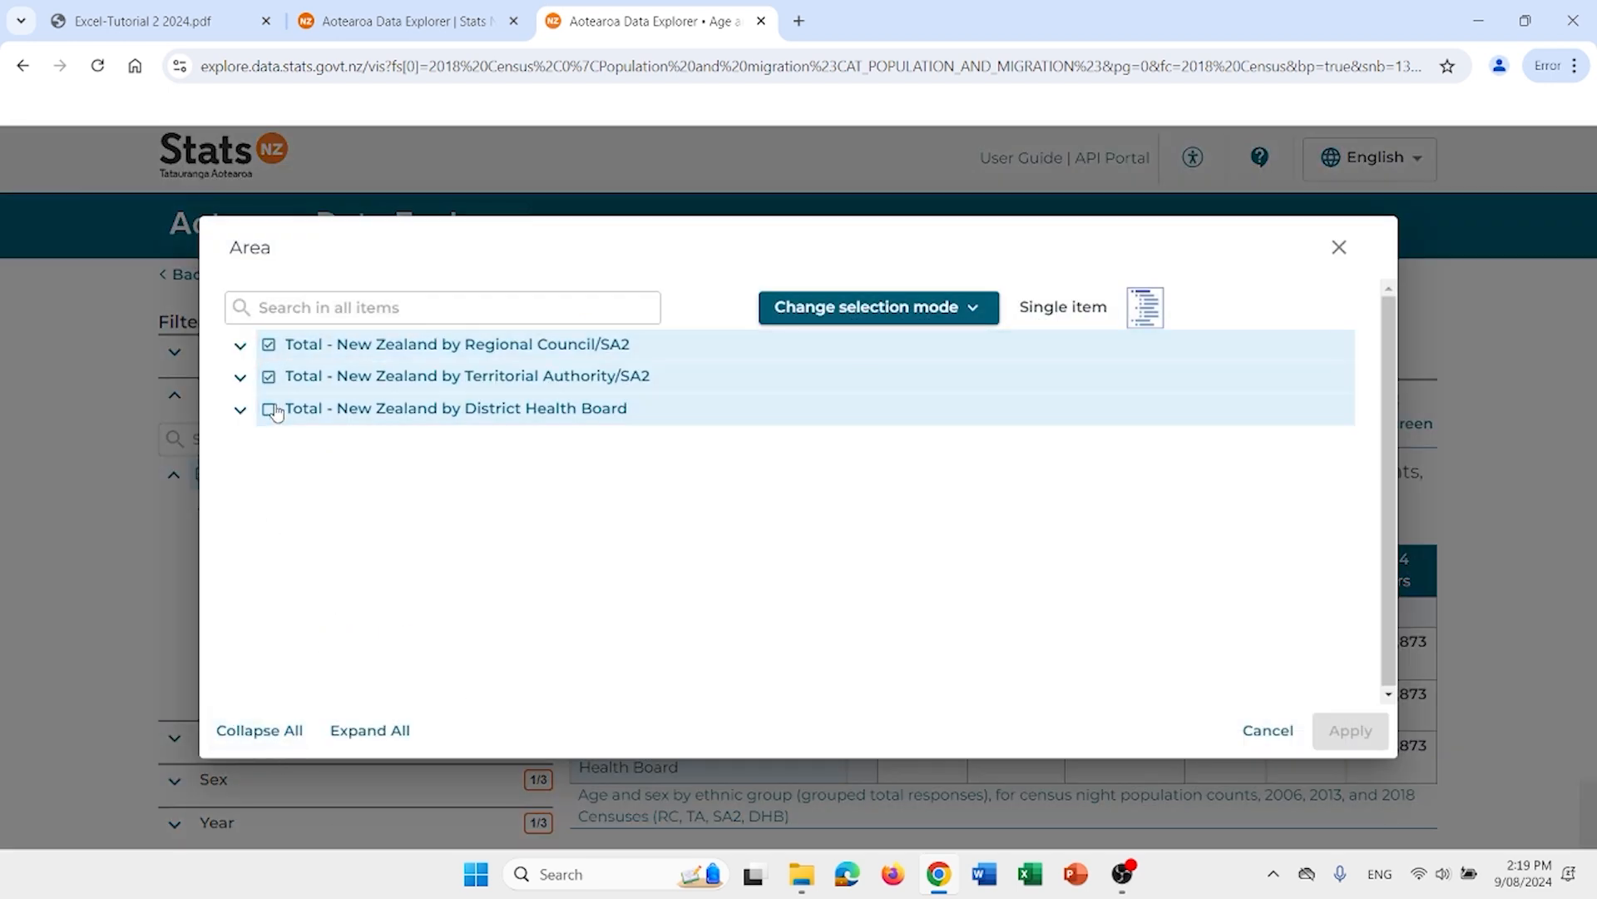
left_click(268, 376)
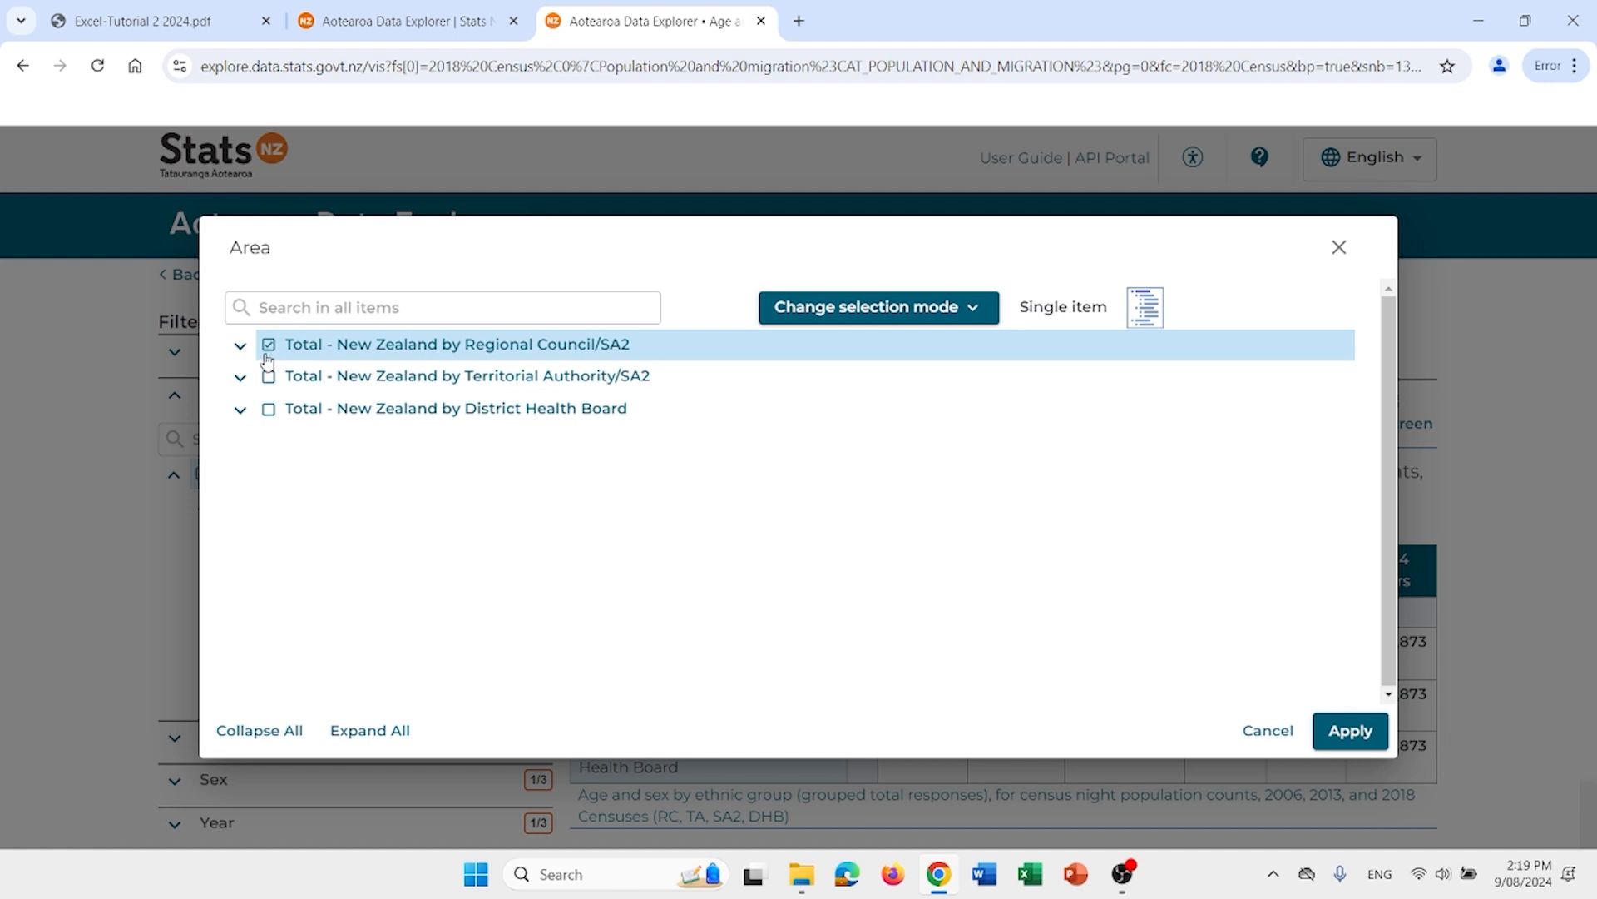
left_click(268, 376)
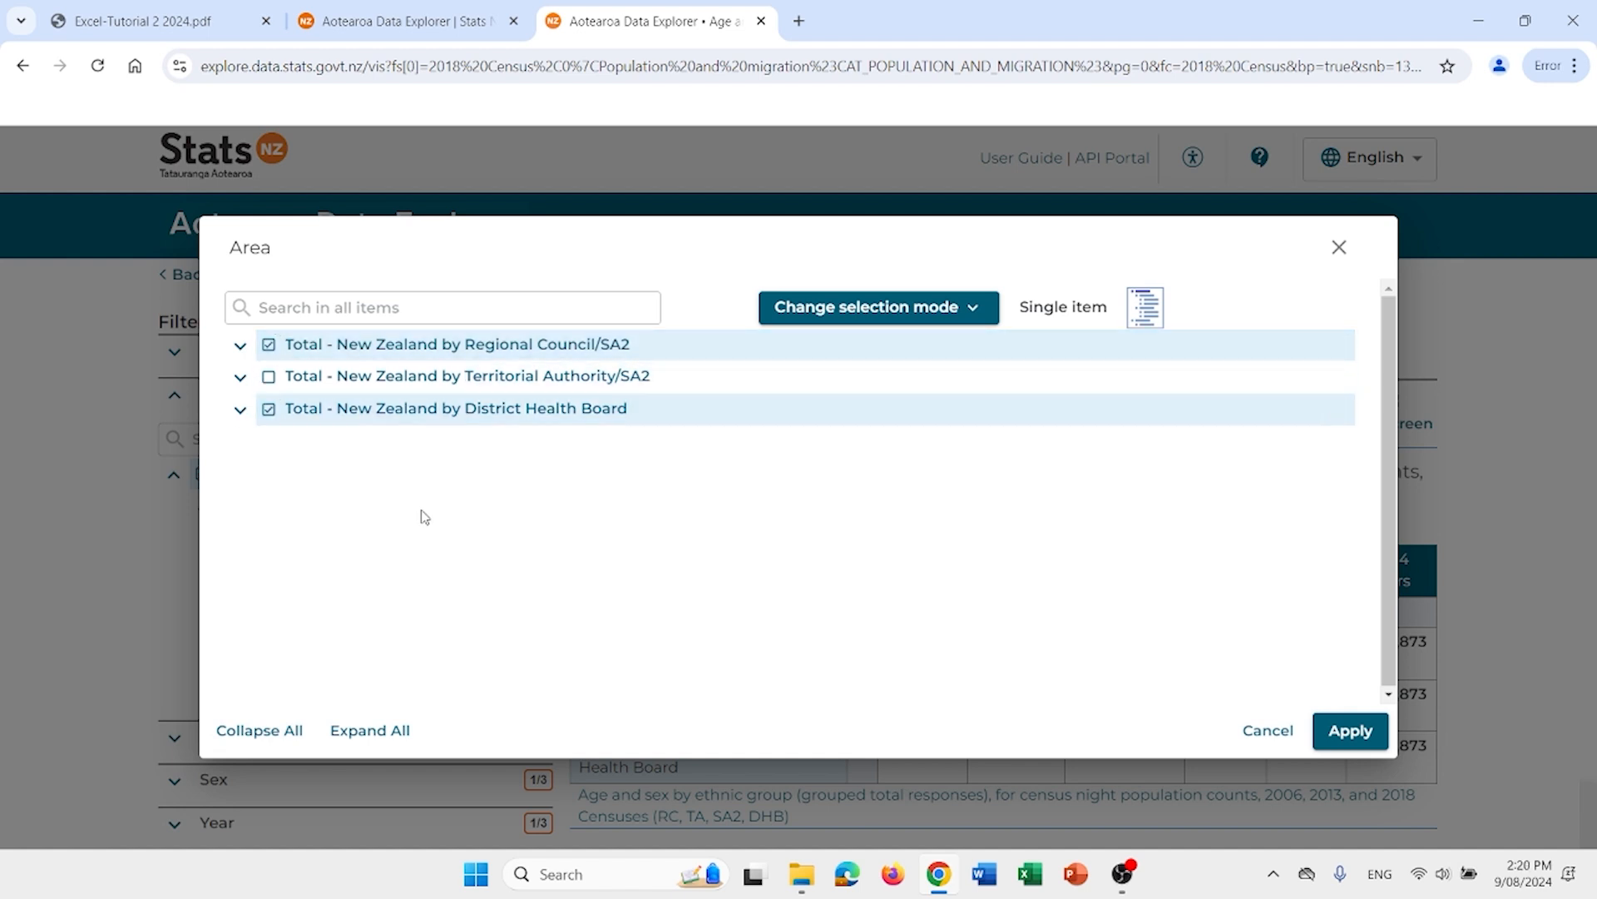
left_click(268, 408)
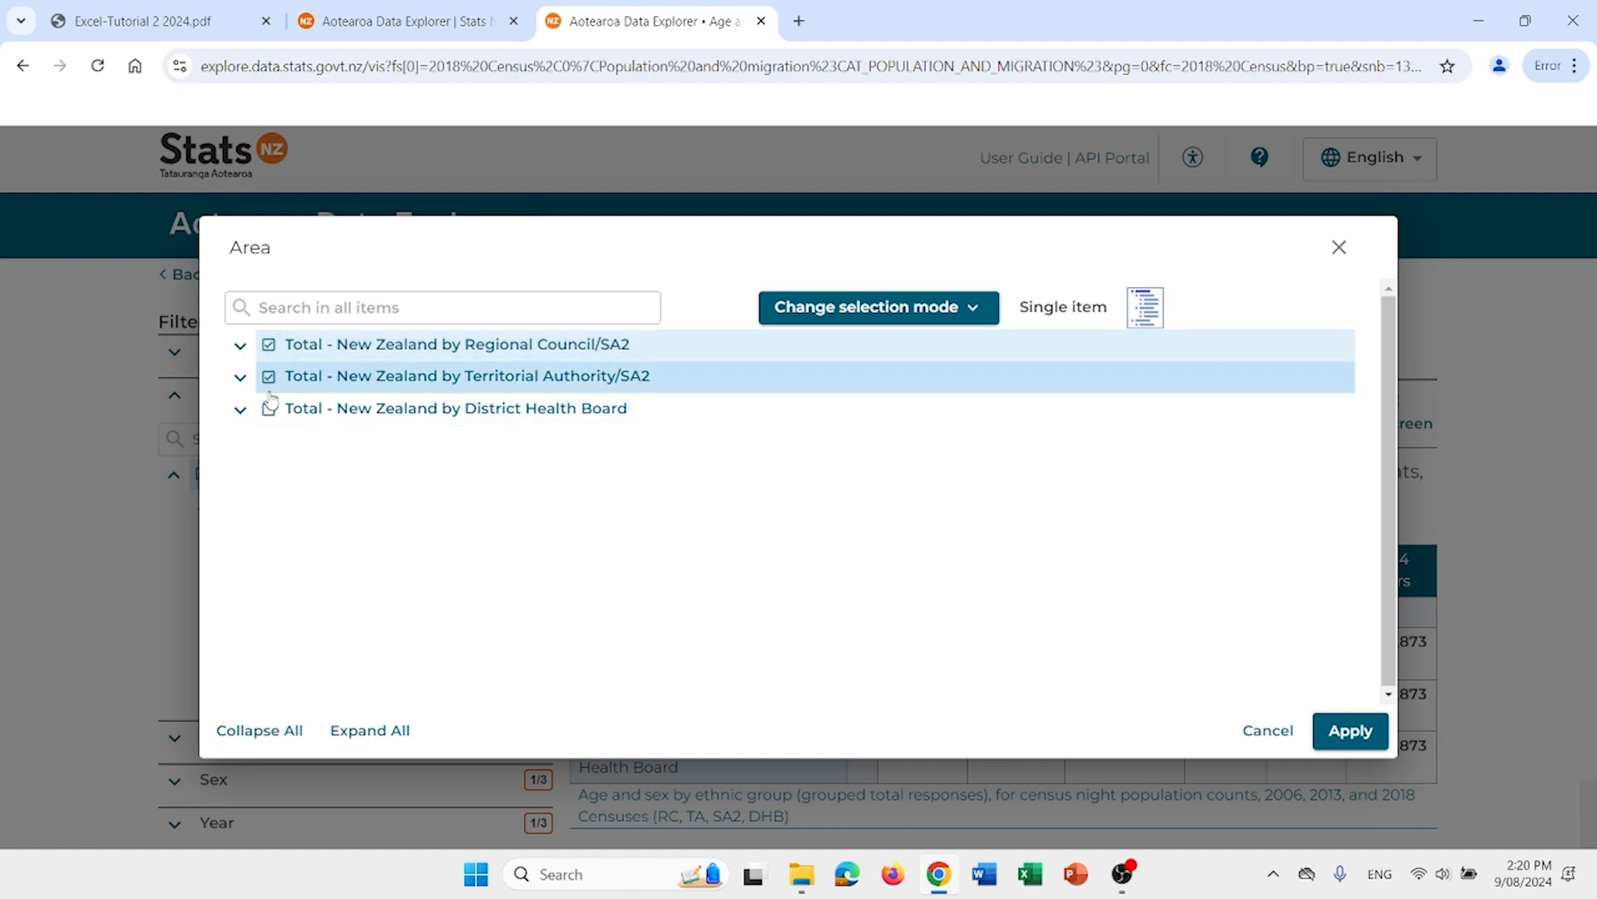
left_click(268, 344)
- Select all areas under Auckland Region with the "Item and all items directly below" mode, and deselect the region itself in Single item mode
left_click(236, 348)
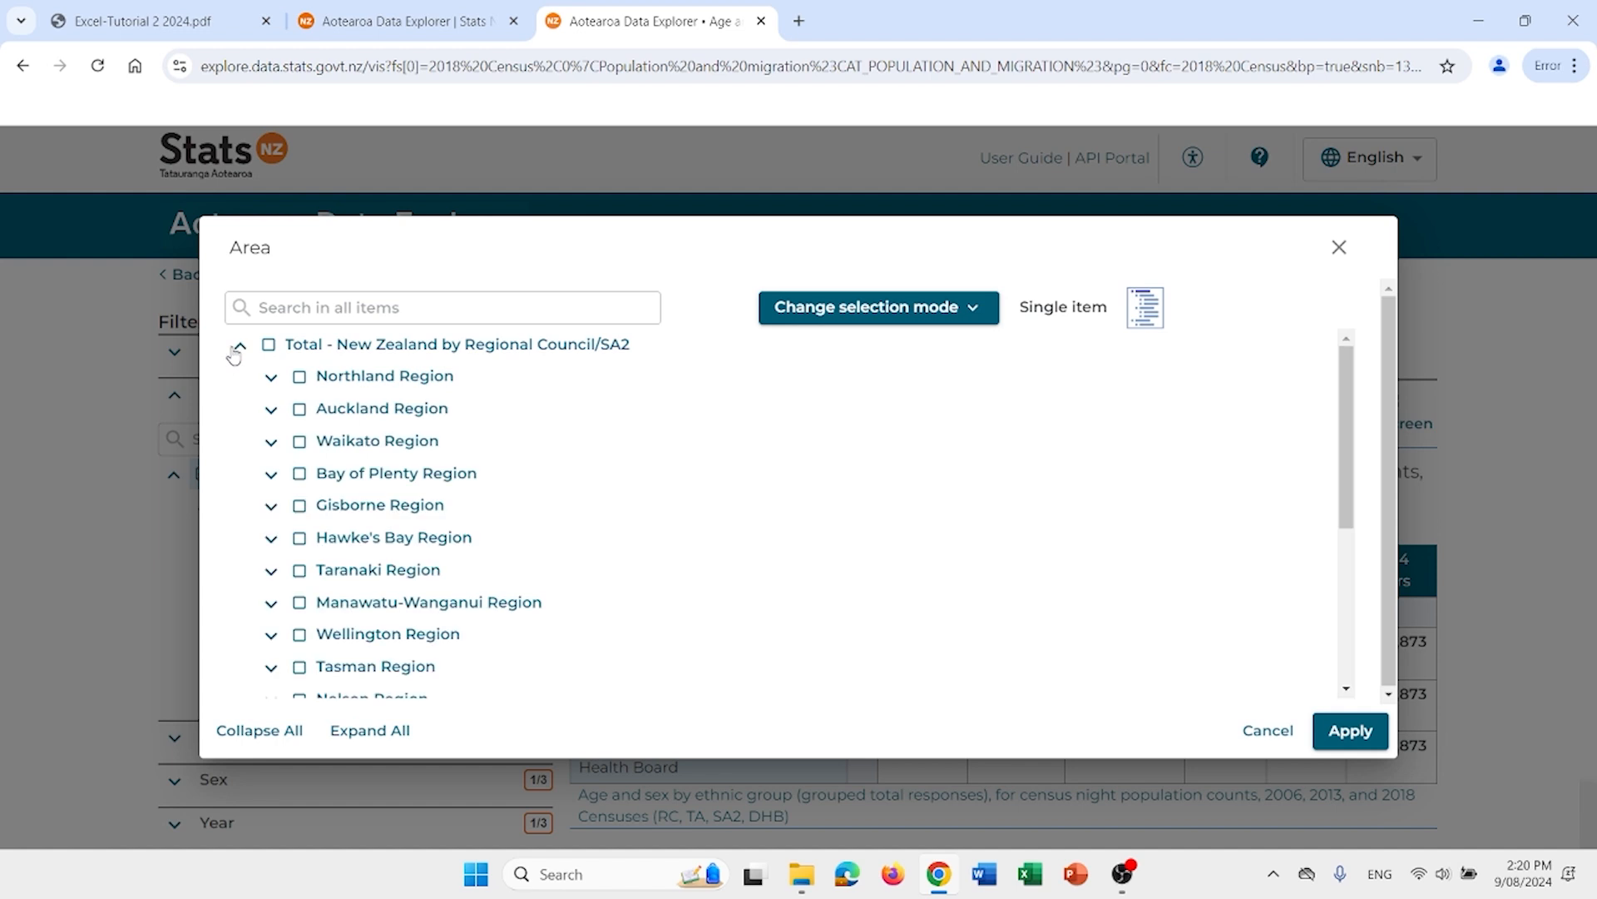
left_click(270, 411)
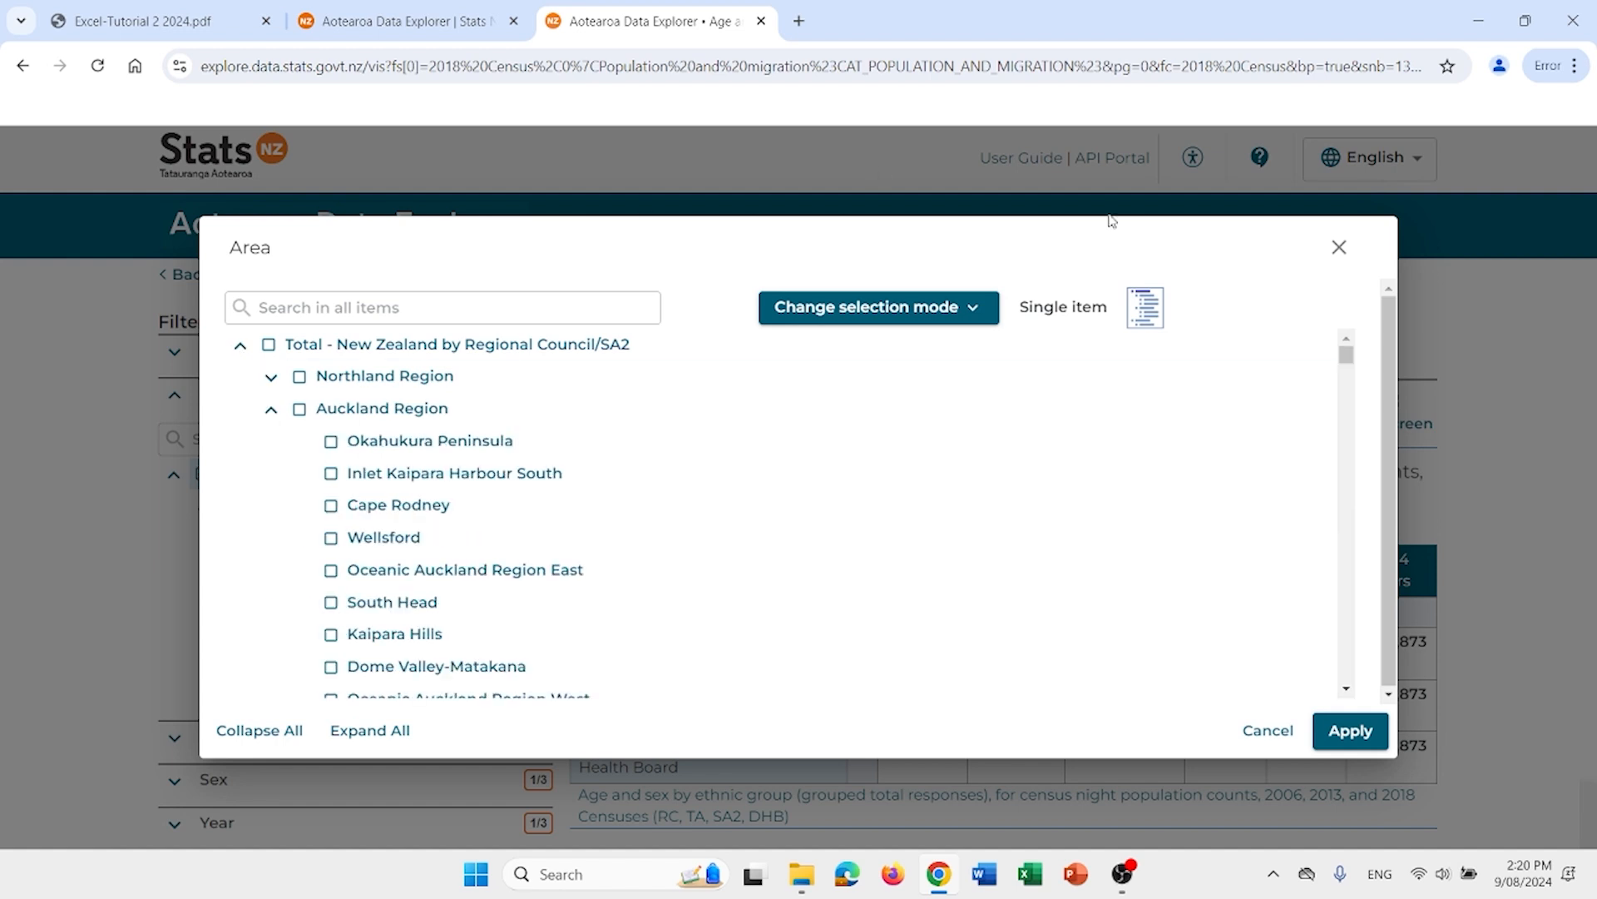
left_click(918, 318)
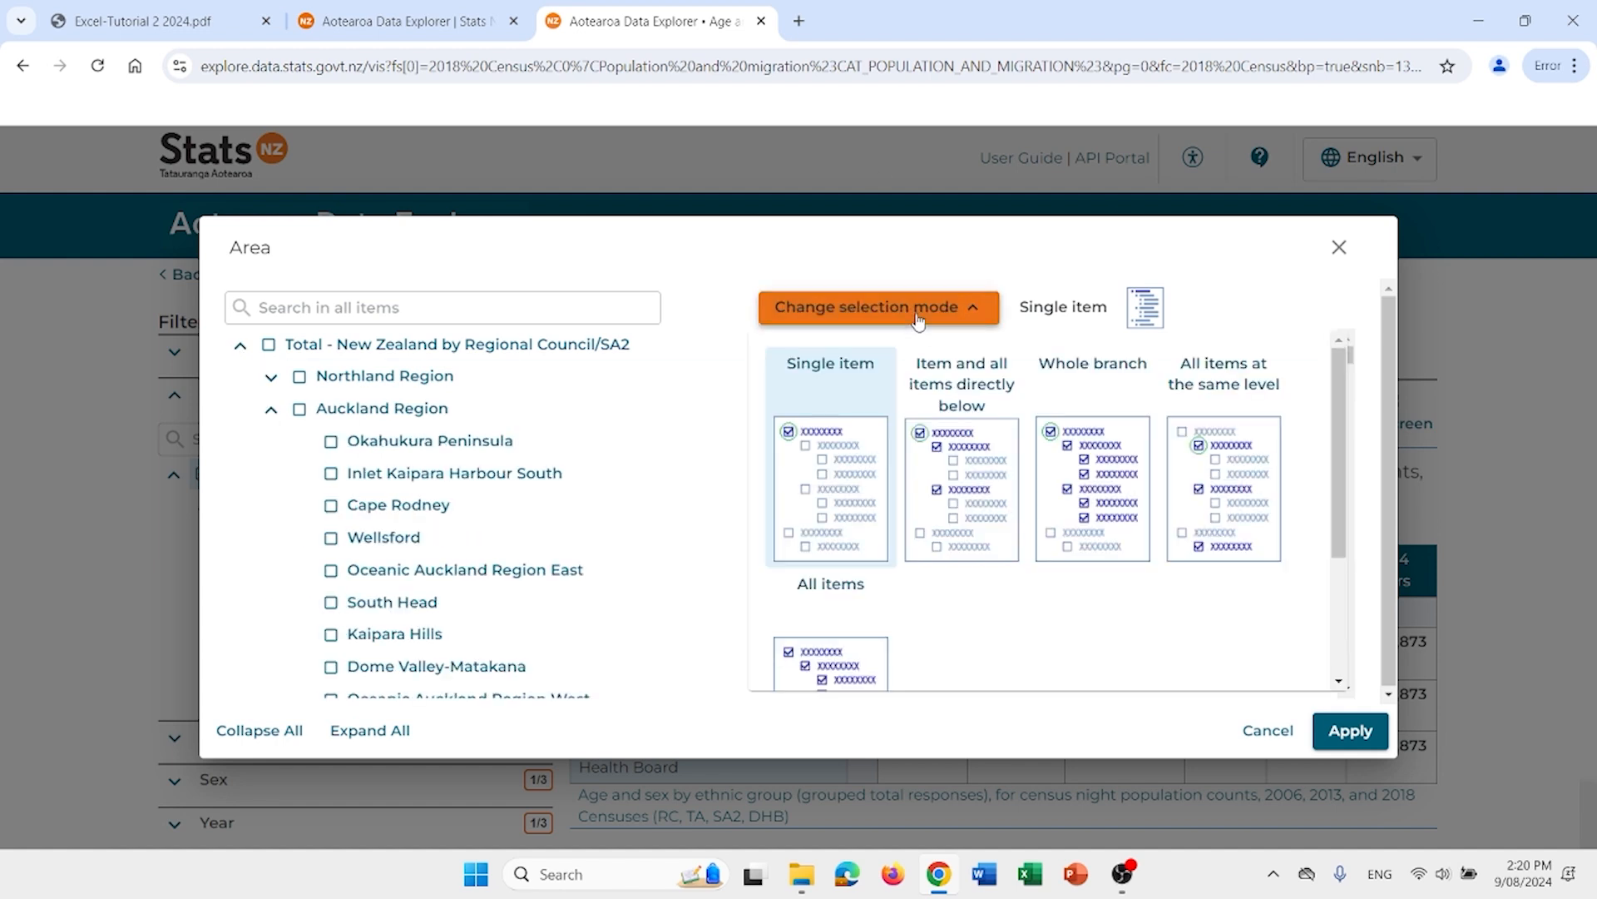
left_click(953, 409)
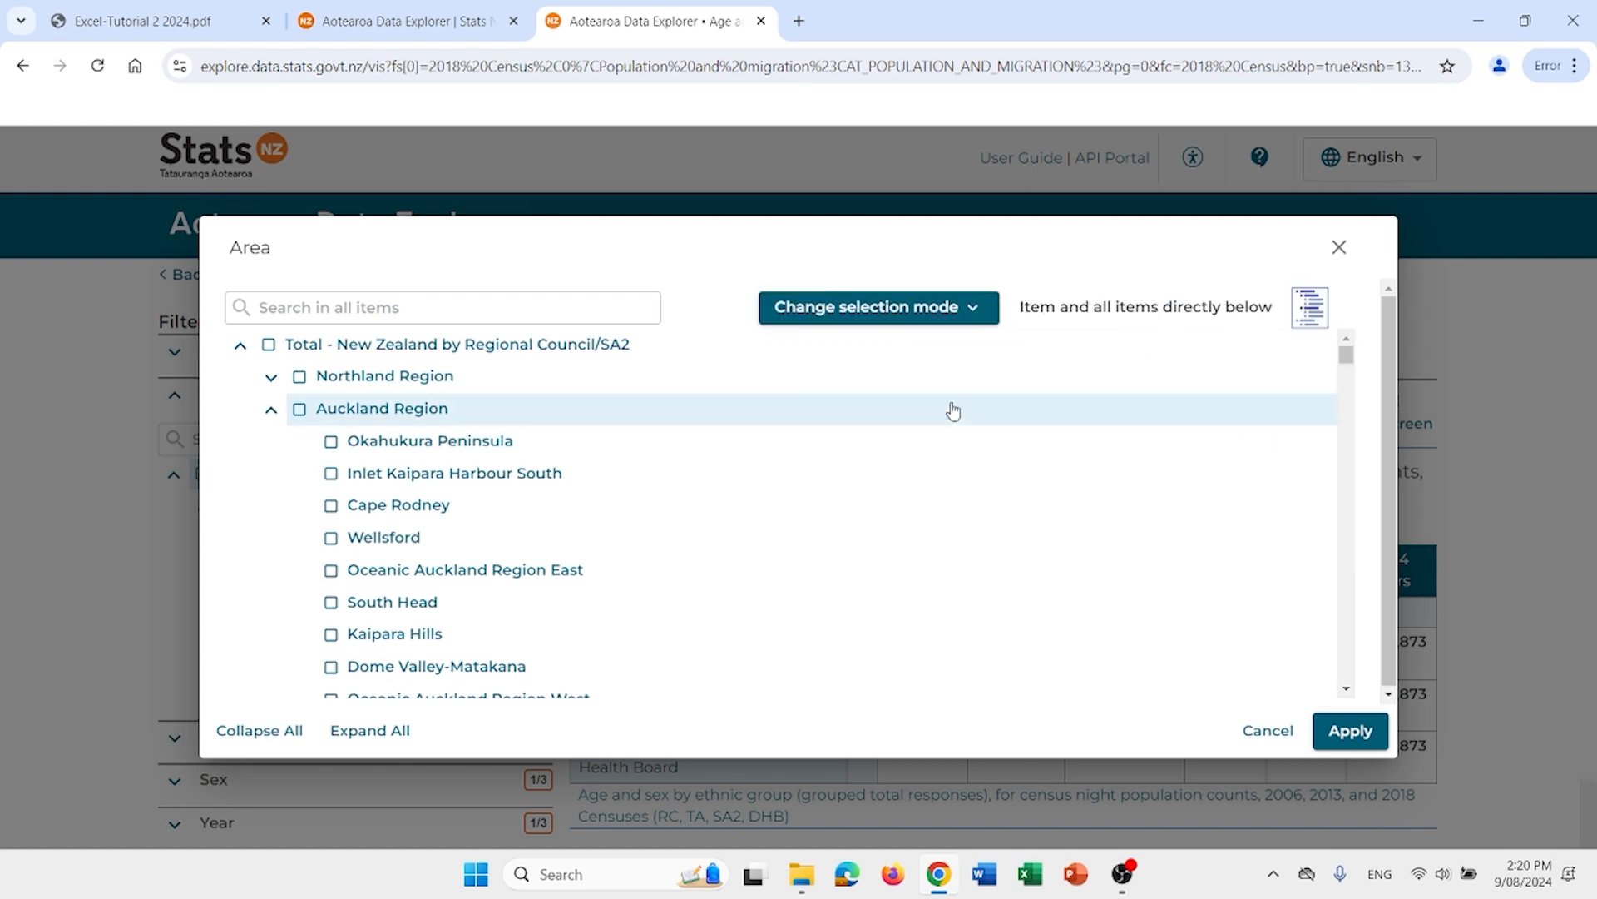
left_click(299, 410)
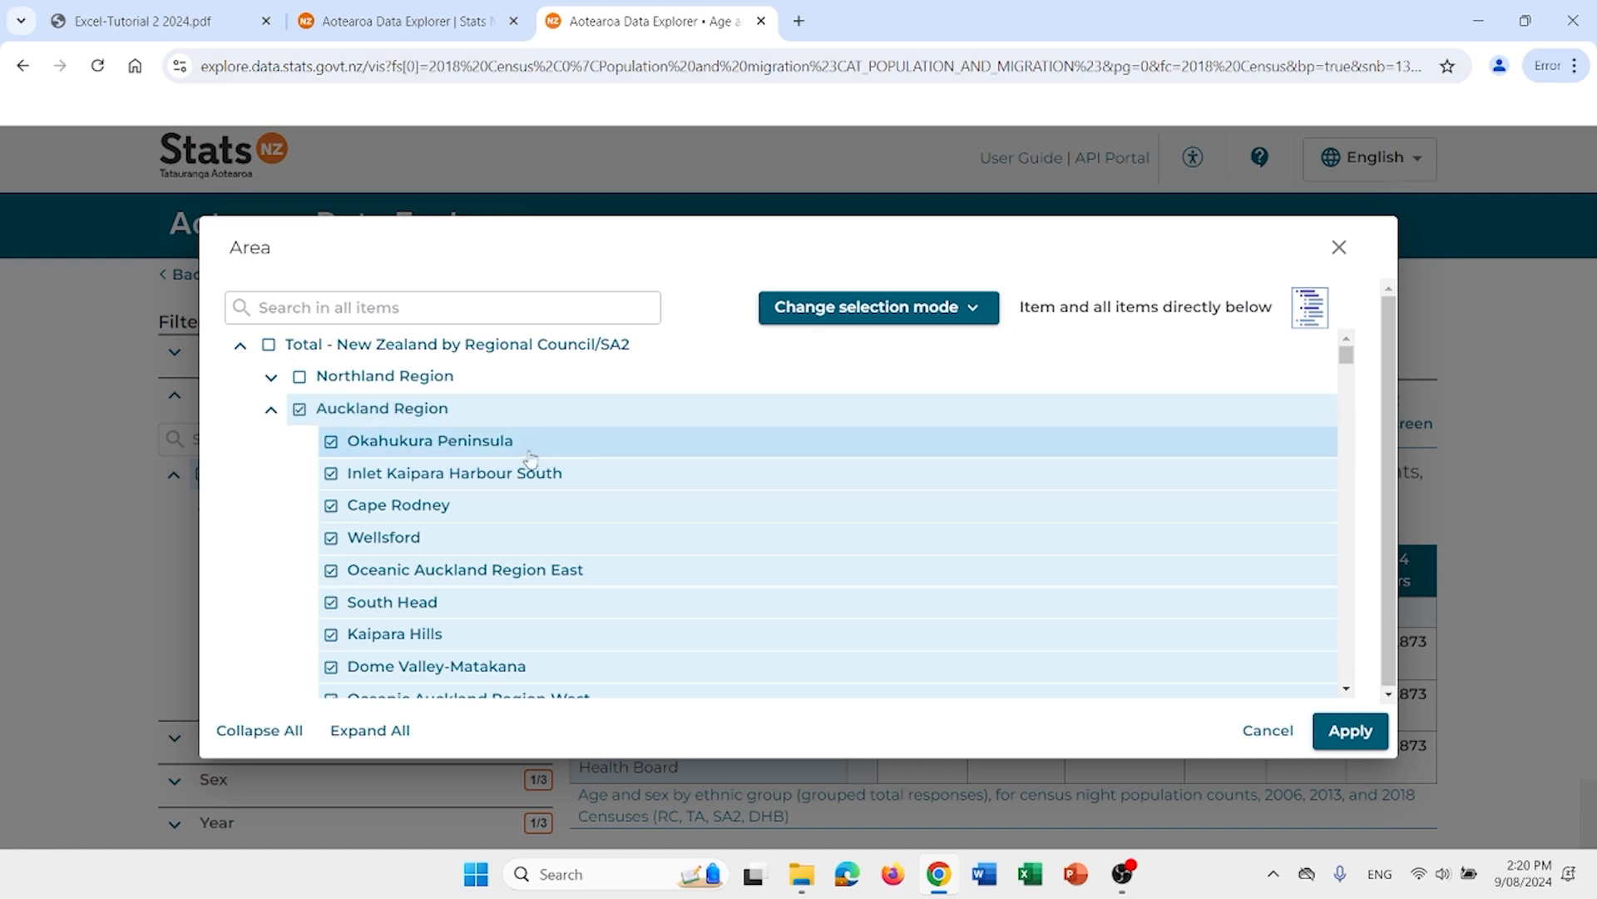
left_click(791, 308)
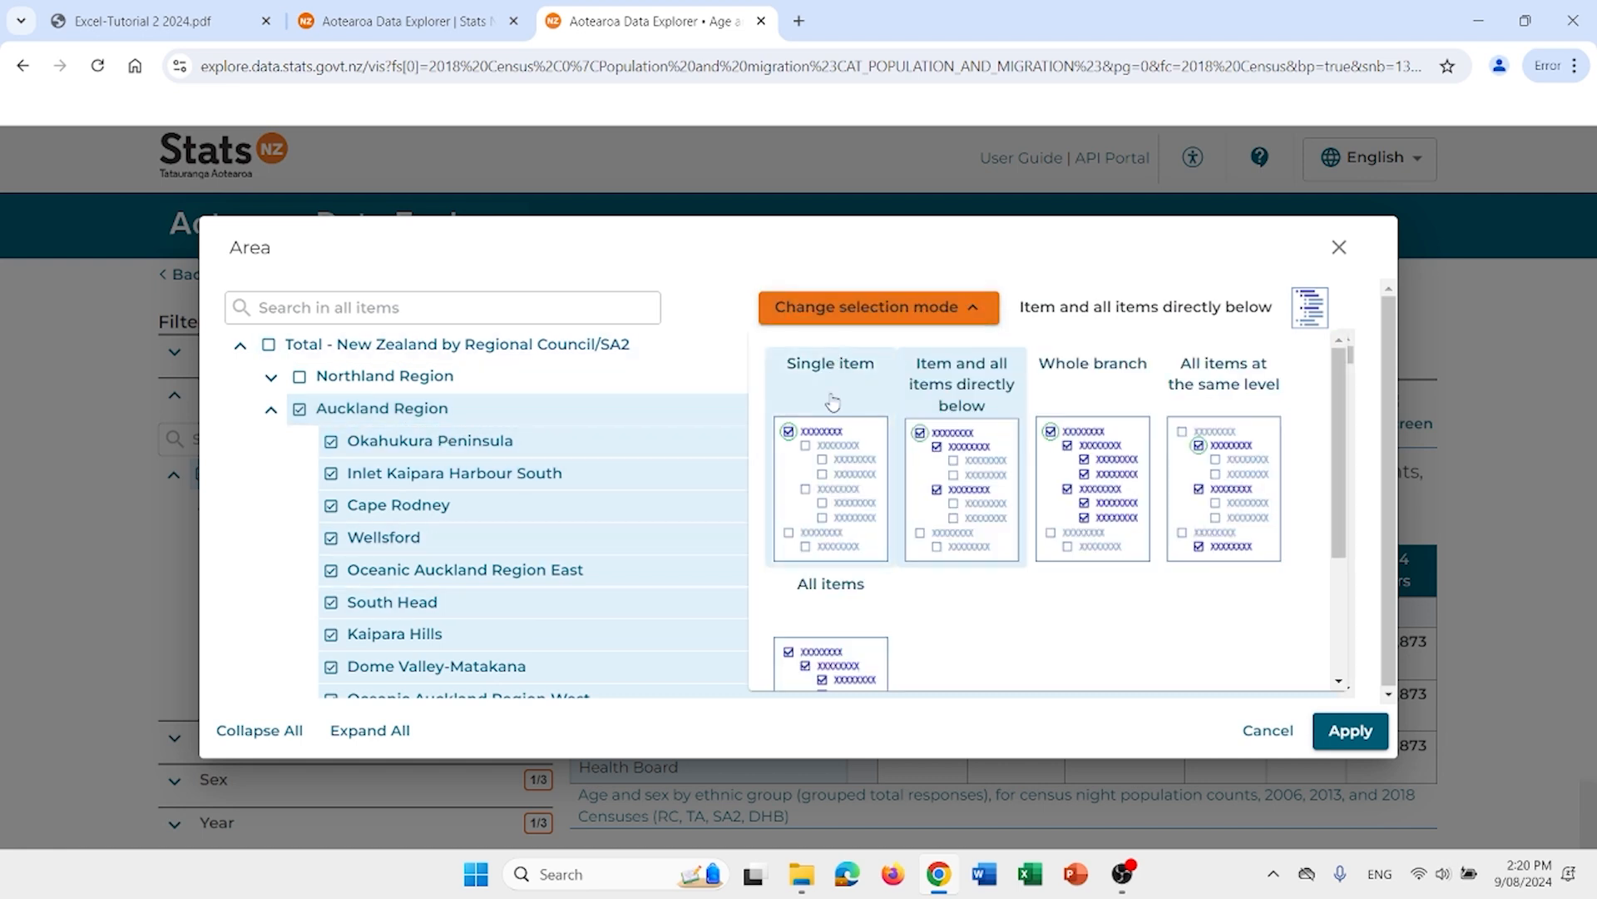
left_click(834, 438)
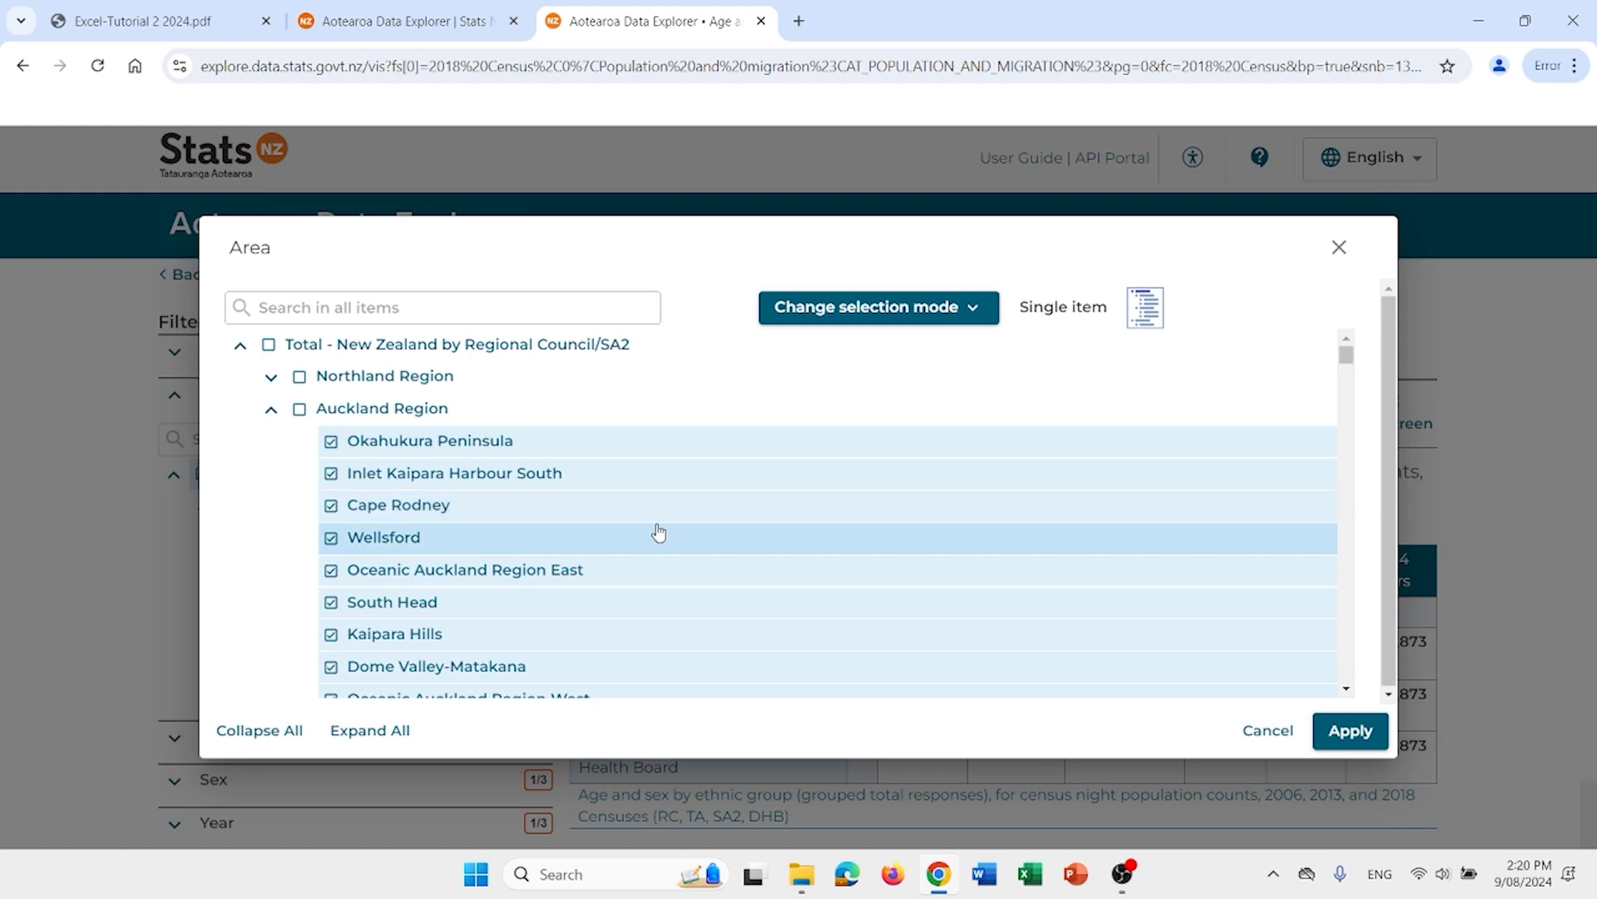
- Apply the Auckland area selection and check the observation status of the 15-29 years value for Inlet Kaipara Harbour South
left_click(1364, 734)
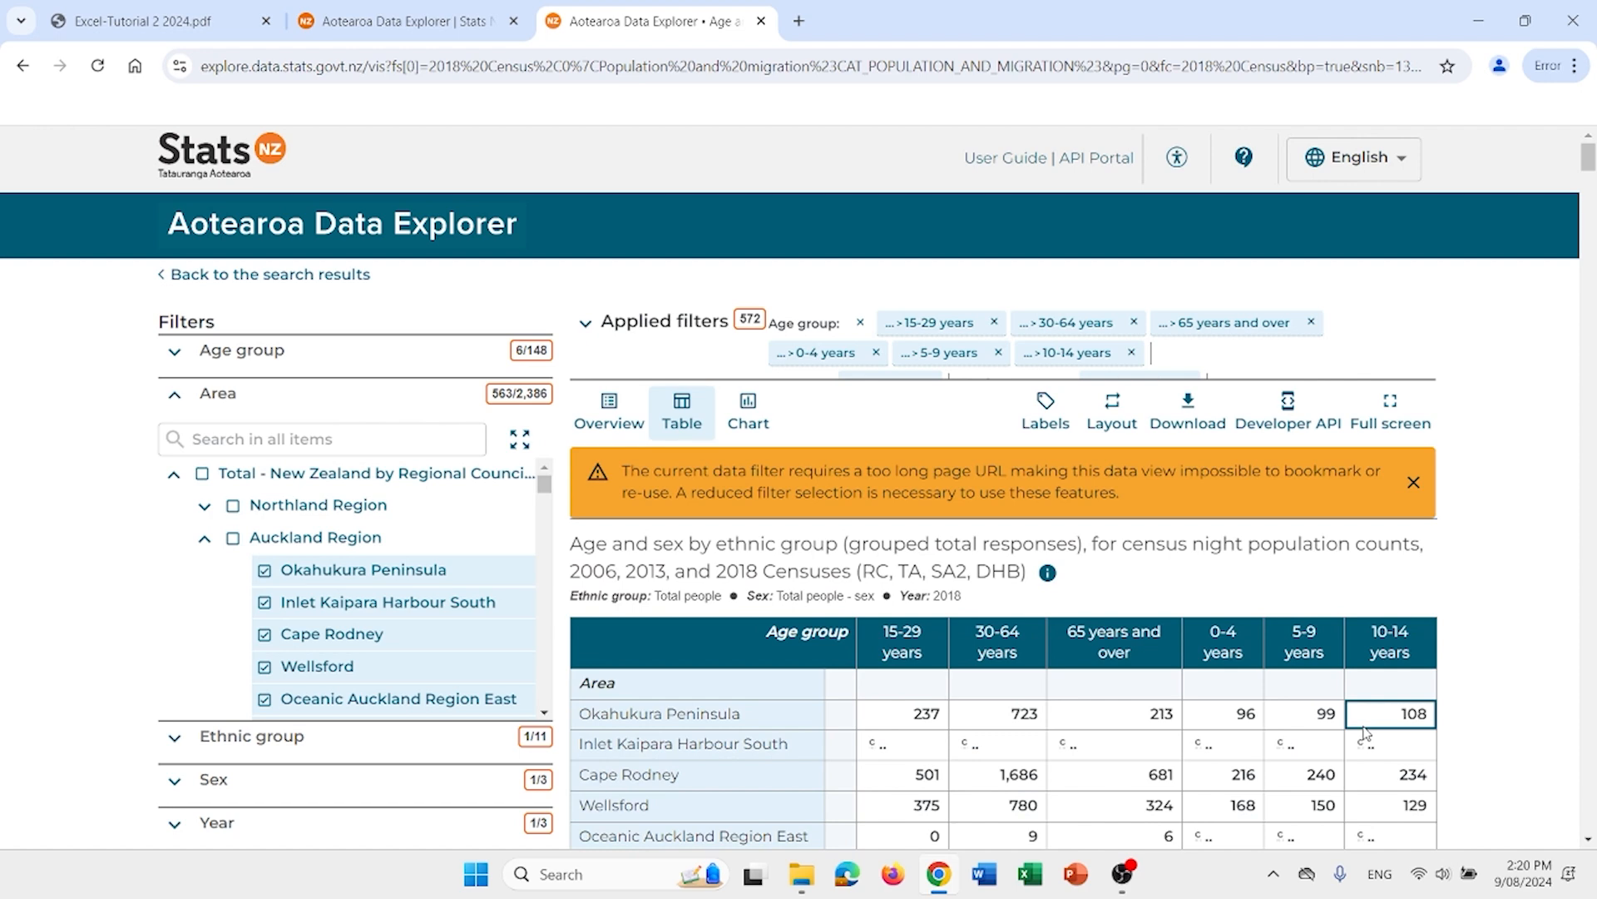
scroll(1199, 585, "down", 1)
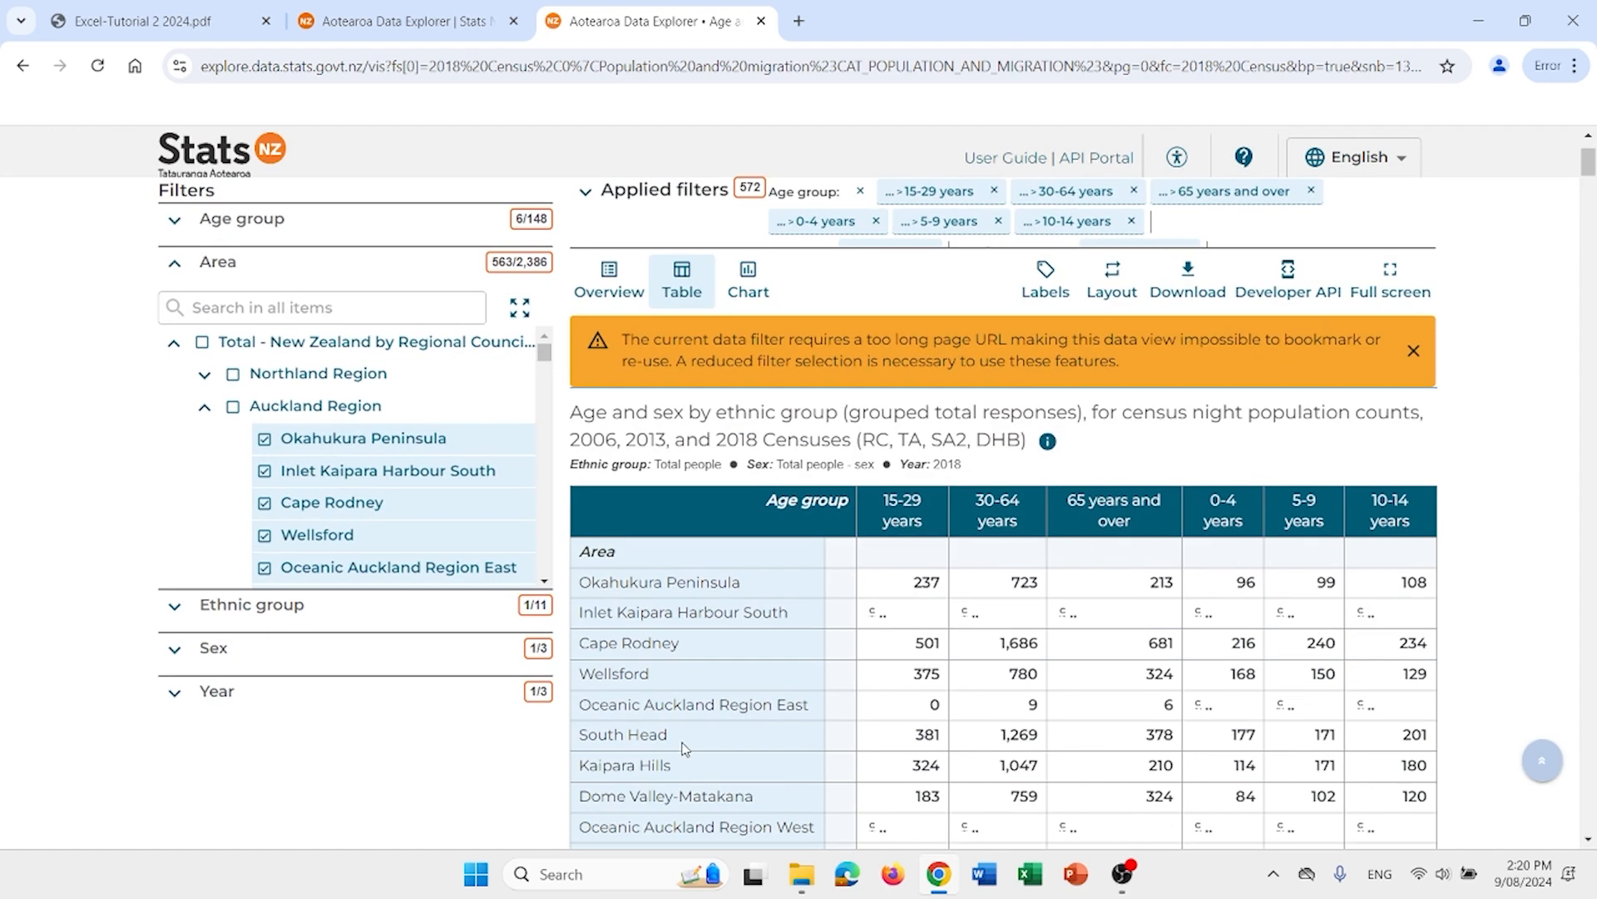
scroll(999, 737, "down", 1)
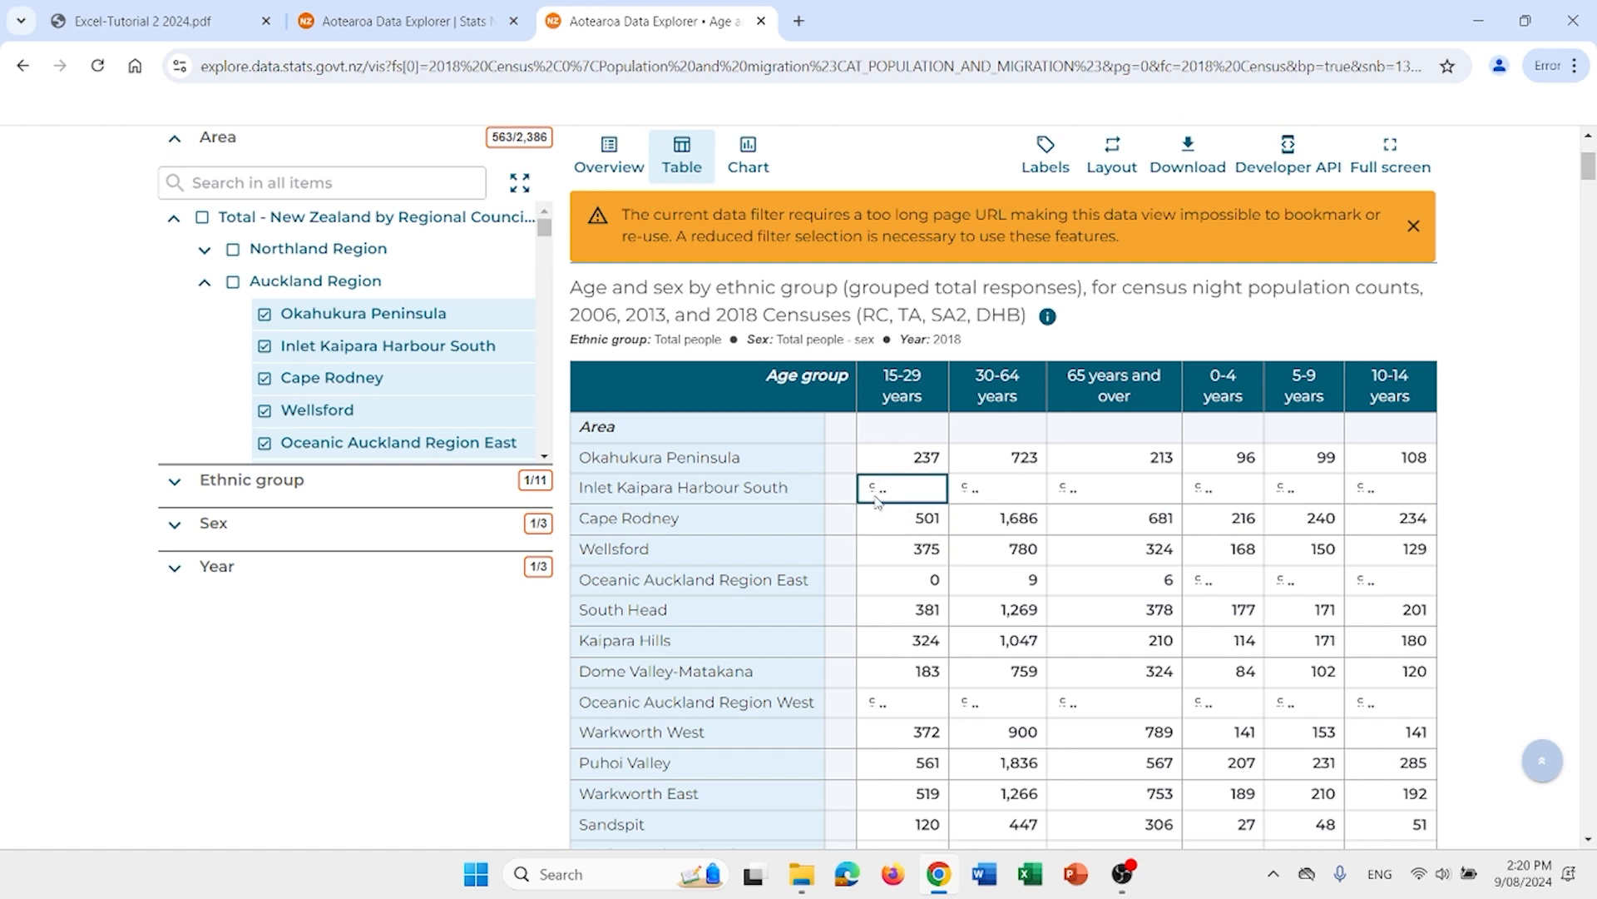
mouse_move(875, 486)
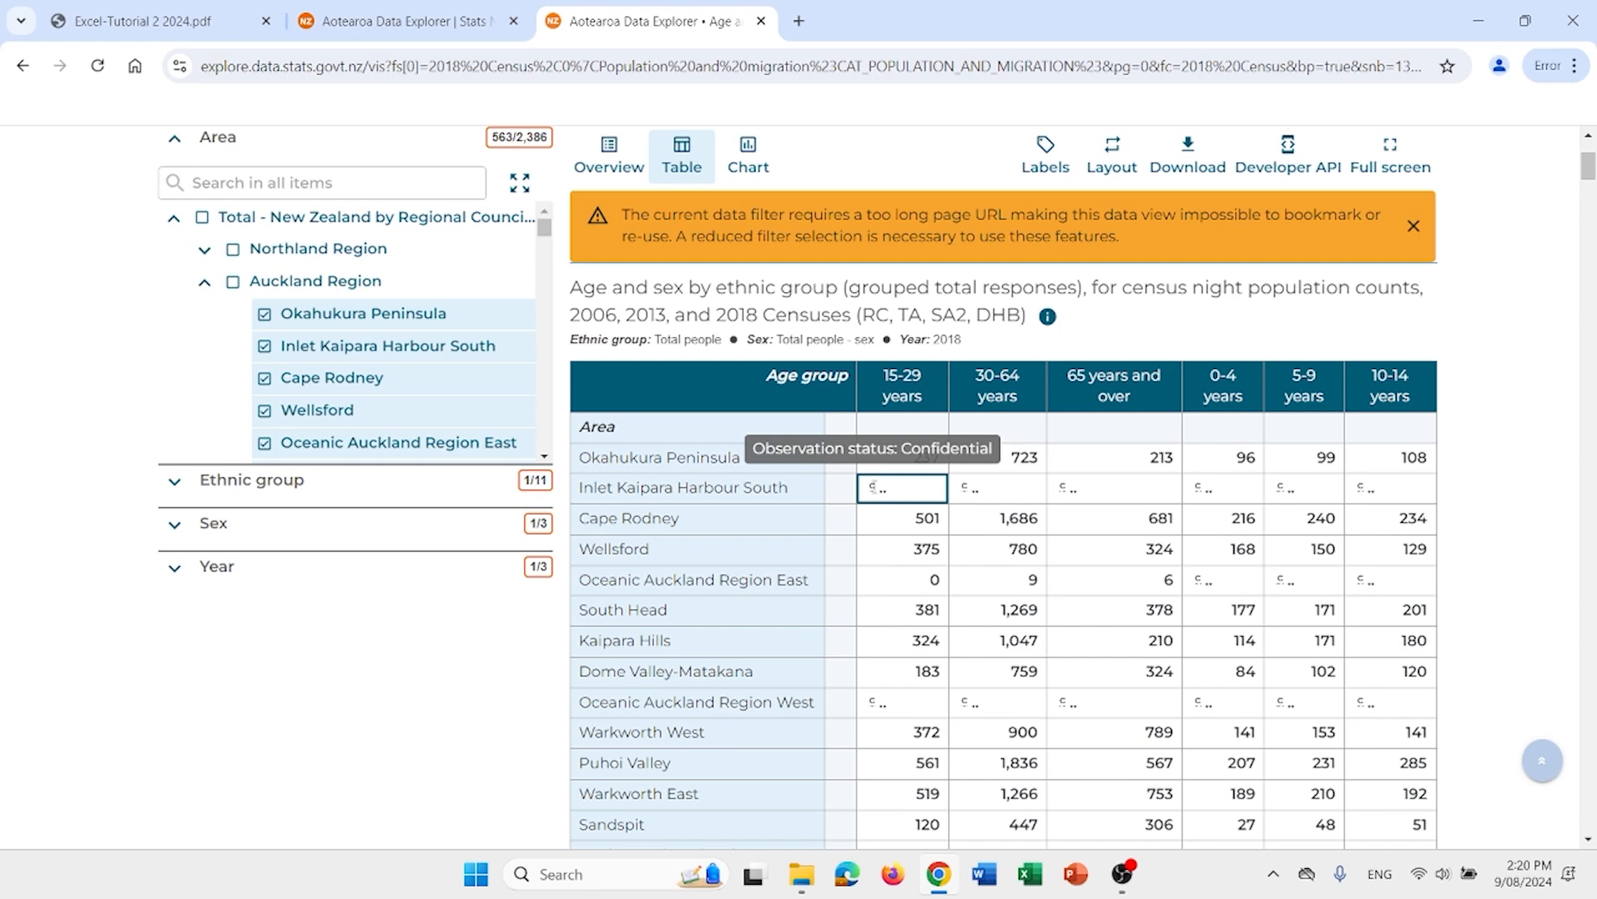
- Download the filtered census table as an Excel file
scroll(903, 549, "up", 2)
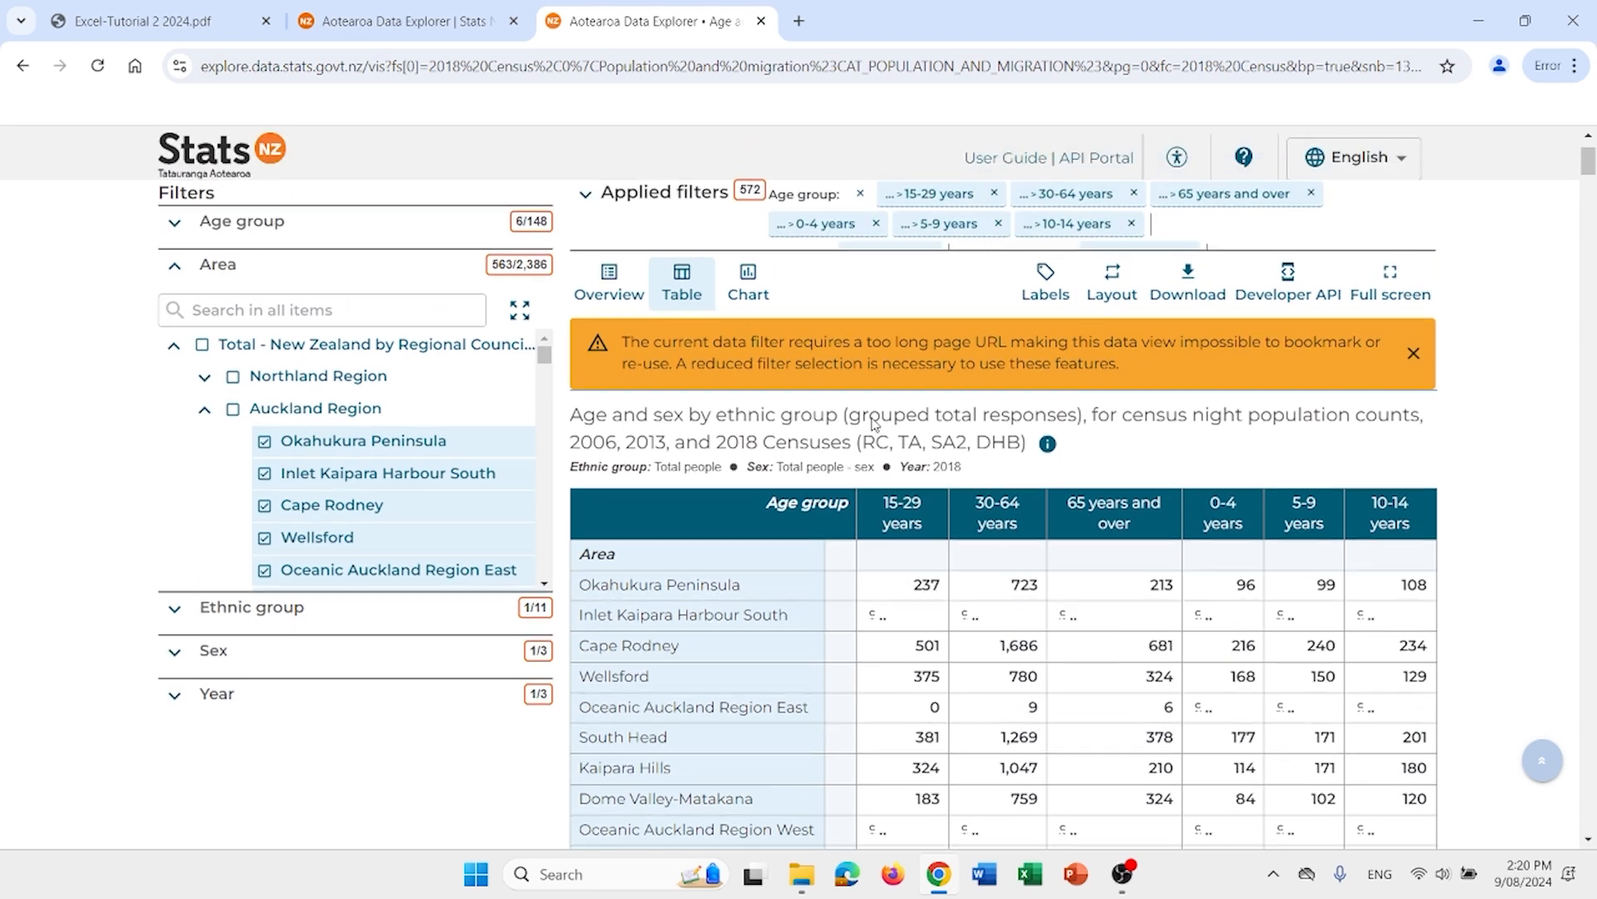
scroll(932, 463, "up", 2)
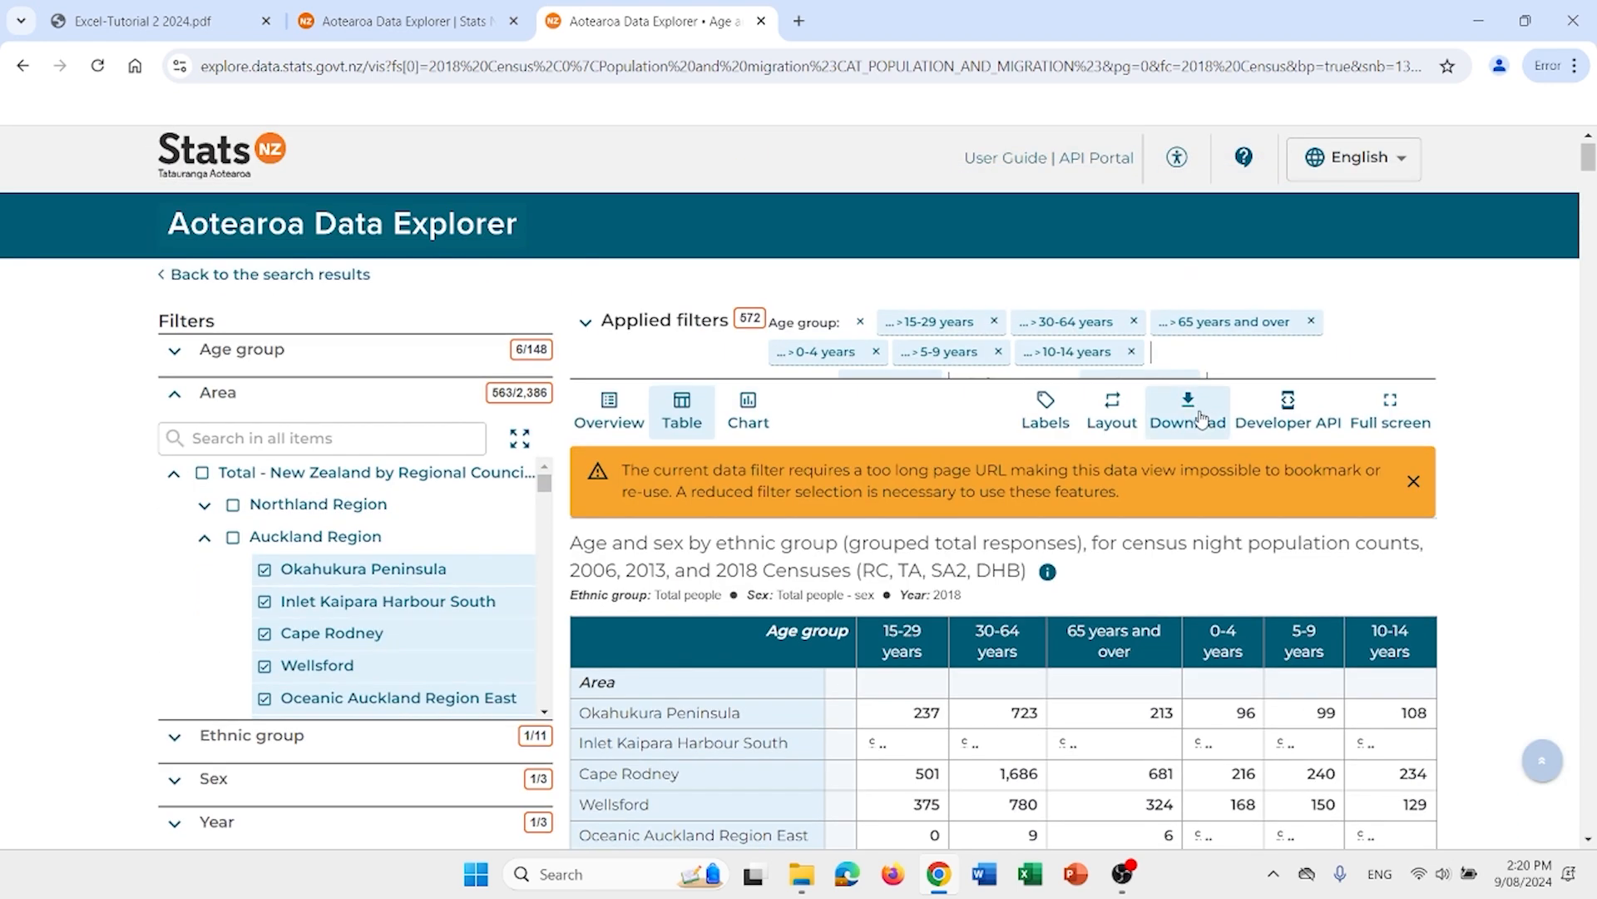
left_click(1202, 418)
left_click(1187, 485)
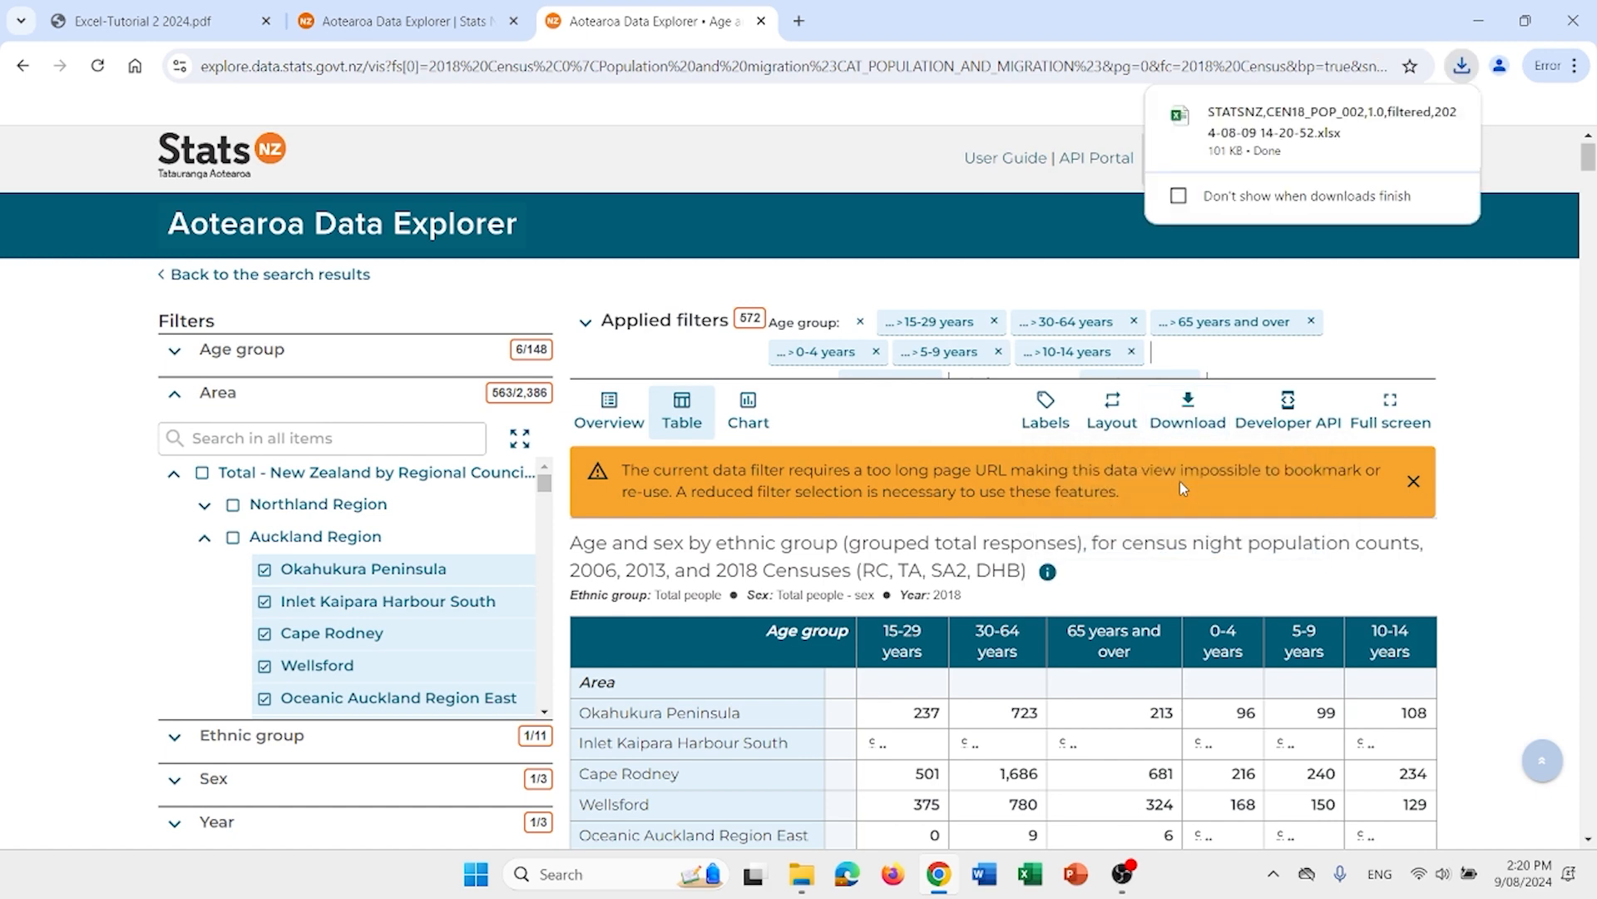
- View the dataset overview and display the filtered data as a column chart
left_click(628, 414)
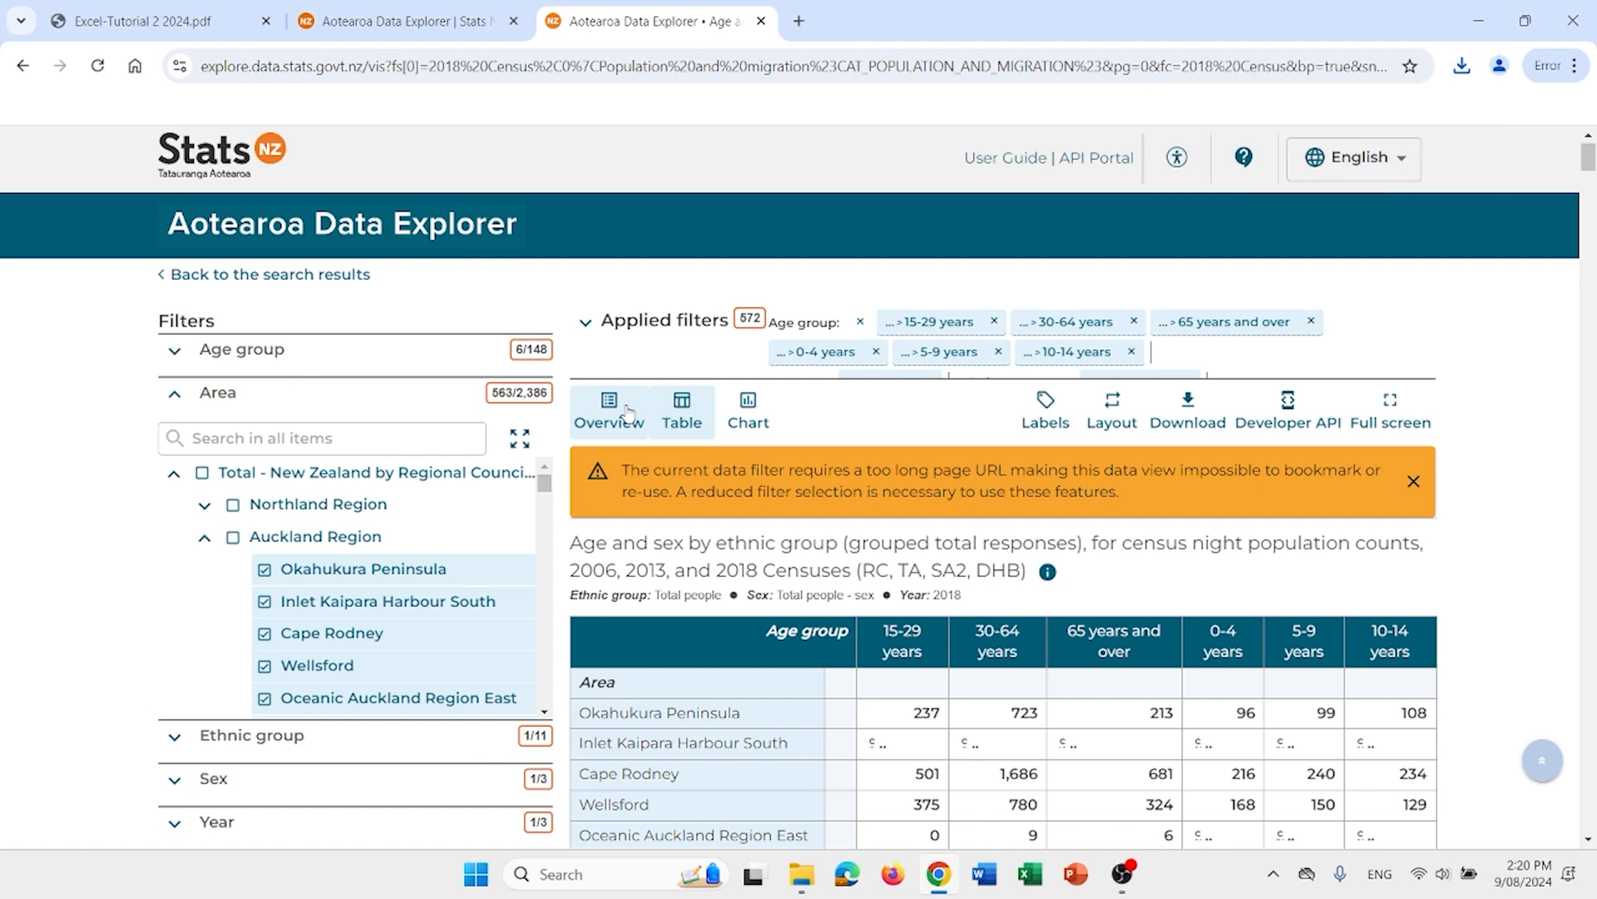
left_click(748, 411)
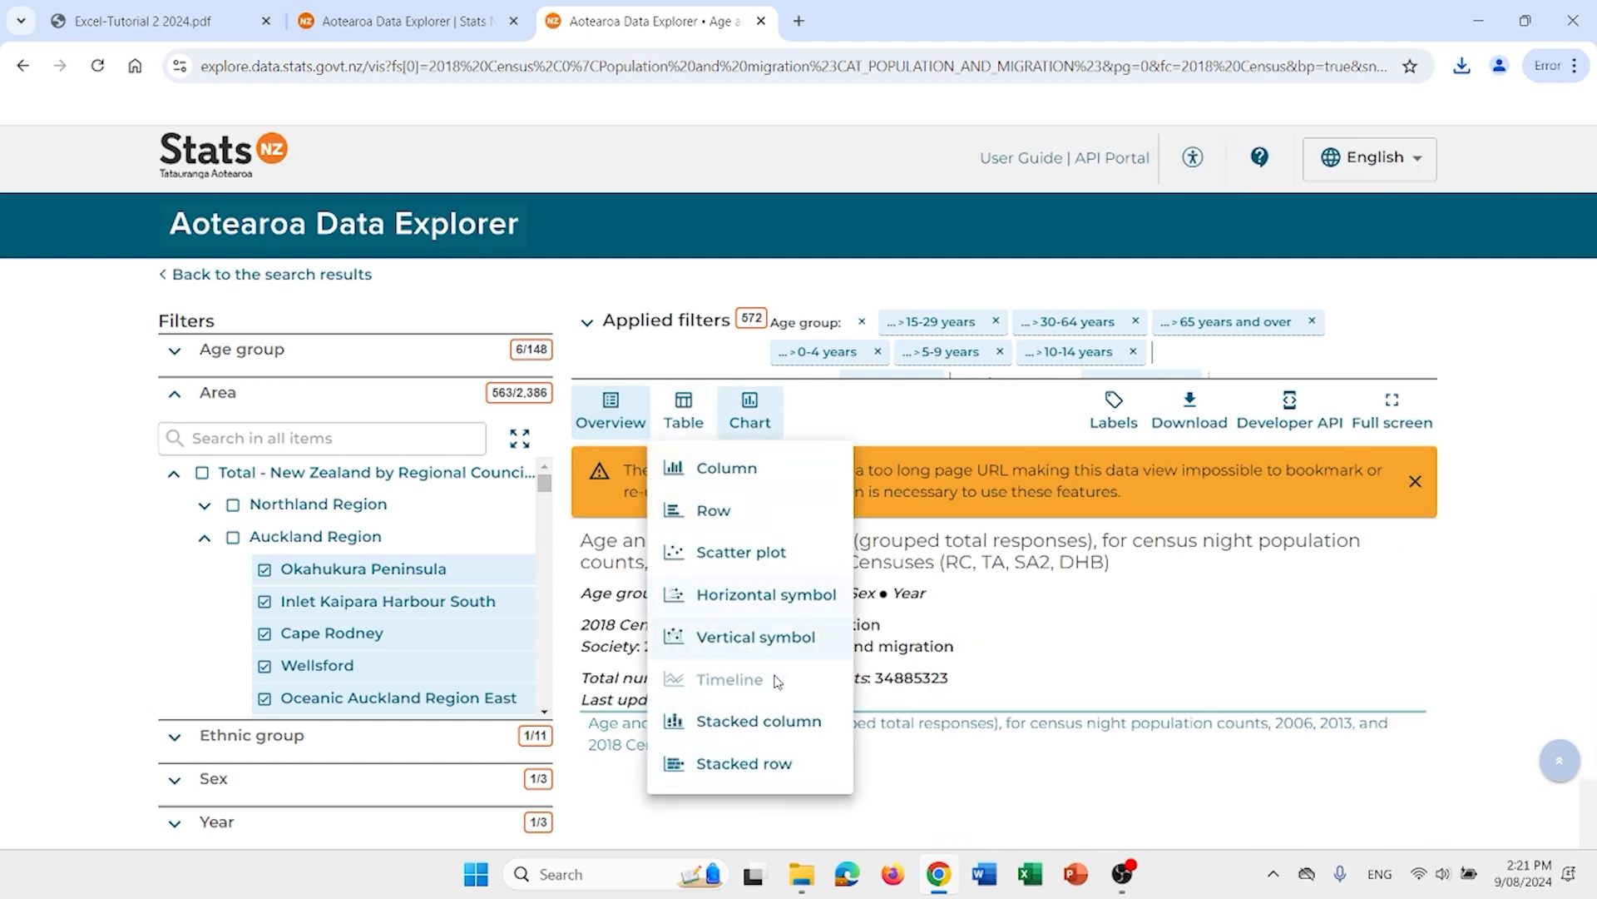
left_click(746, 470)
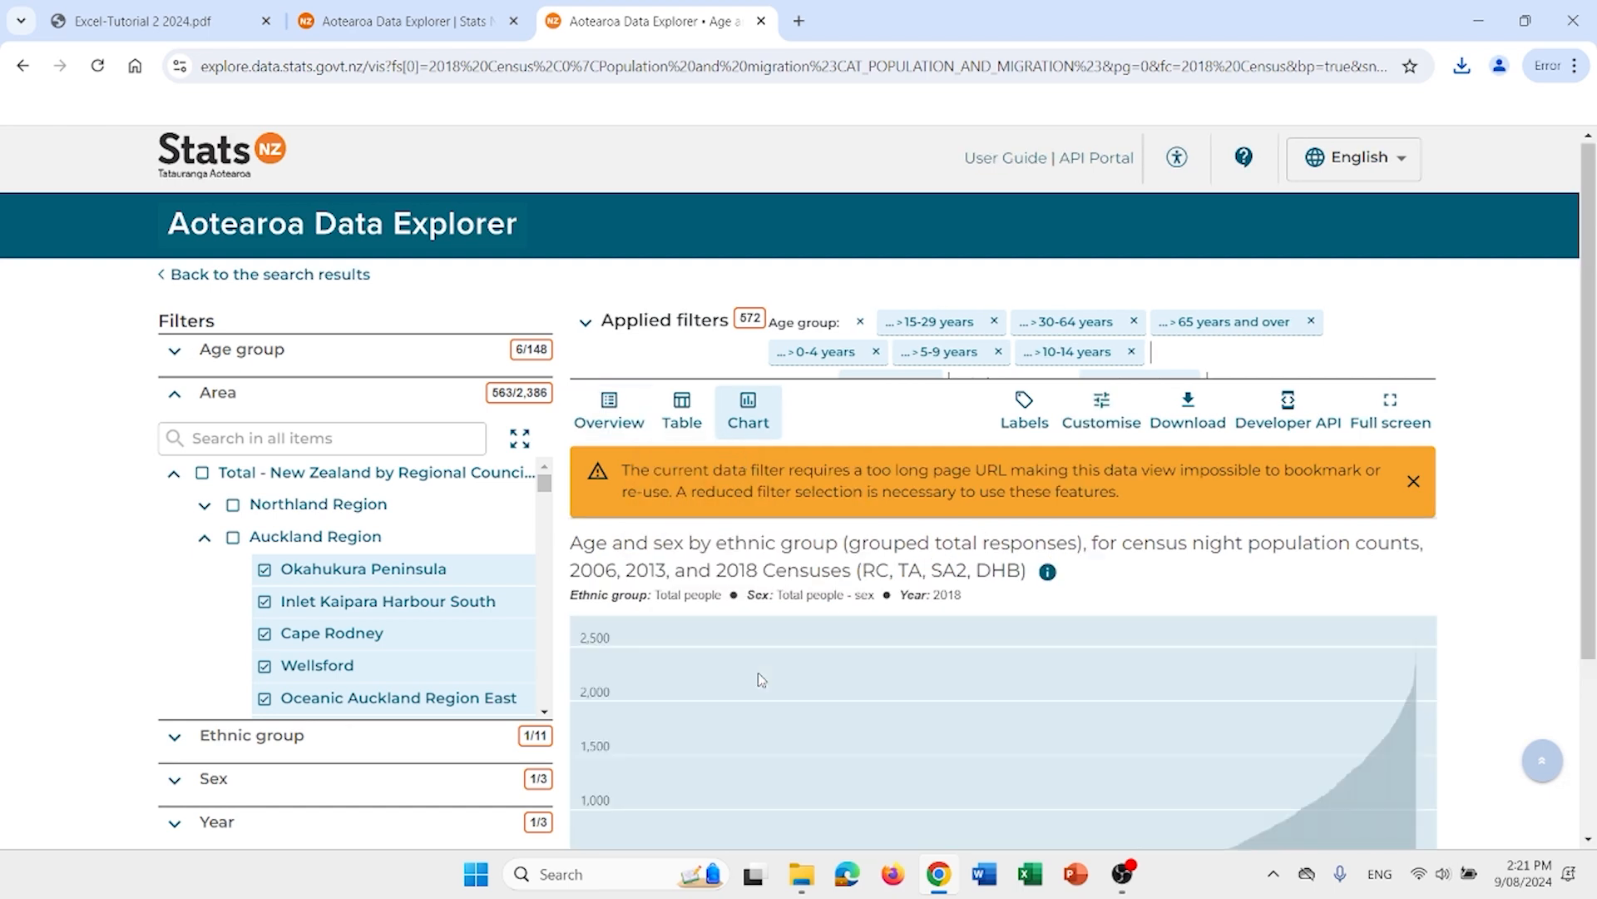
scroll(757, 672, "down", 3)
scroll(757, 672, "up", 1)
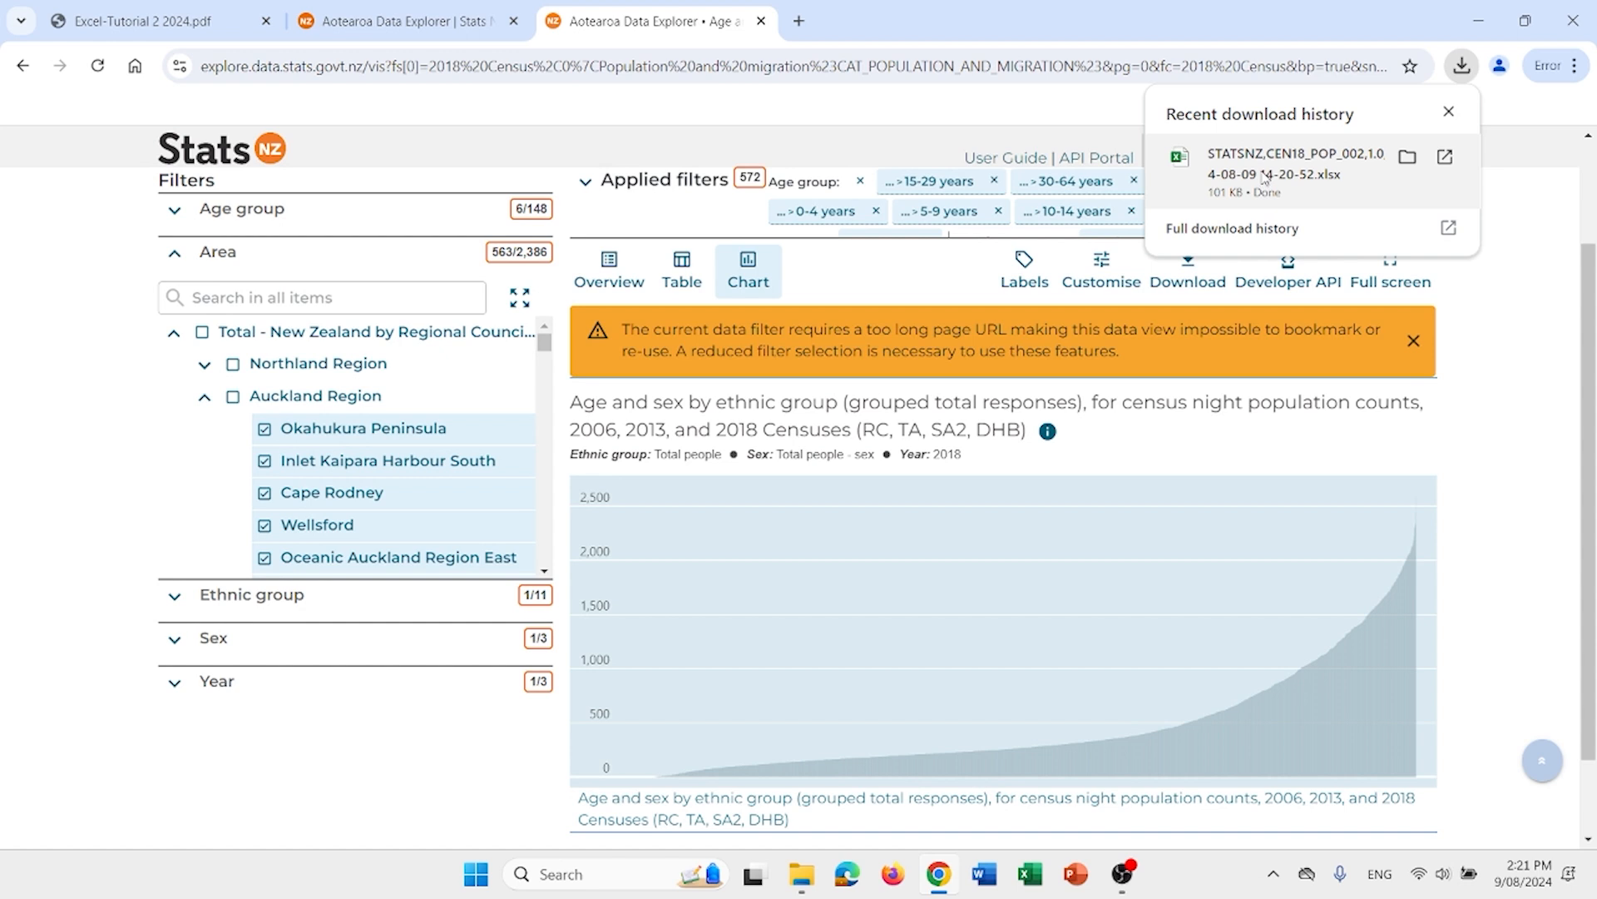
- Open the downloaded workbook in Excel, accept the content recovery, enable editing and dismiss the repair report
left_click(1265, 177)
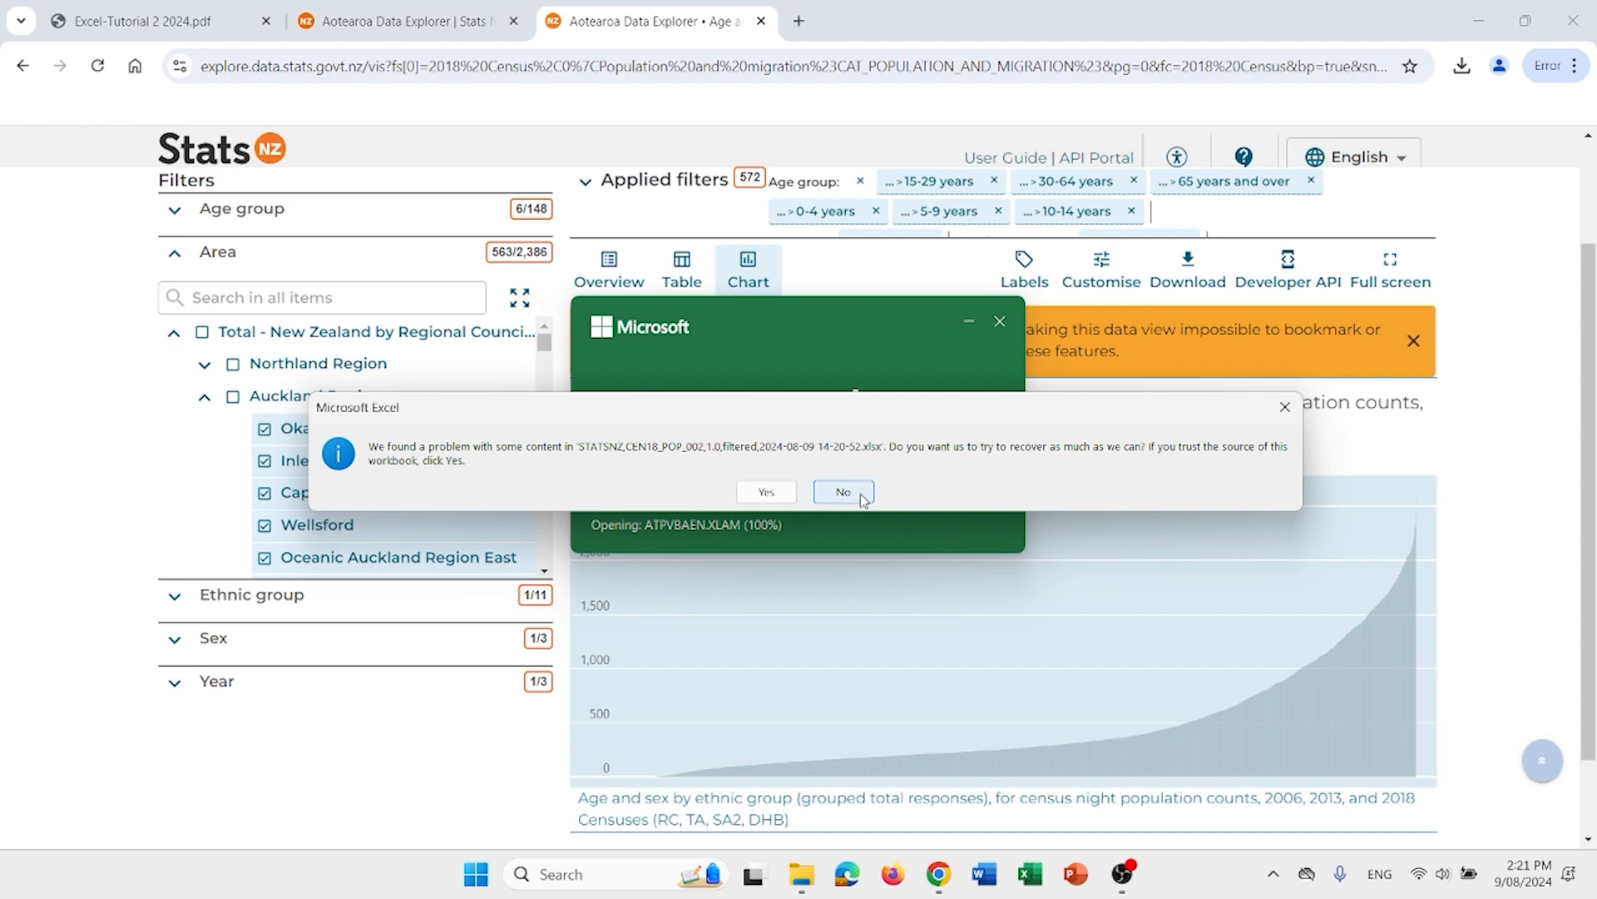
left_click(765, 493)
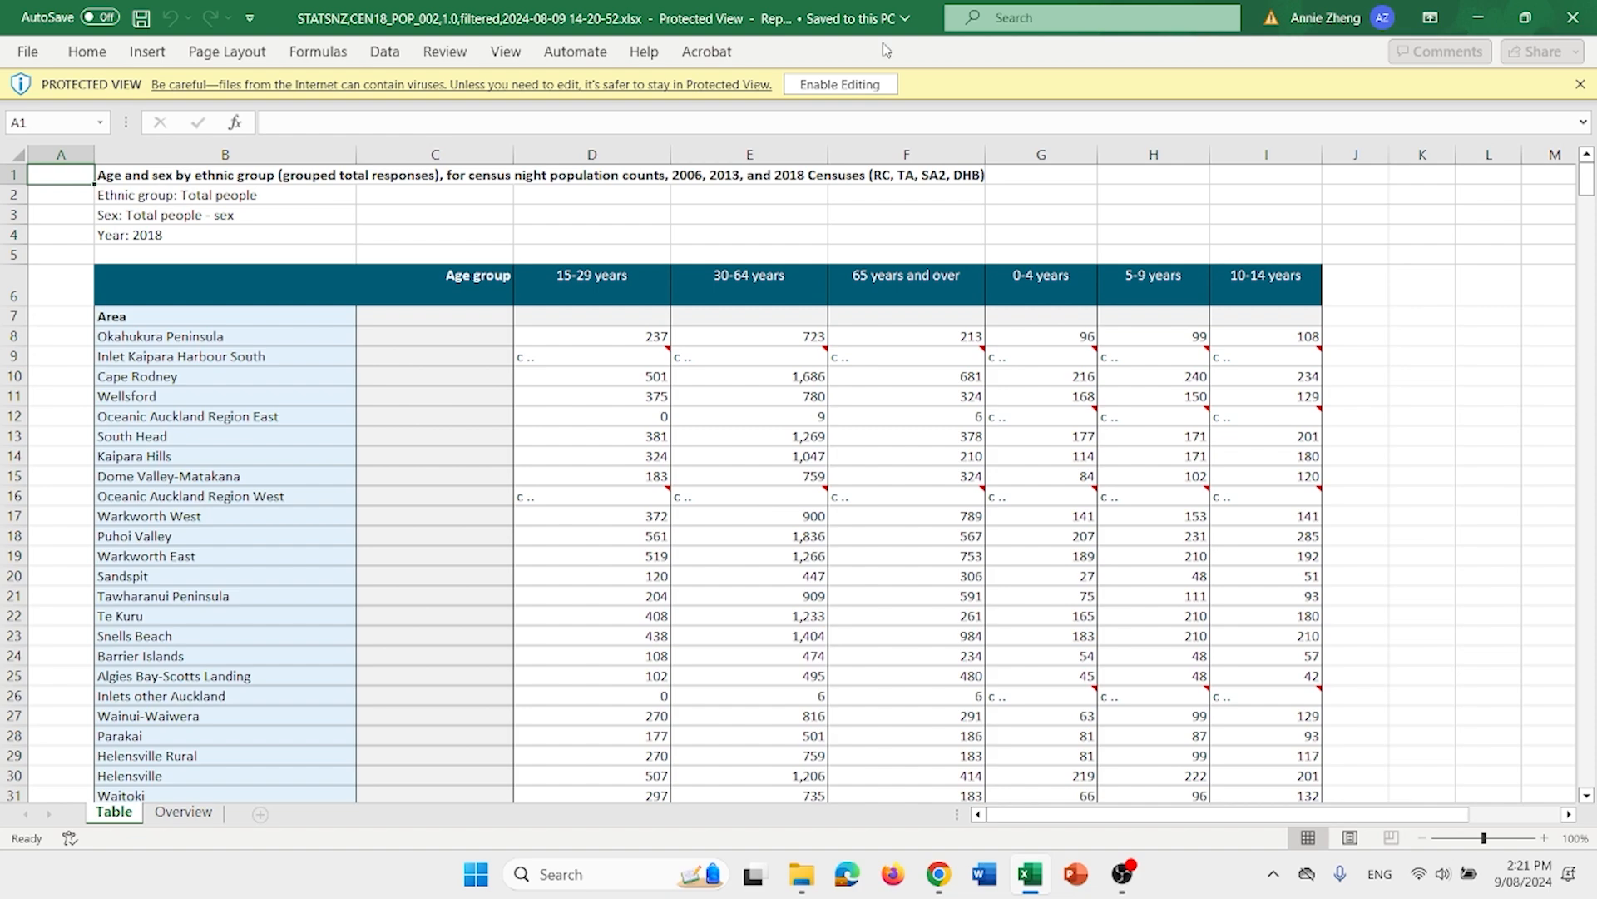
left_click(839, 84)
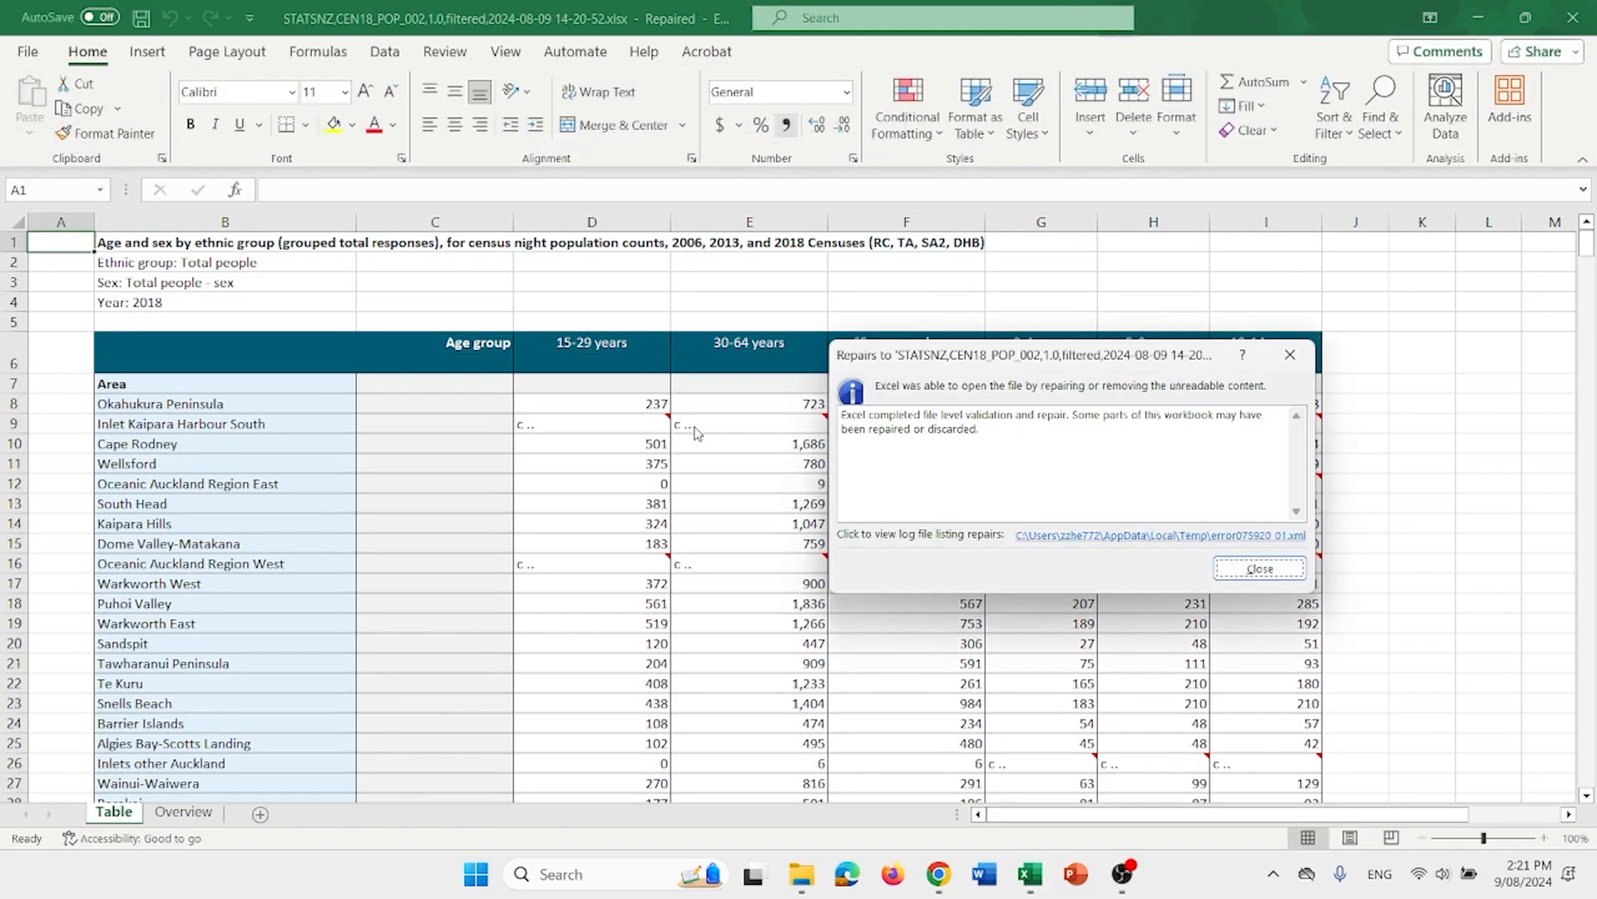
left_click(1273, 563)
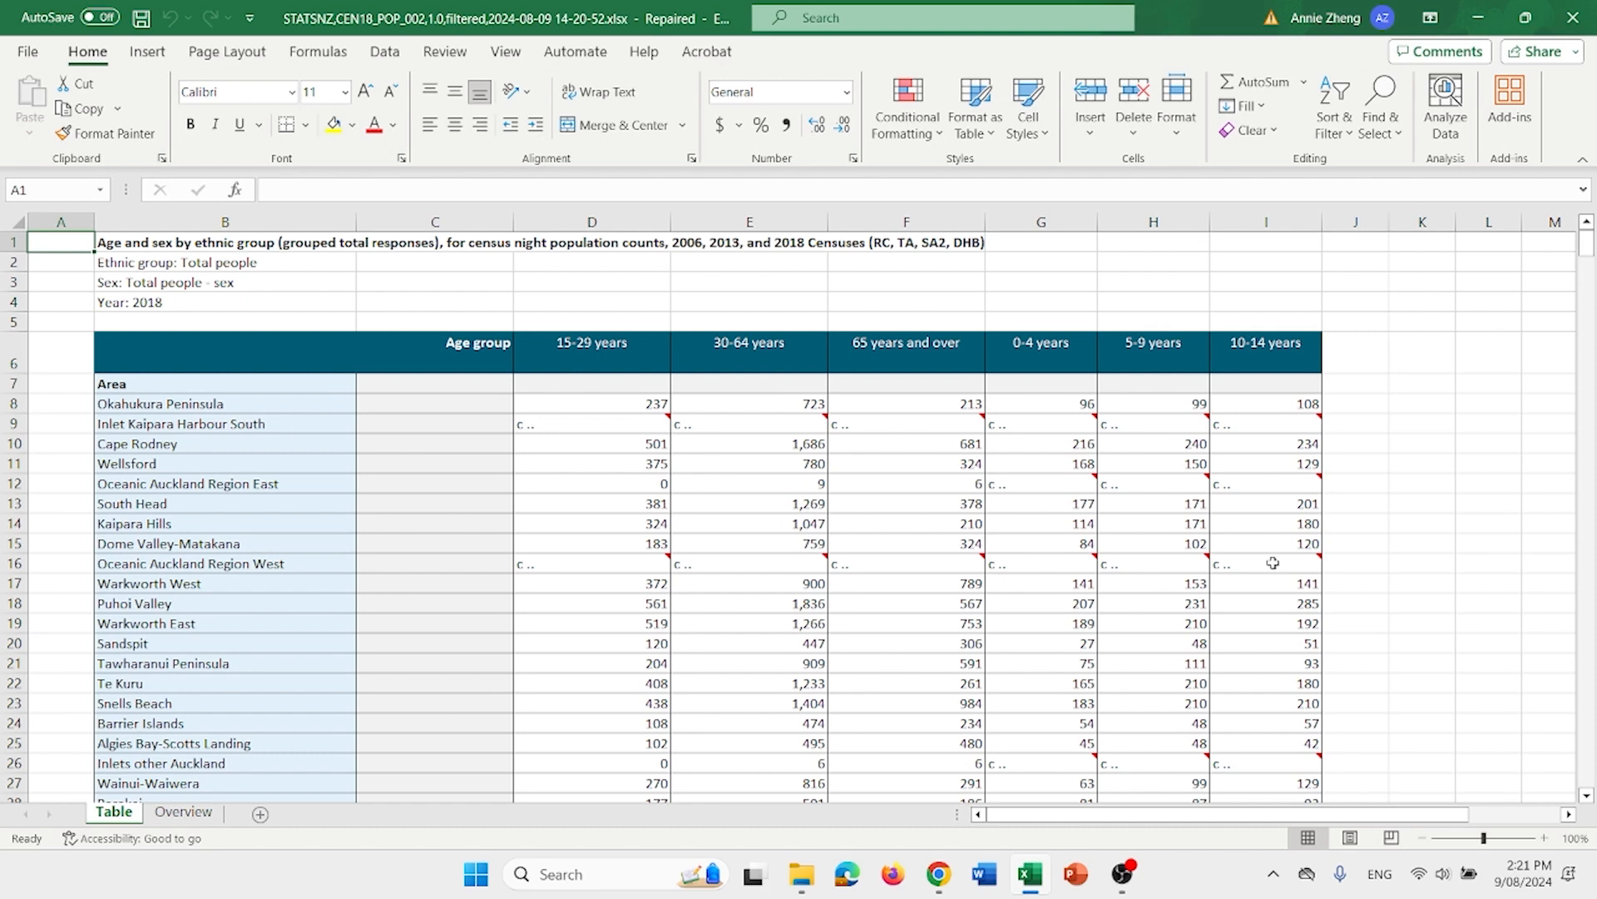
- Replace all "c .." entries in the Table sheet with "Null"
left_click(813, 476)
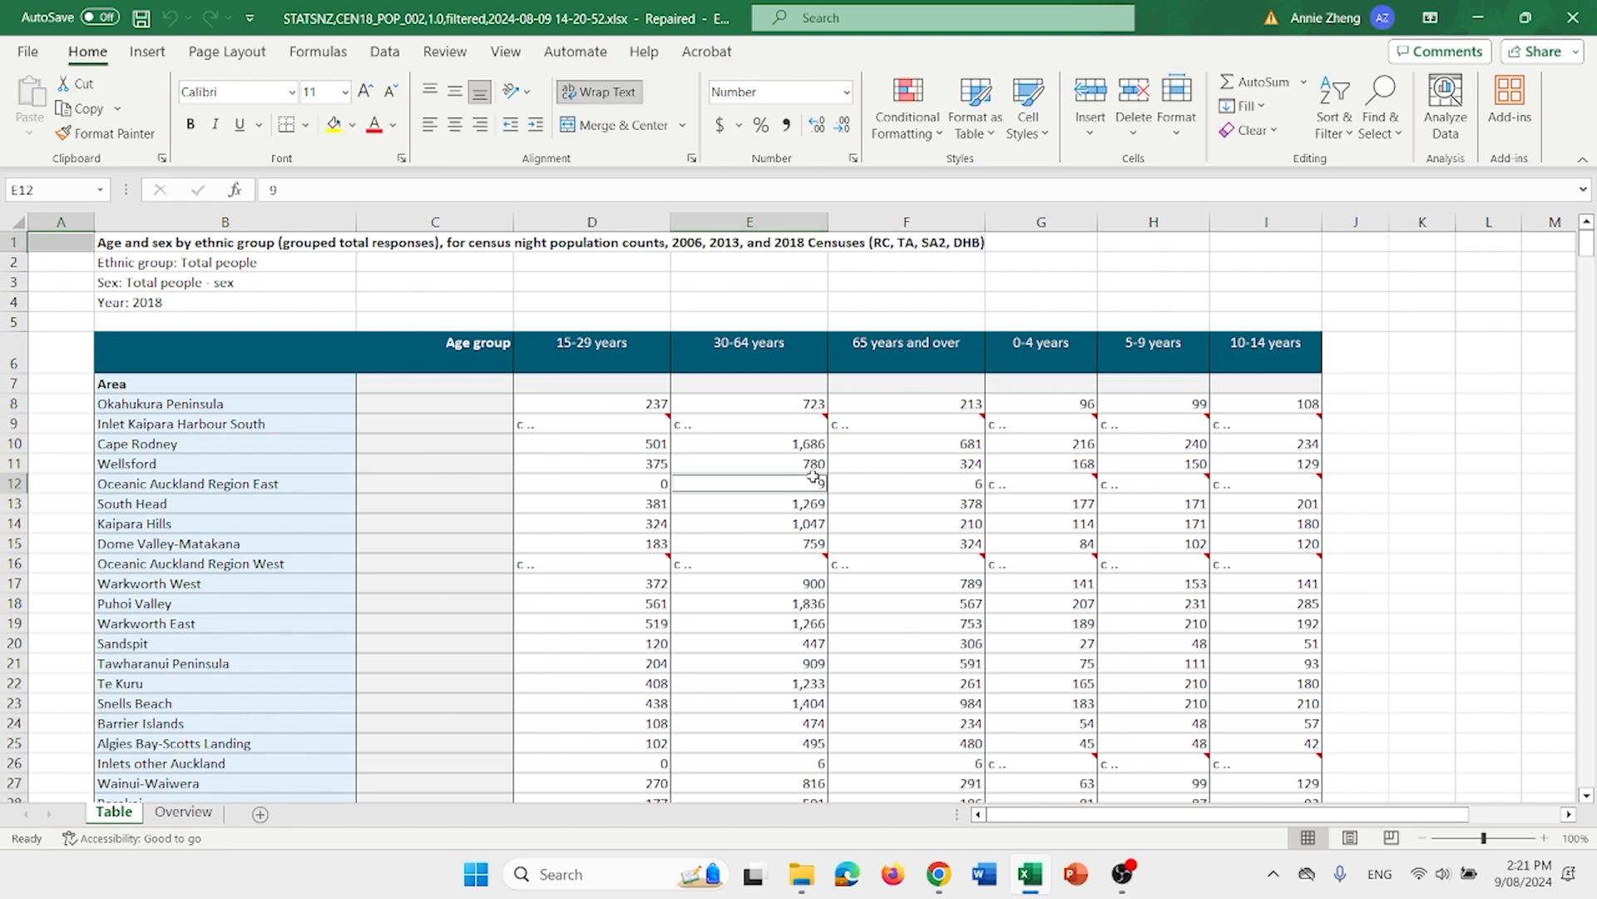
left_click(856, 281)
key("ctrl+f")
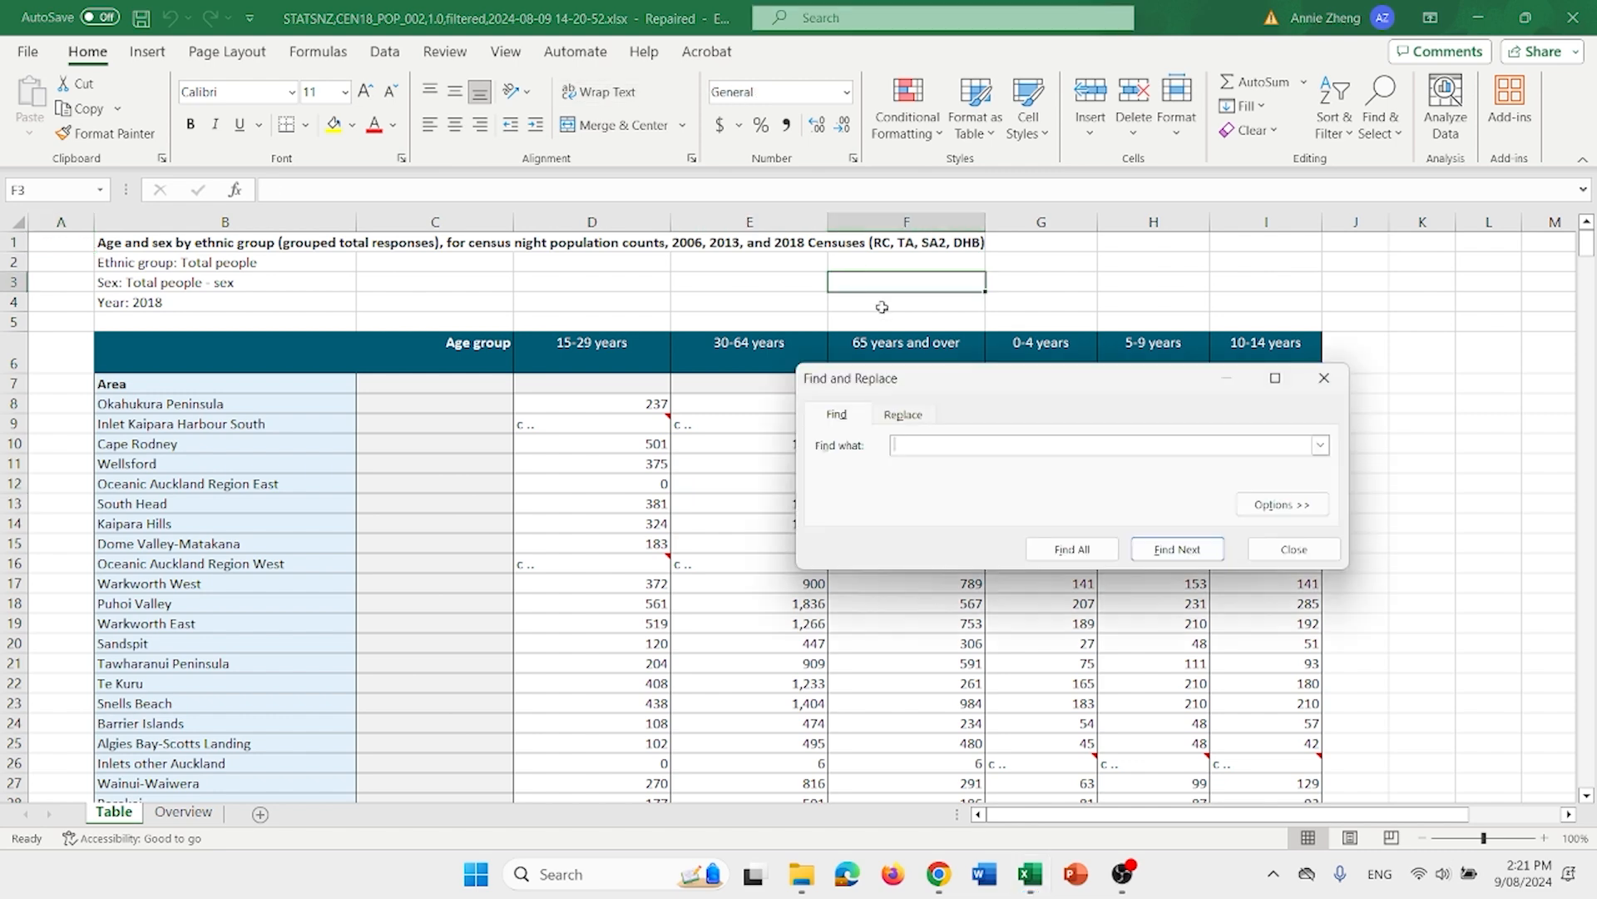
left_click(905, 416)
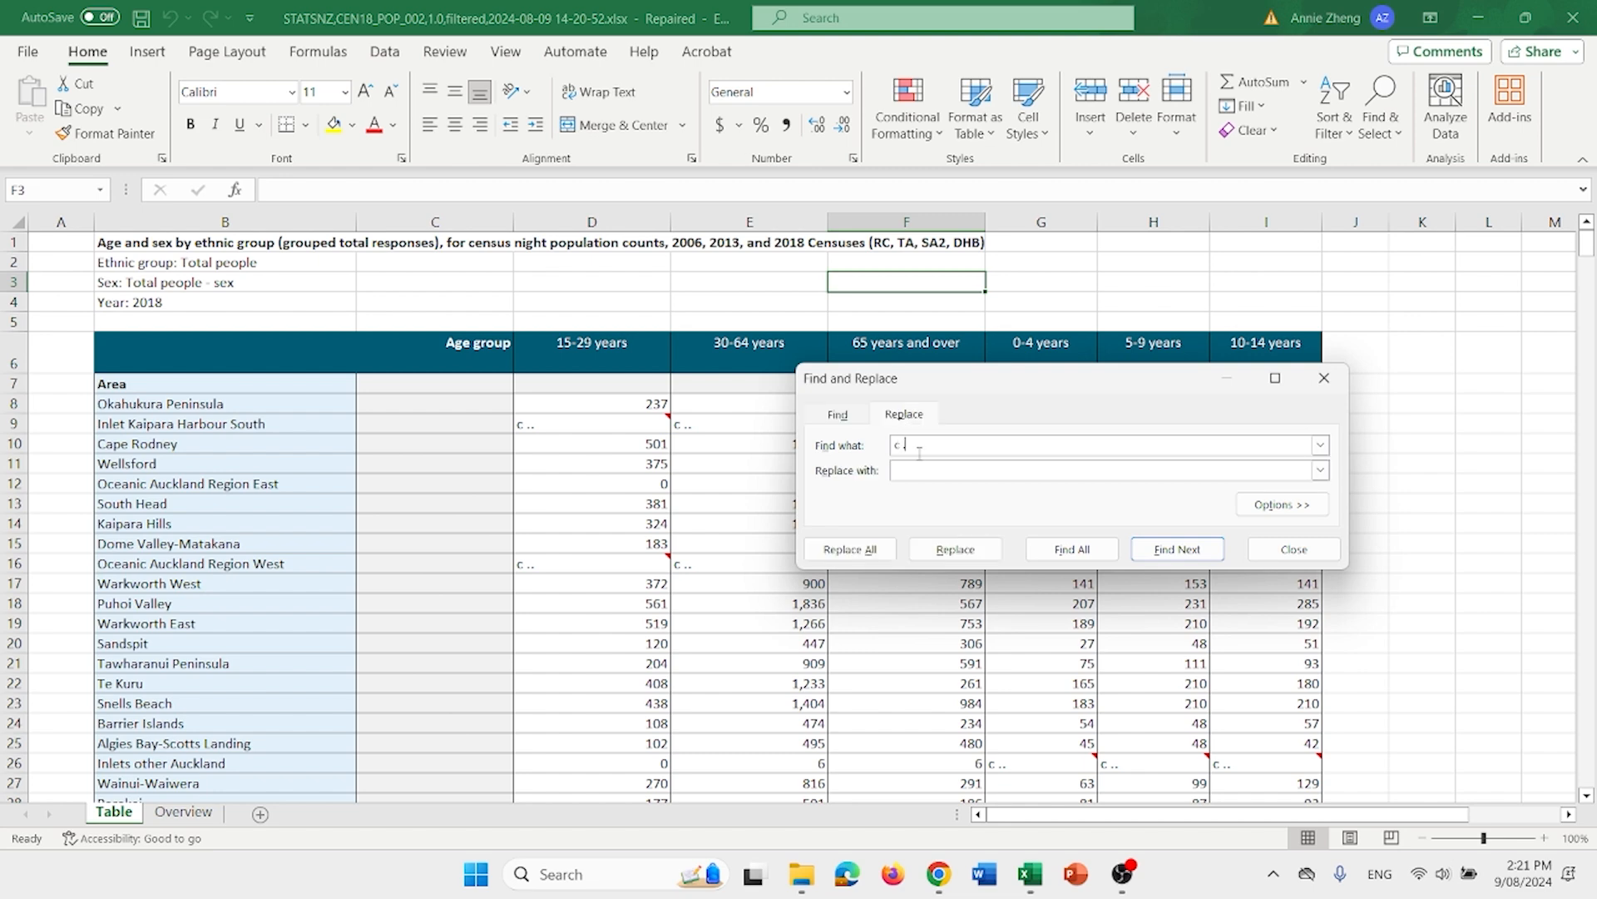
left_click(921, 463)
left_click(876, 551)
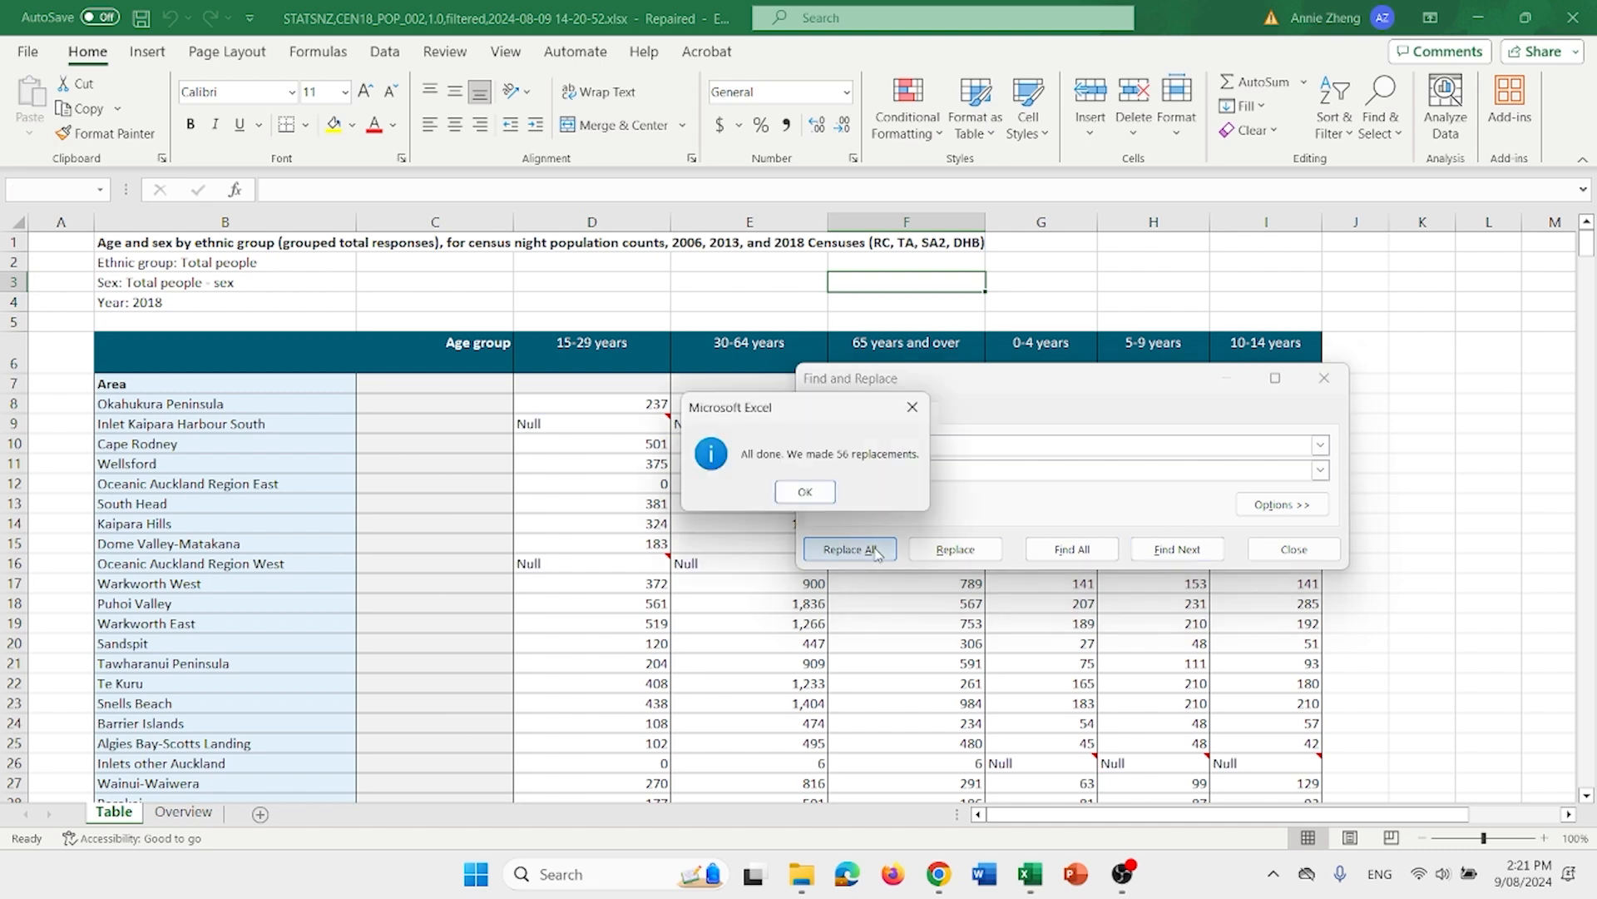
left_click(827, 504)
left_click(1325, 380)
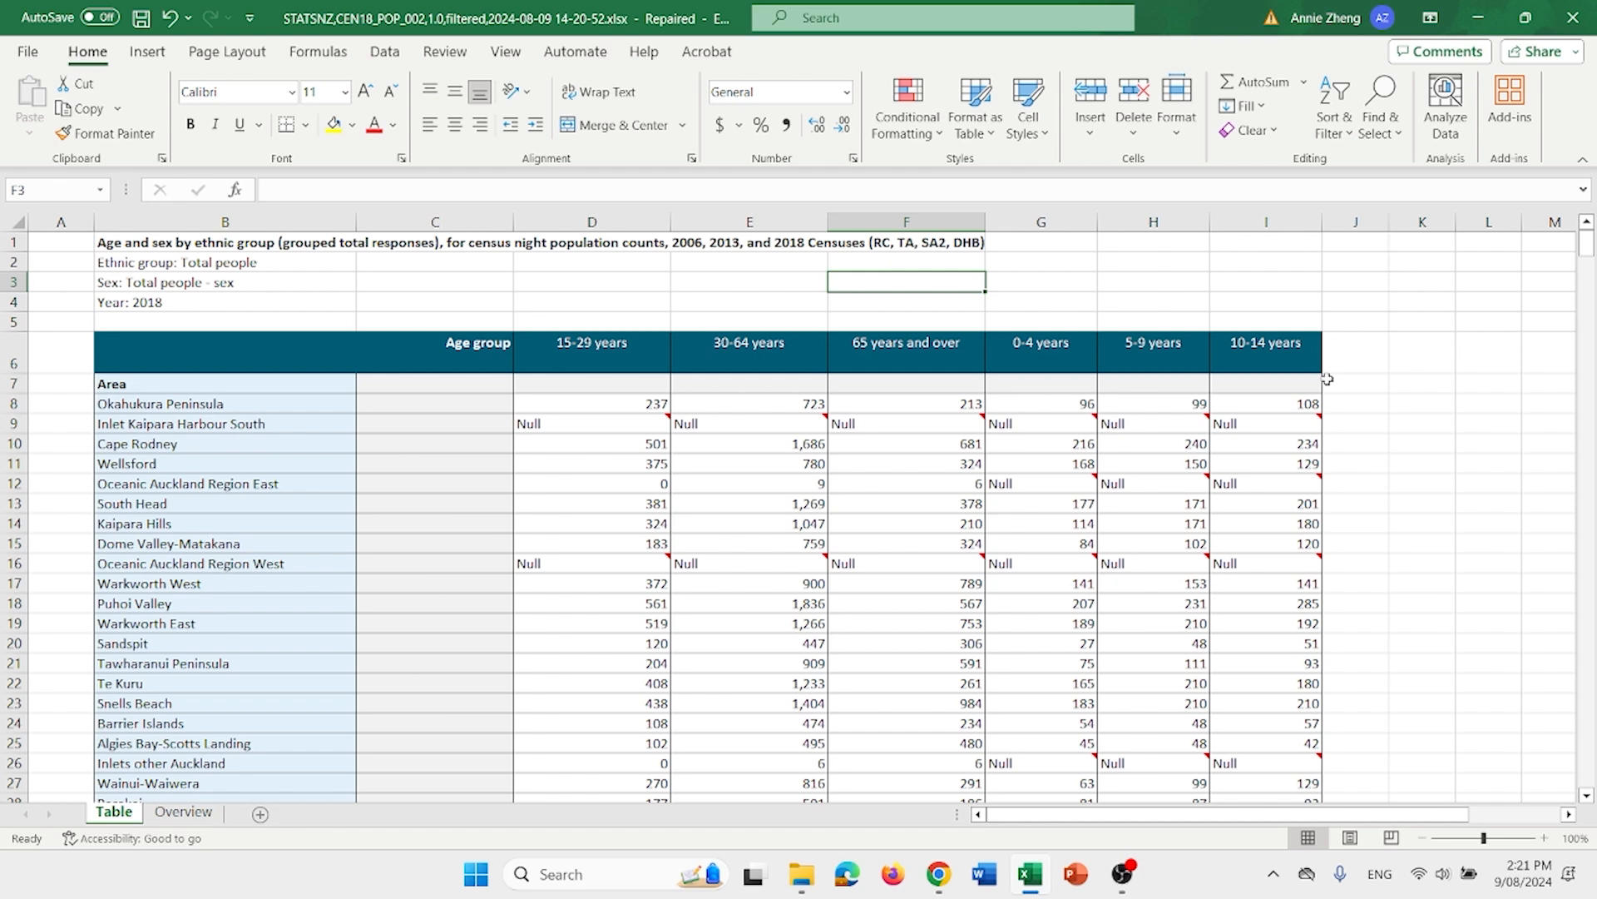
- Enter the header "Total" in cell J6, beside the 10-14 years column
left_click(1340, 337)
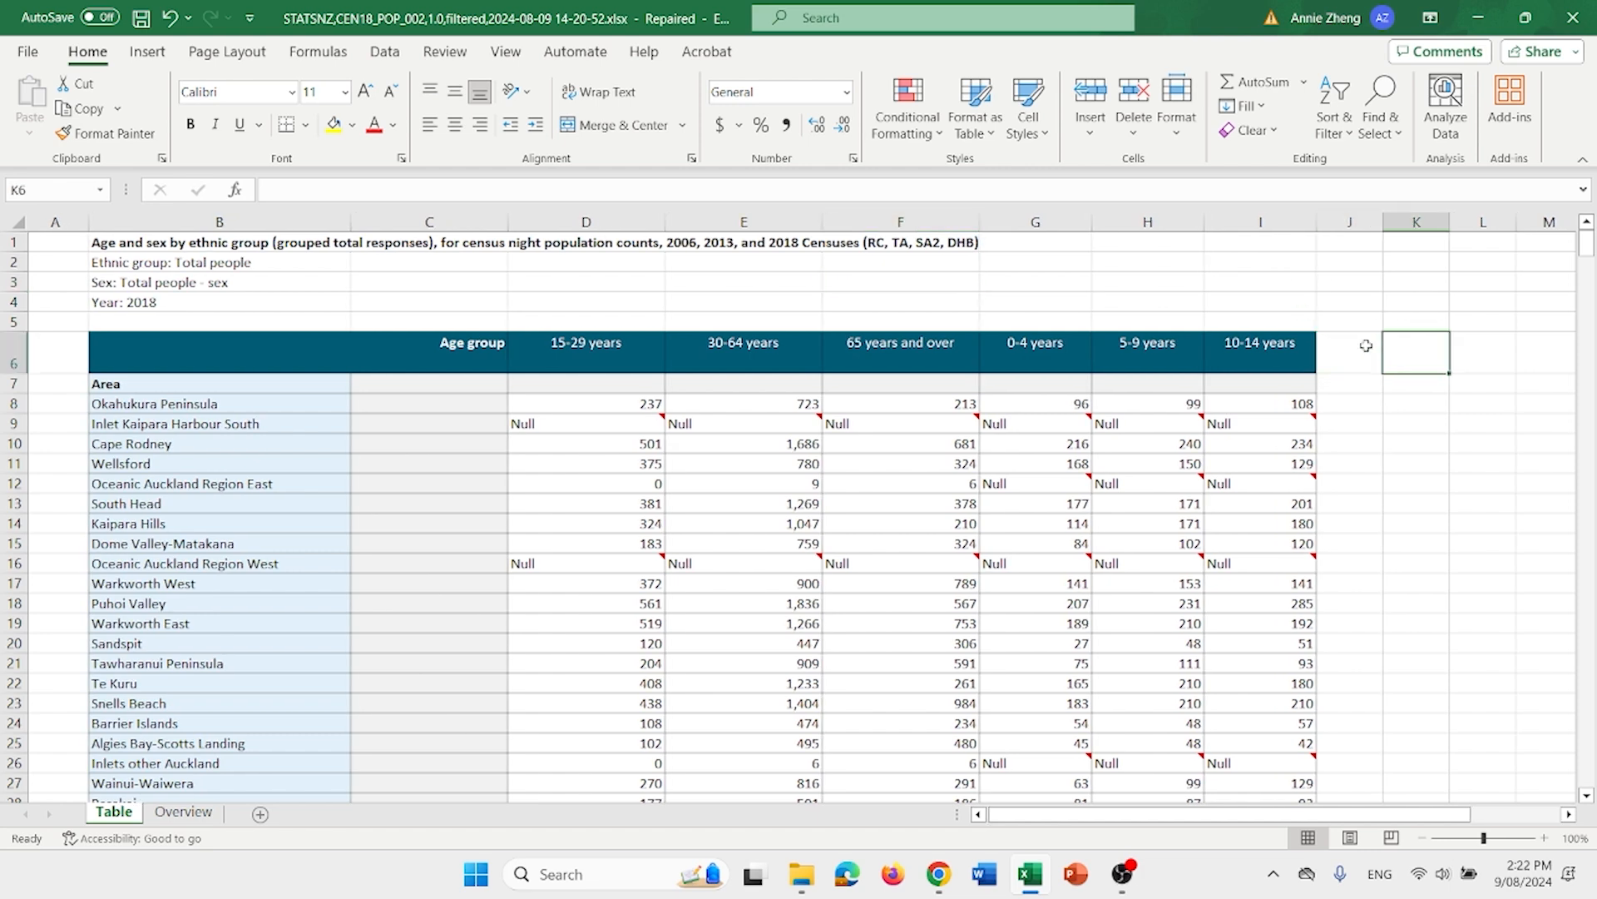
left_click(1167, 194)
type("T")
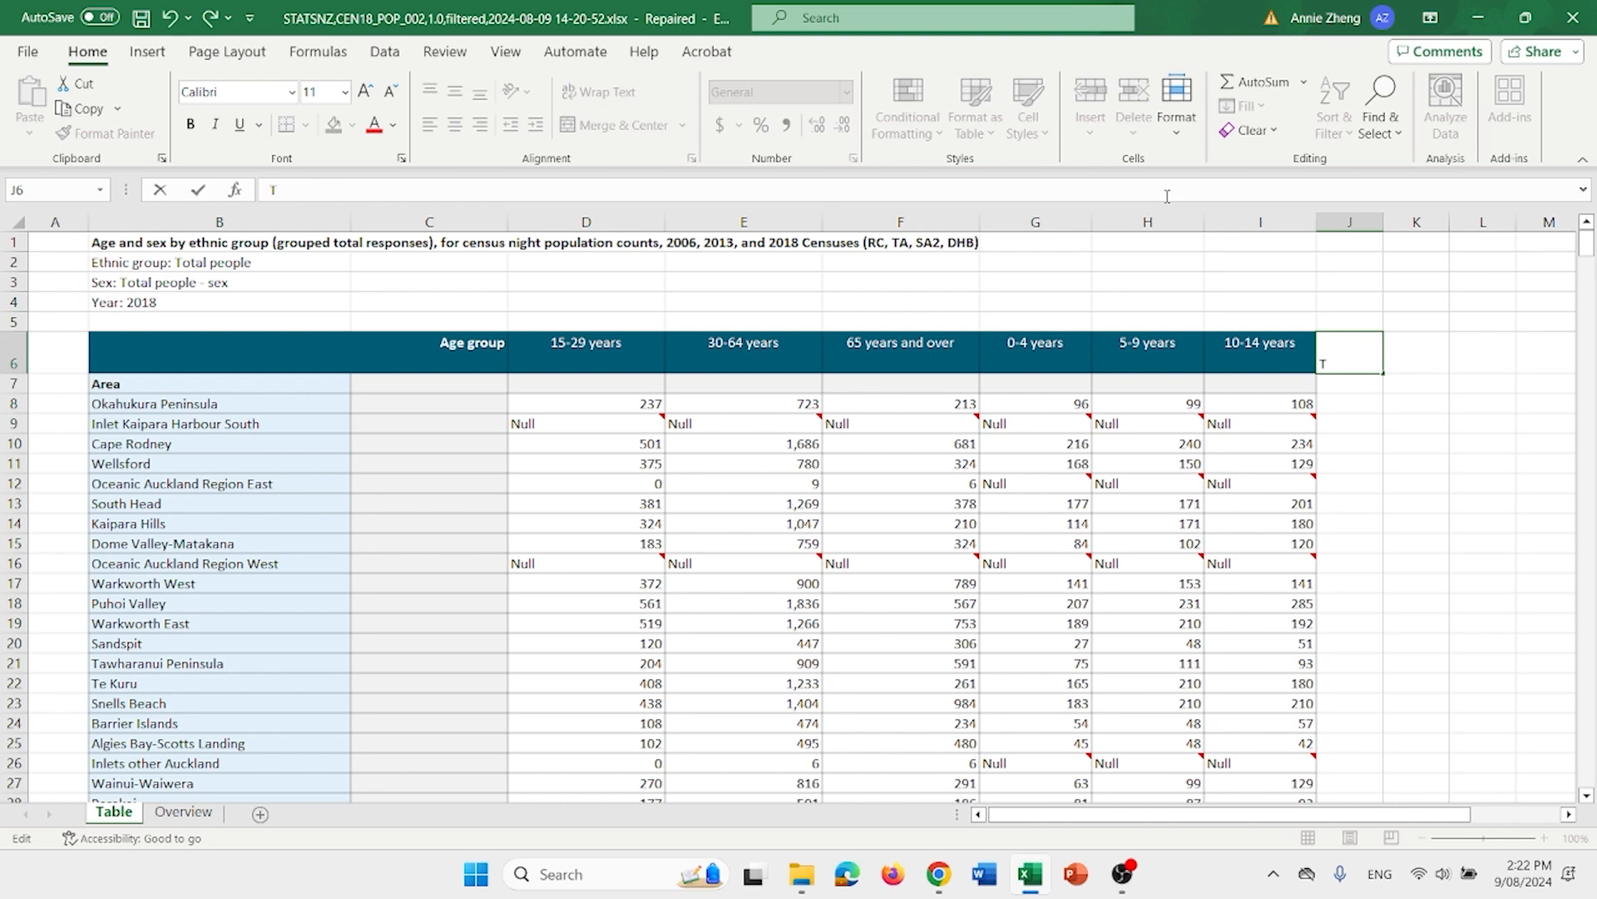
type("otal")
key("Return")
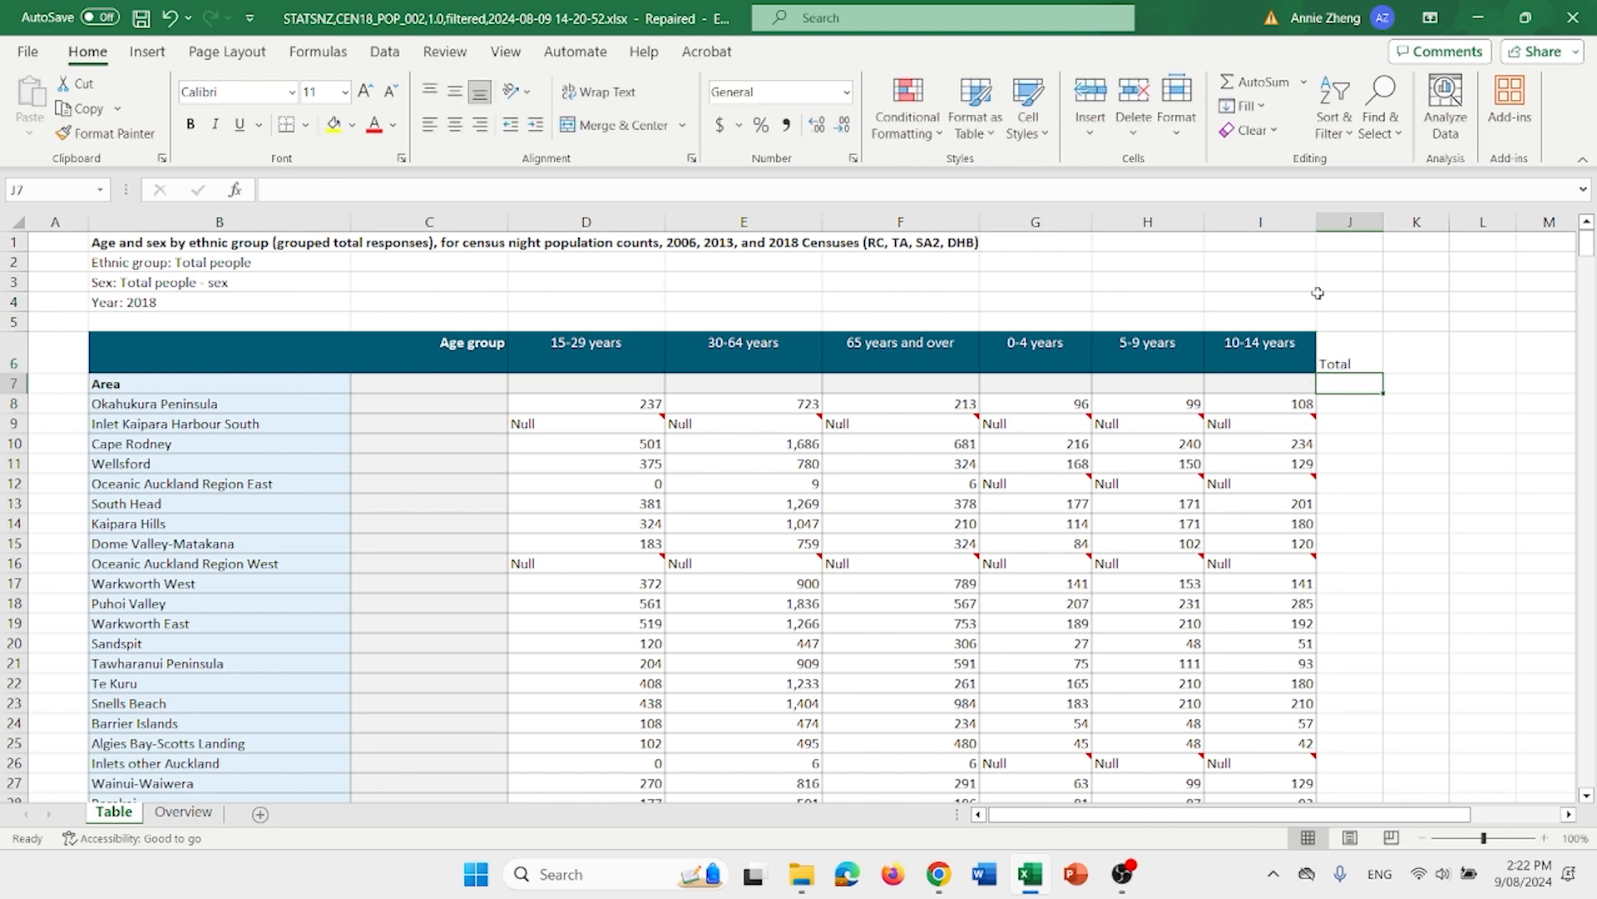
- Sum D8:I8 in cell J8 with AutoSum and fill the formula down the Total column for all areas
left_click(1343, 404)
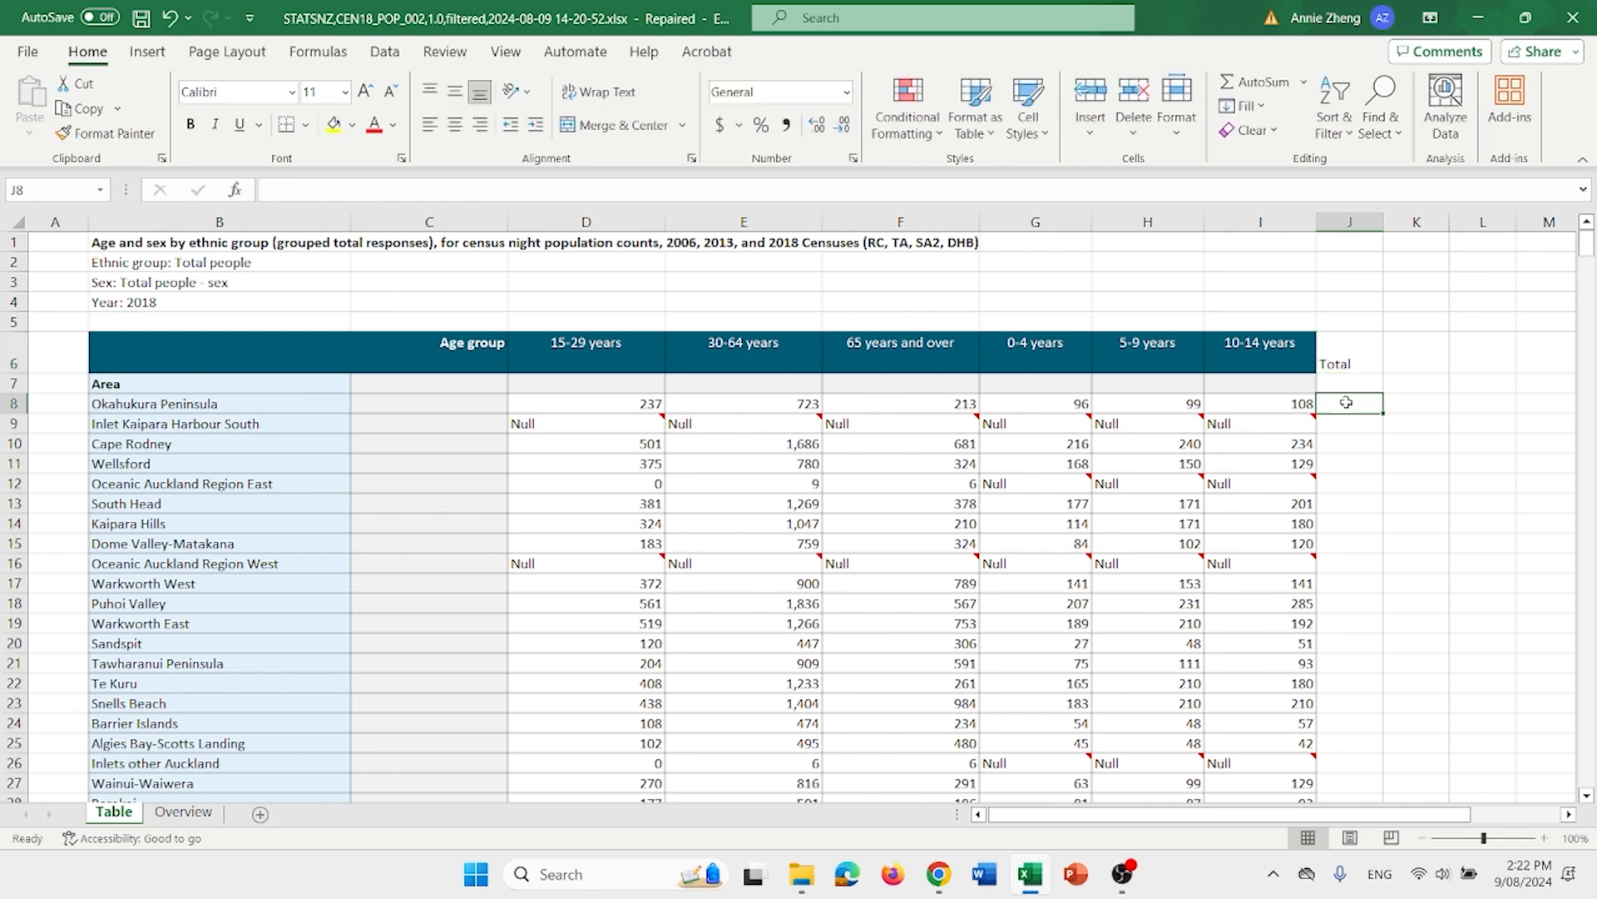
left_click(1253, 81)
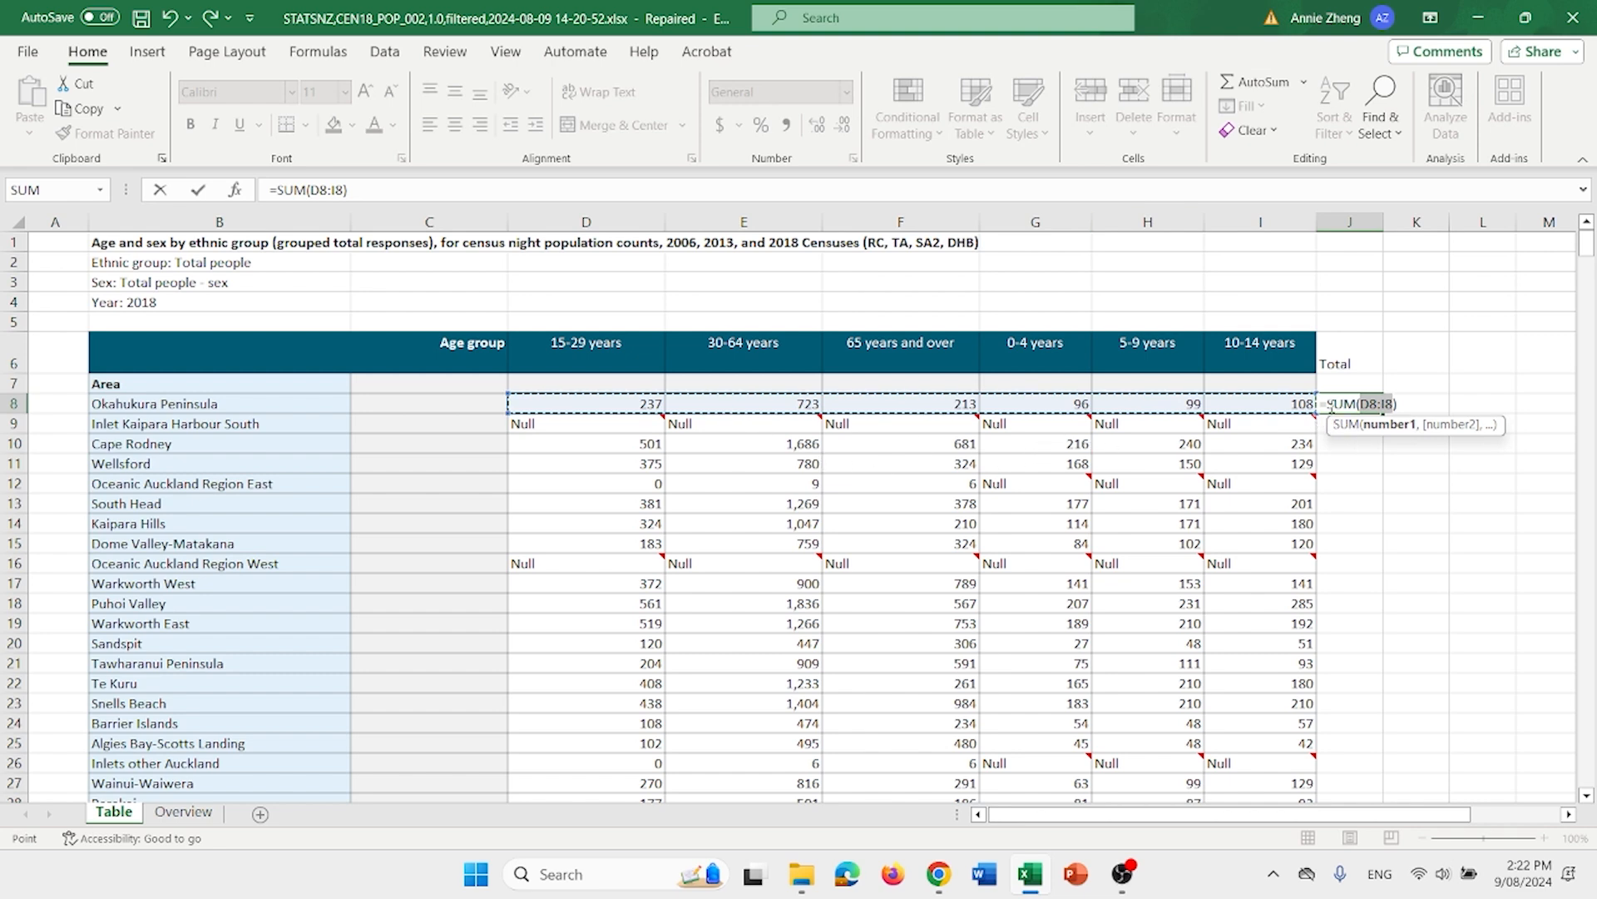
key("Return")
left_click_drag(1368, 415, 1367, 413)
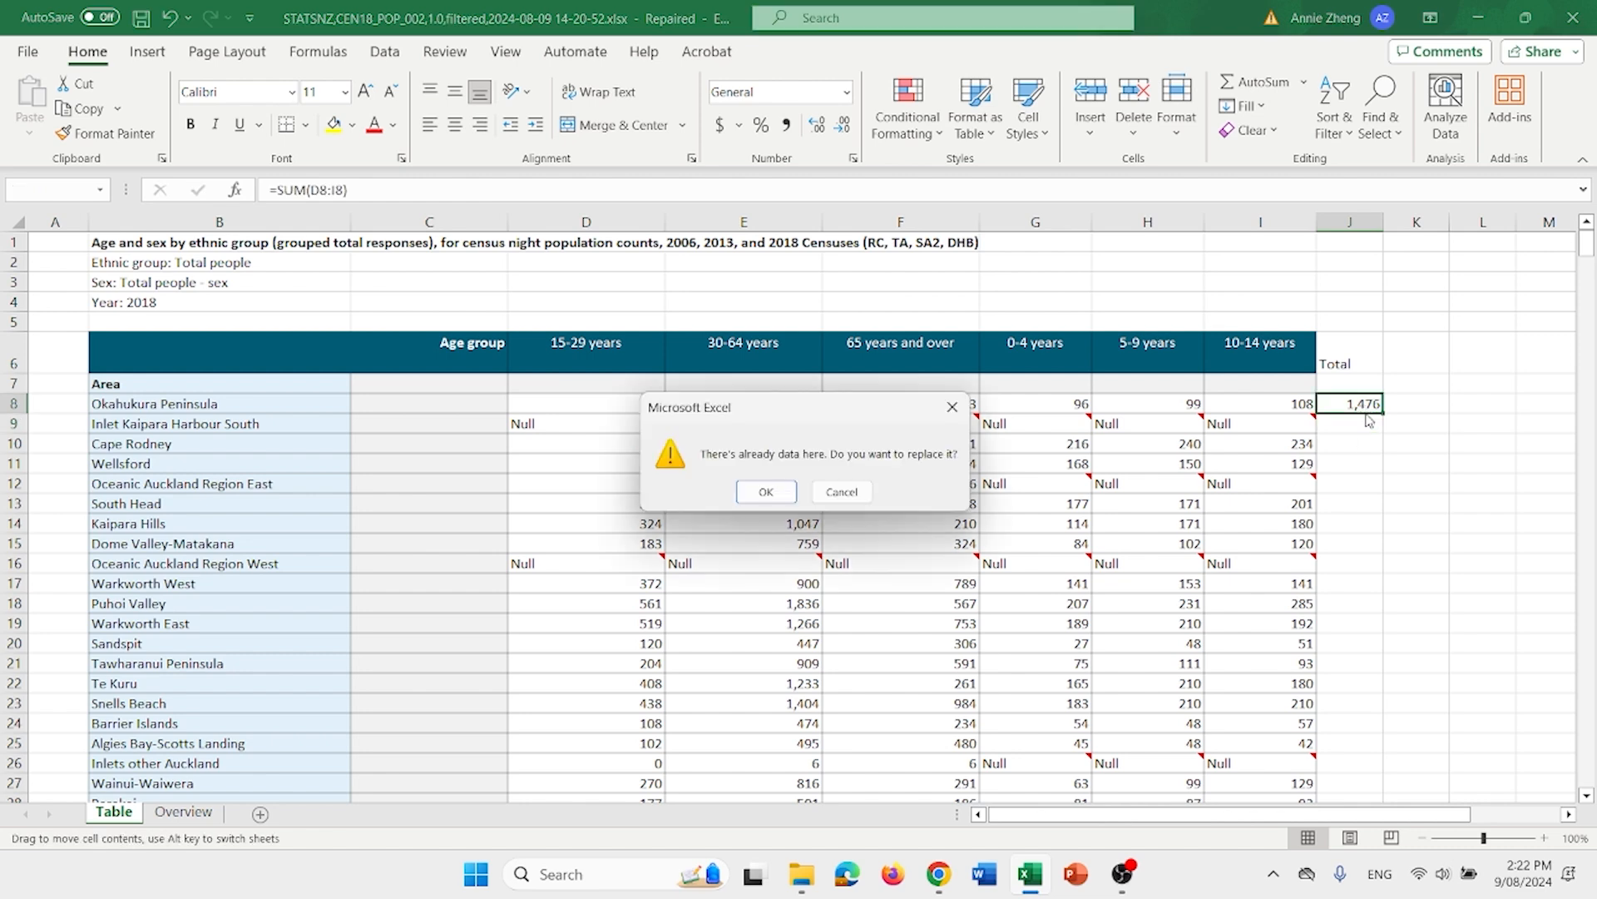
left_click(841, 492)
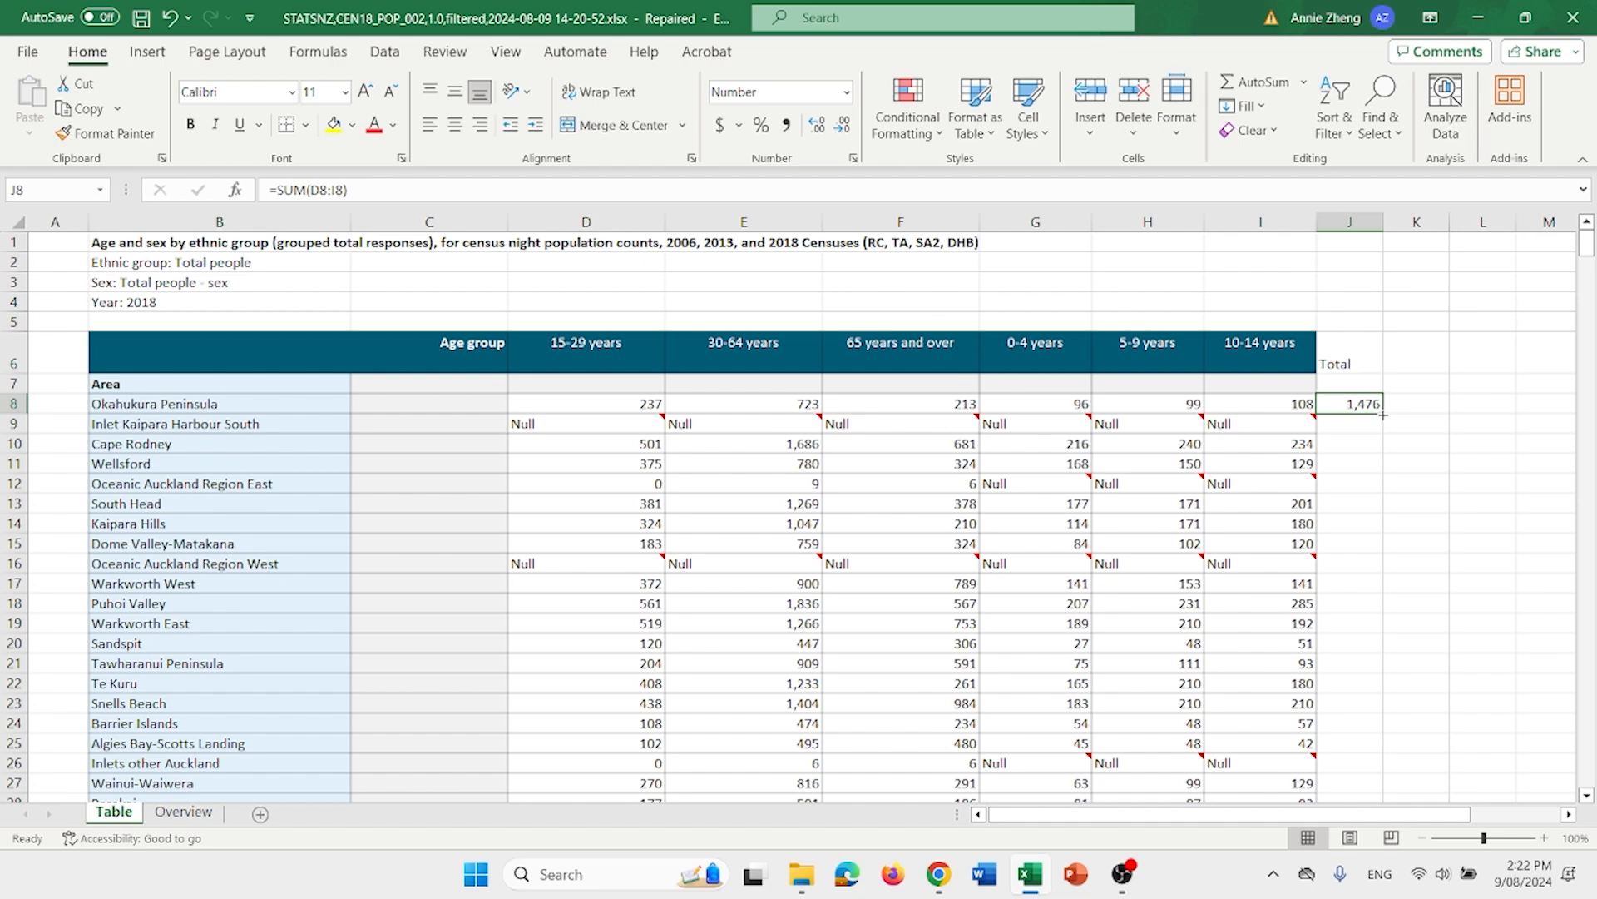
left_click_drag(1383, 414, 1373, 765)
scroll(1423, 596, "up", 20)
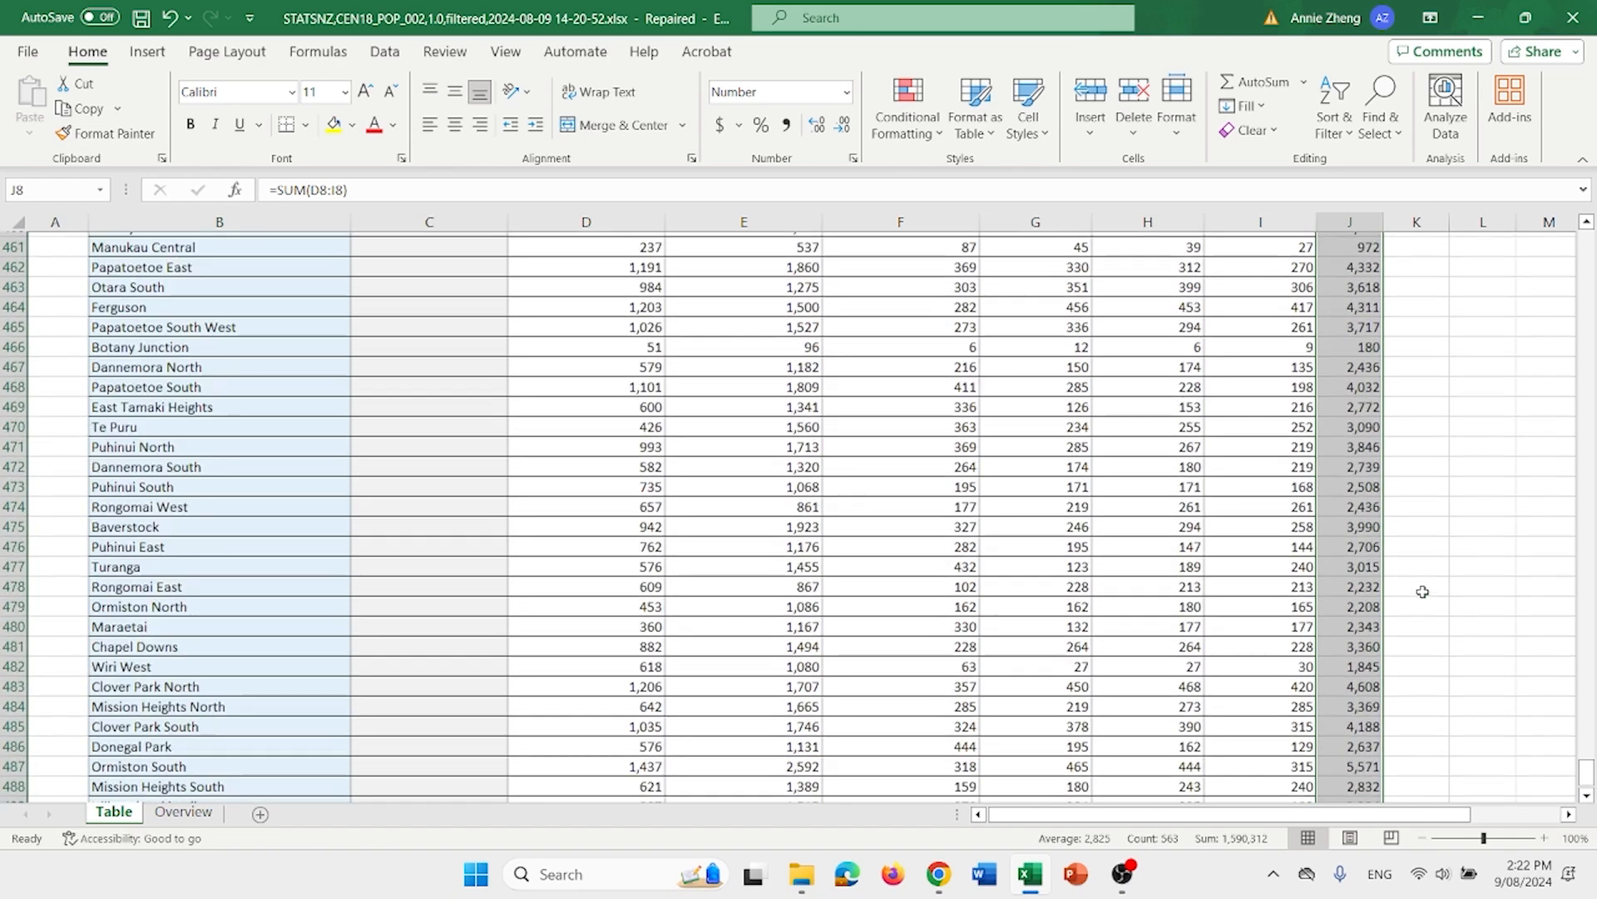
scroll(1422, 591, "up", 20)
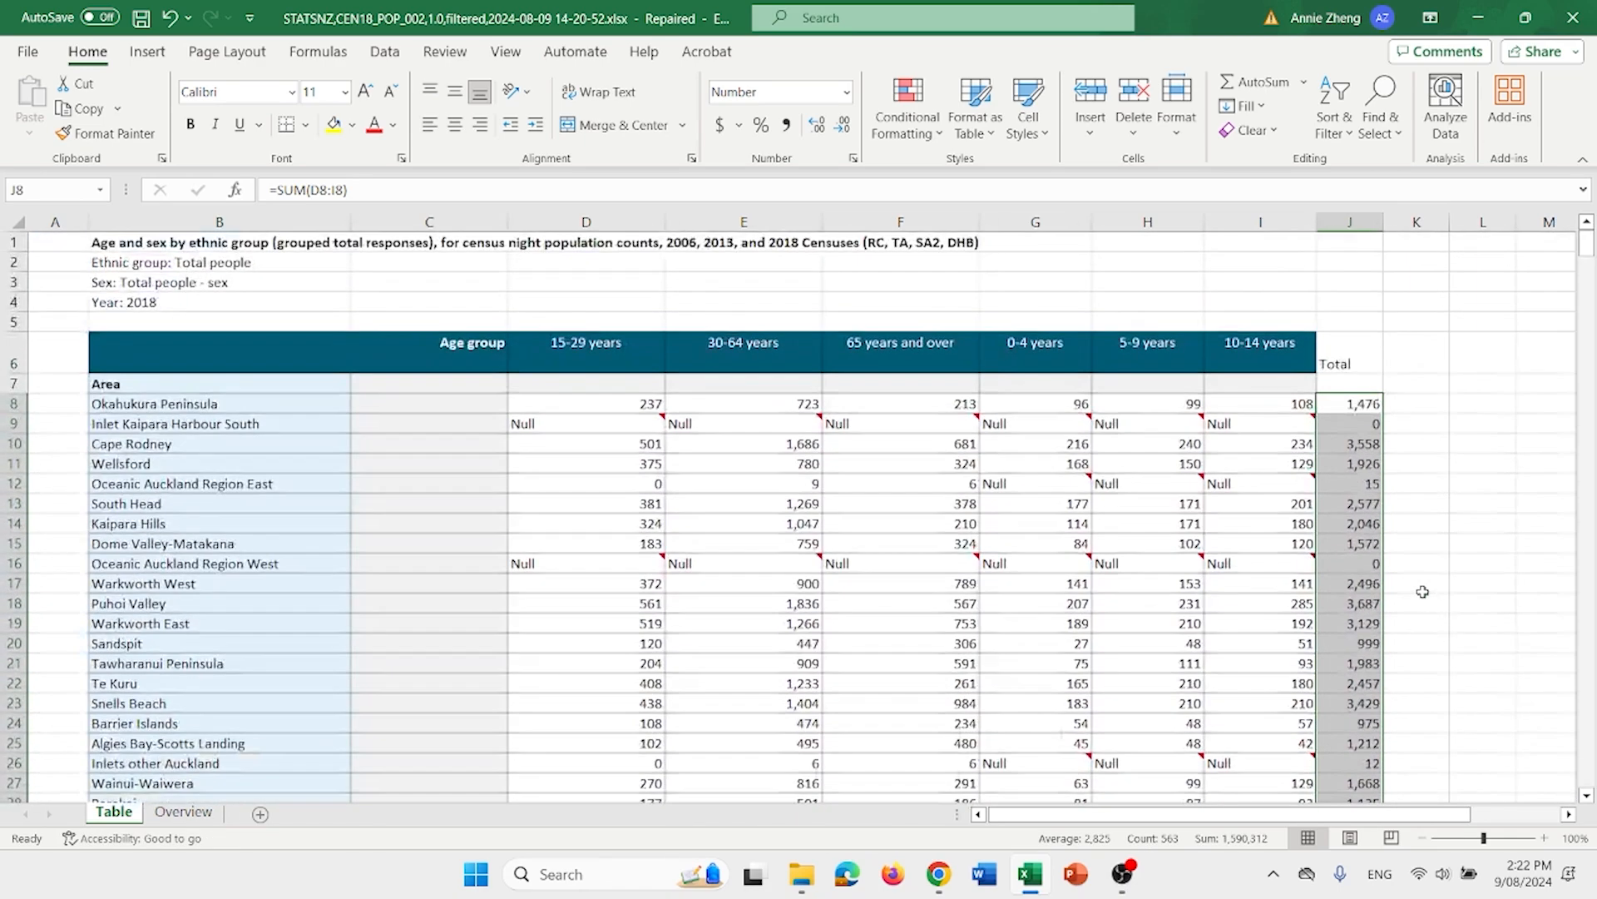
- Enter the header "Proportion of Elderly" in cell L6
left_click(1458, 352)
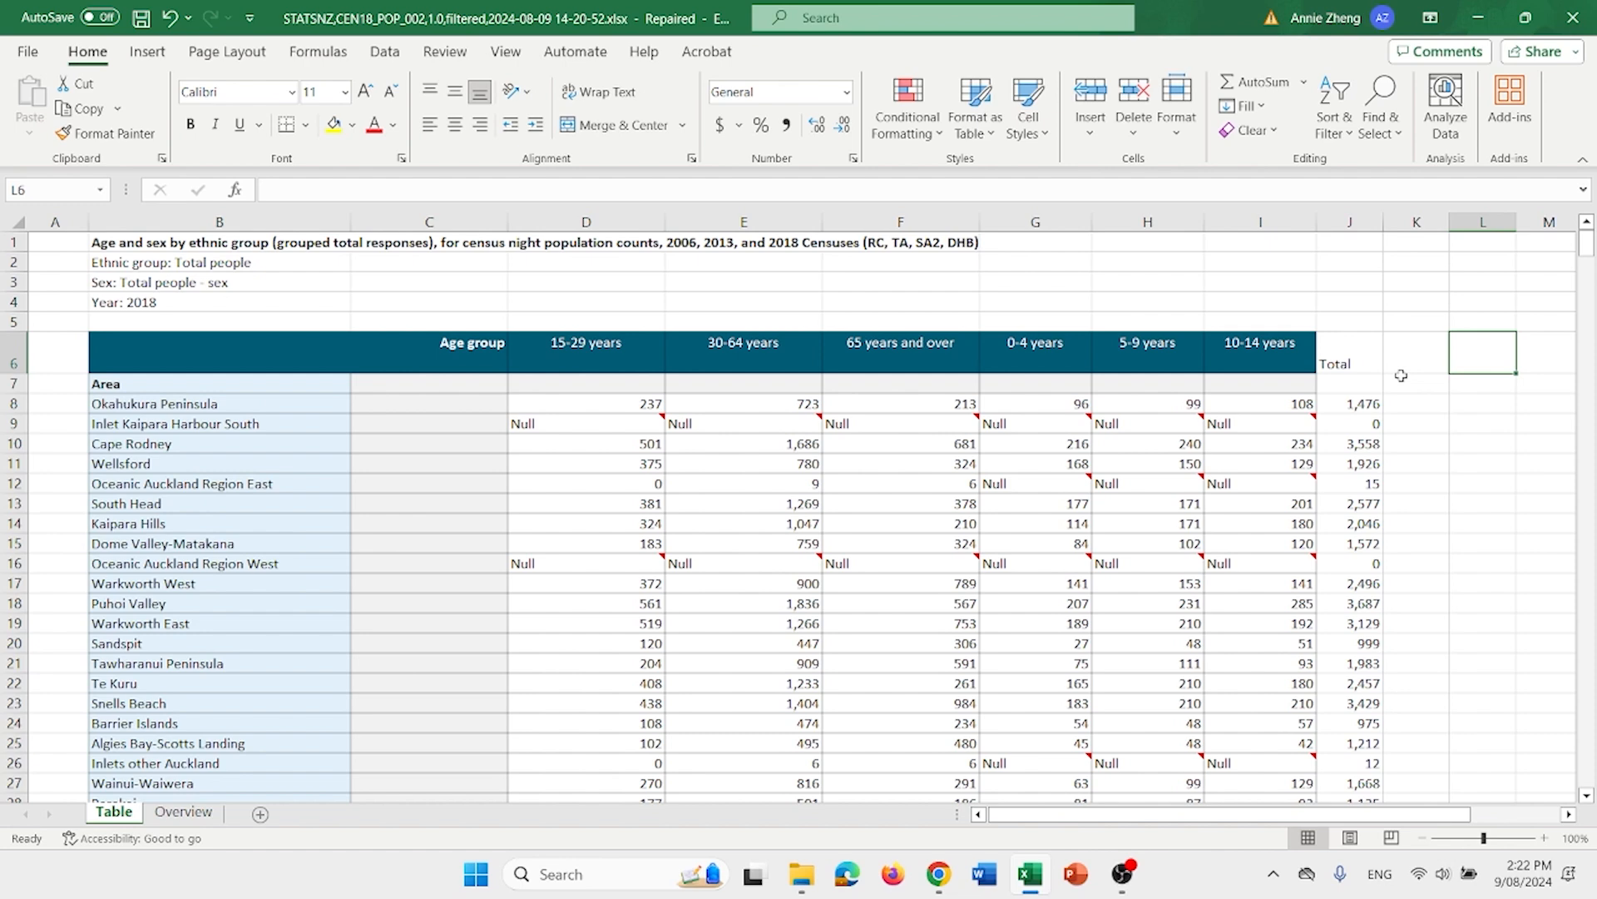
scroll(1198, 240, "right", 1)
left_click(1143, 186)
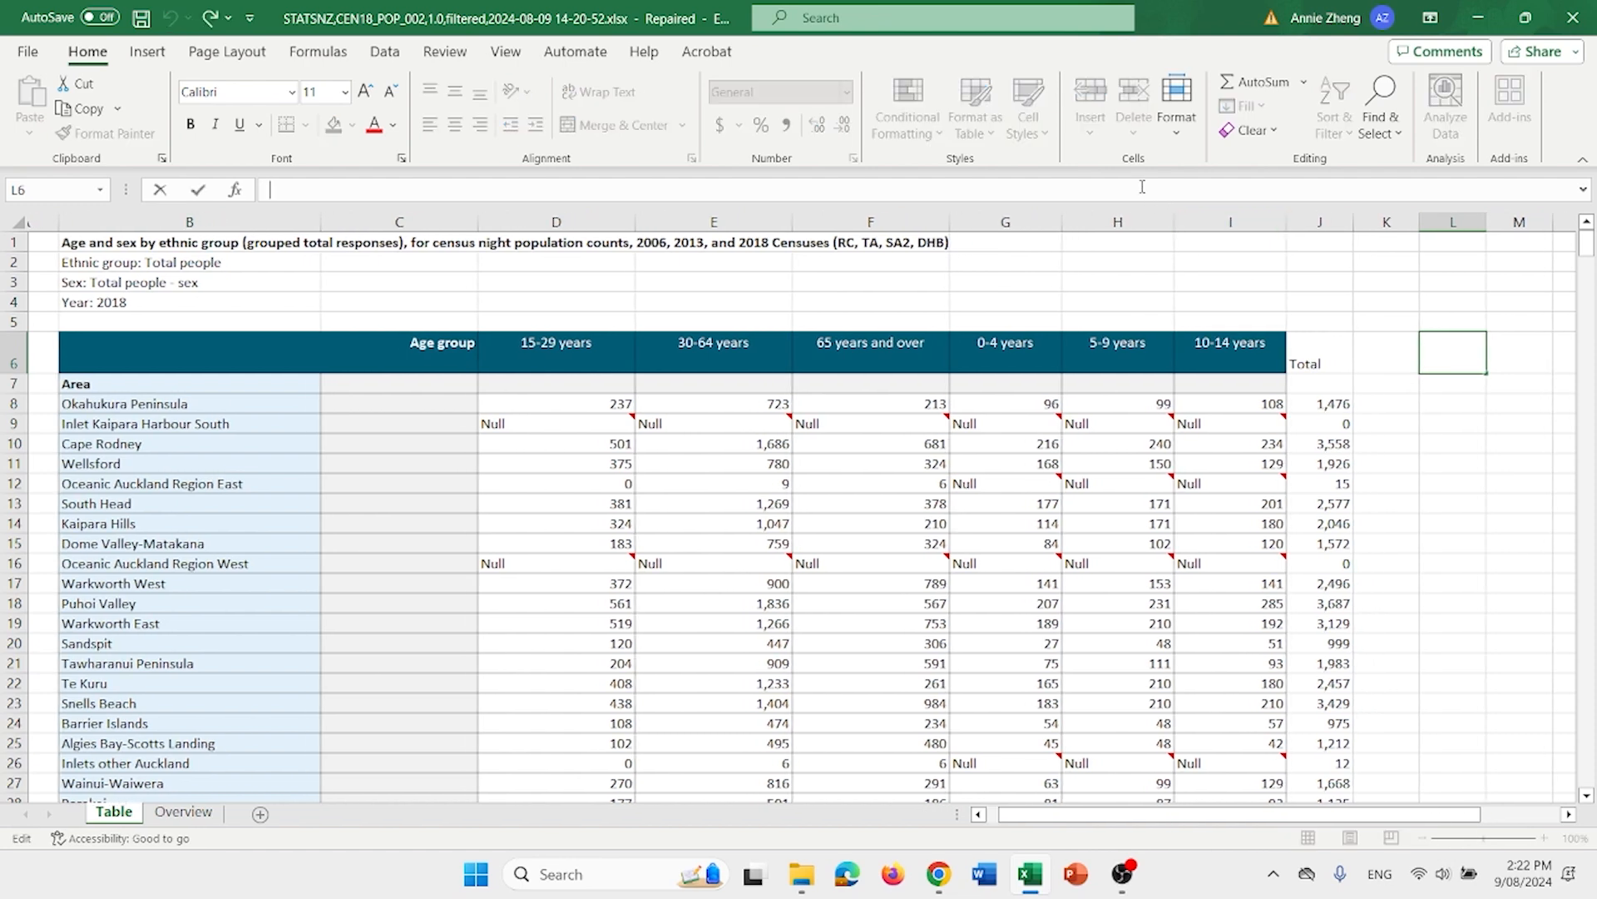
type("Proportion of Elderly")
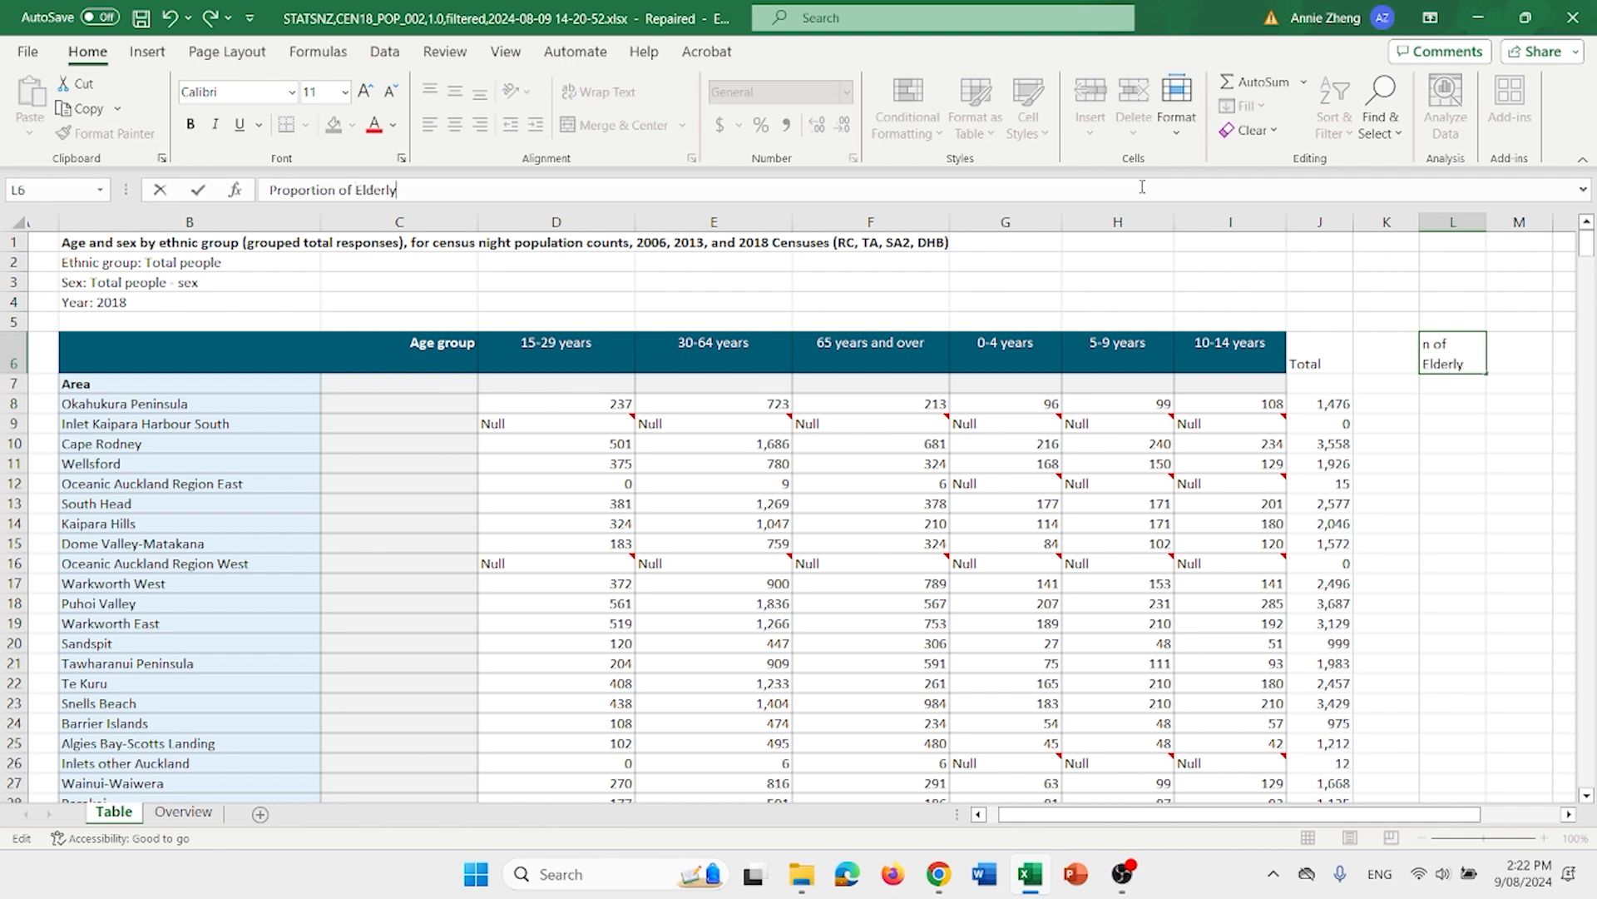
key("Return")
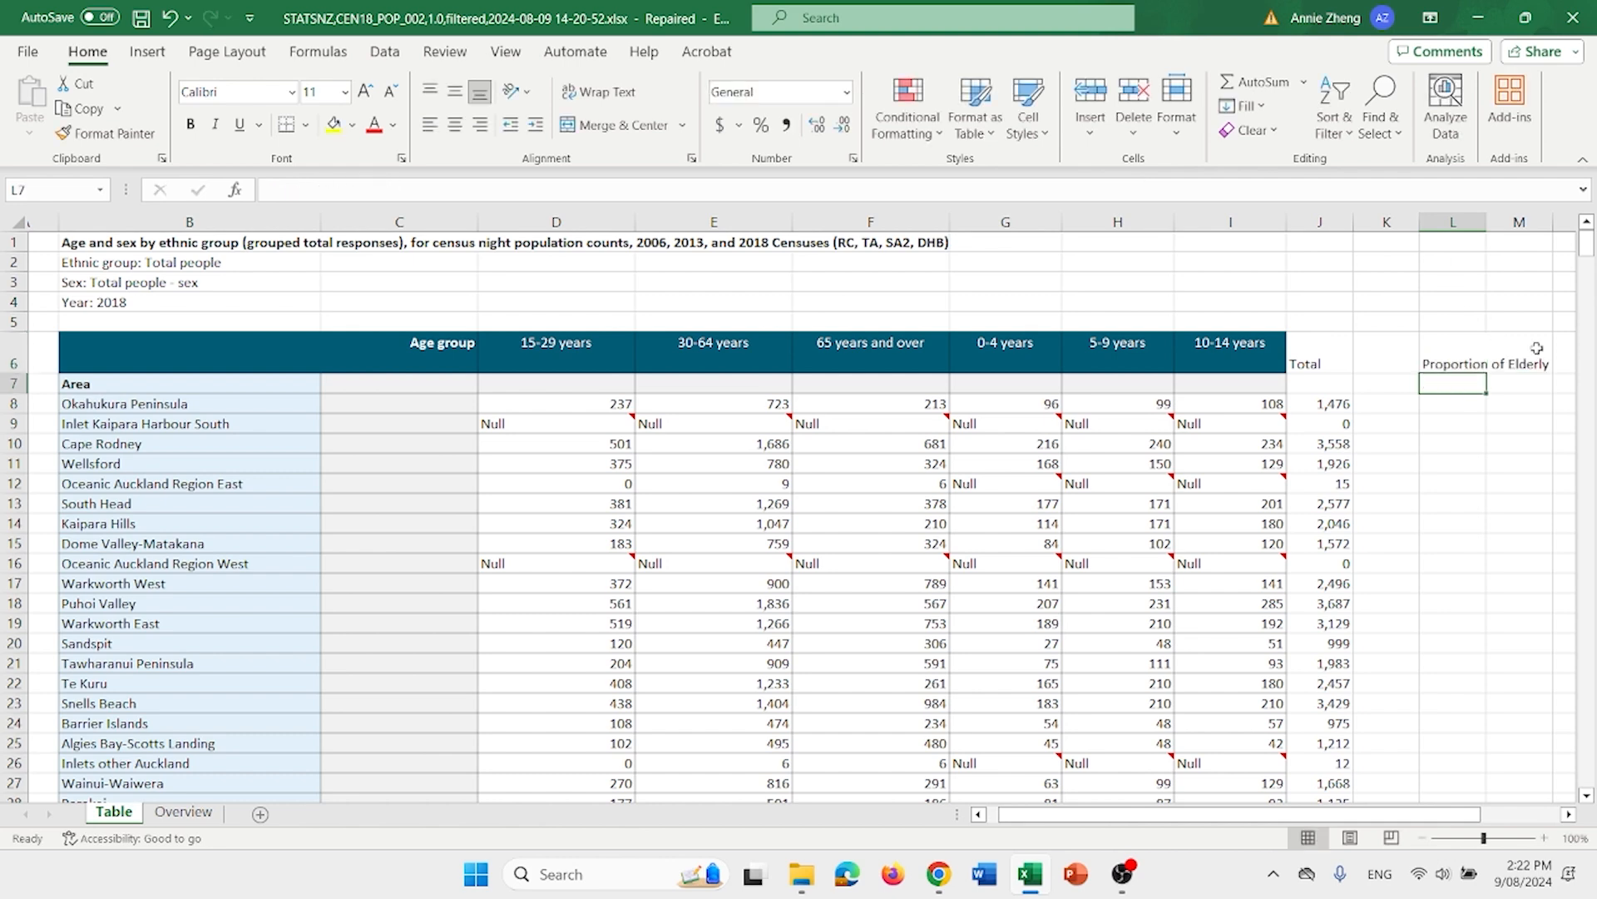
- Move the "Proportion of Elderly" header from cell L6 to L7, in line with the Area row
left_click(1452, 403)
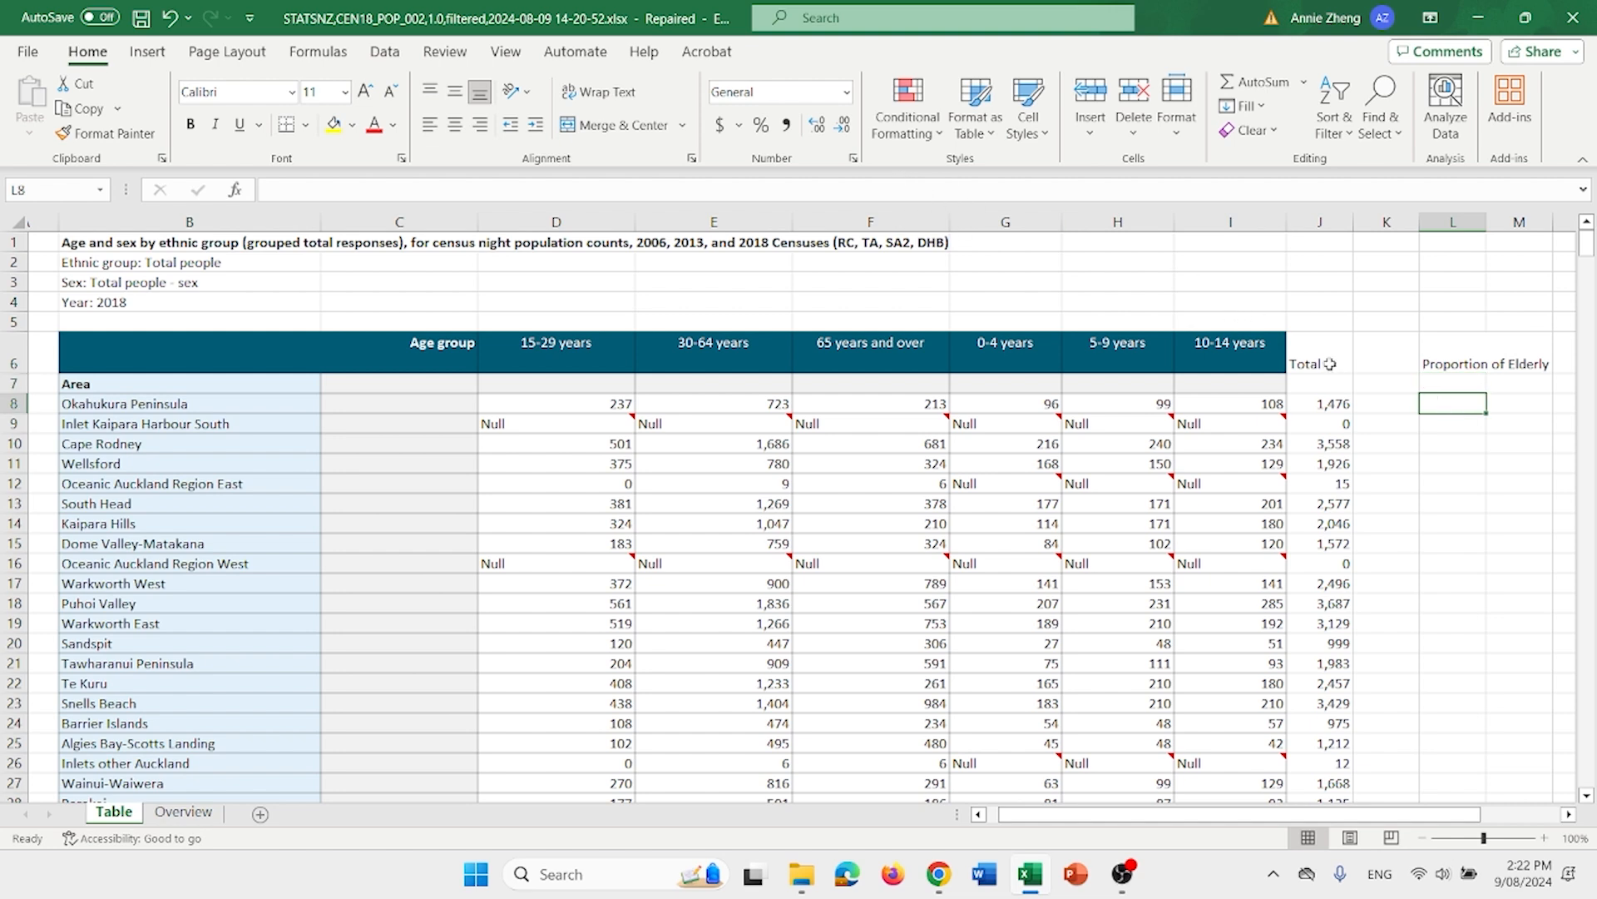
mouse_move(1462, 363)
left_mouse_down()
mouse_move(1469, 392)
mouse_move(1460, 376)
left_mouse_up()
key("ctrl+c")
left_click(1456, 385)
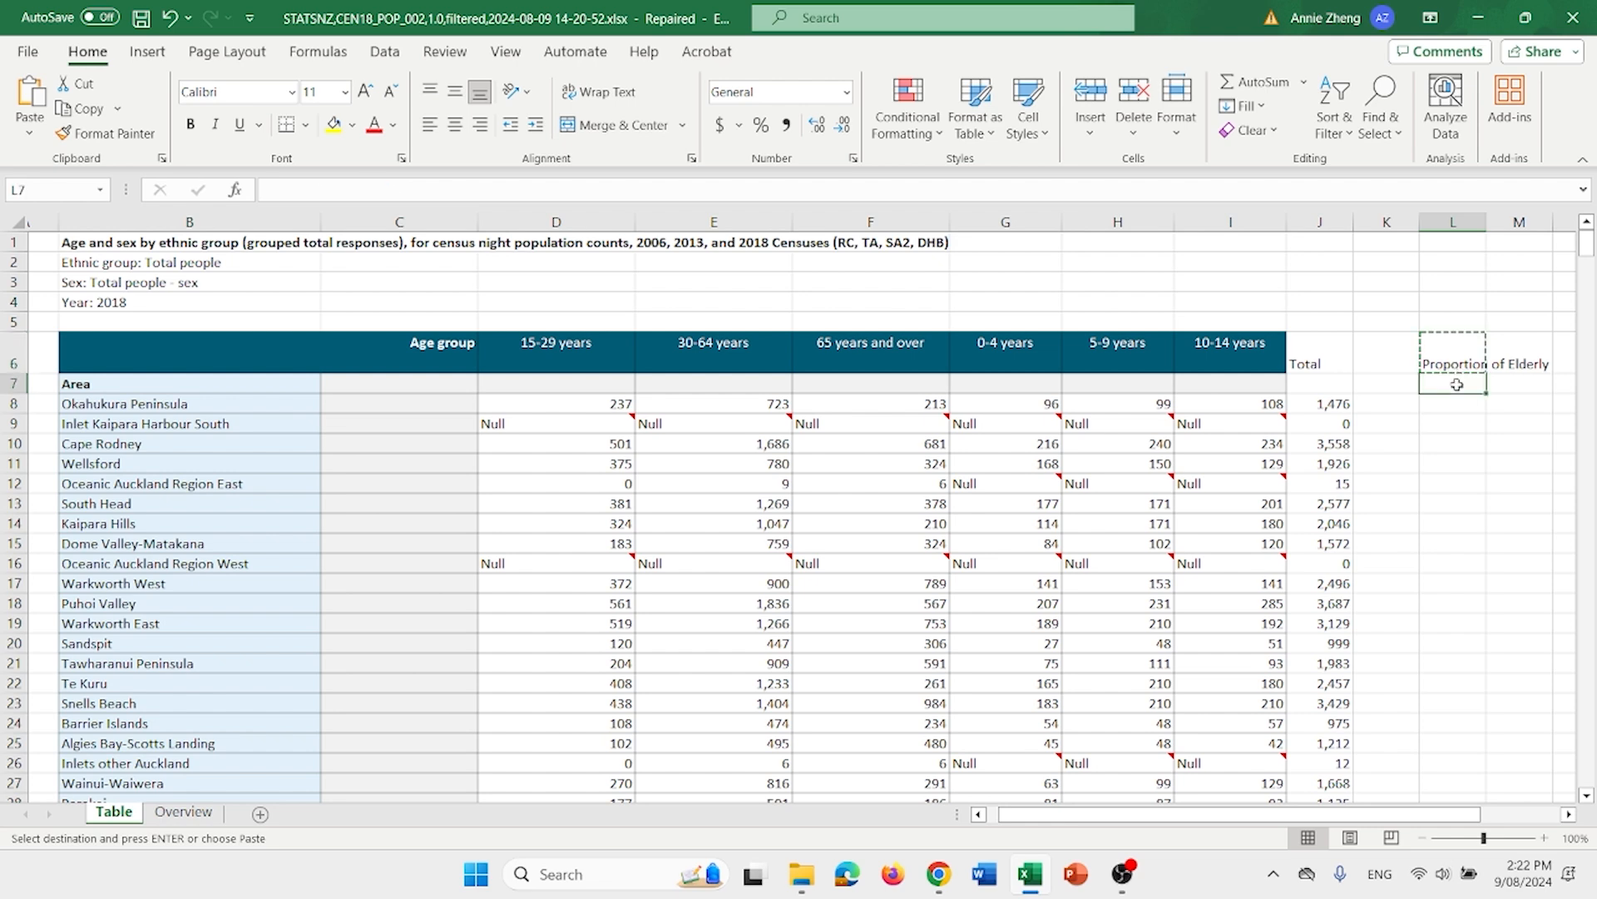
key("Return")
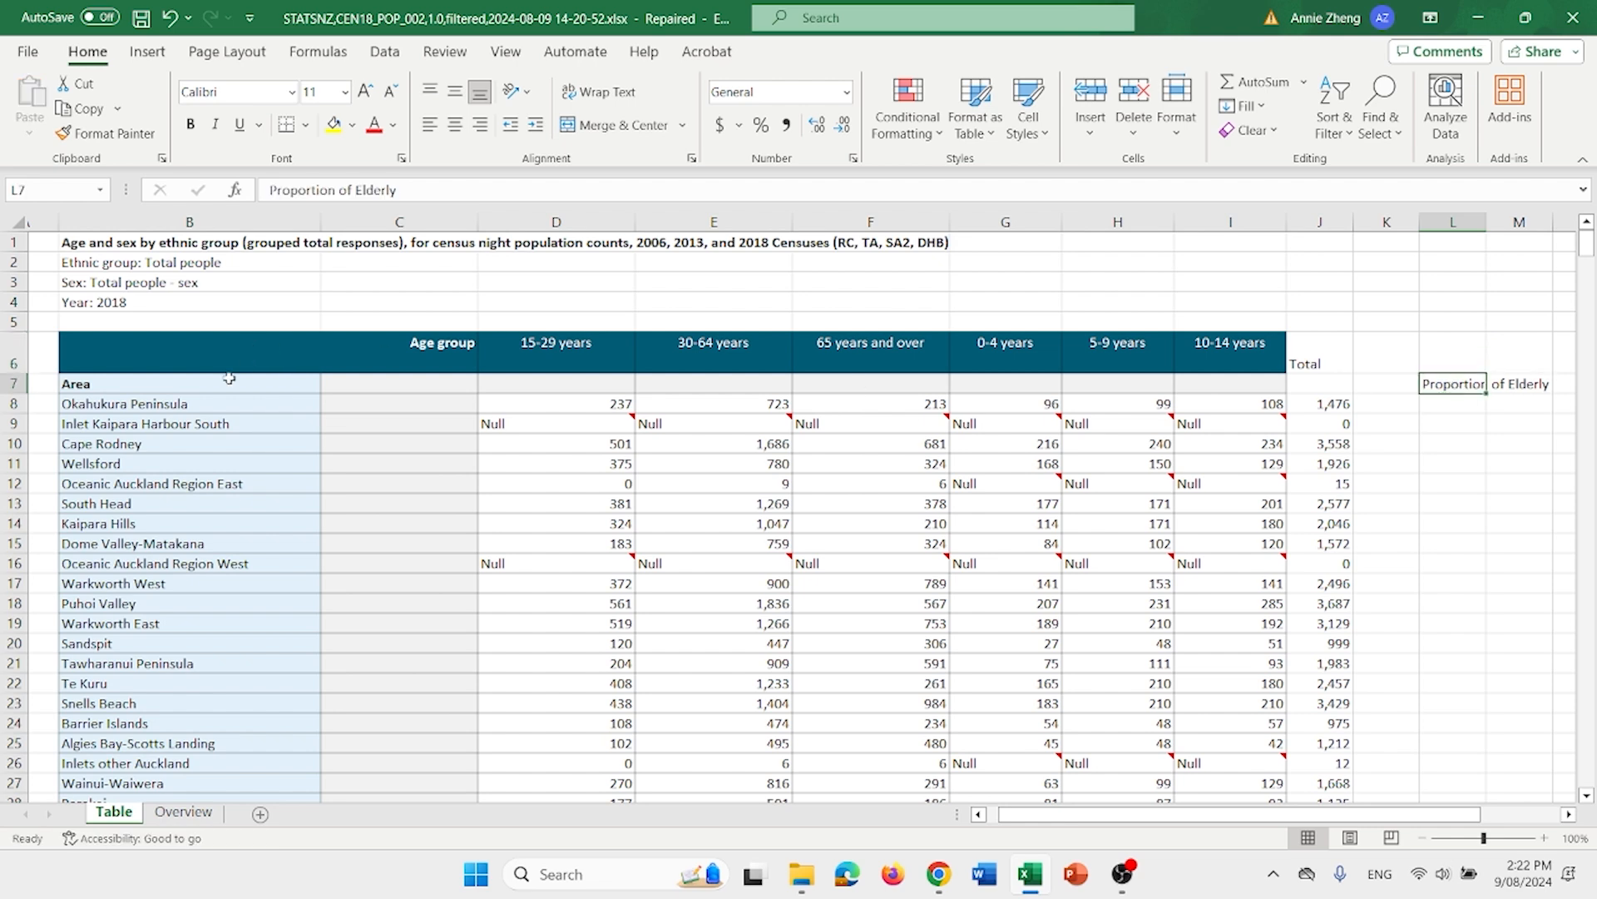
left_click(199, 385)
left_click(14, 383)
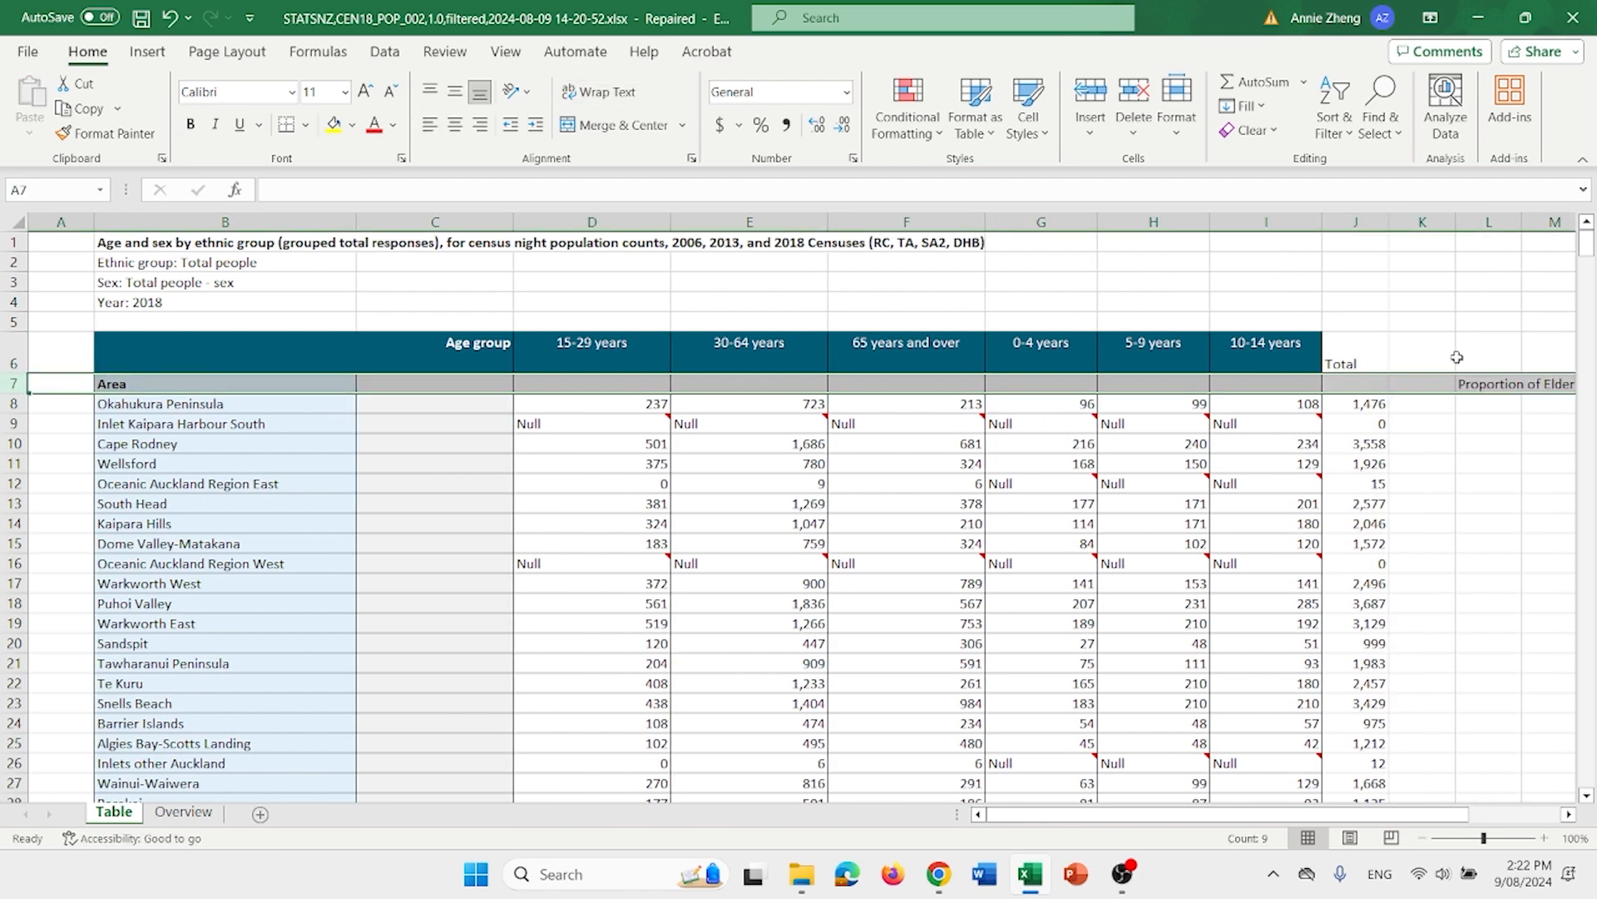
- Calculate the first area's elderly proportion in cell L8 by dividing 65 years and over by the total, =F8/J8
left_click(1491, 400)
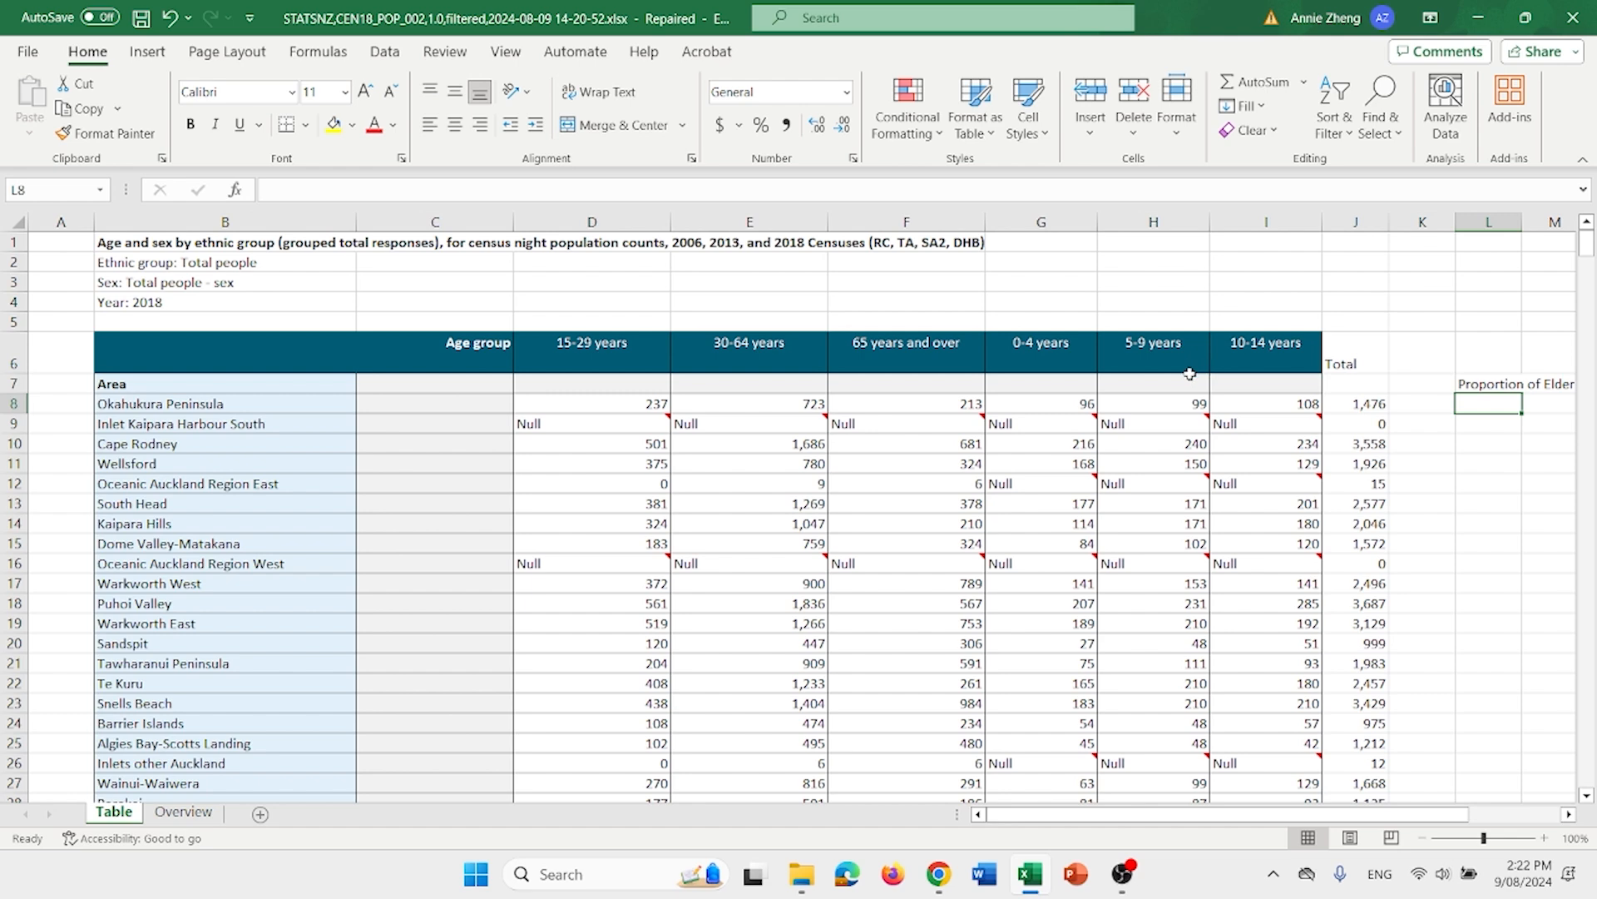
type("=")
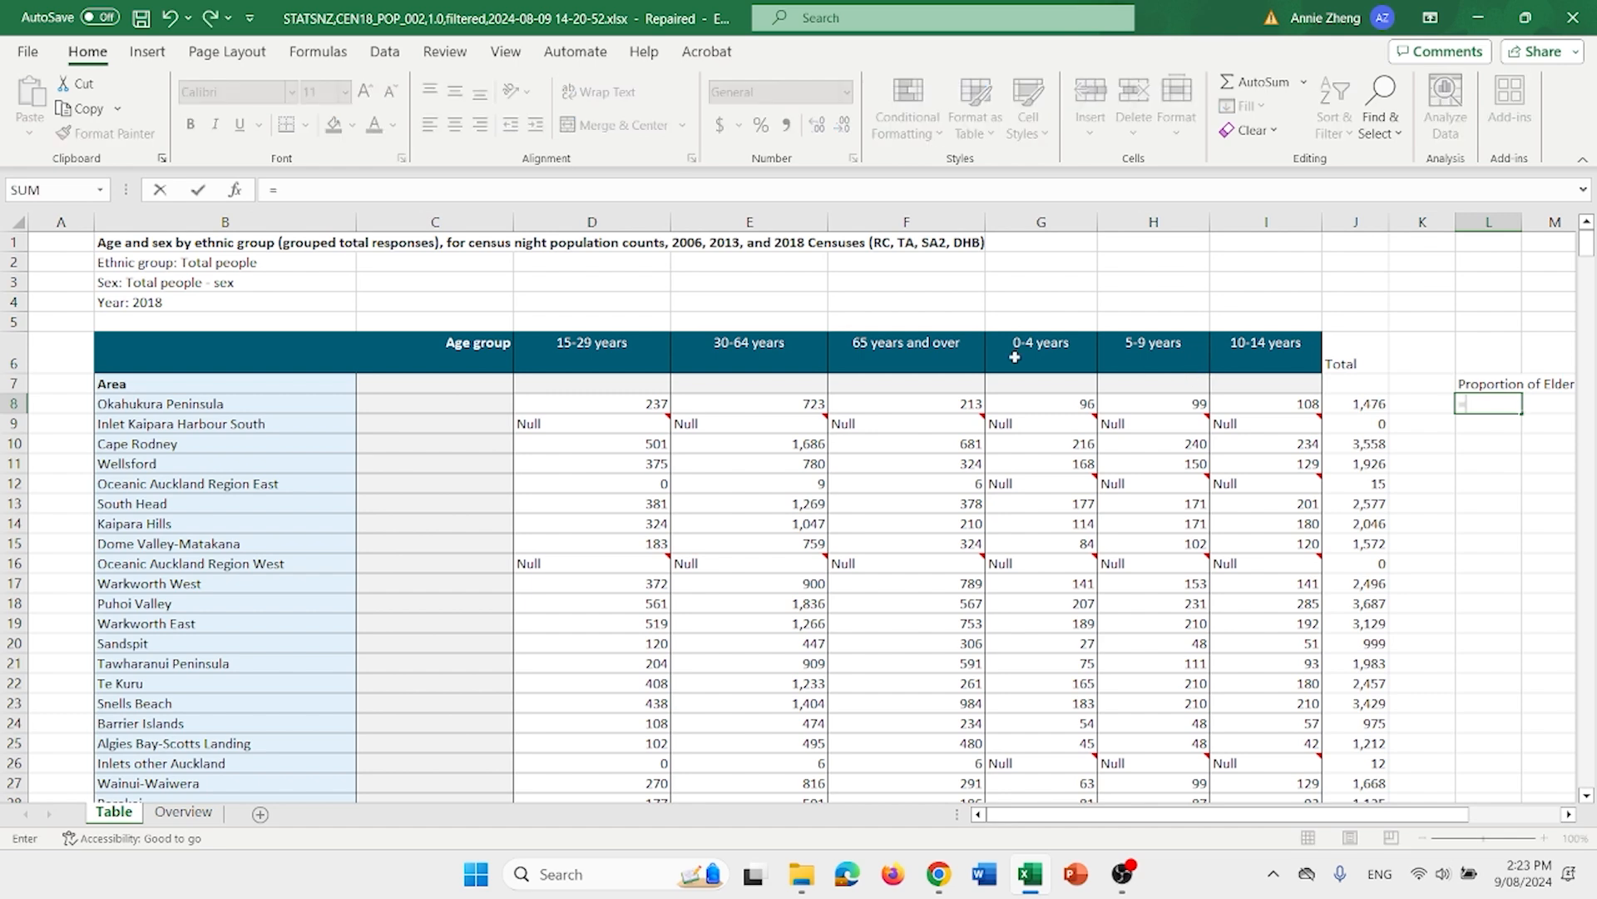
left_click(905, 407)
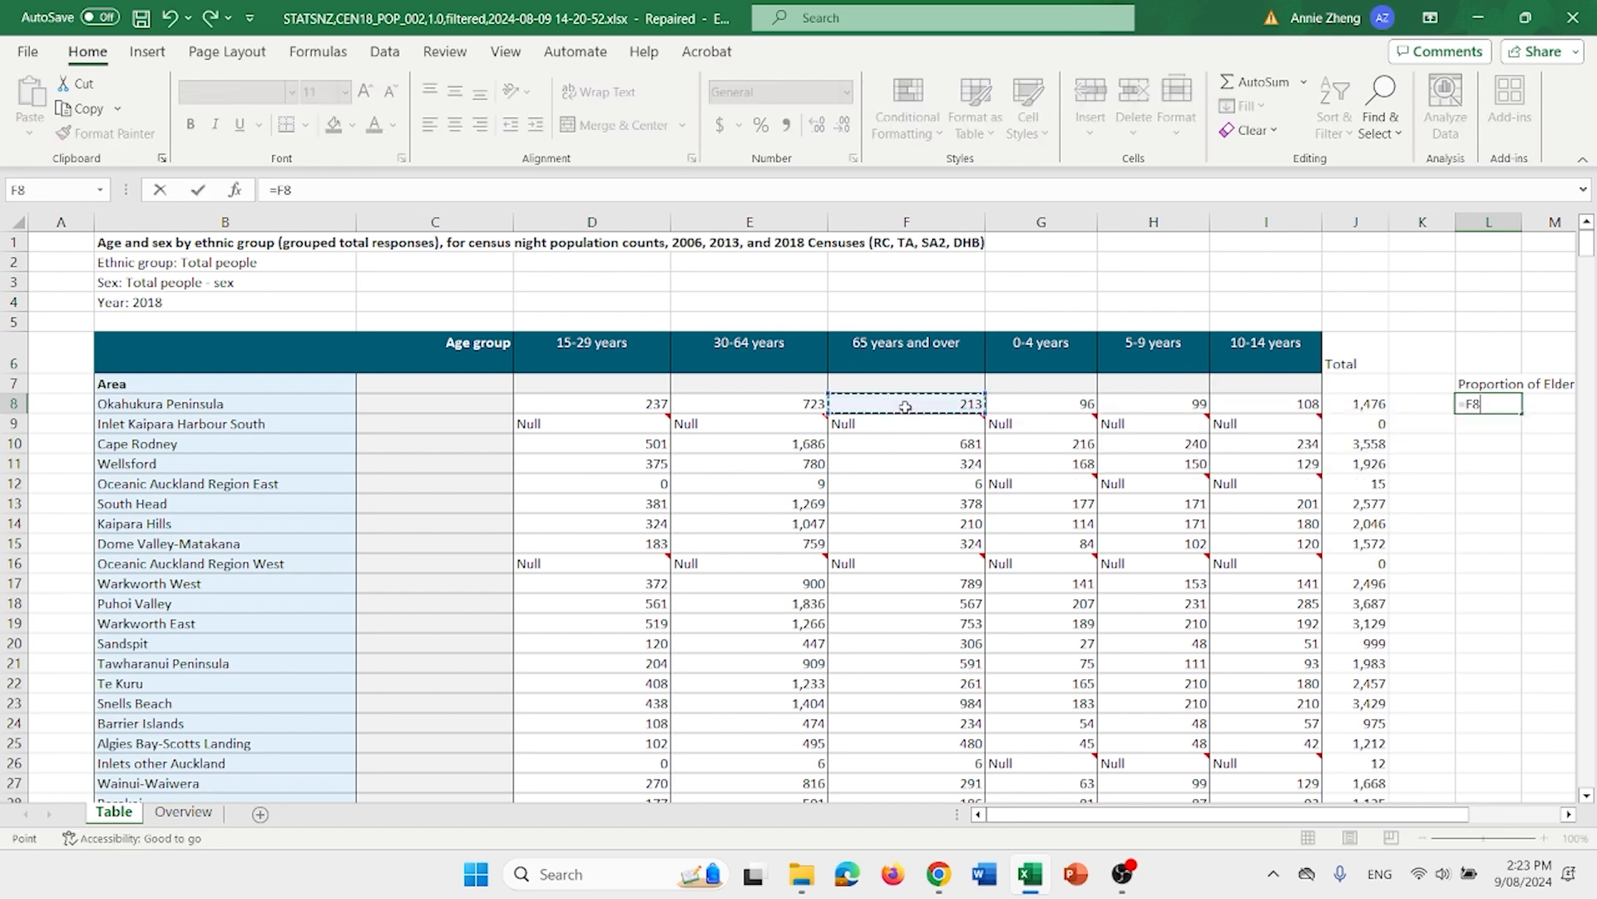
type("/")
left_click(1370, 410)
key("Return")
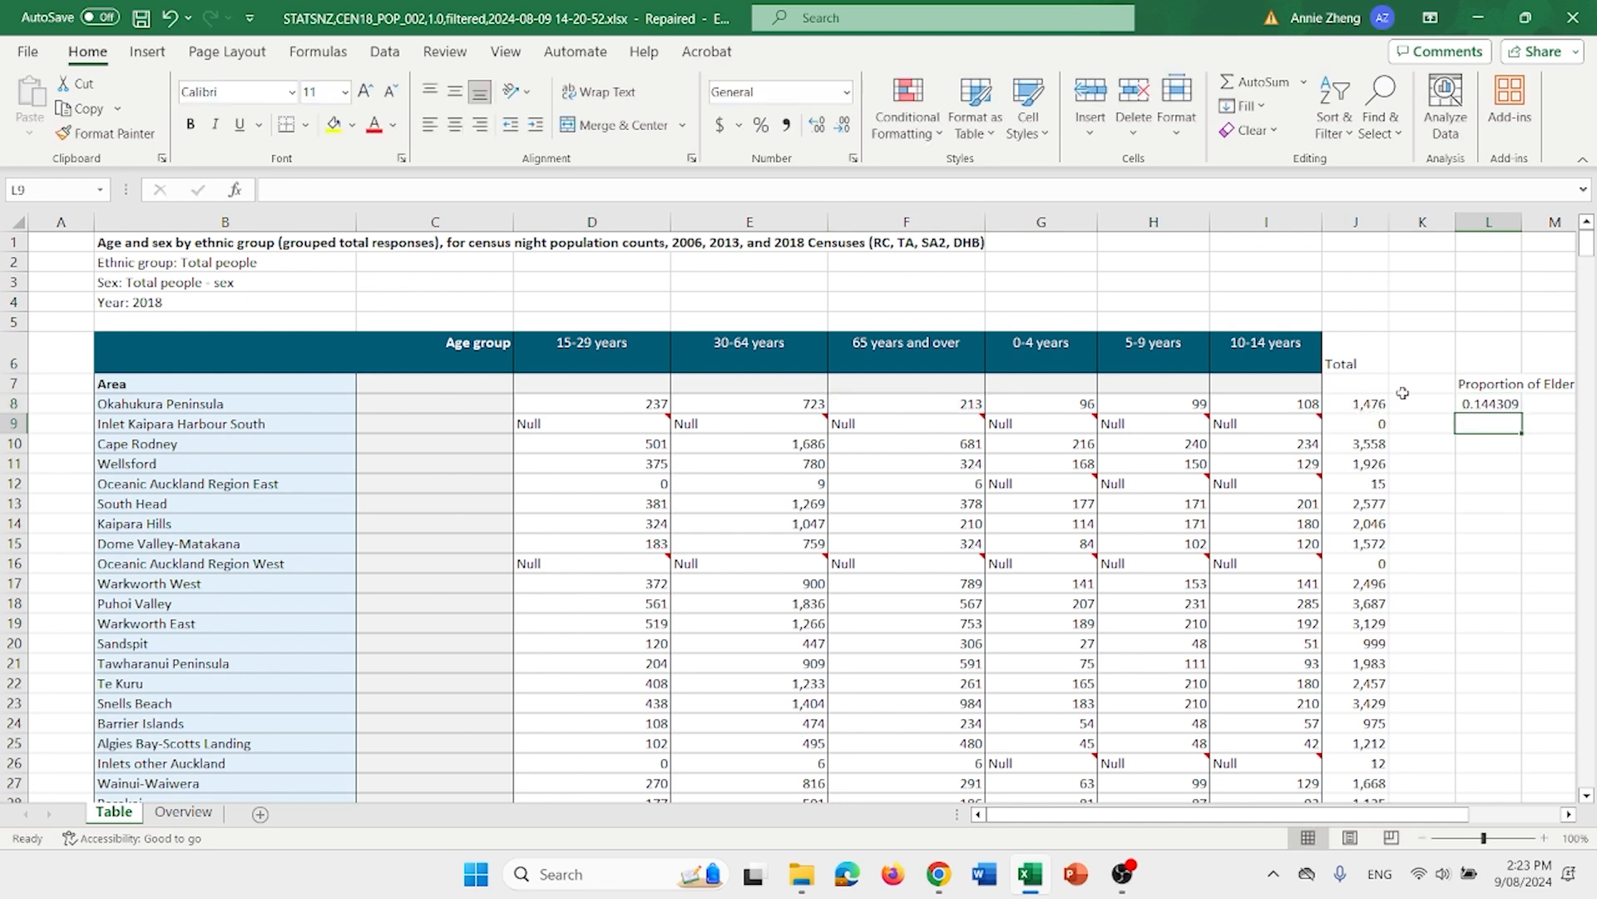
- Fill the L8 formula down the Proportion of Elderly column for all areas
left_click(1501, 404)
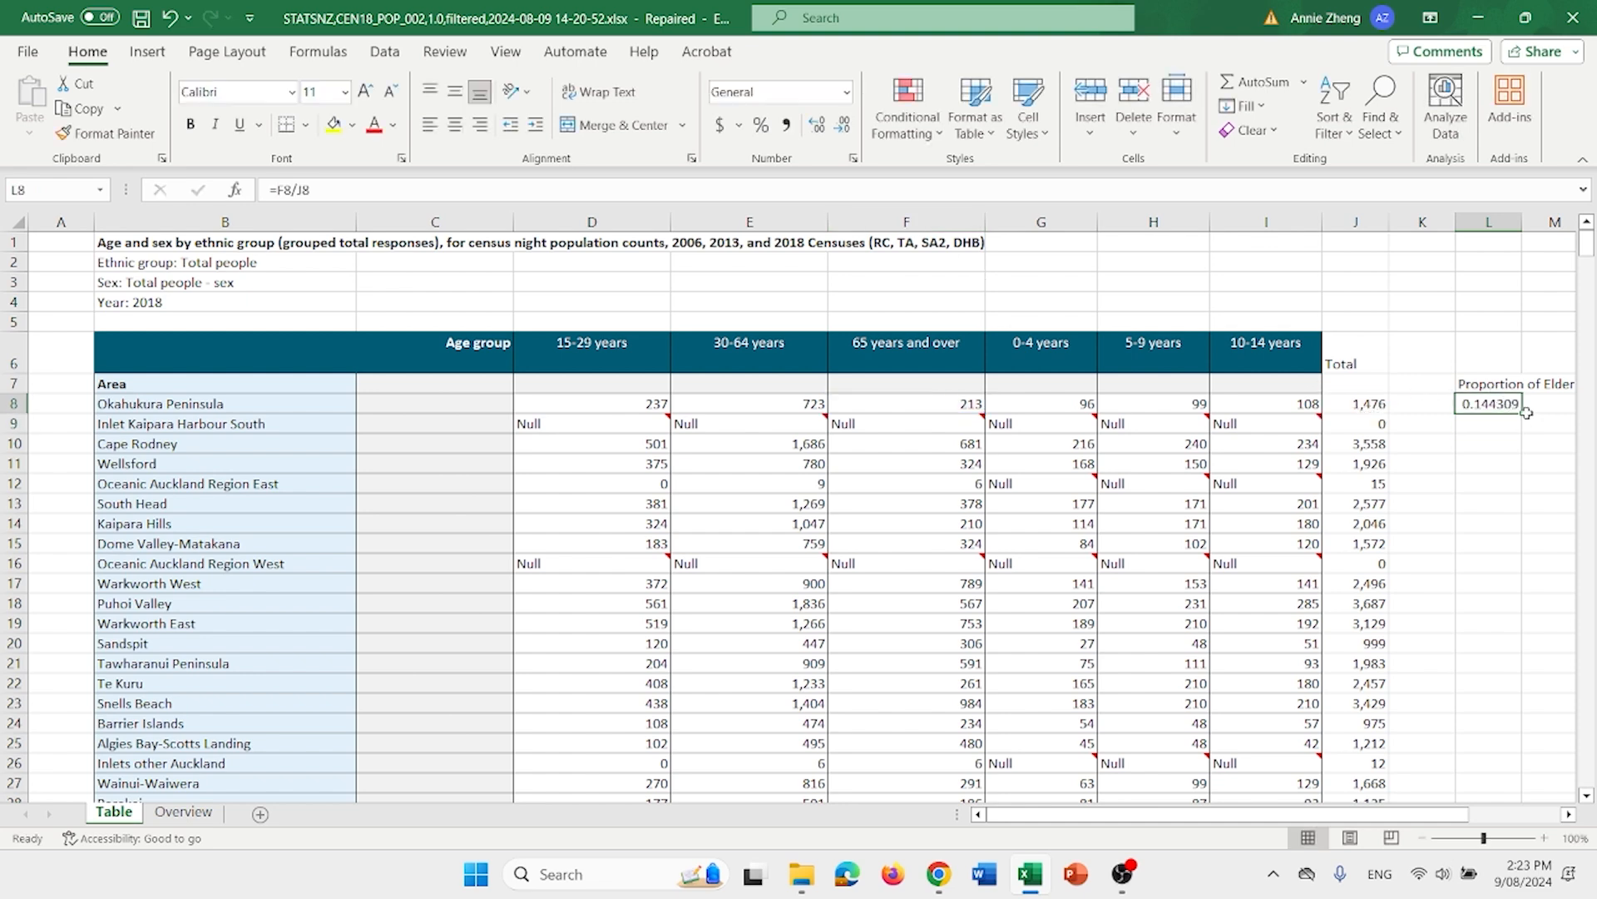
left_click_drag(1527, 414, 1521, 738)
scroll(1506, 574, "up", 20)
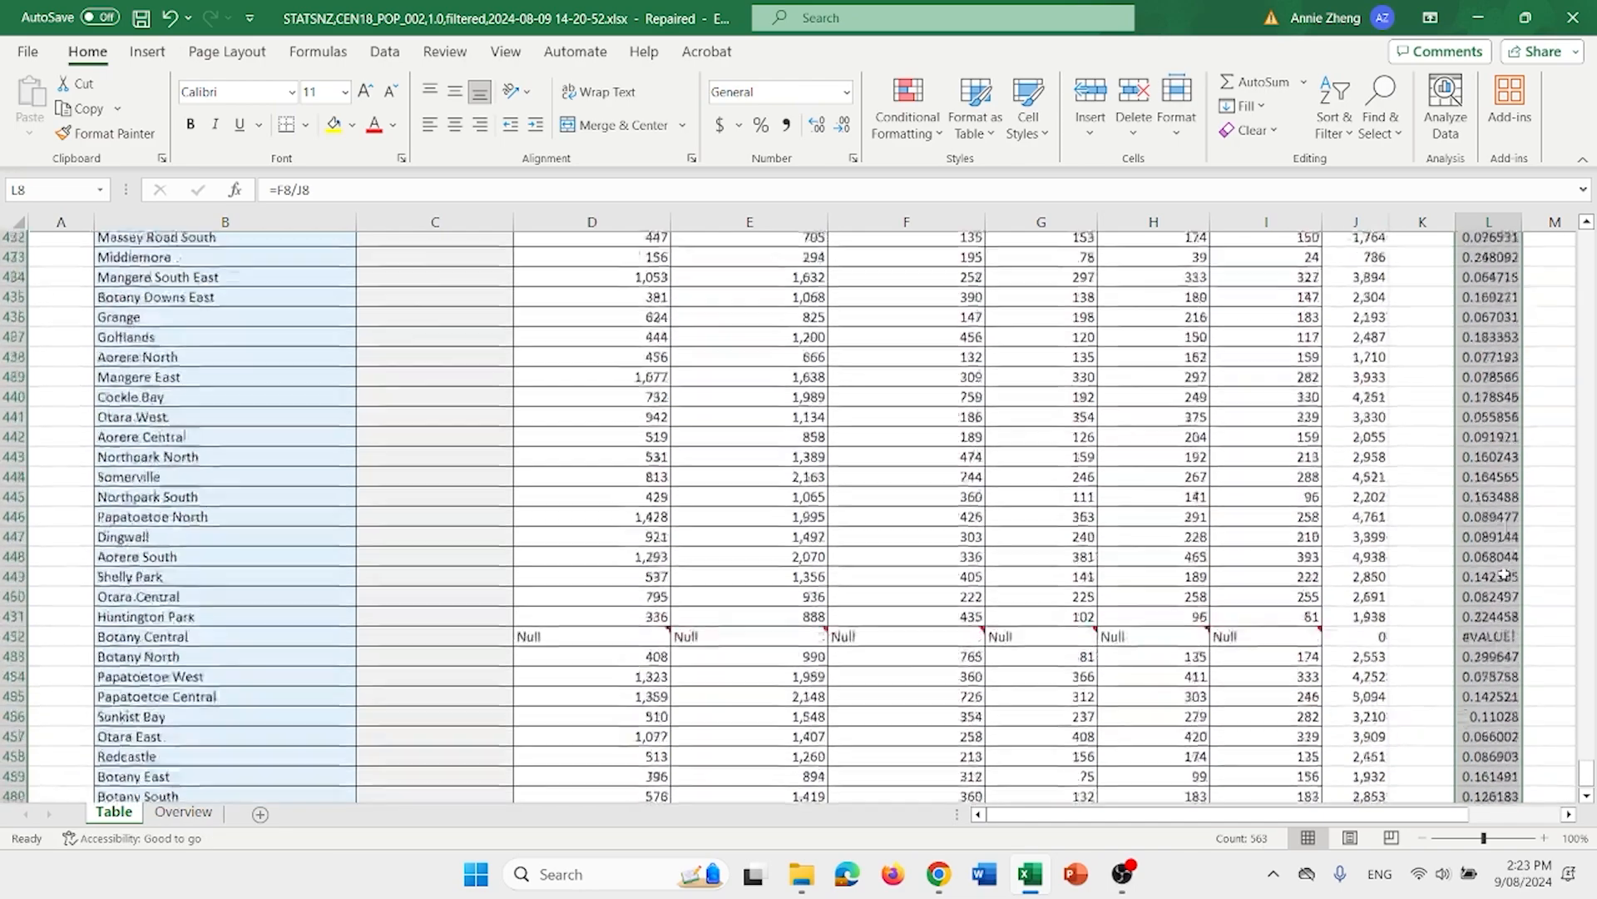
scroll(1506, 574, "up", 20)
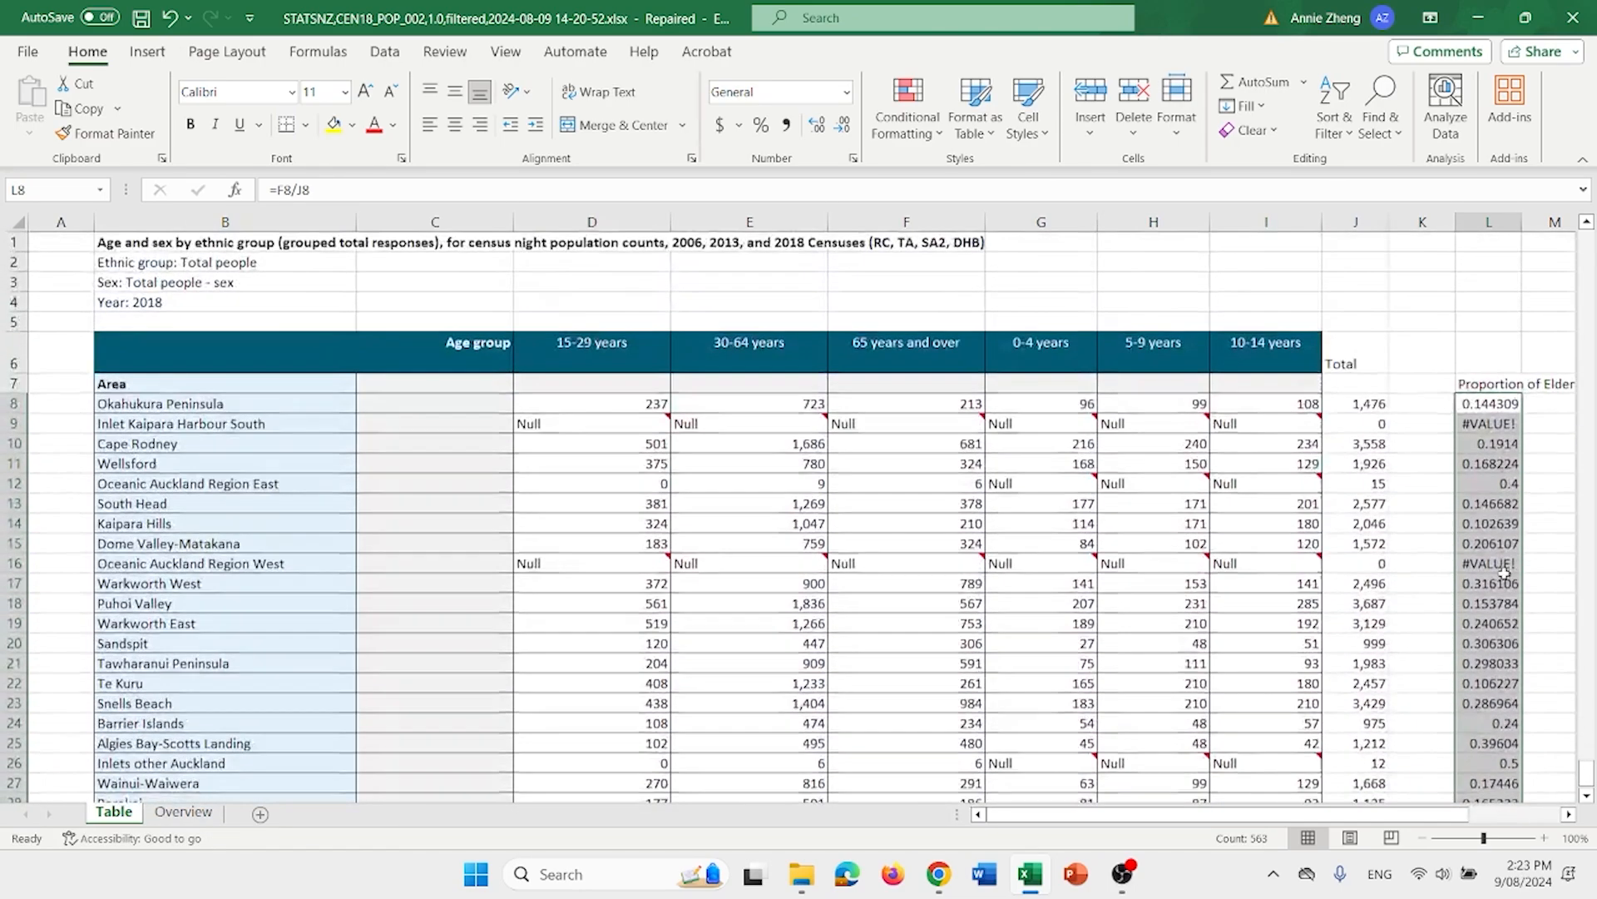
- Enter the header "Under 15" in cell N7
scroll(1504, 574, "right", 2)
scroll(1504, 575, "right", 1)
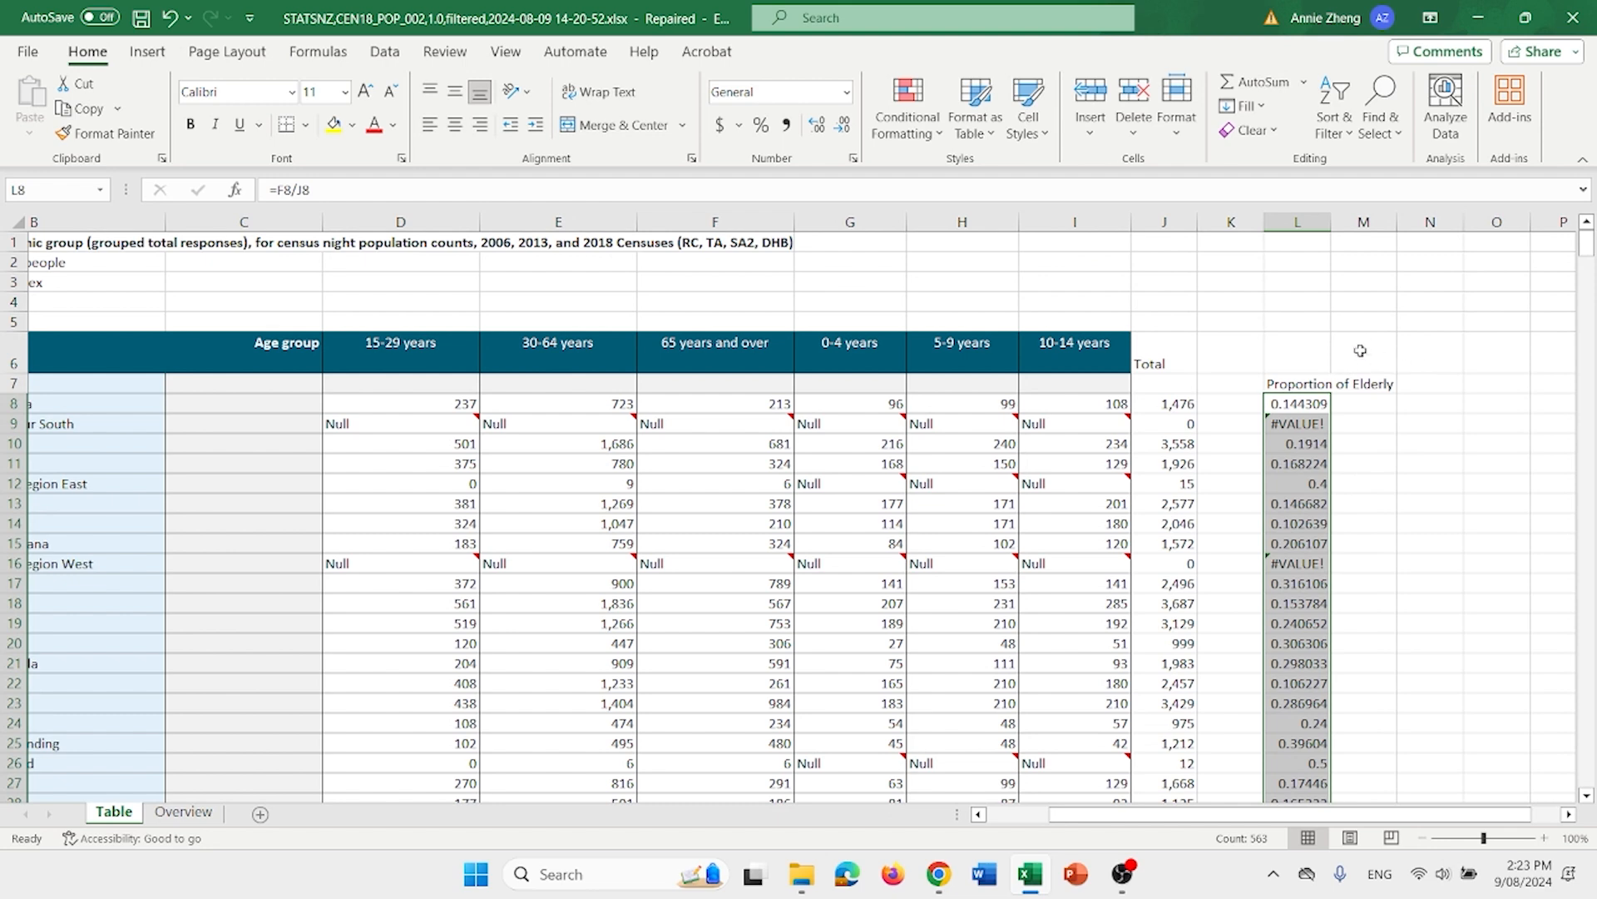
left_click(1385, 383)
left_click(1428, 382)
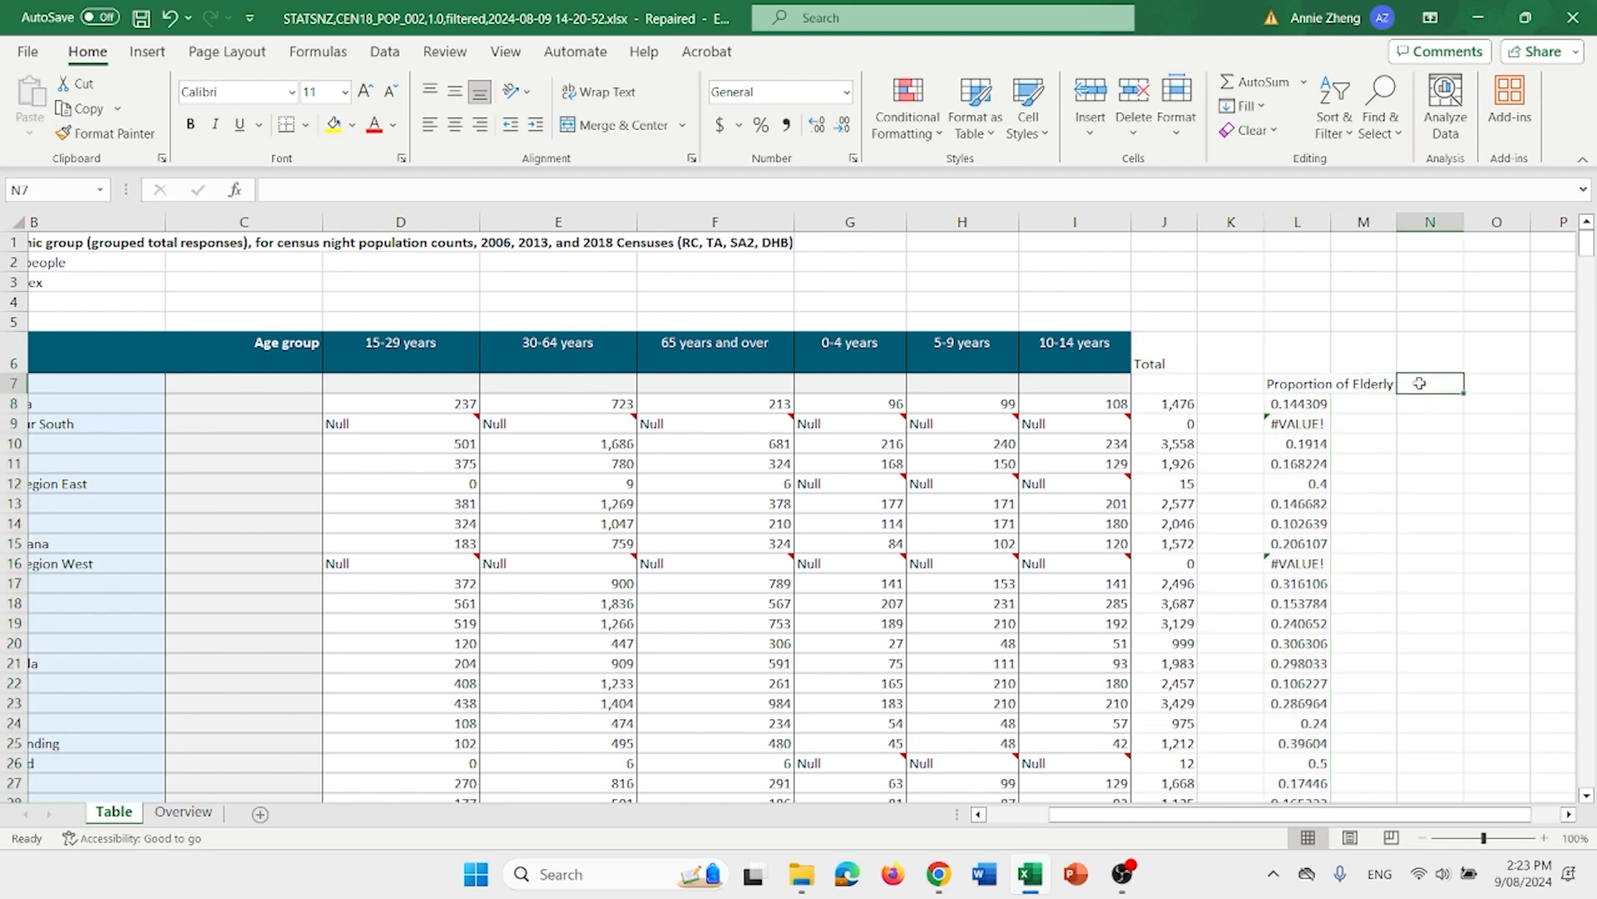
left_click(972, 178)
type("Under 15")
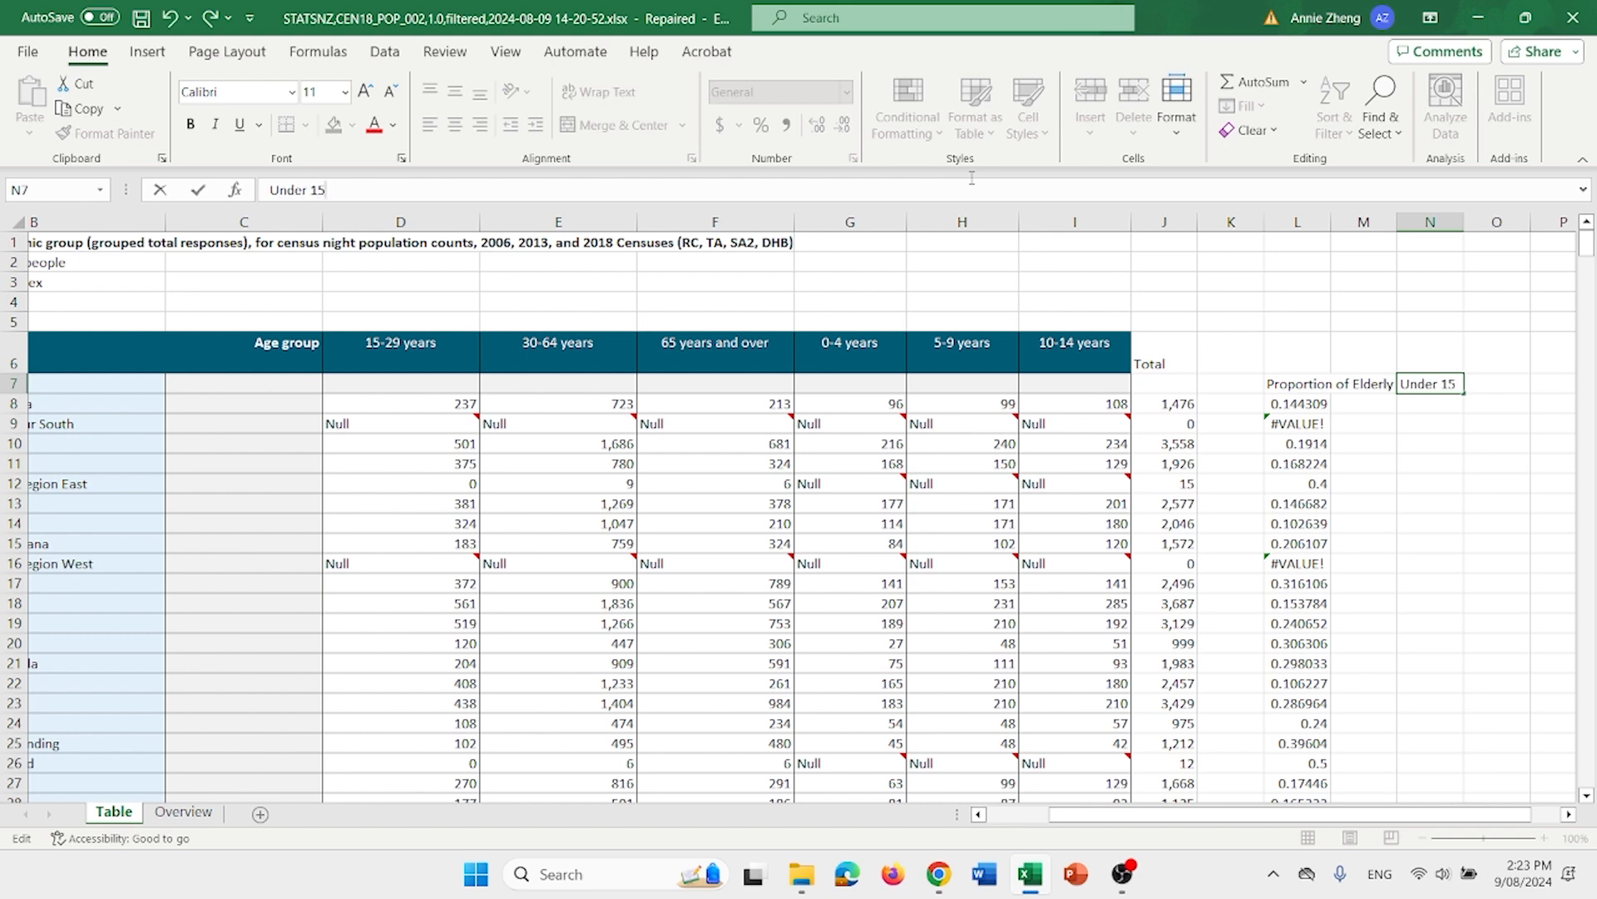
key("Return")
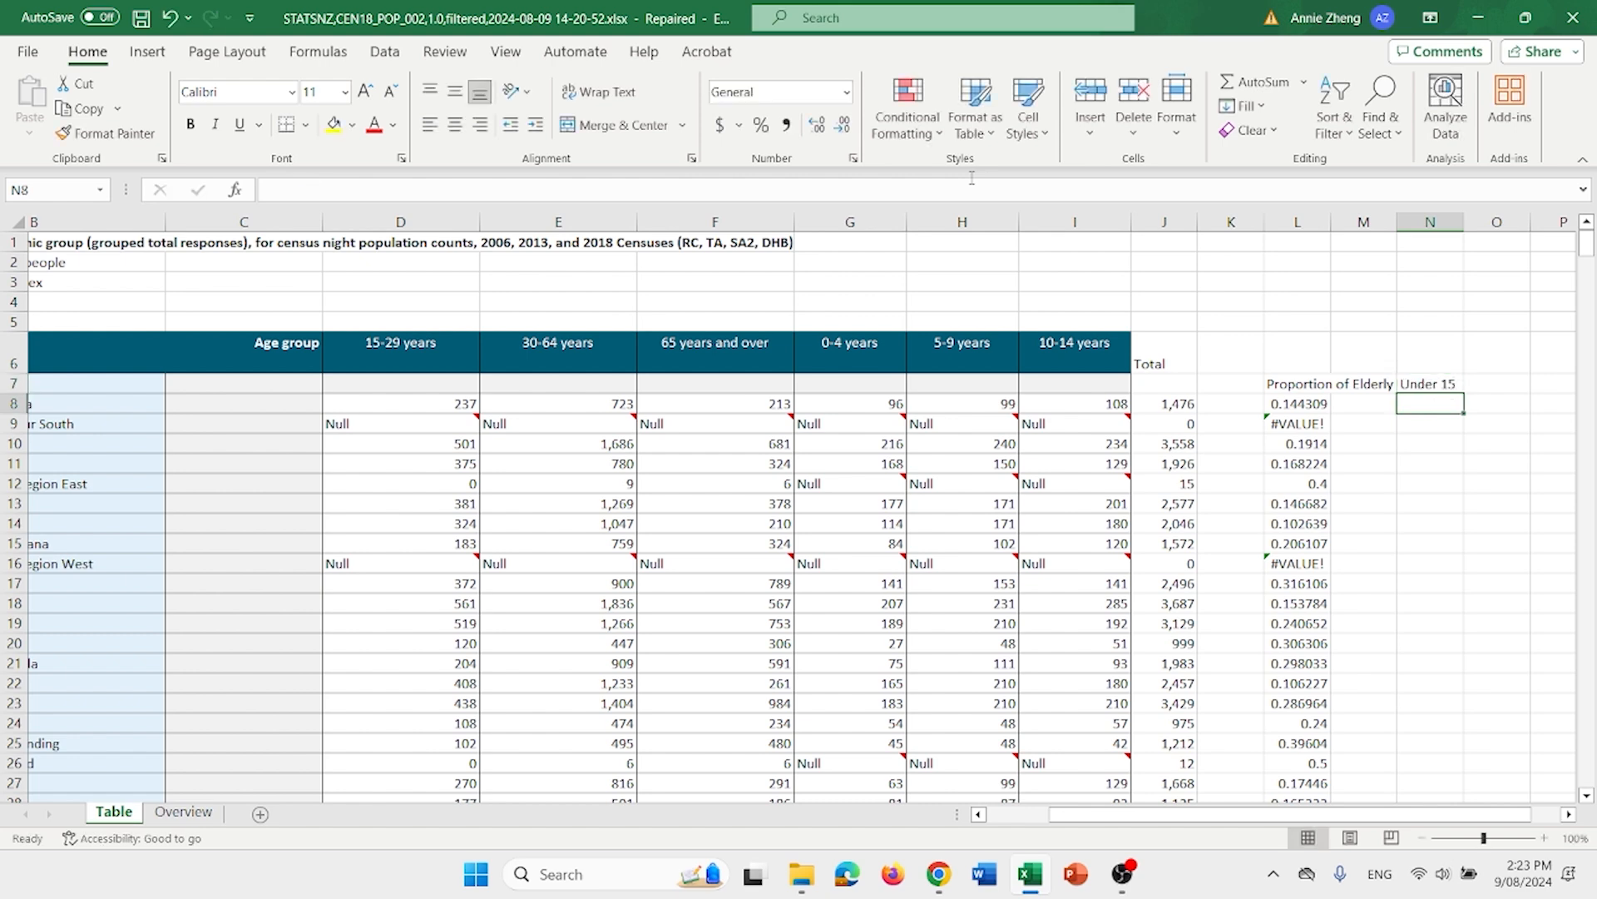
- Sum the first area's three age groups under 15 in cell N8 with =SUM(G8:I8)
left_click(825, 185)
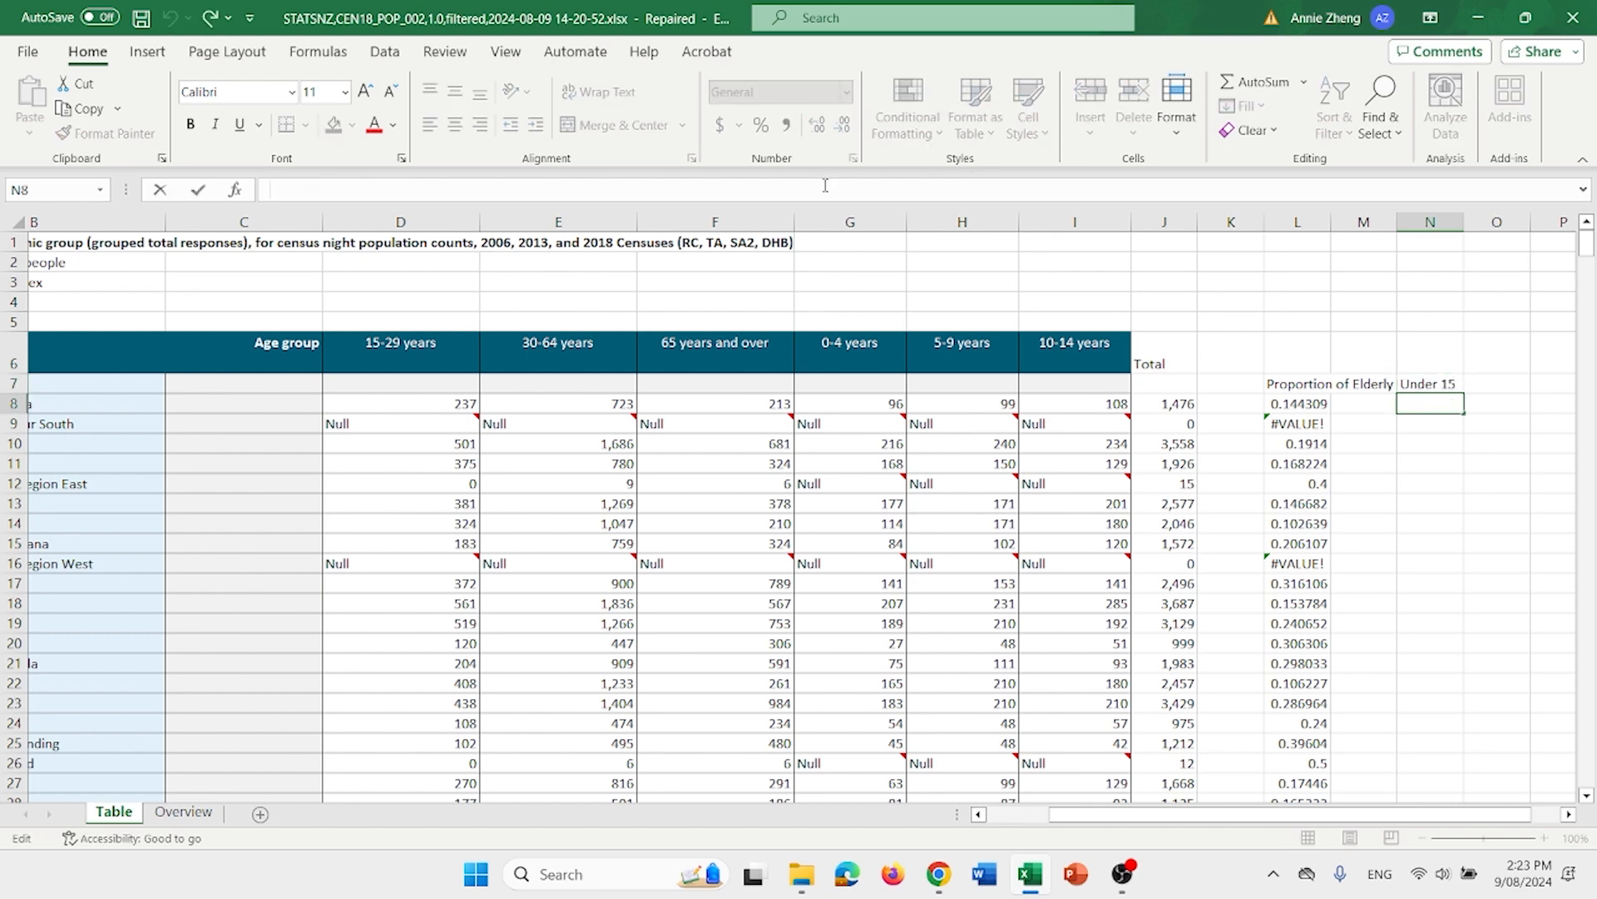
type("=")
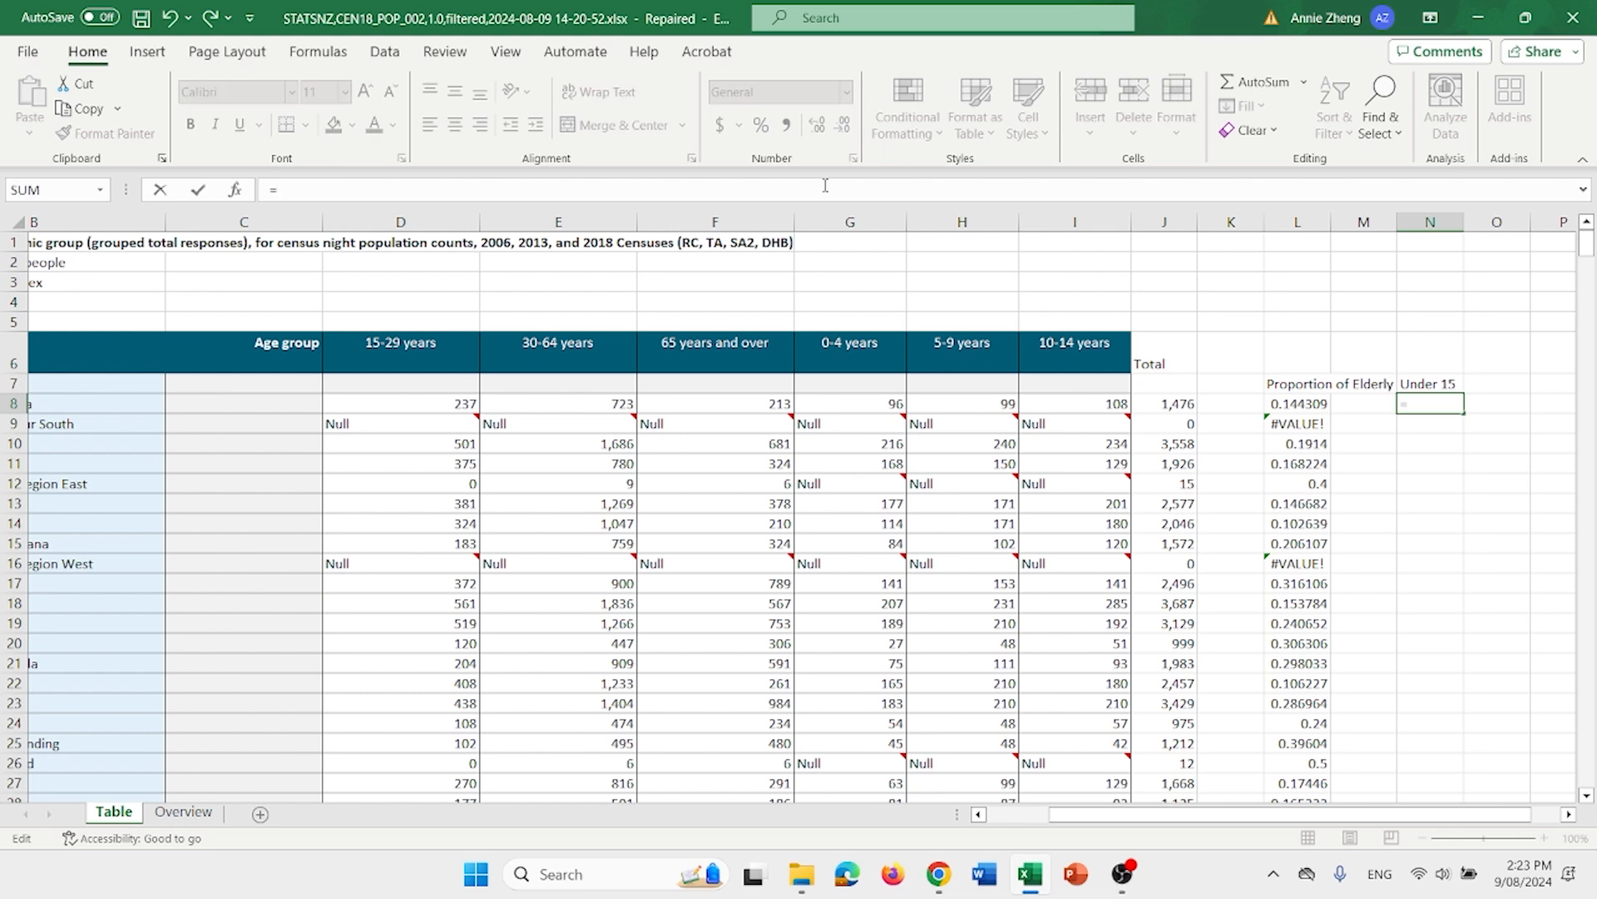
type("sum")
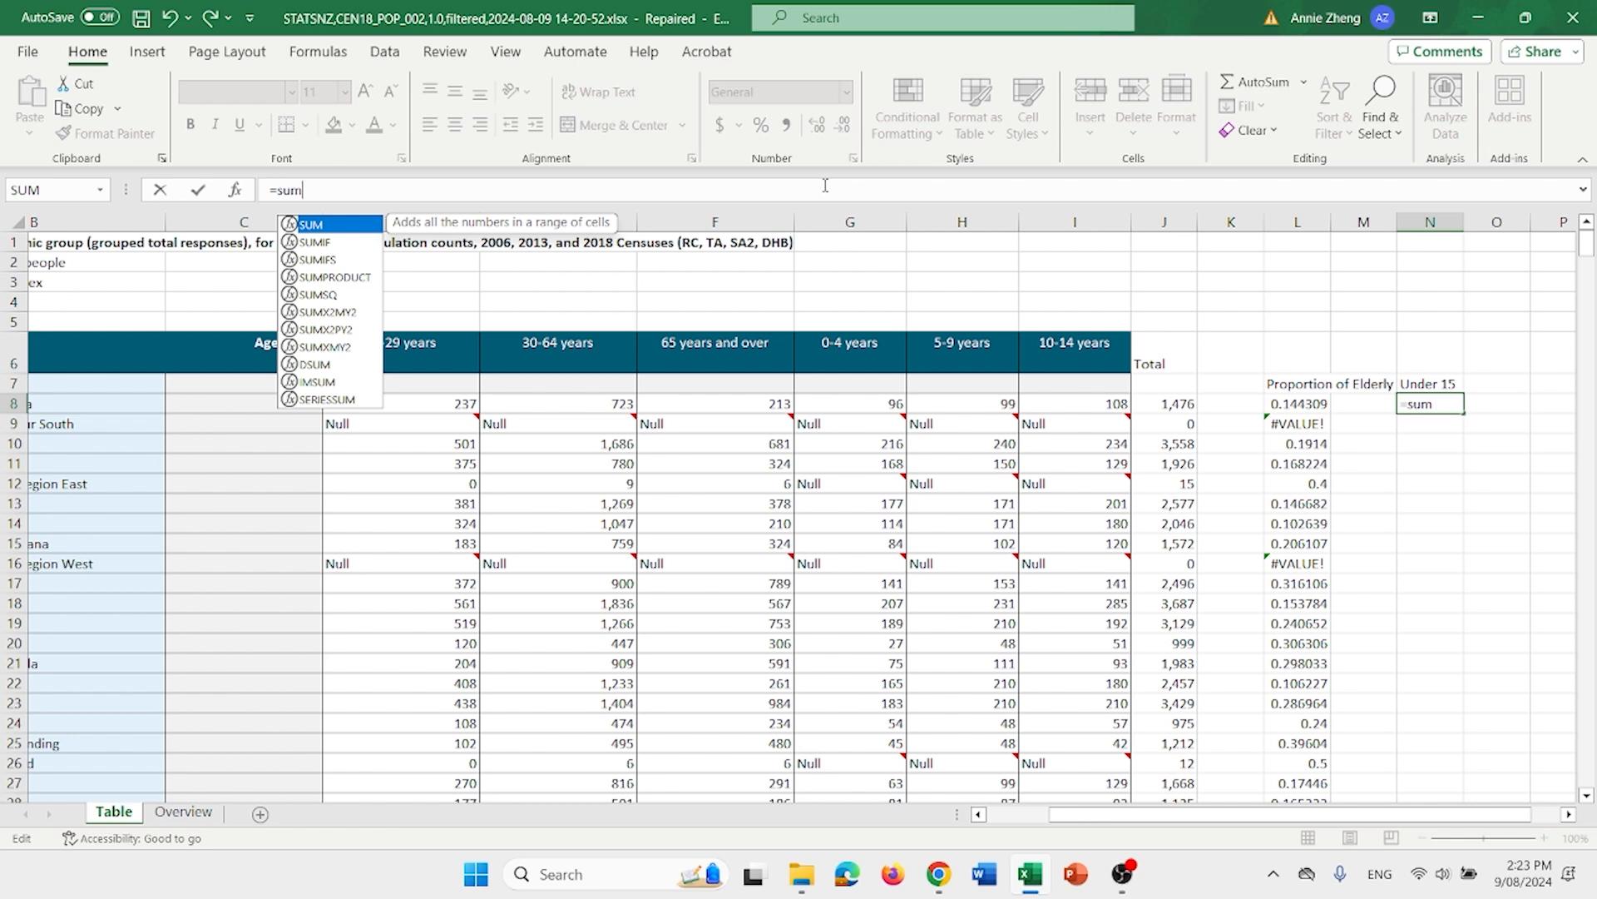
type("(")
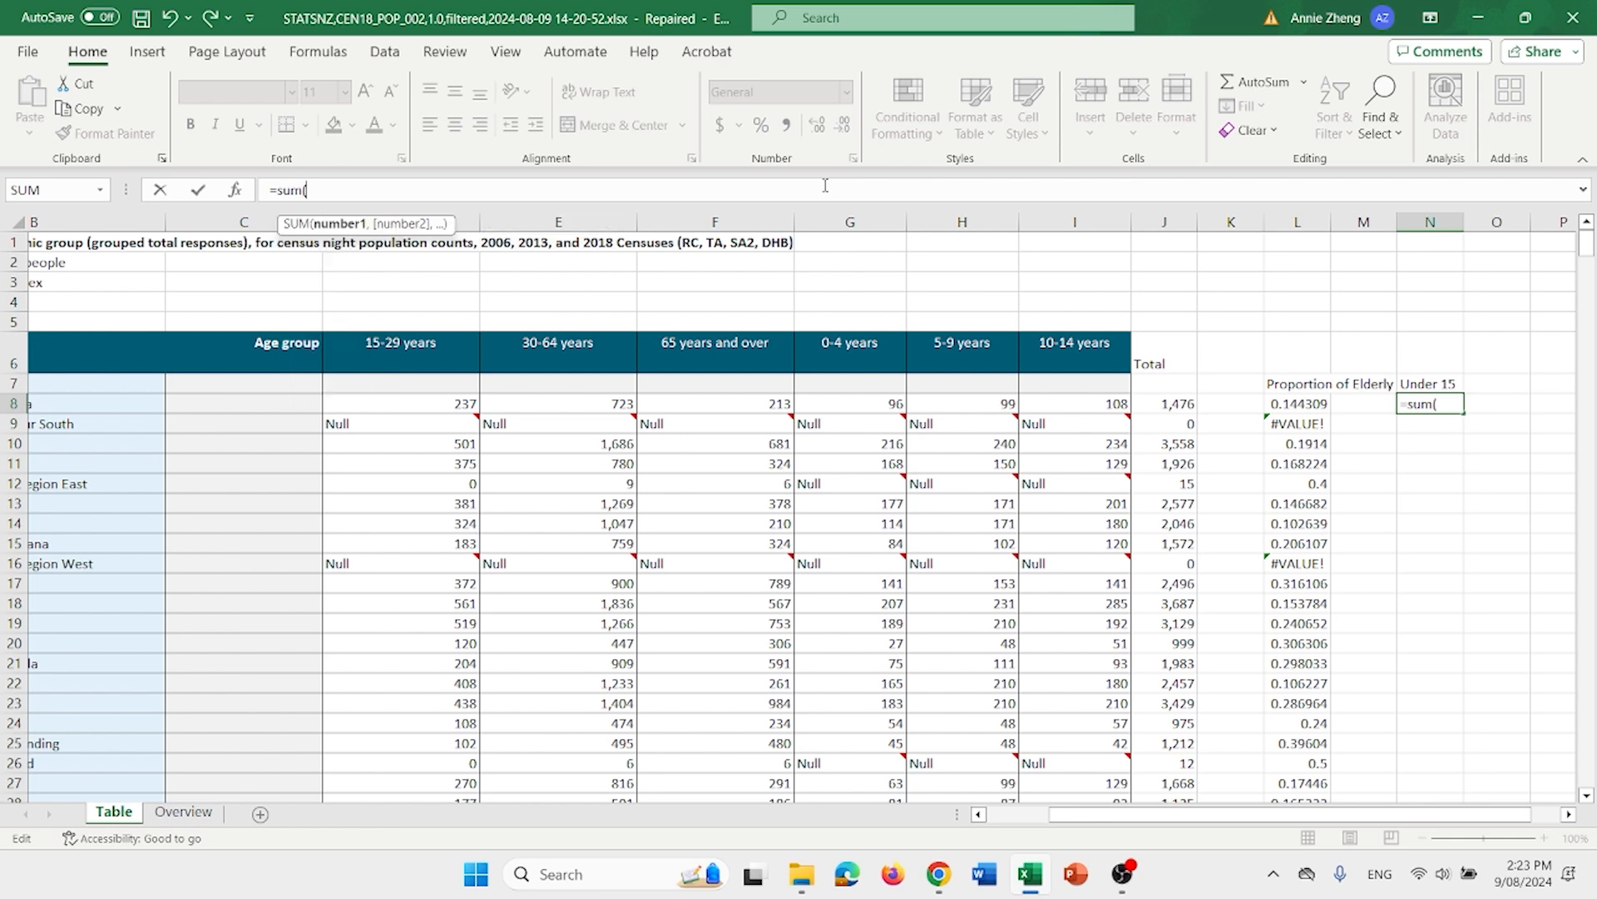
left_click(867, 403)
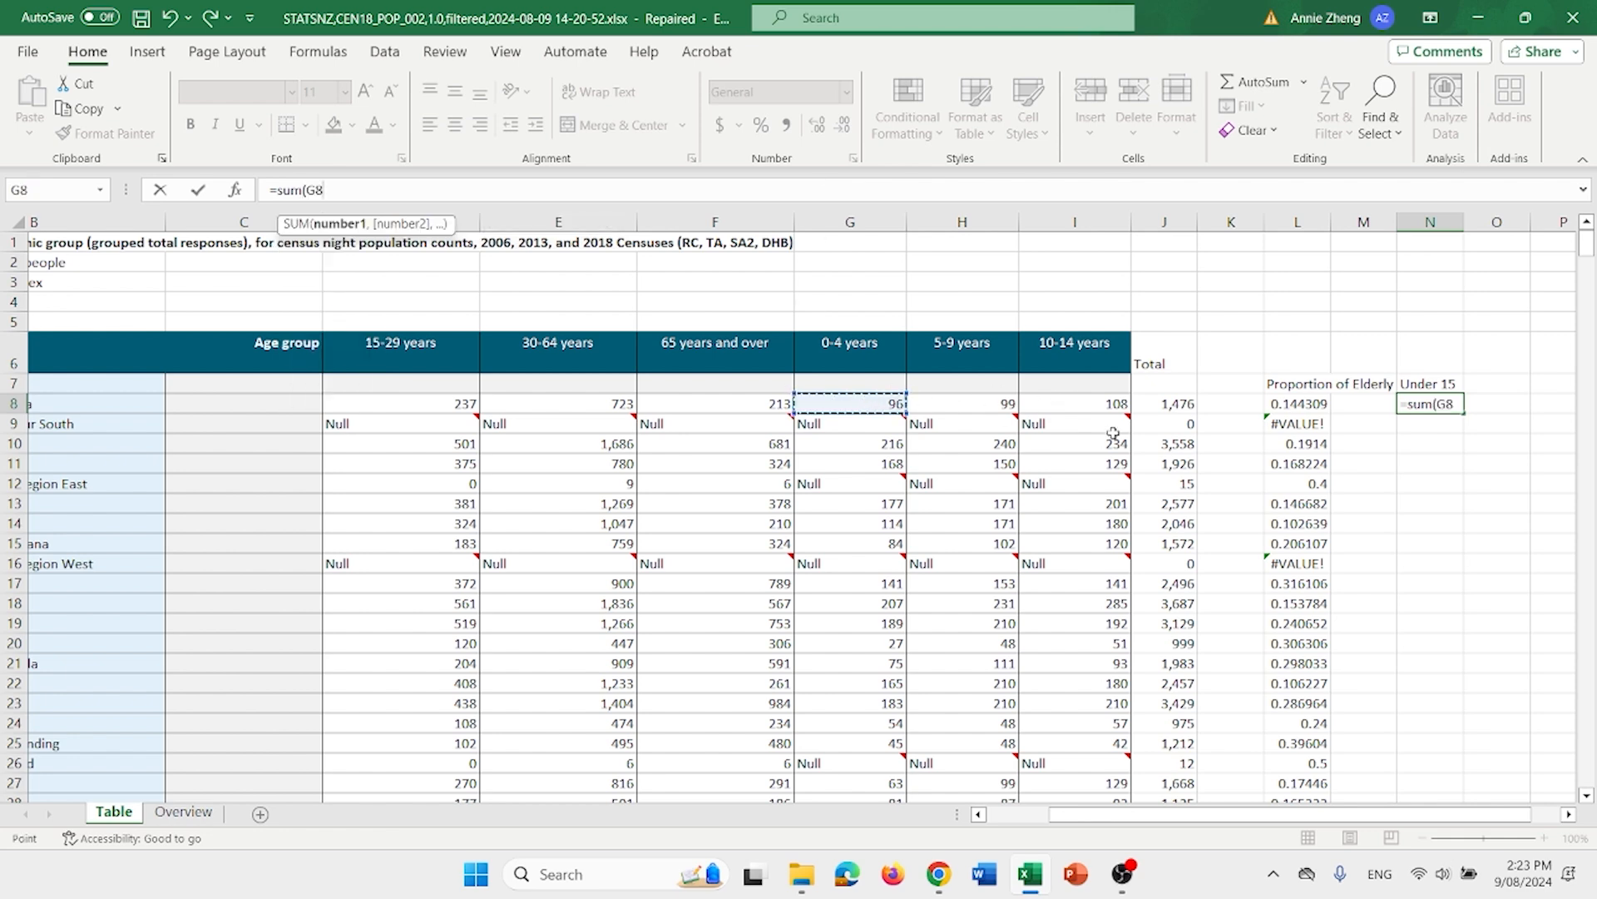
left_click(1078, 398, "shift")
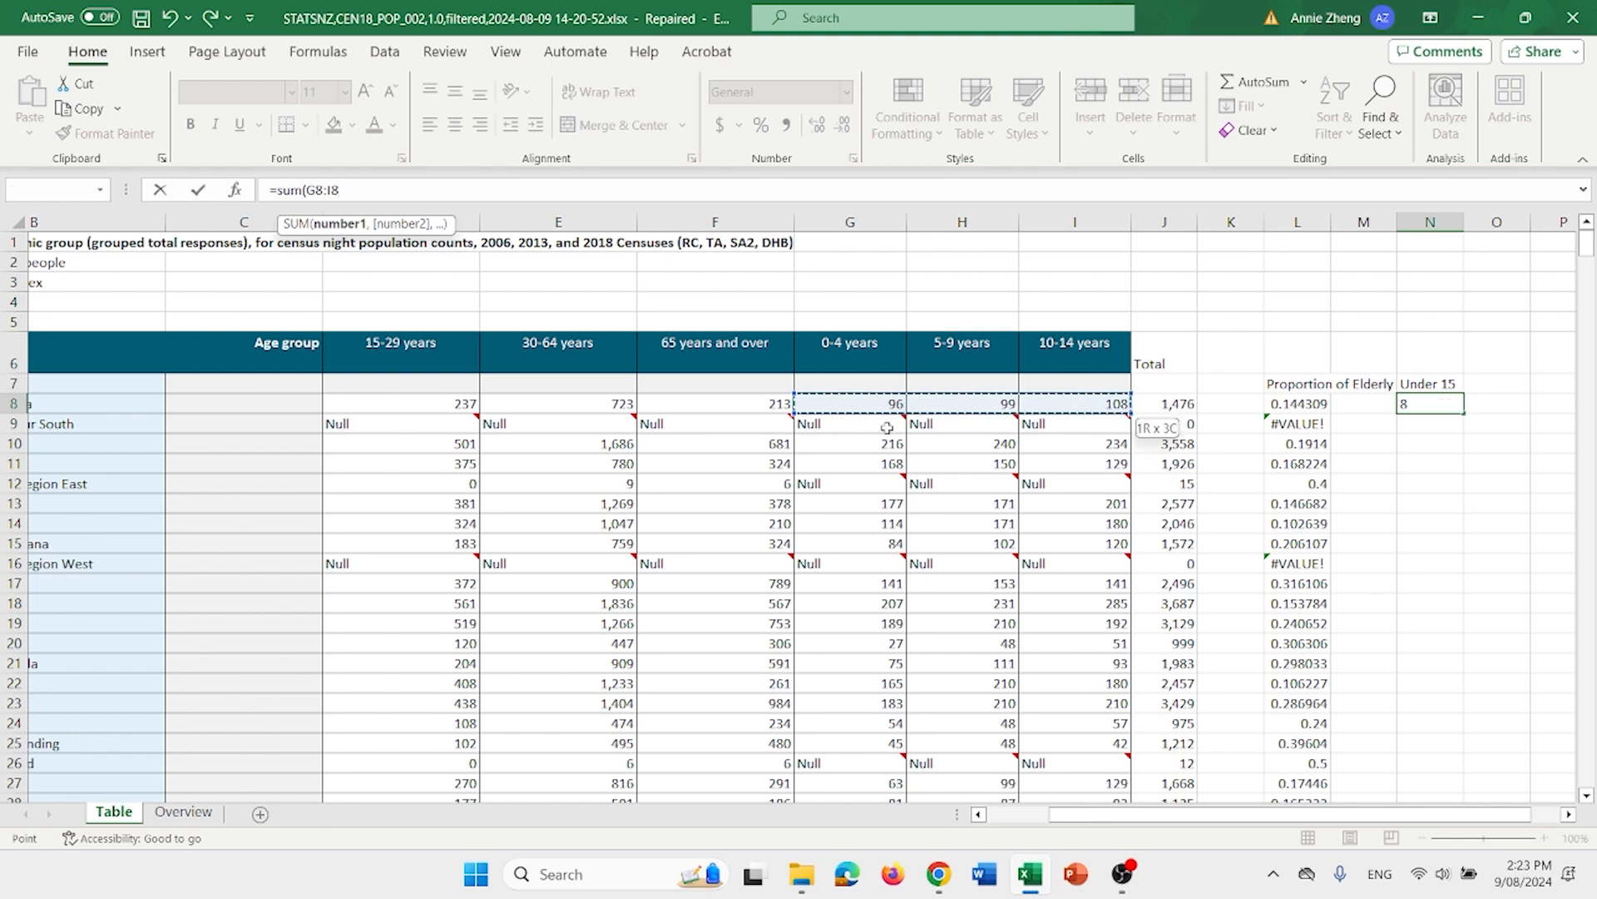
left_click(525, 189)
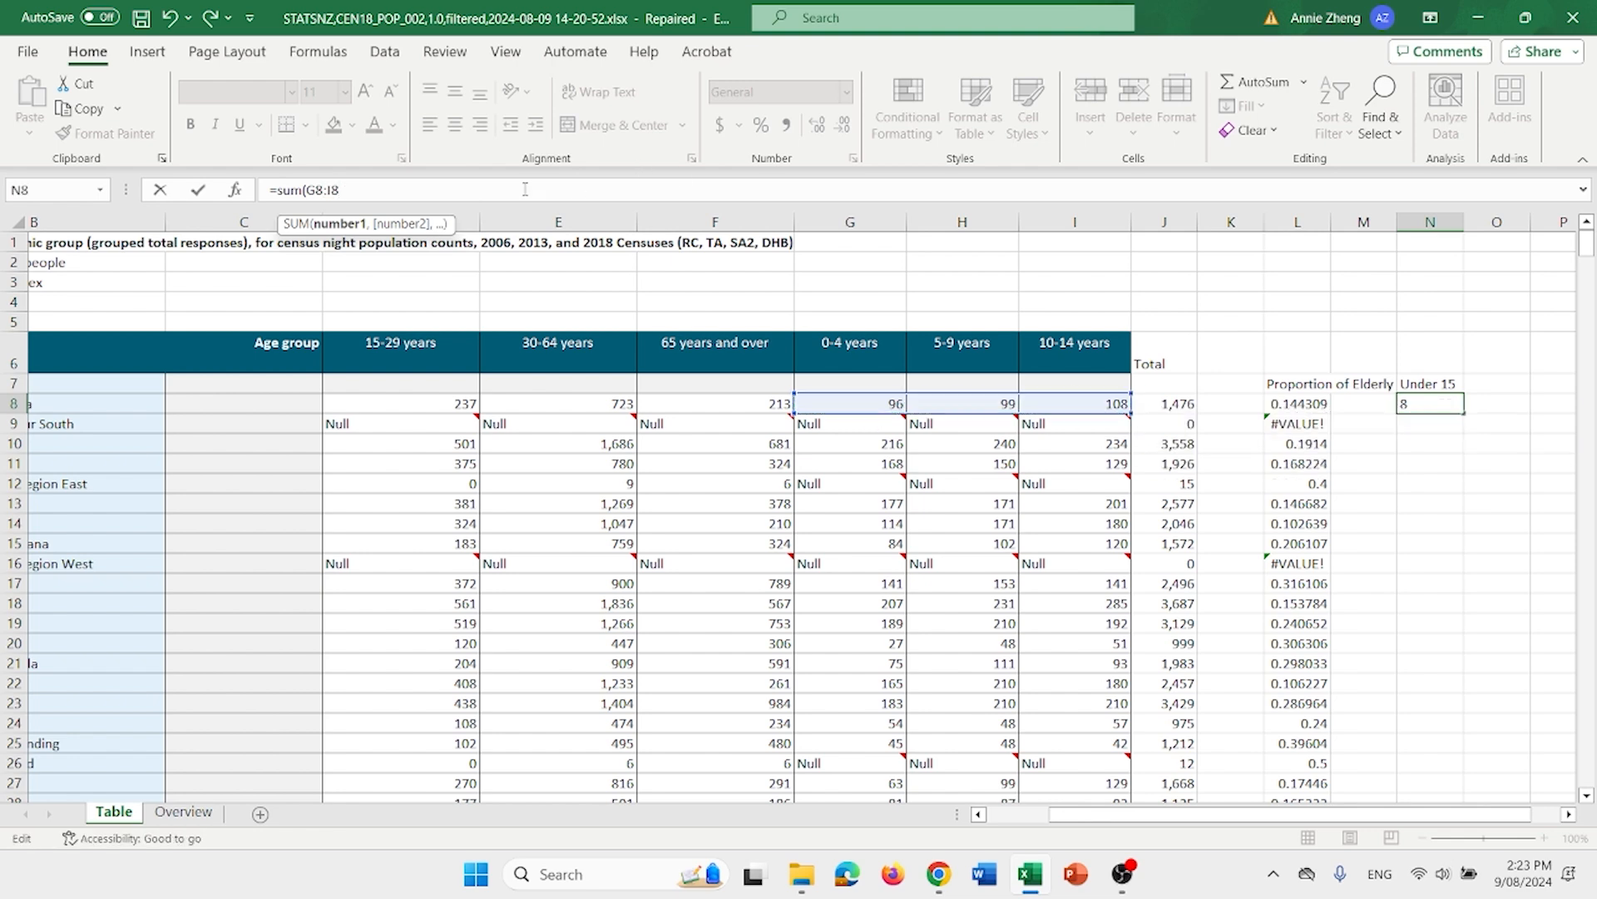
key("Return")
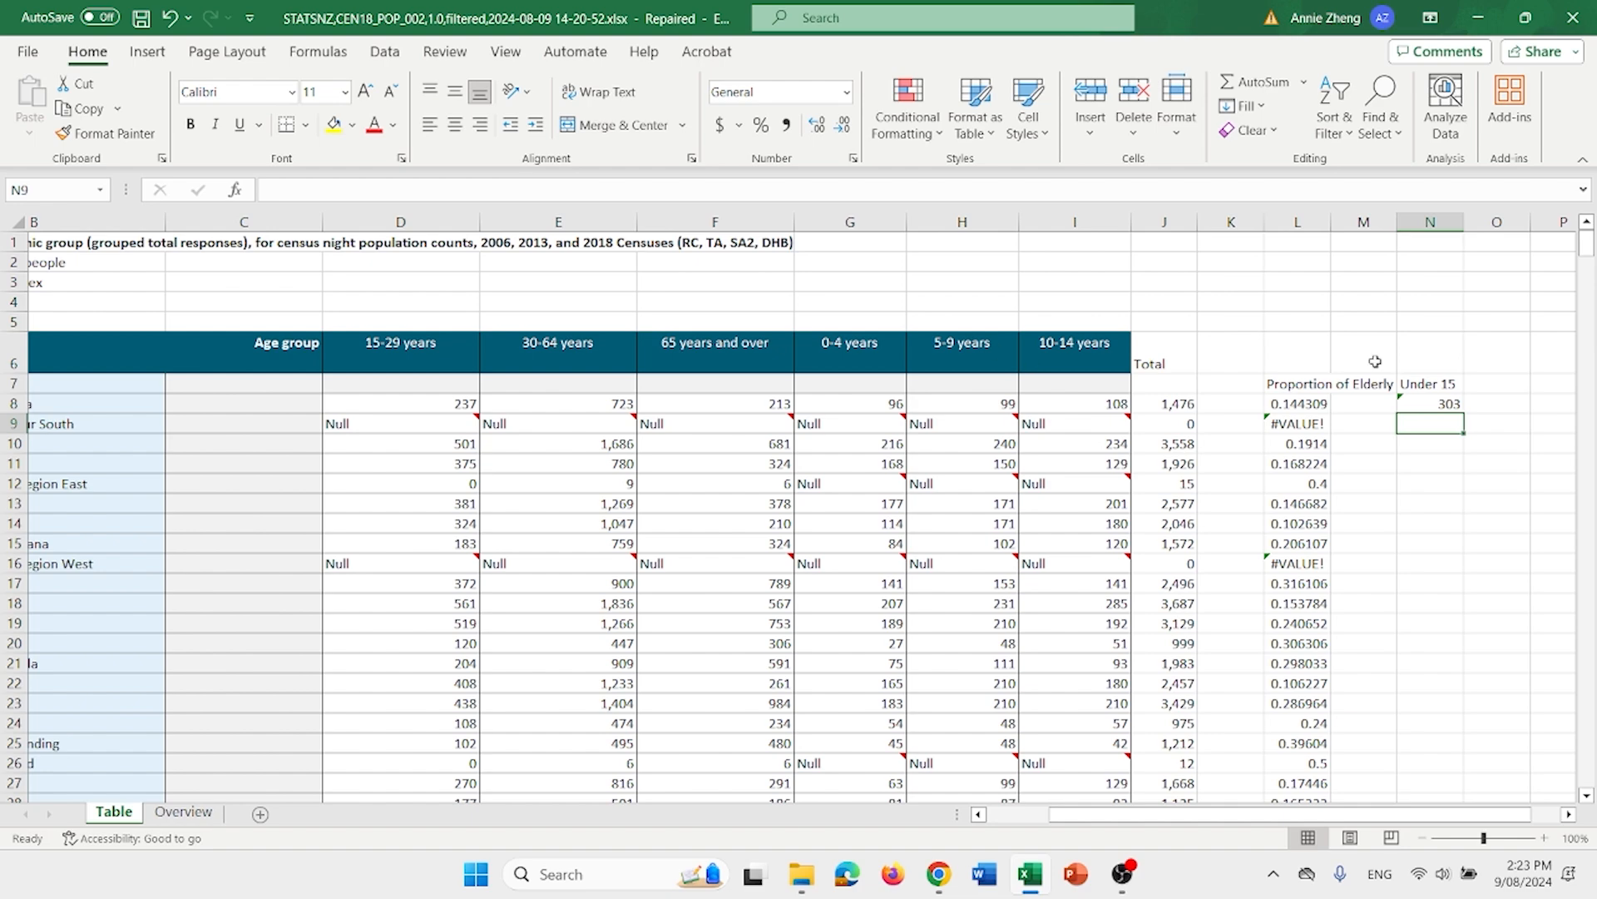
- Fill the N8 sum down the Under 15 column to row 570
left_click(1442, 403)
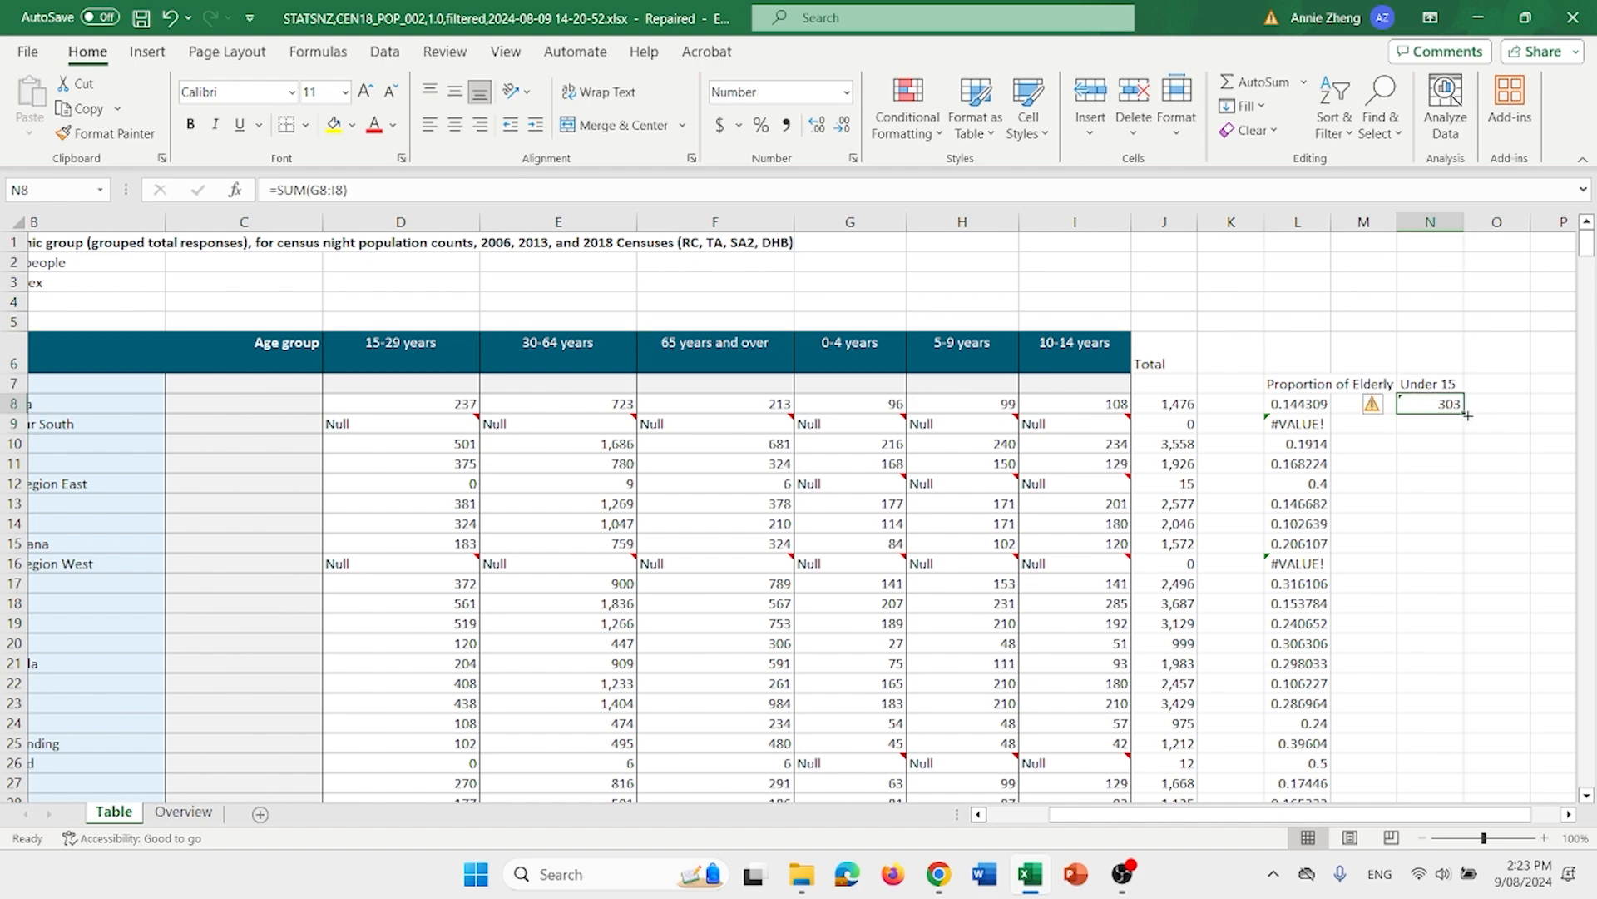
left_click_drag(1468, 415, 1468, 726)
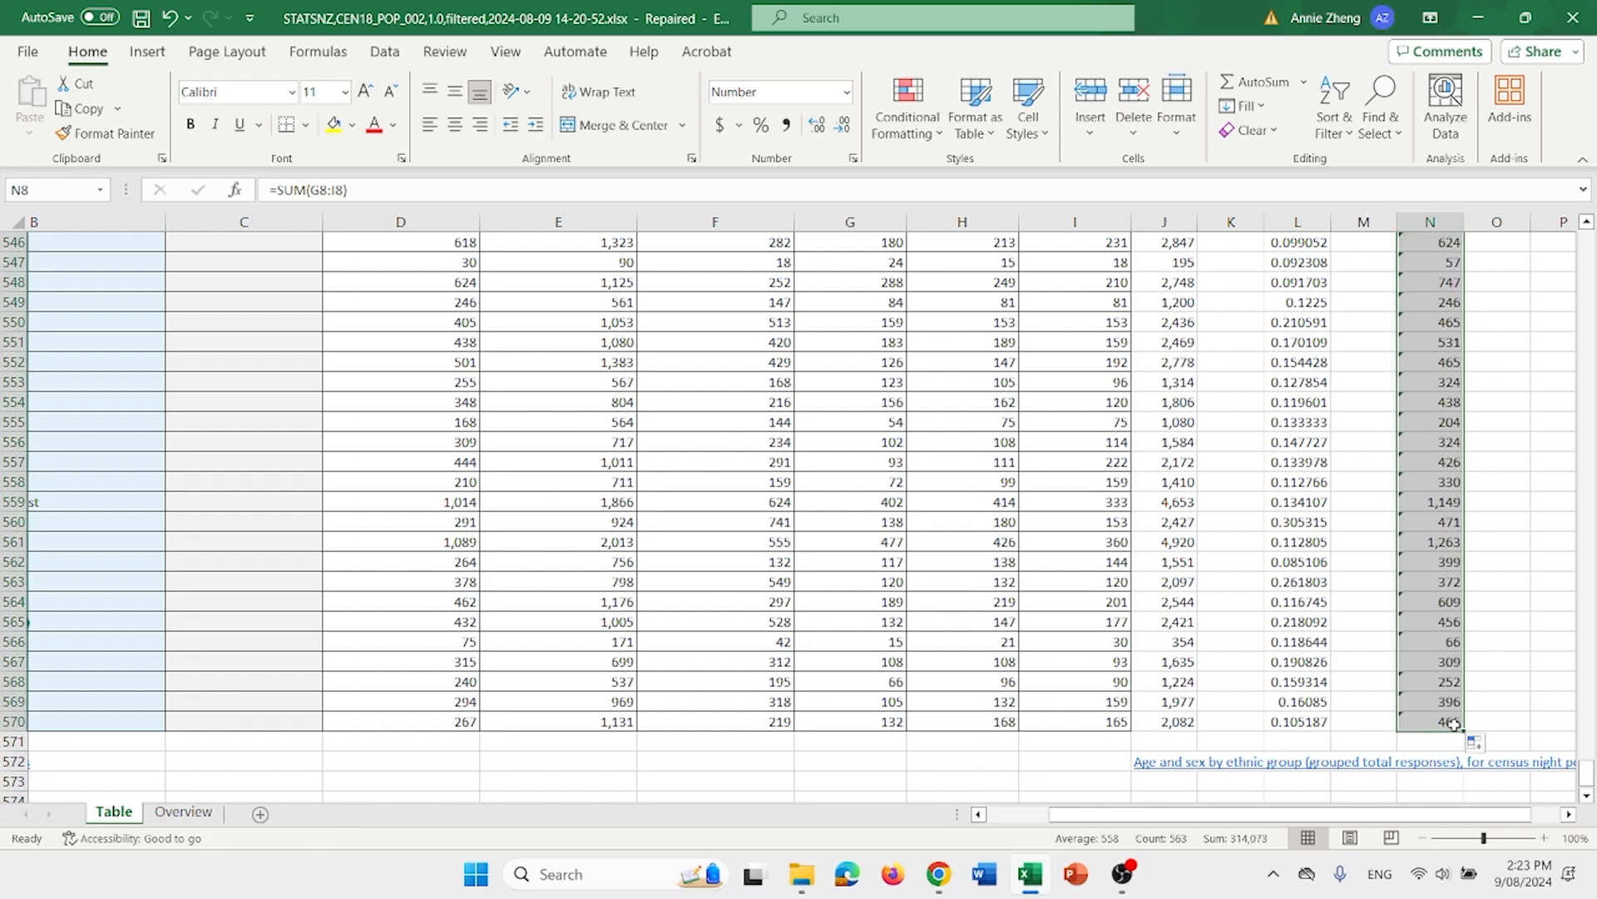
scroll(1386, 444, "up", 20)
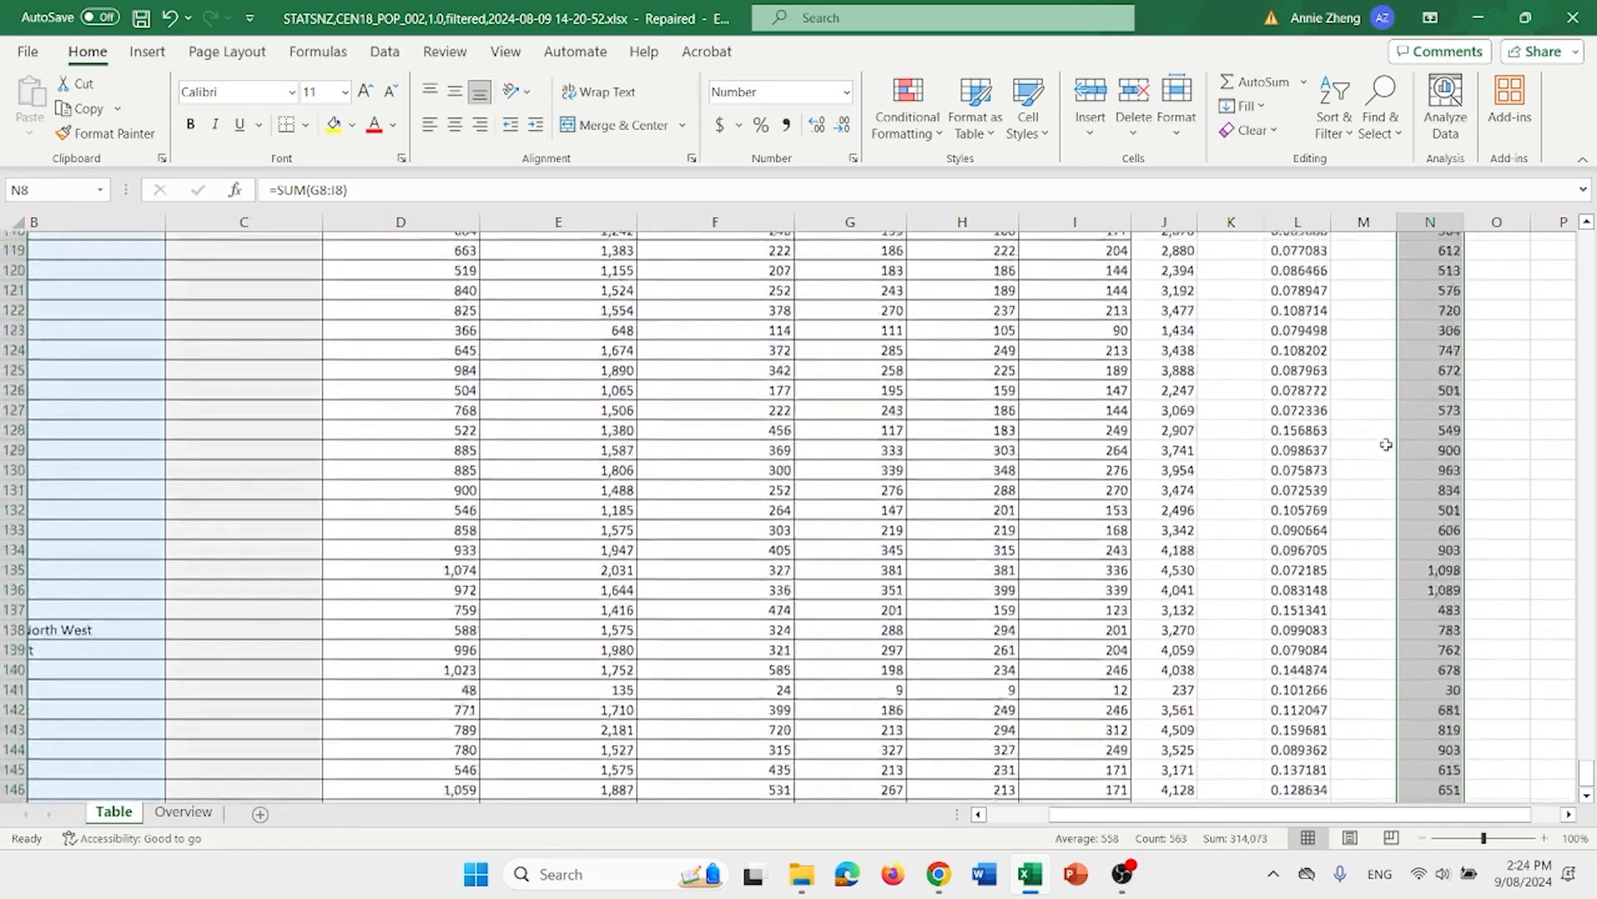
scroll(1386, 444, "up", 12)
- Enter the header "Proportion of Children" in cell O7, beside Under 15
left_click(1496, 382)
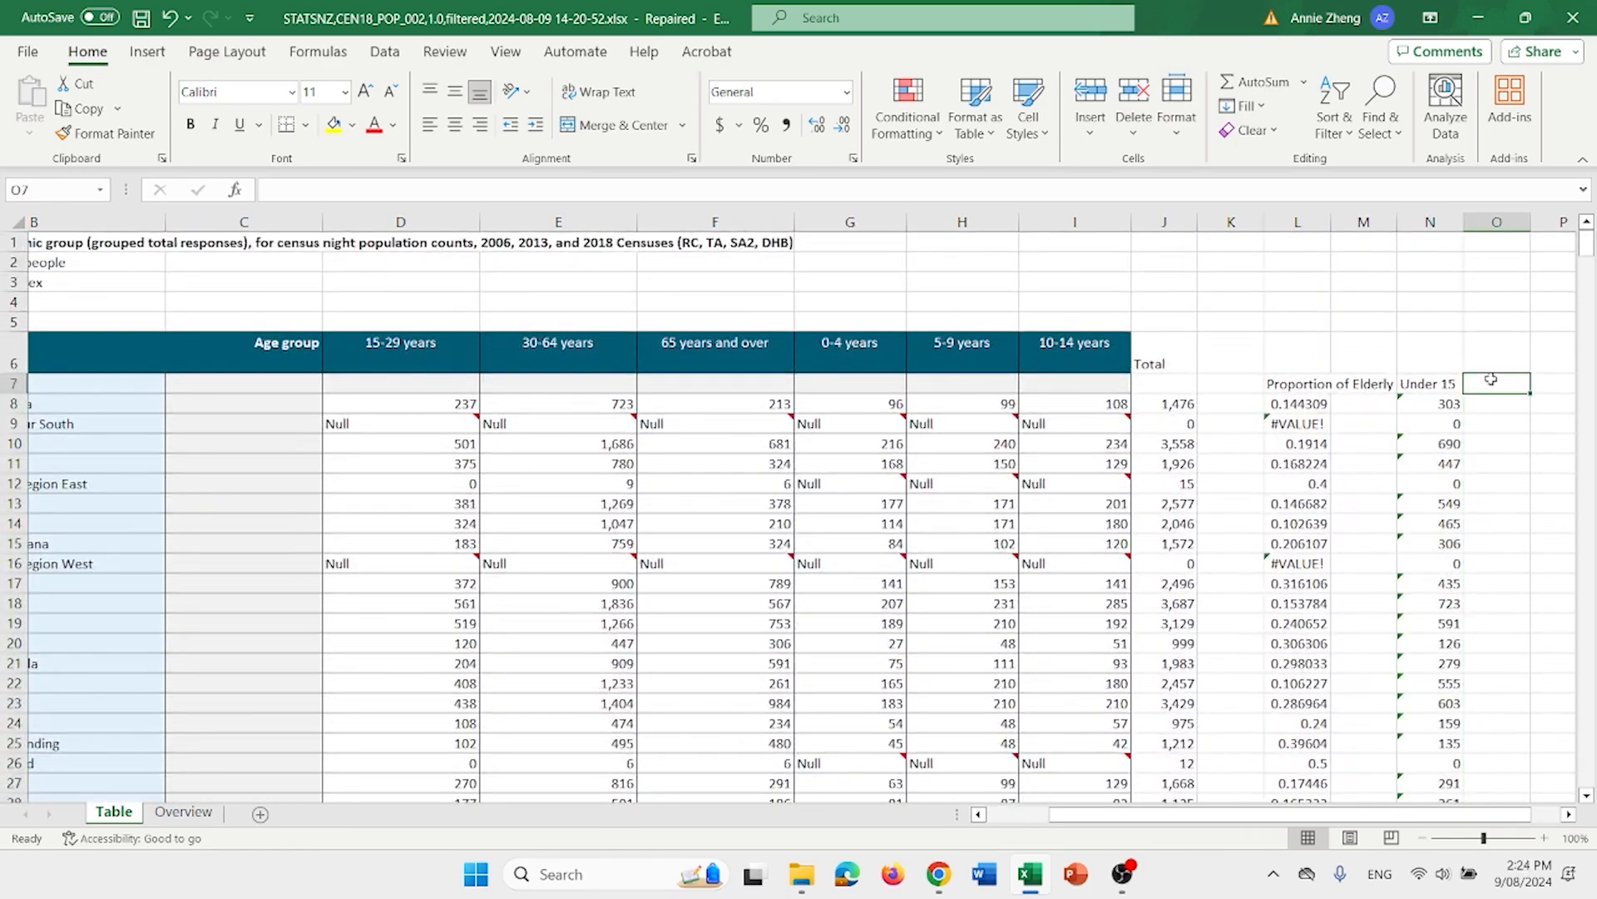
left_click(1058, 189)
type("Prop")
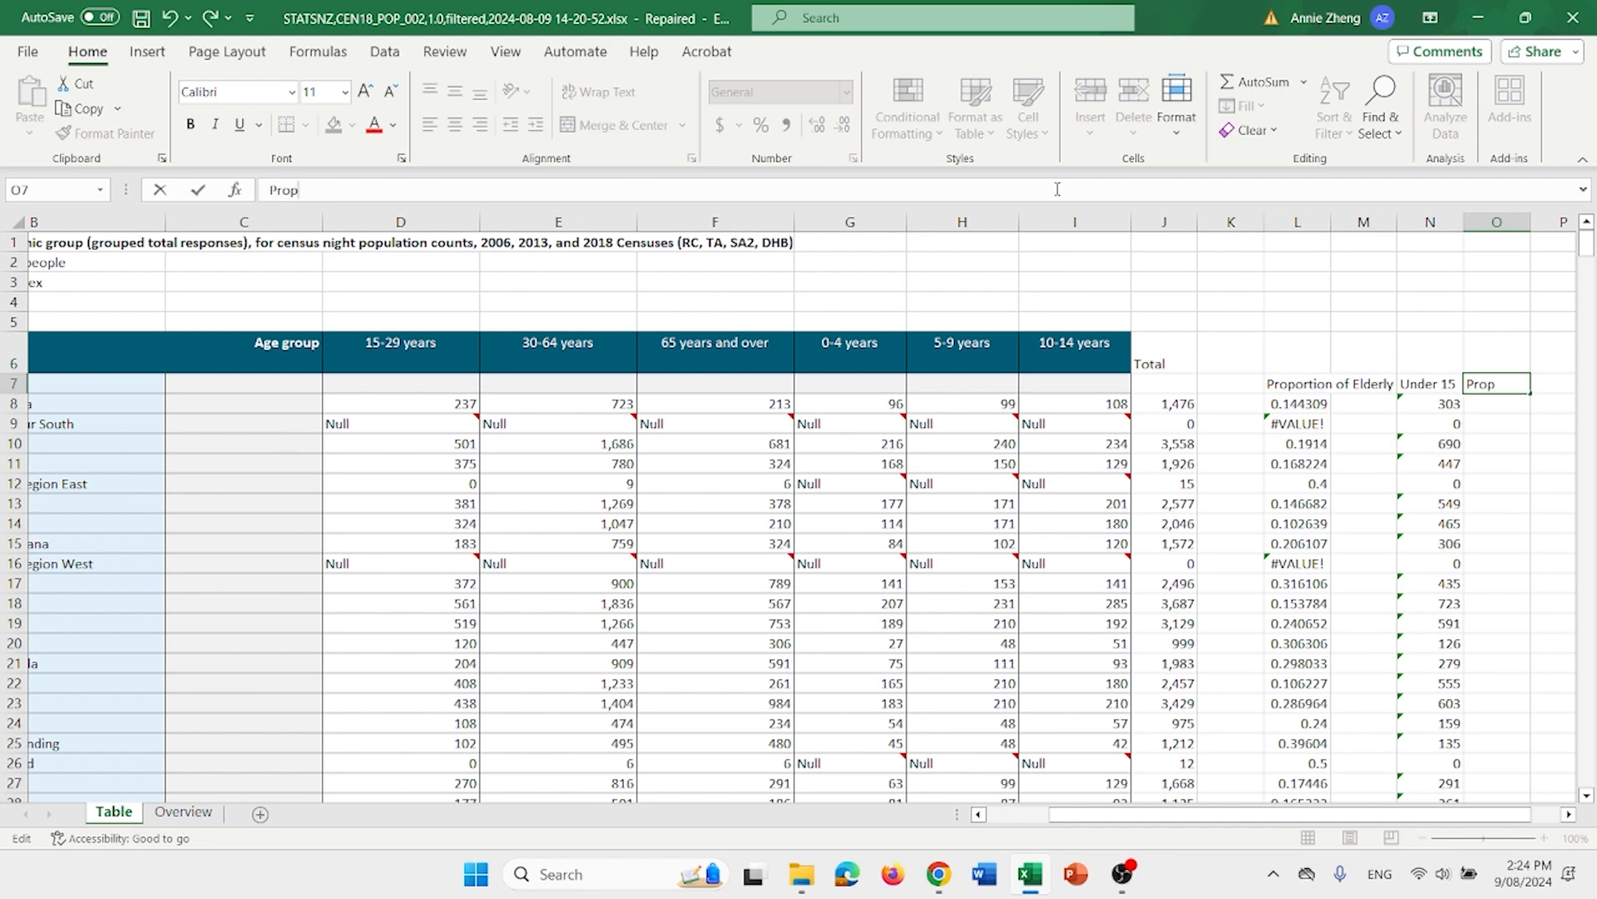
type("ortion of Children")
key("Return")
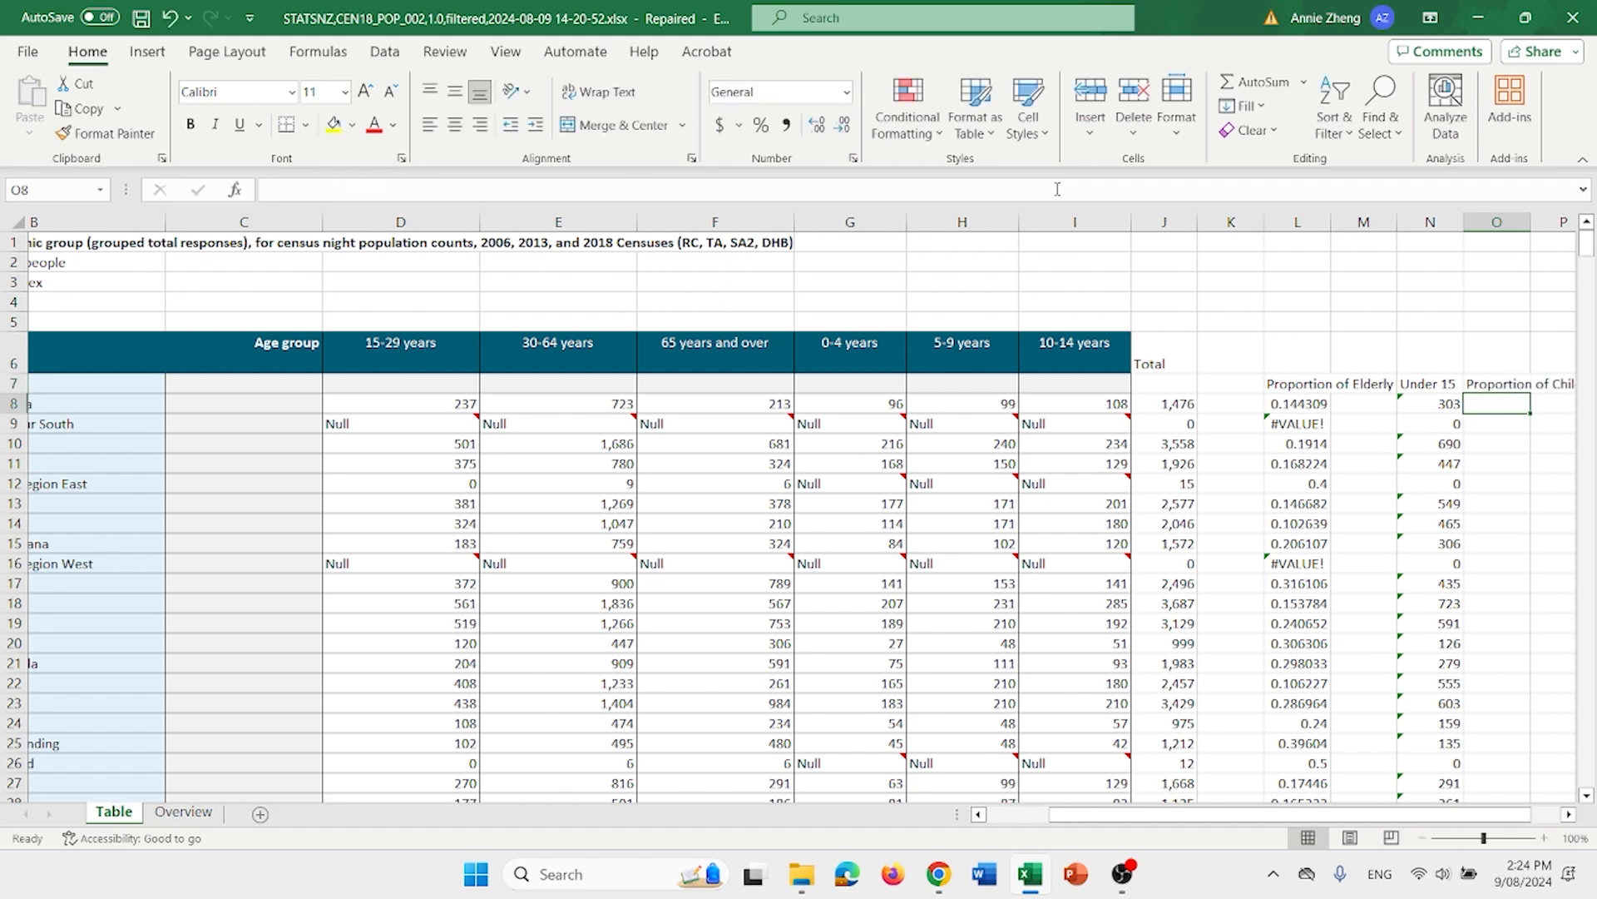
- Calculate the first area's proportion of children in cell O8 by dividing Under 15 by the total, =N8/J8
type("=")
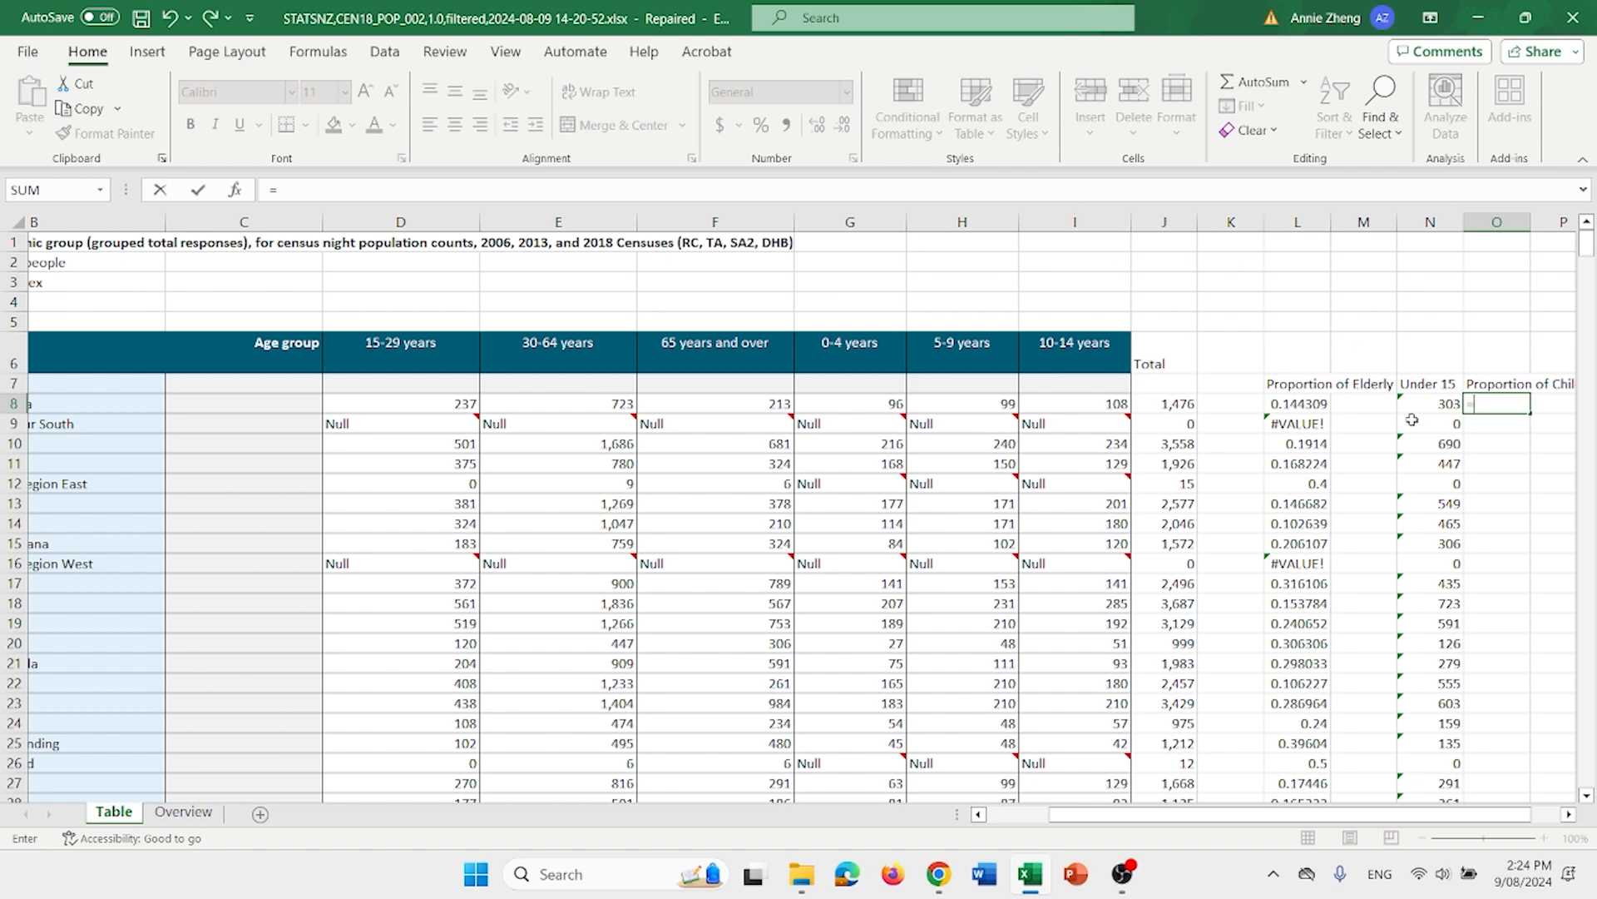
left_click(1433, 401)
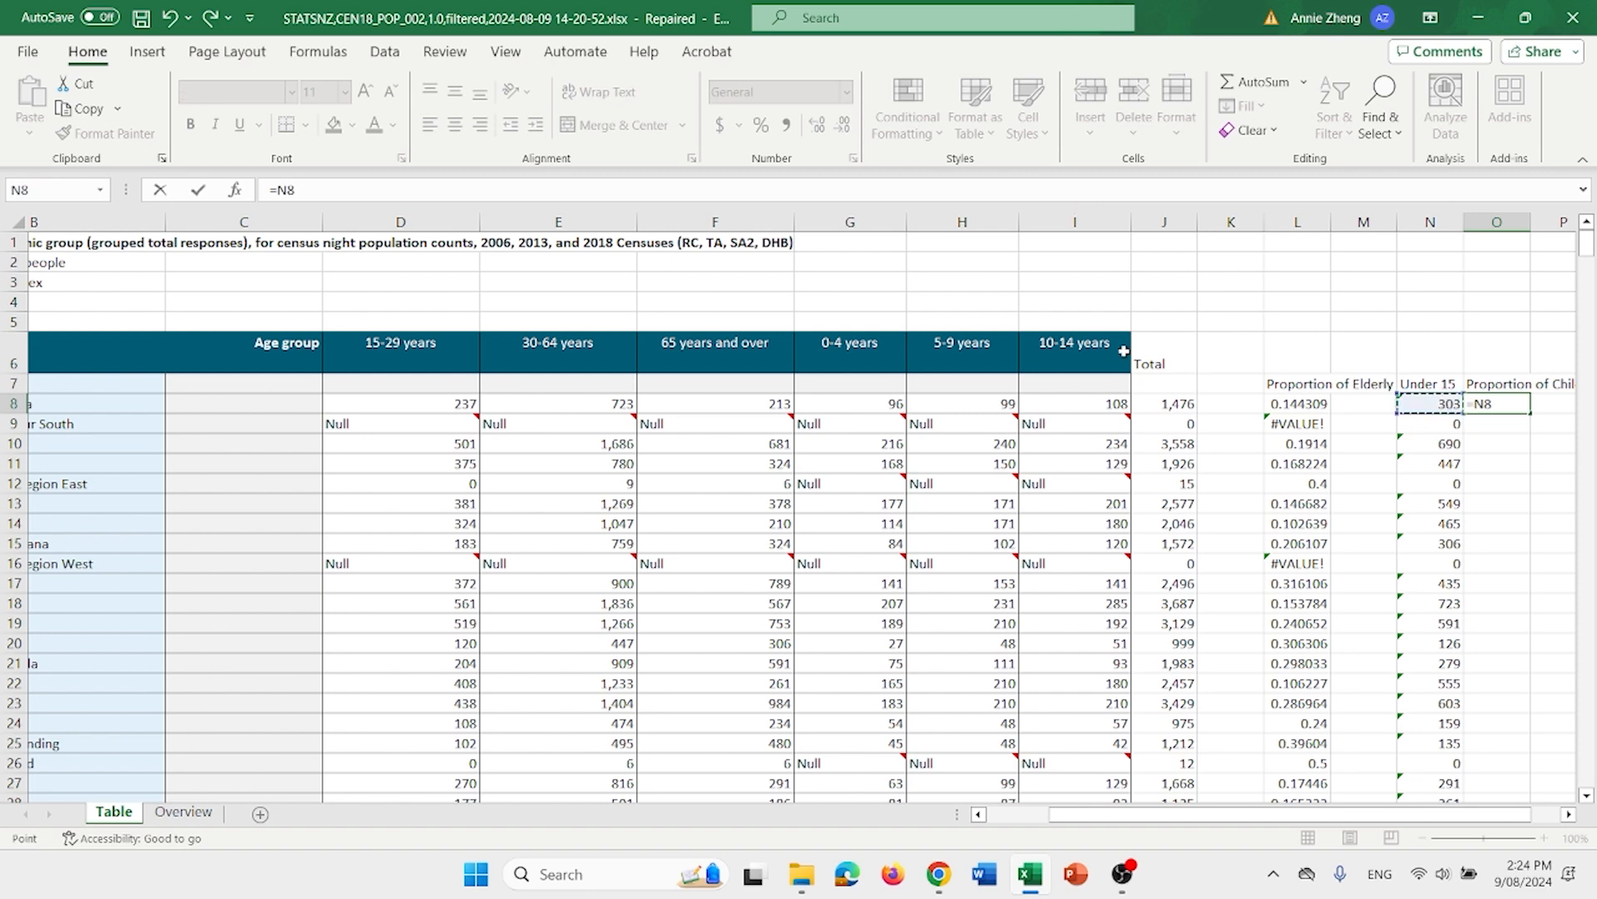
key("F2")
left_click(1186, 402)
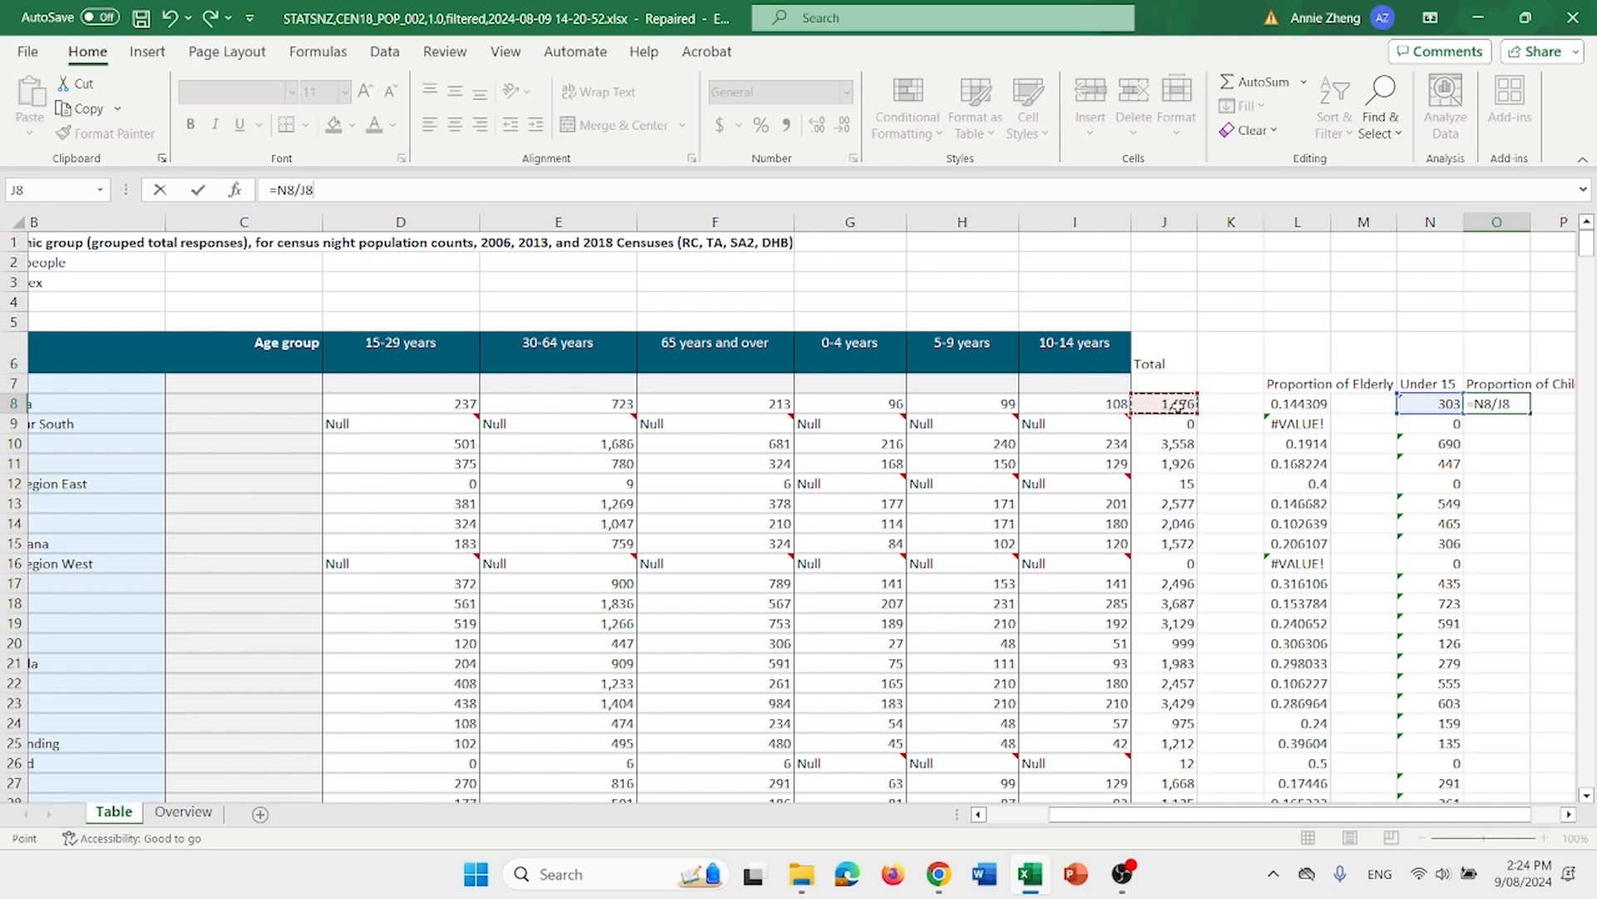
key("ctrl+Return")
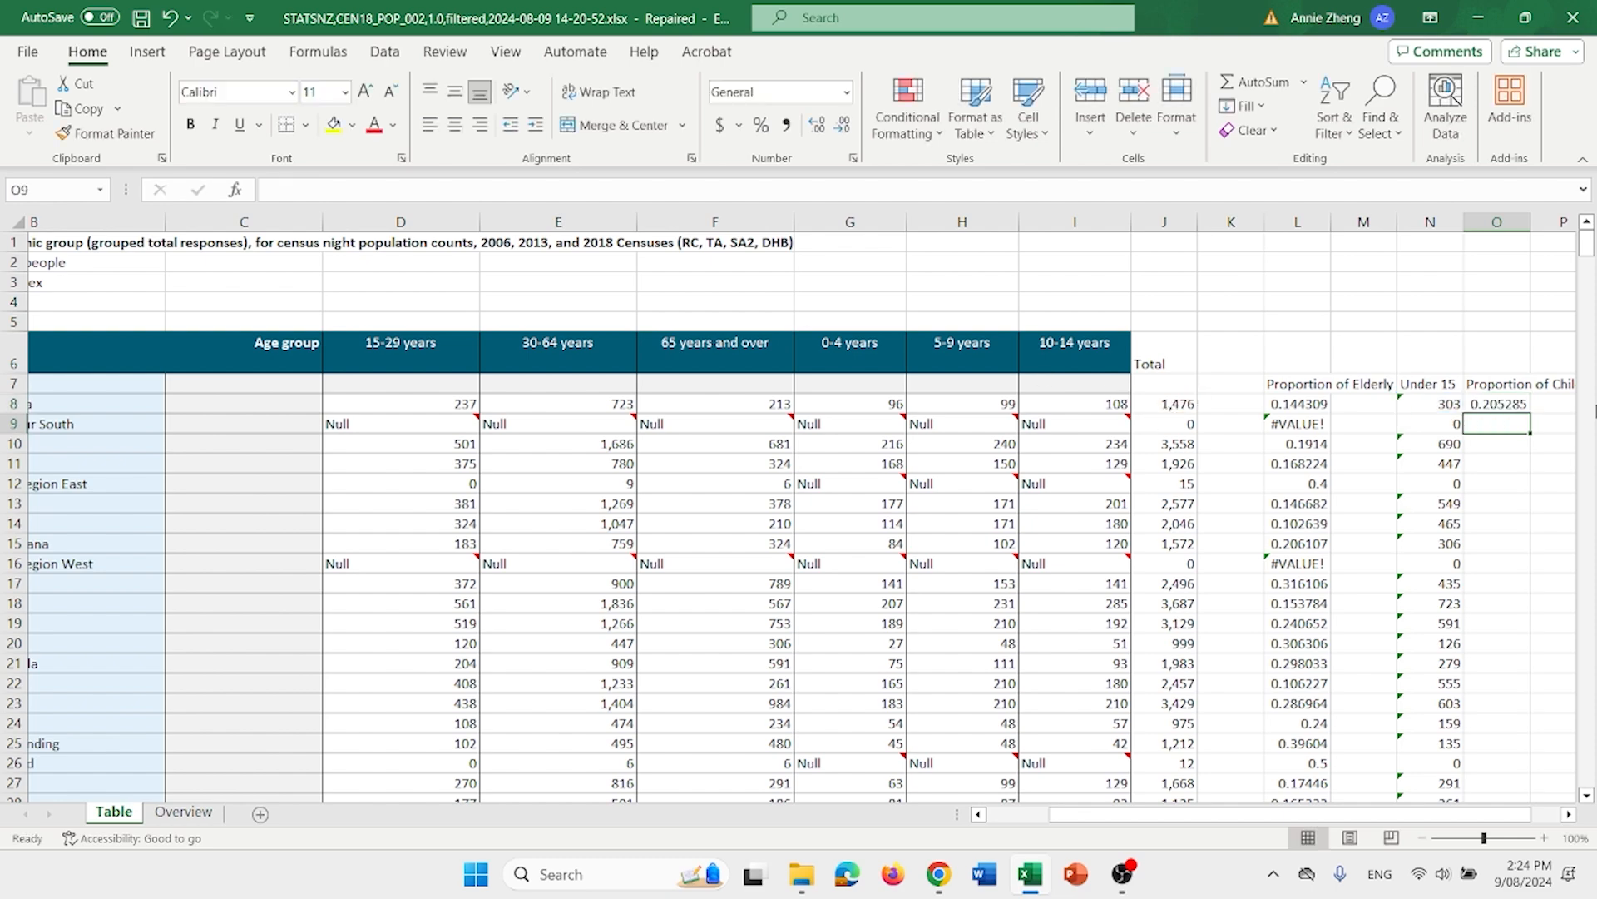
- Fill the O8 formula down the Proportion of Children column for all areas
left_click_drag(1529, 416, 1395, 752)
left_click(1433, 416)
scroll(1433, 416, "up", 20)
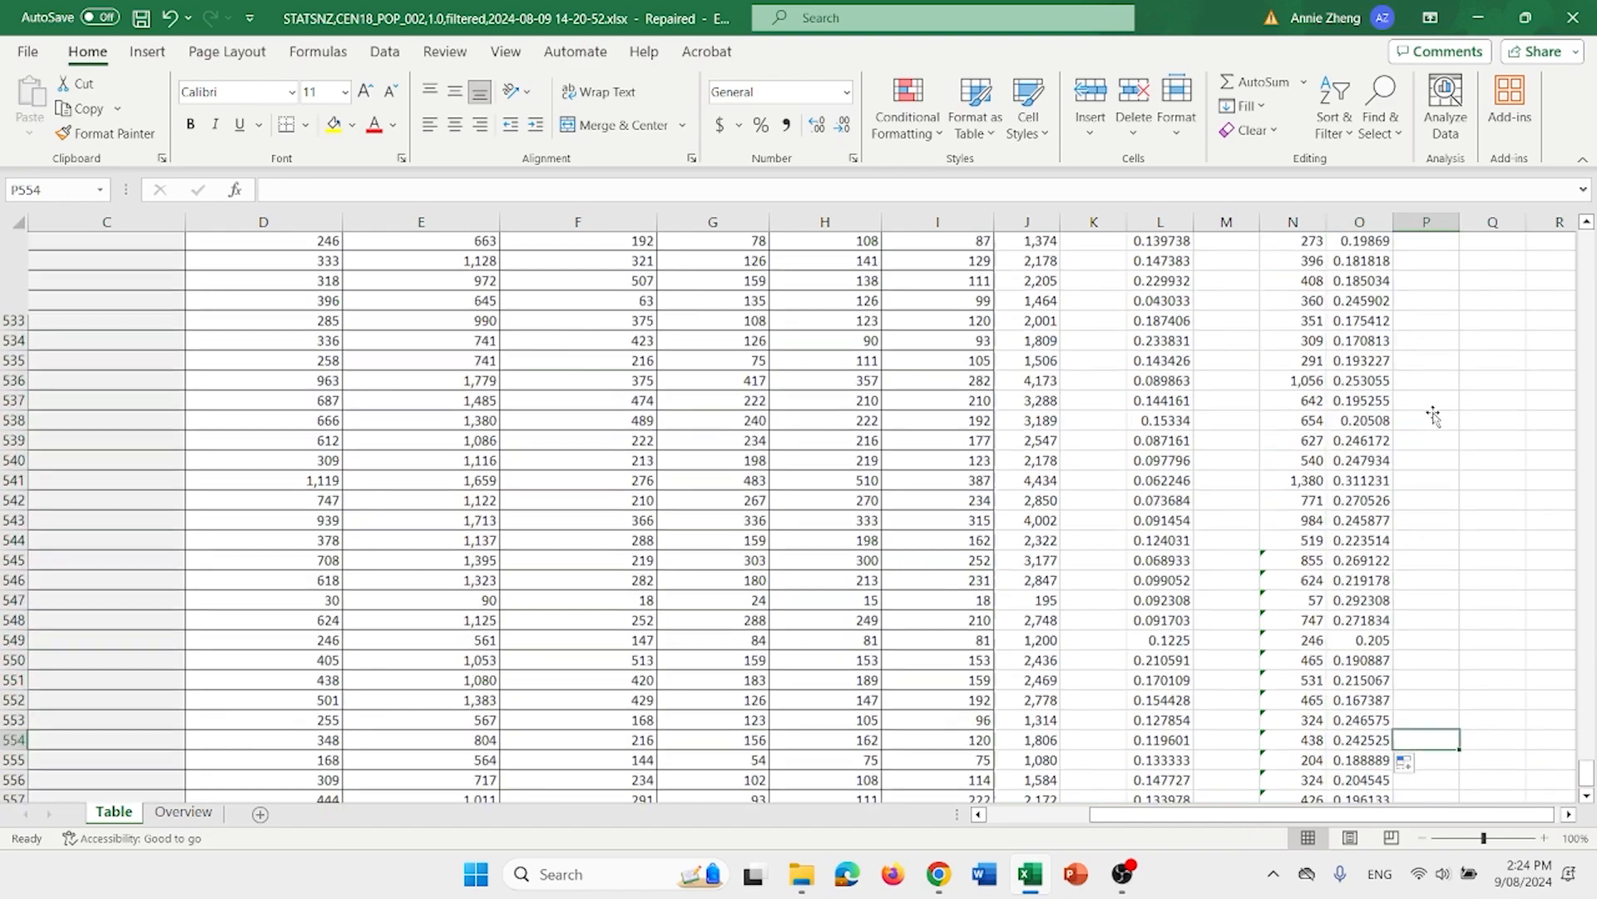
scroll(1433, 416, "up", 20)
scroll(527, 472, "left", 3)
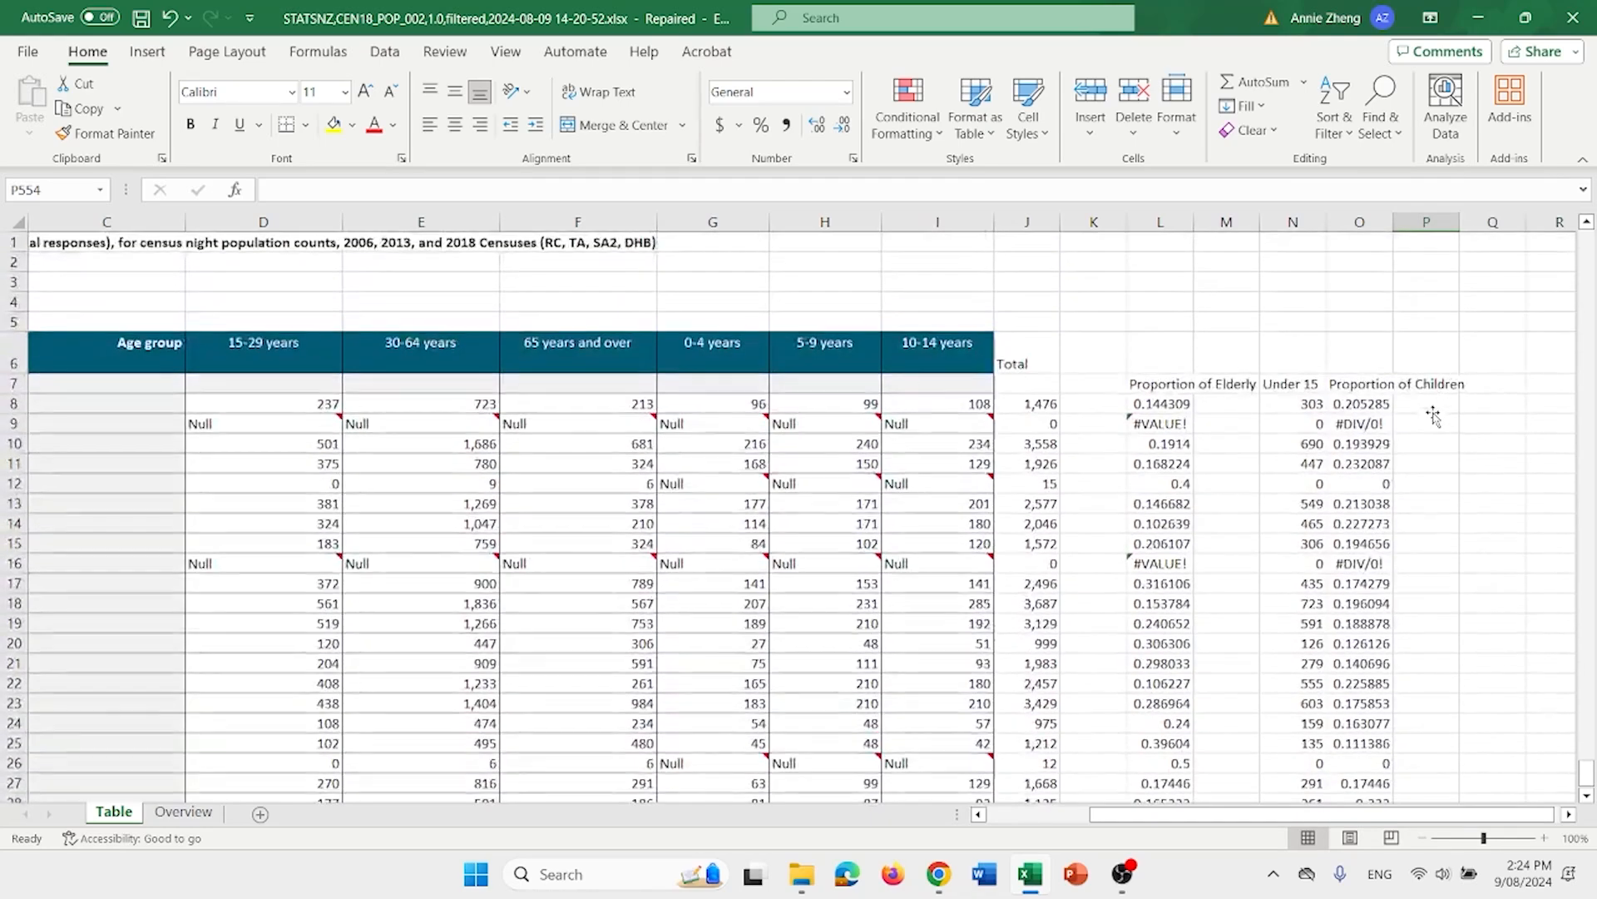
- Add a new worksheet after the Table sheet and name it Proportions
scroll(528, 472, "left", 2)
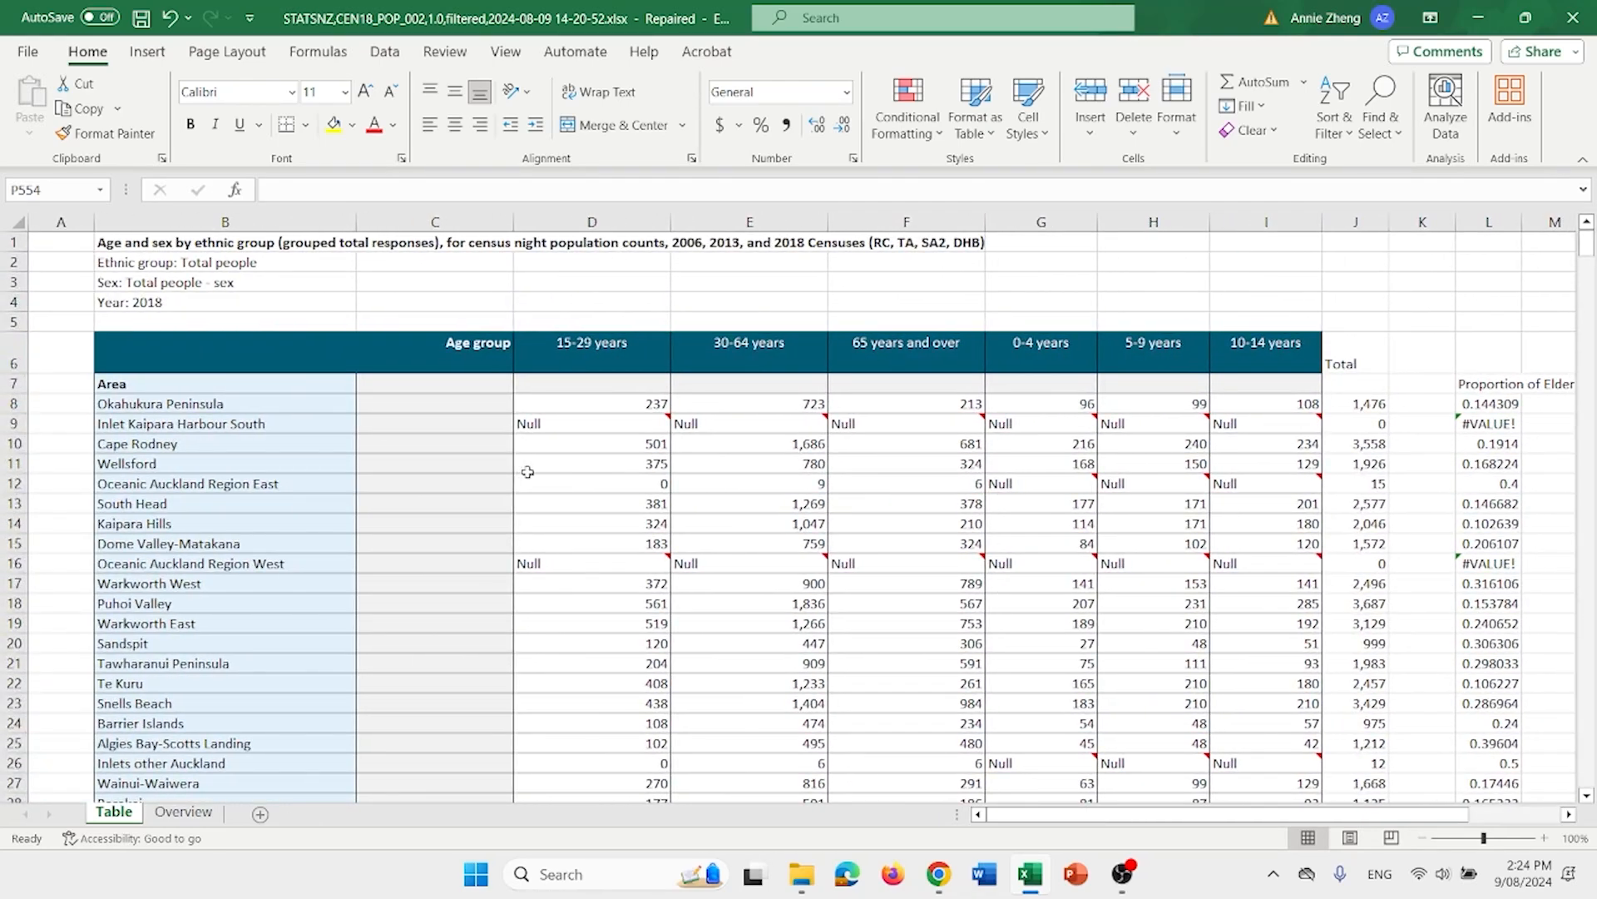
left_click(260, 814)
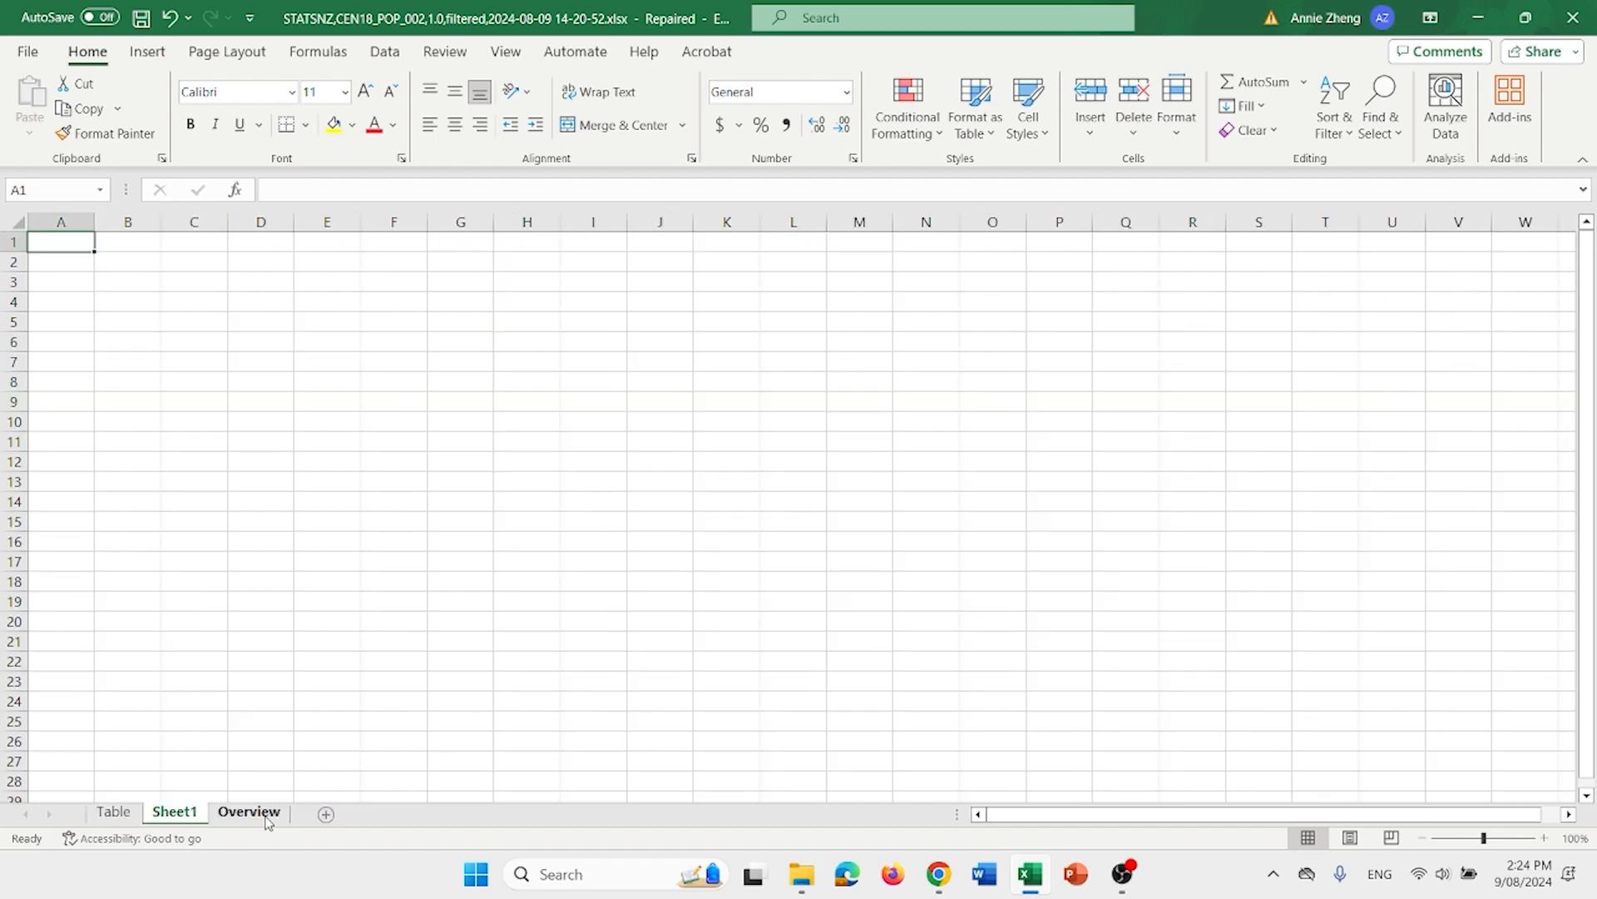
double_click(182, 813)
type("Proportions")
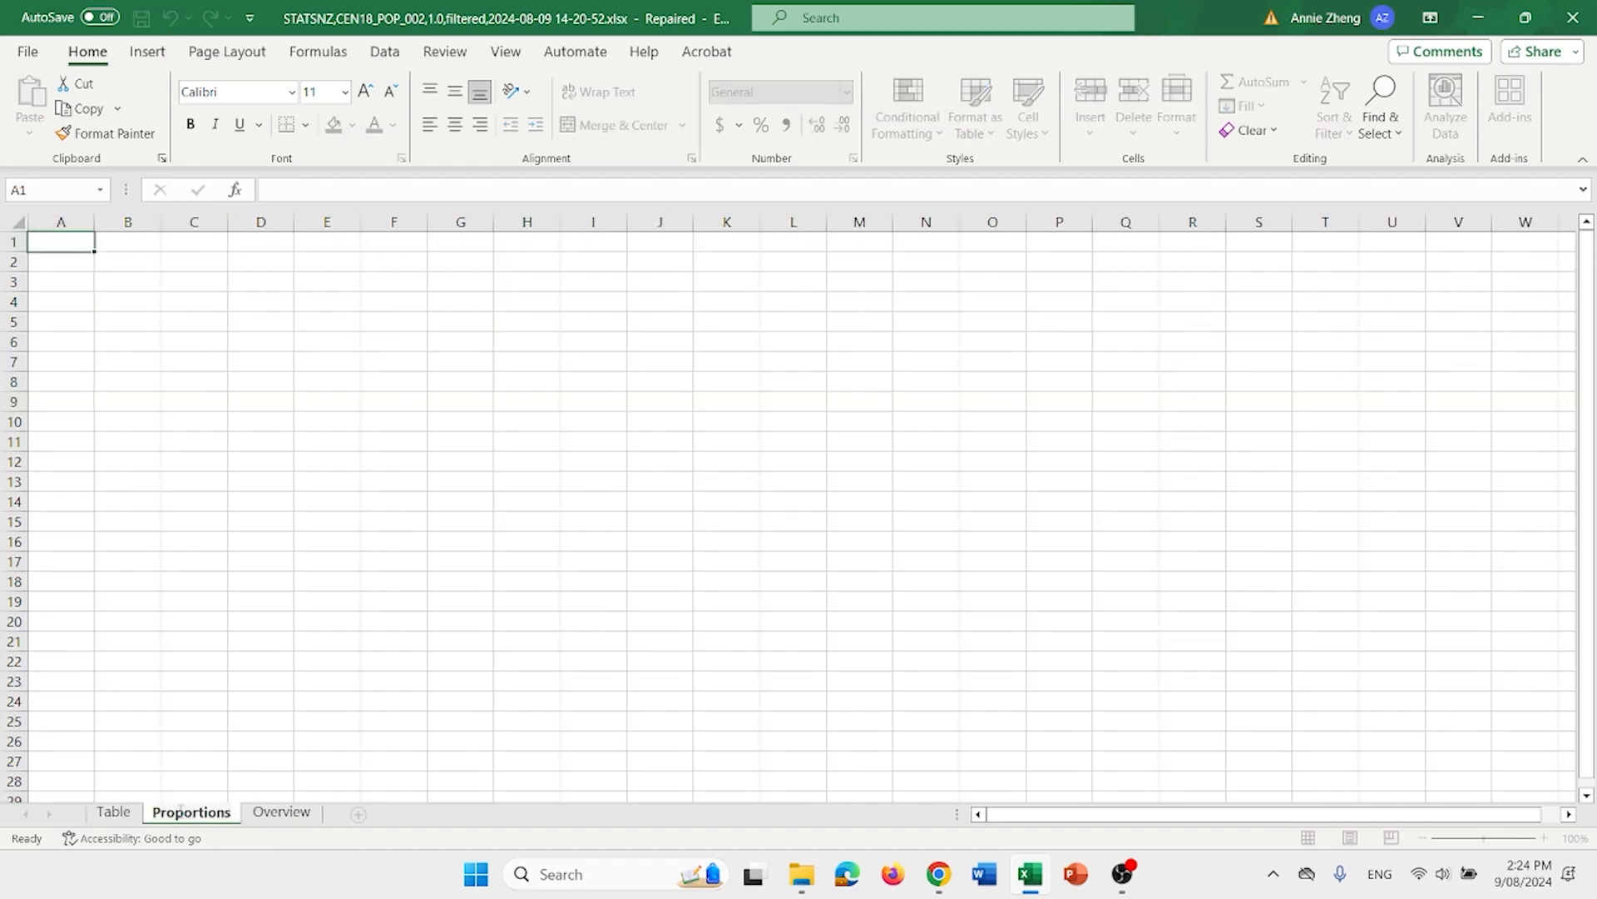
key("Return")
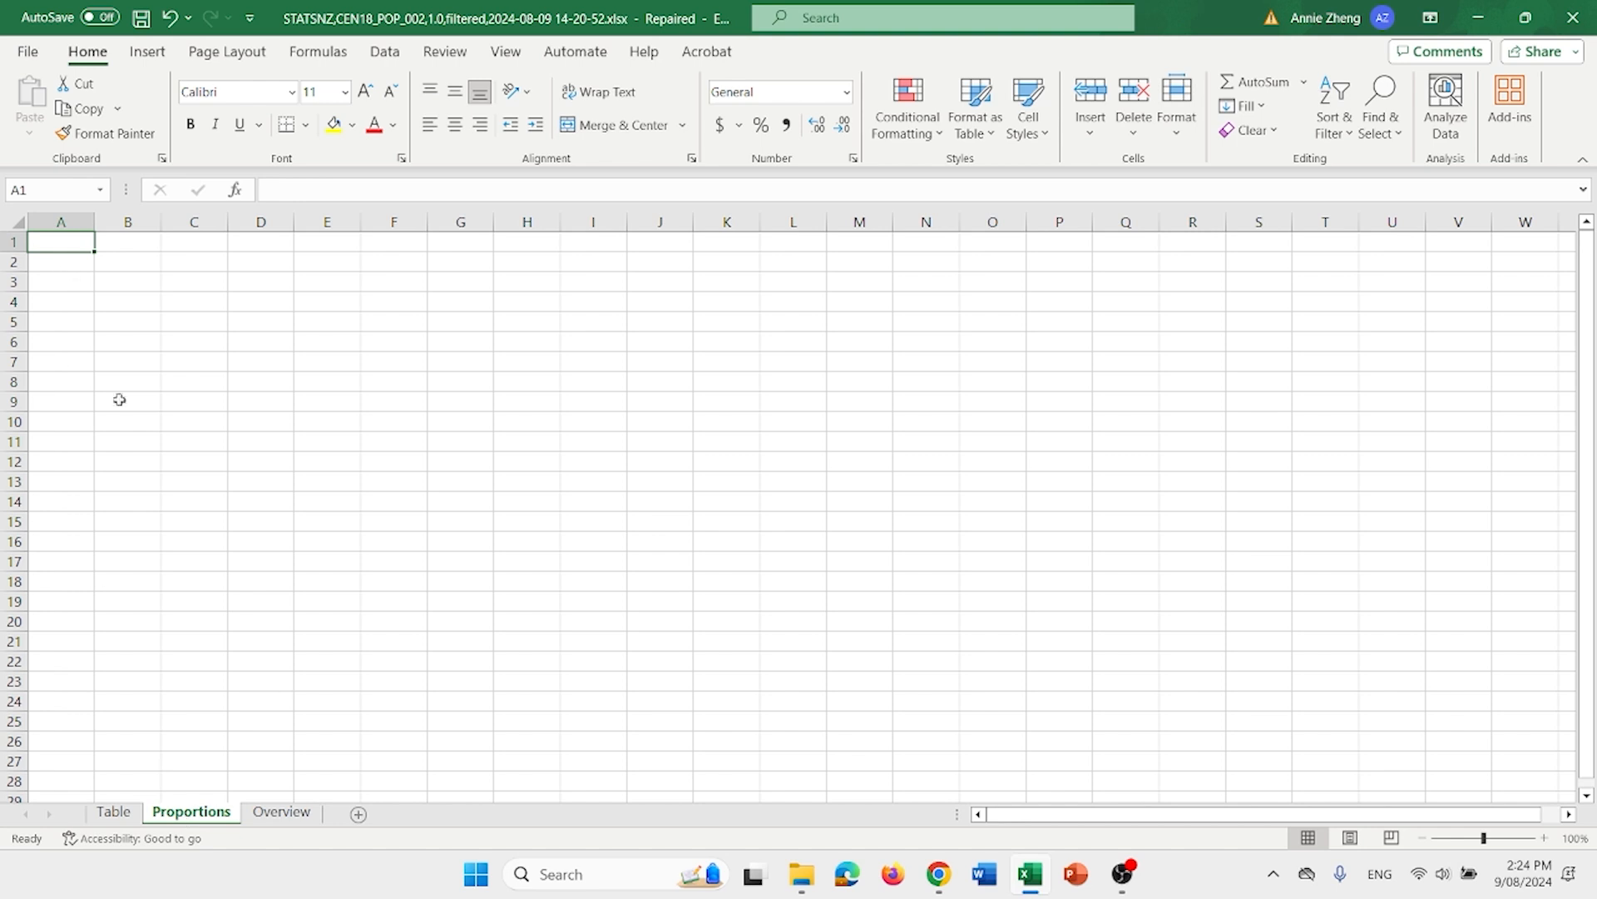
- Copy the Area column on the Table sheet, from its header in B7 down to row 570
left_click(115, 808)
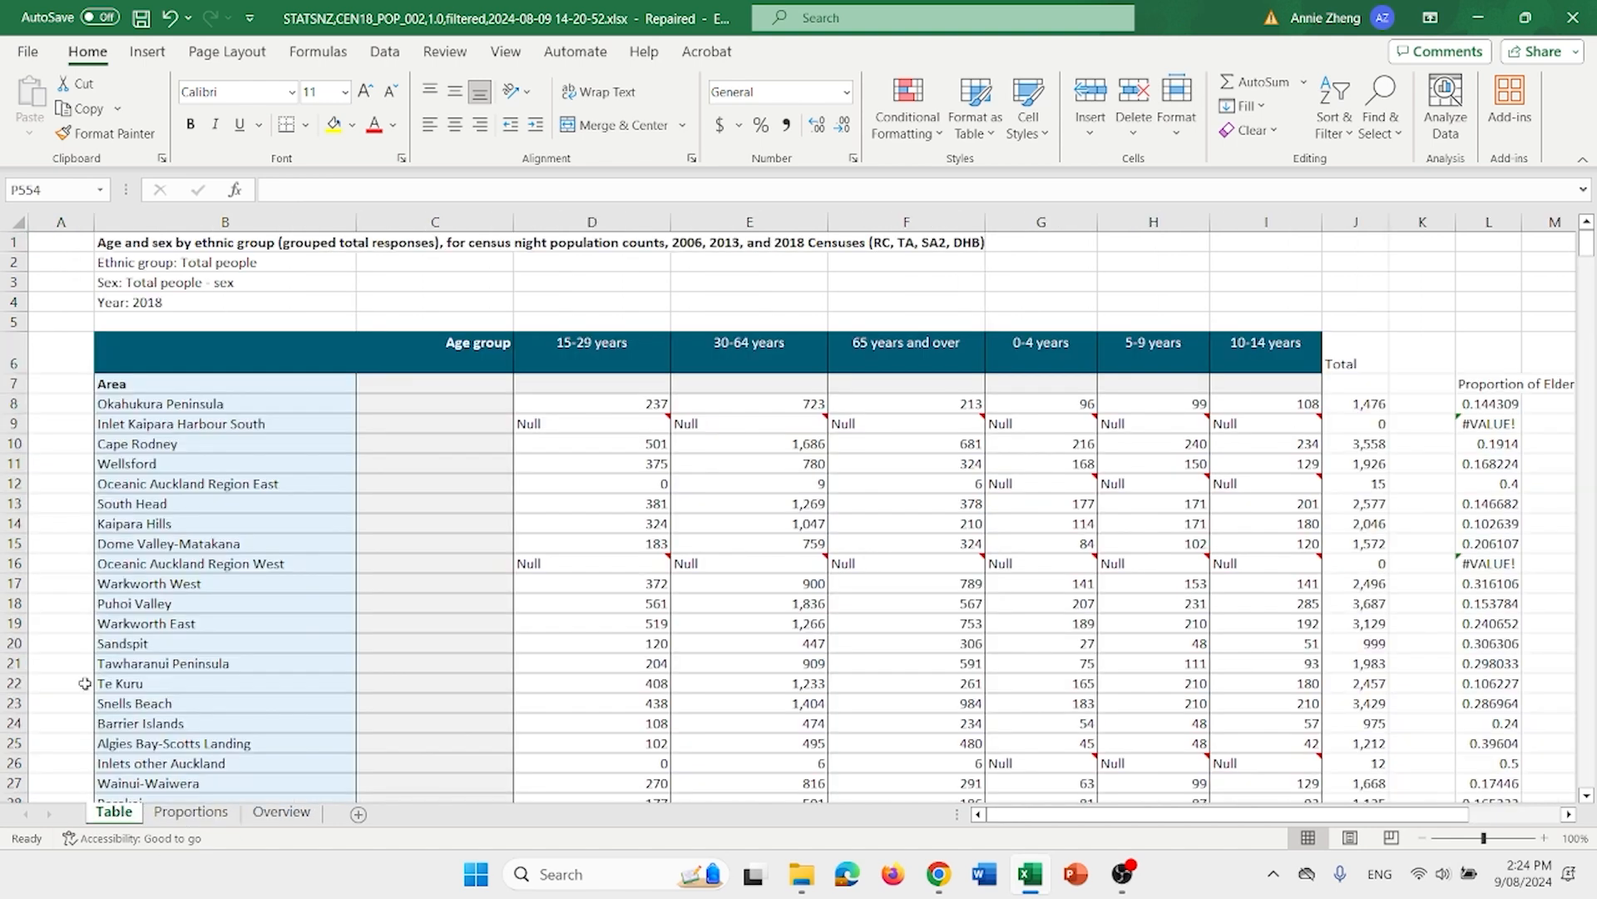
left_click(214, 386)
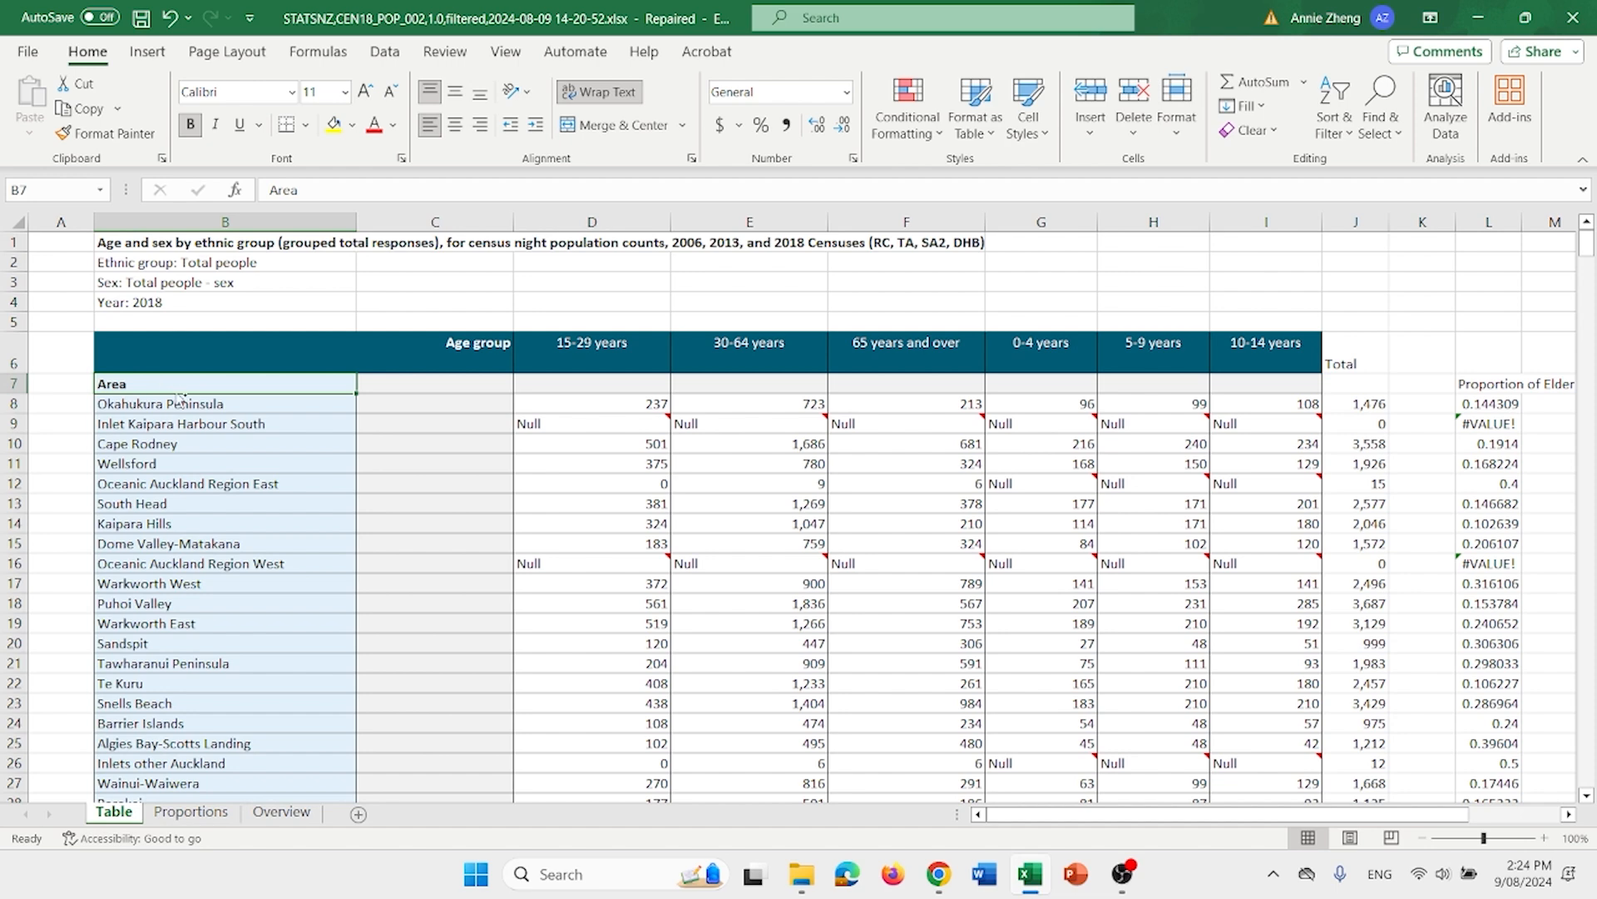
key("ctrl+shift+Down")
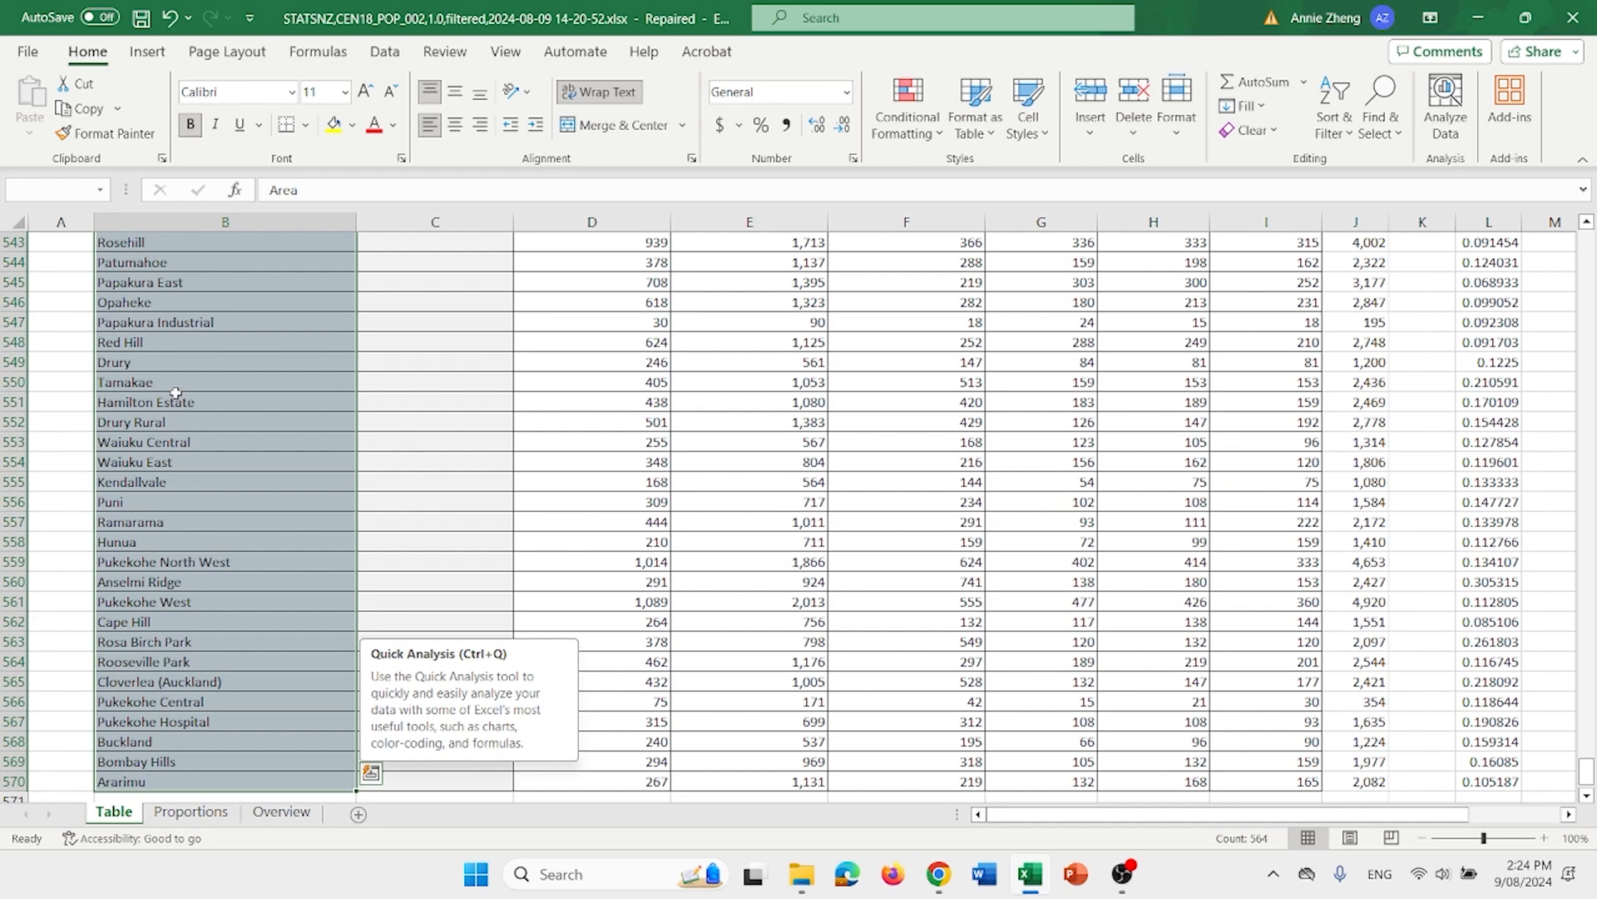
key("ctrl+c")
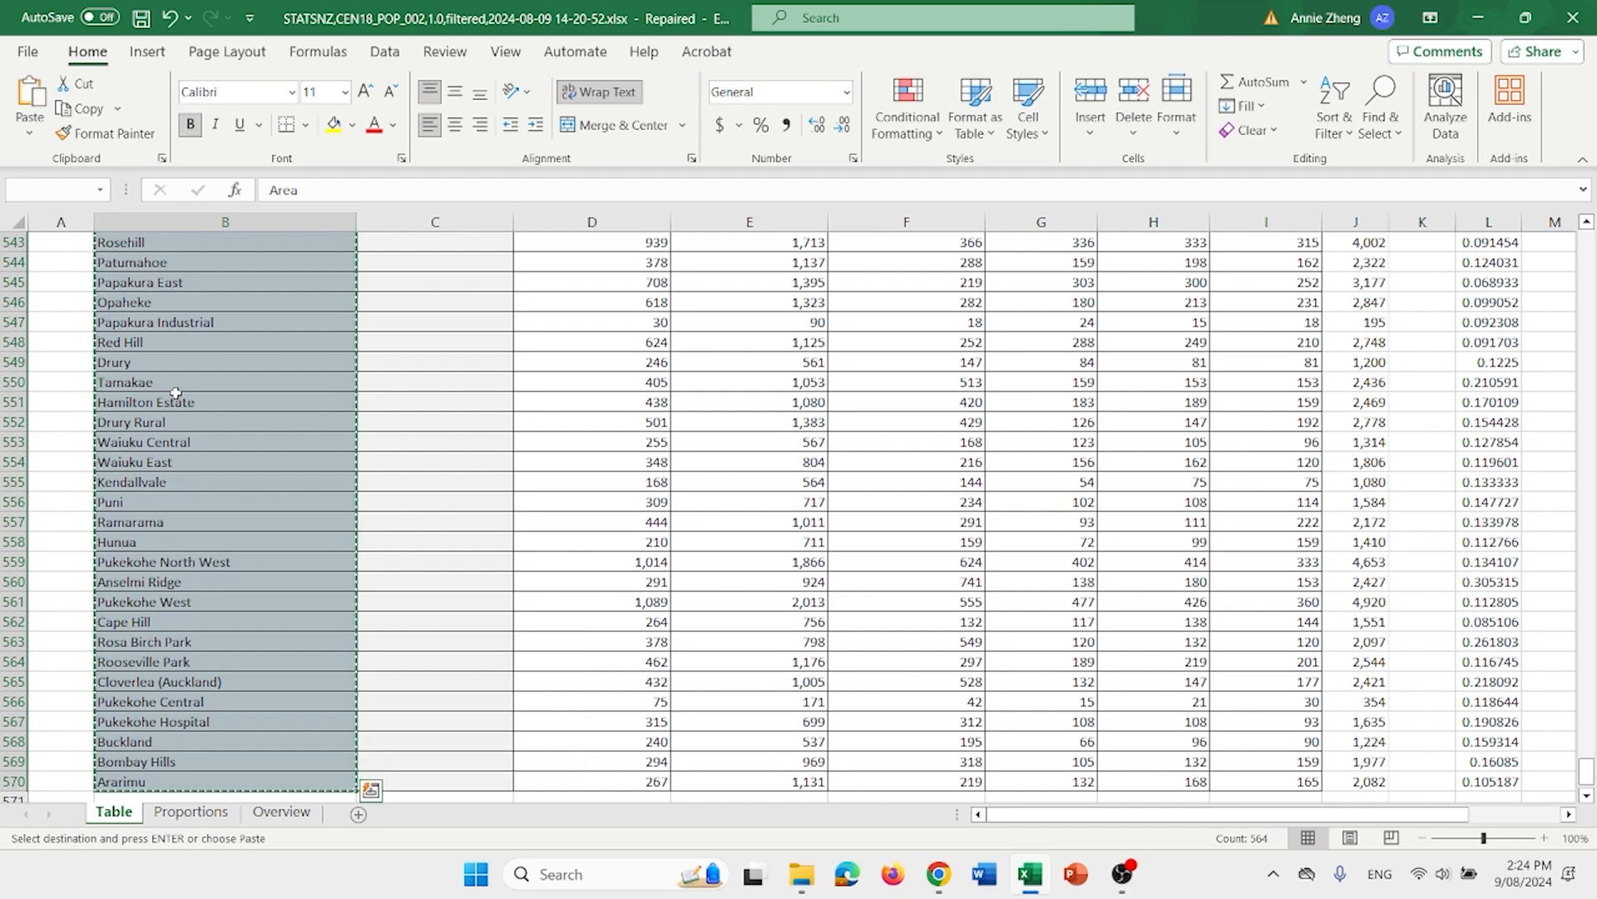
- Paste the area list into the Proportions sheet starting at A1 and widen column A
scroll(176, 392, "down", 2)
scroll(176, 393, "up", 20)
scroll(175, 393, "up", 2)
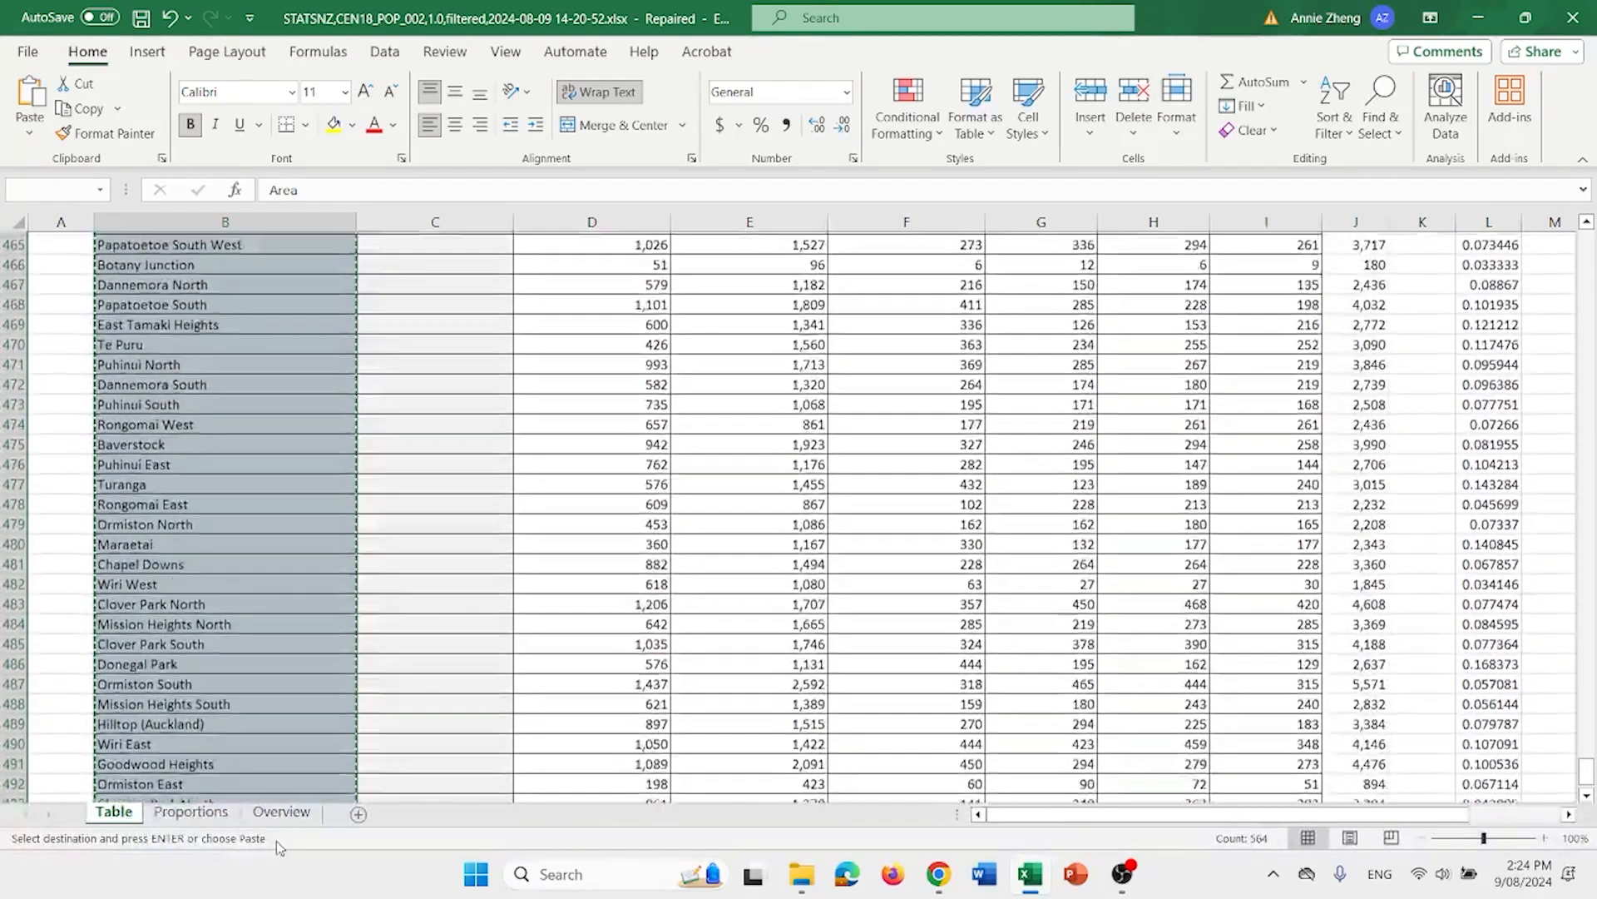
left_click(191, 811)
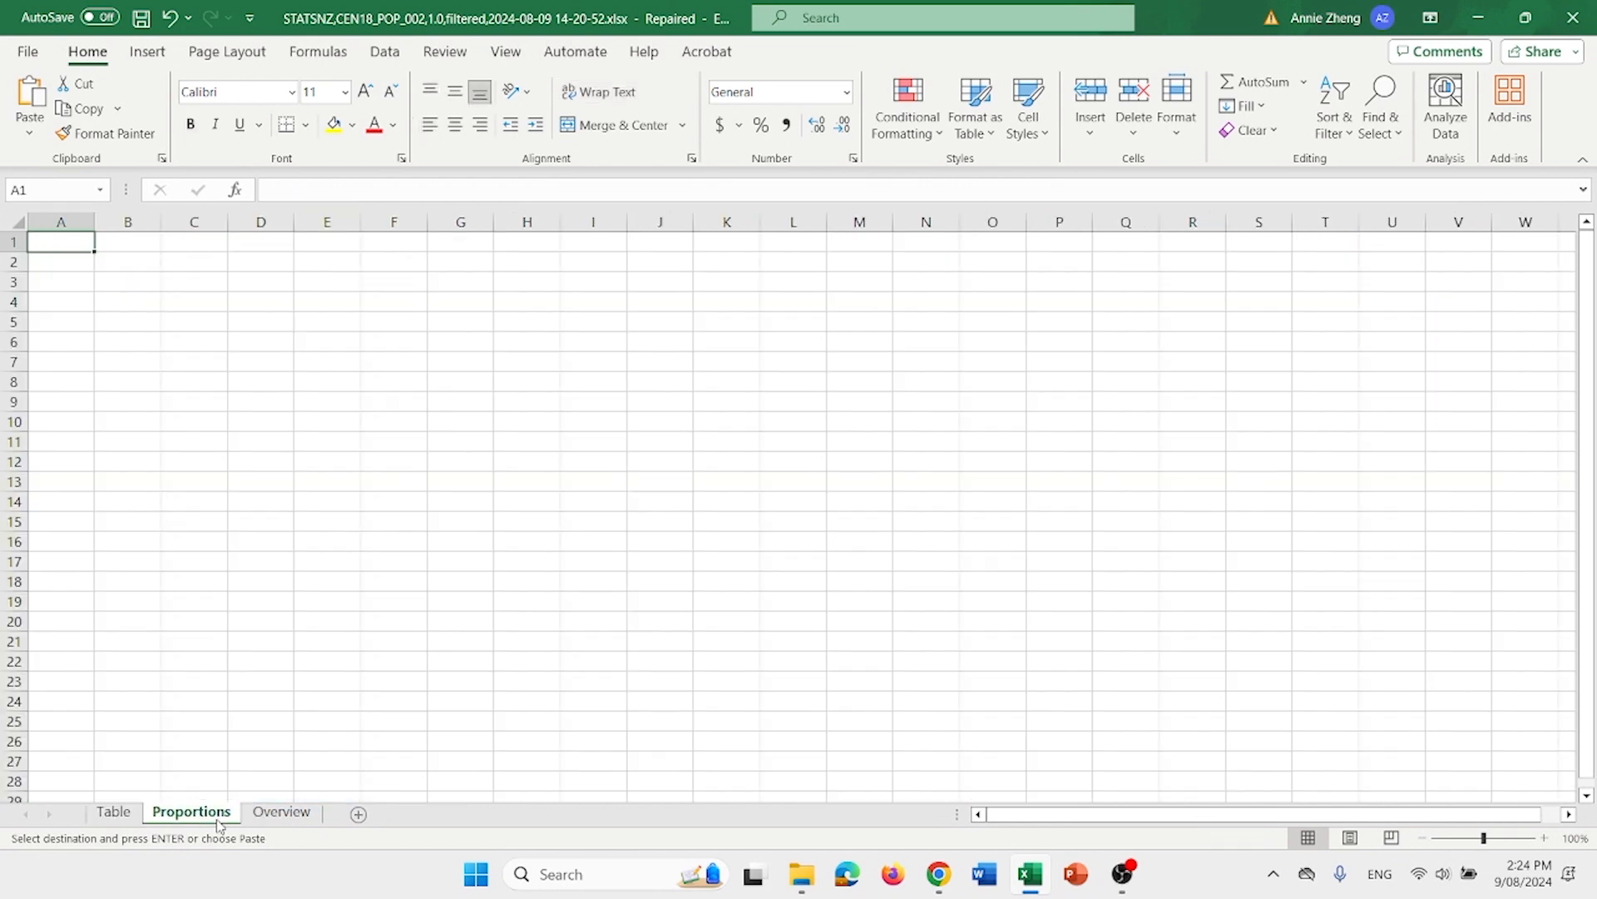
key("ctrl+v")
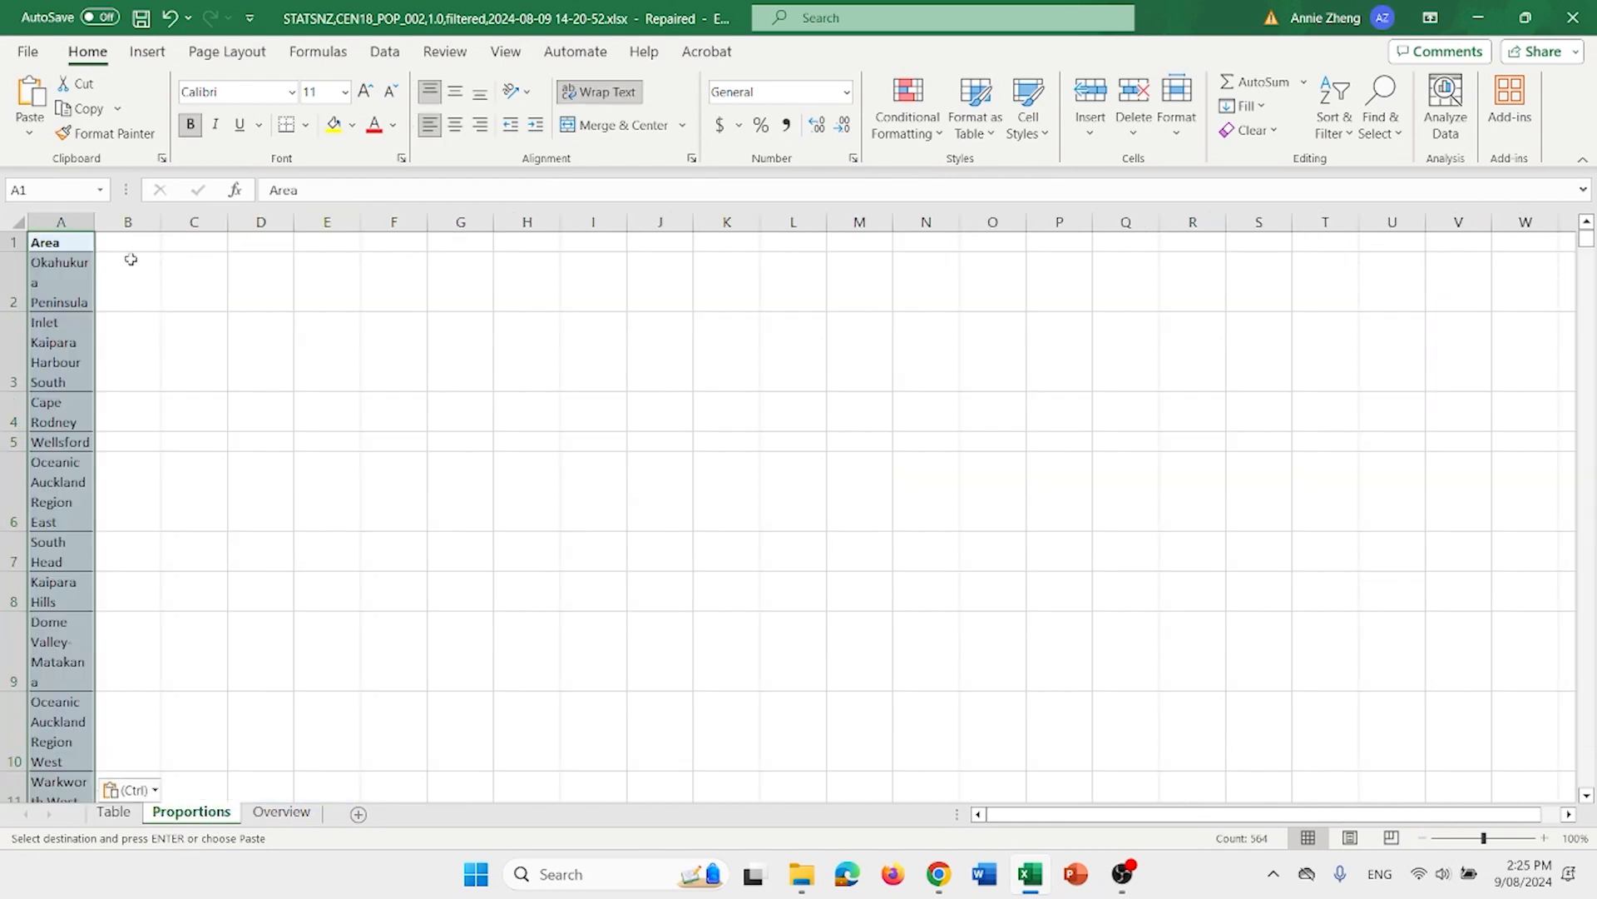
left_click(114, 241)
left_click_drag(106, 223, 145, 223)
left_click(284, 326)
- Copy the Proportion of Elderly column on the Table sheet, from header L7 down to row 570
left_click(114, 811)
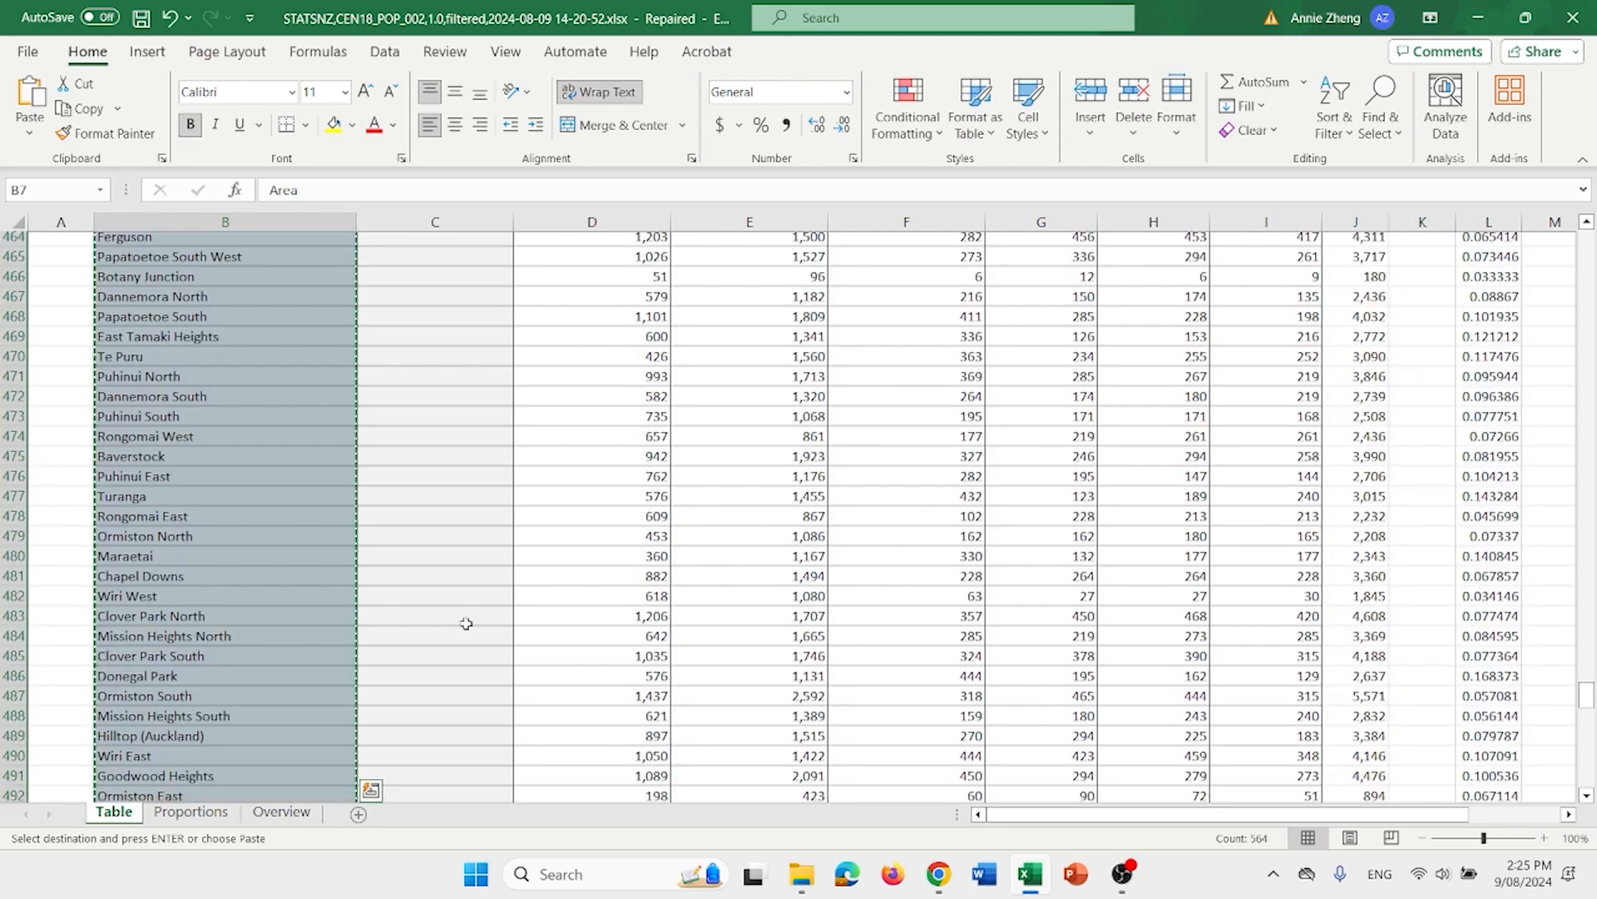
scroll(932, 549, "up", 15)
scroll(932, 548, "up", 20)
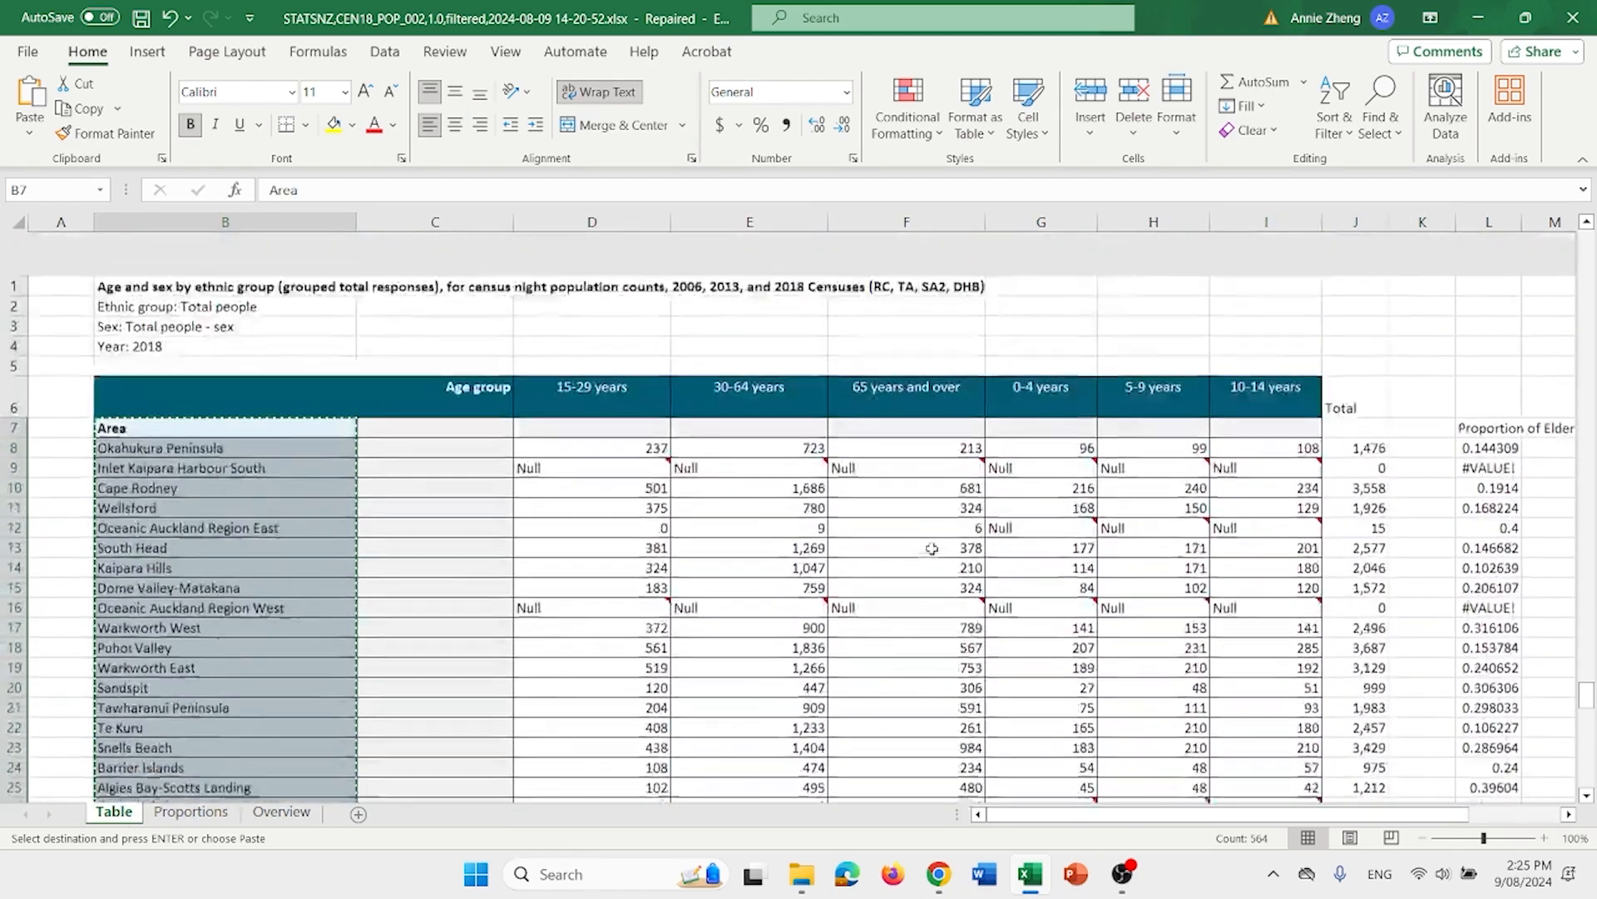
scroll(1192, 461, "right", 3)
scroll(1191, 462, "right", 1)
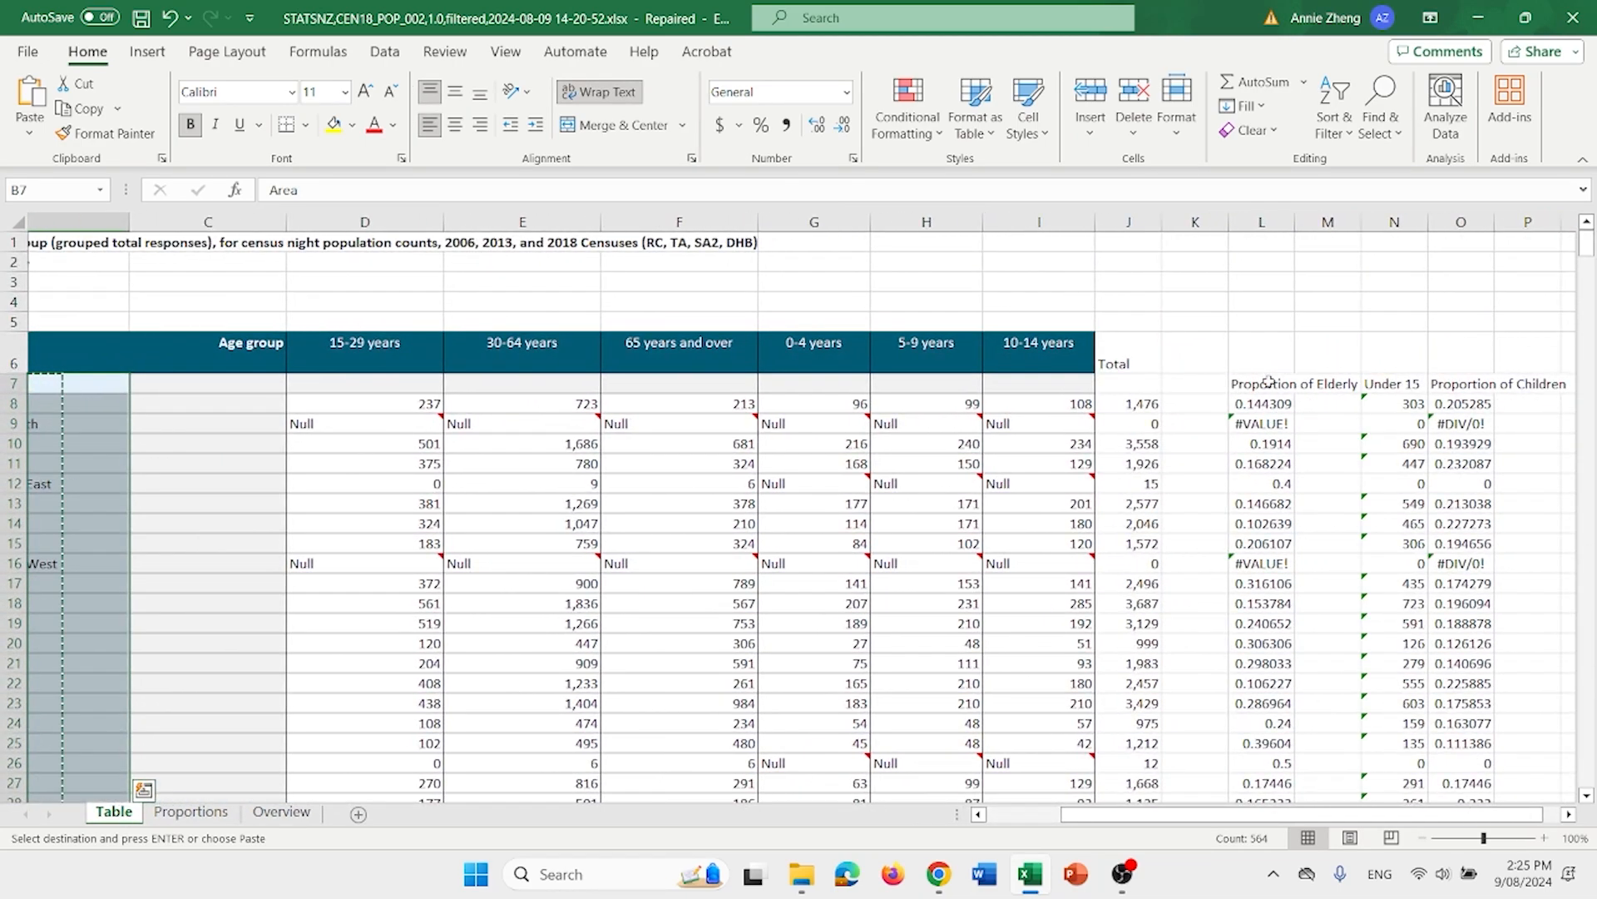
left_click(1266, 382)
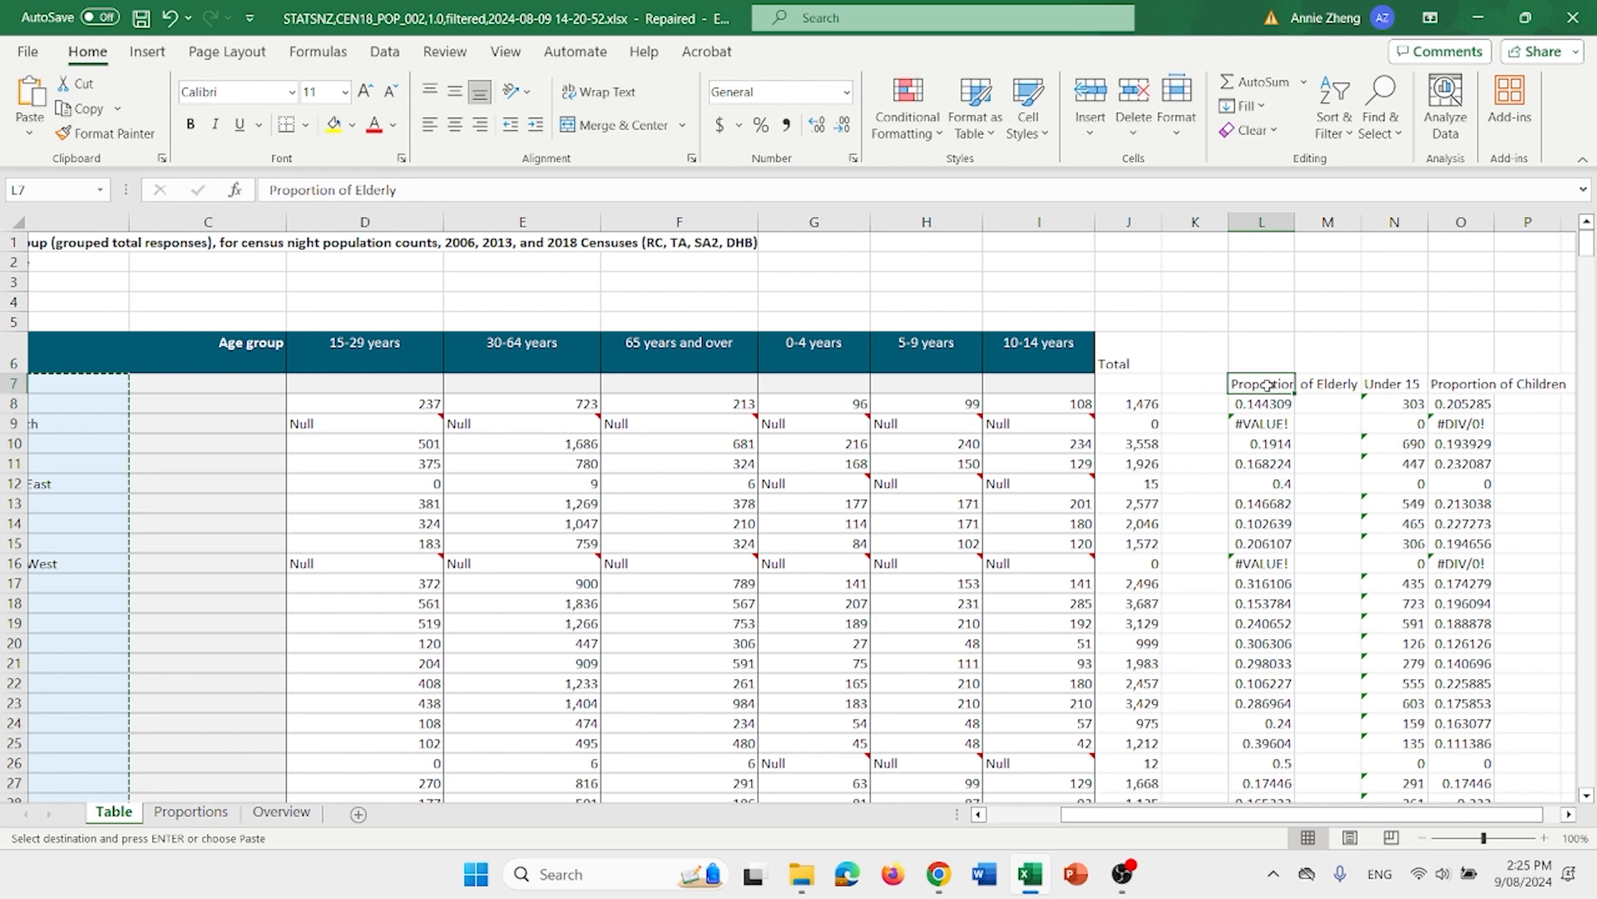
key("ctrl+shift+Down")
key("ctrl+c")
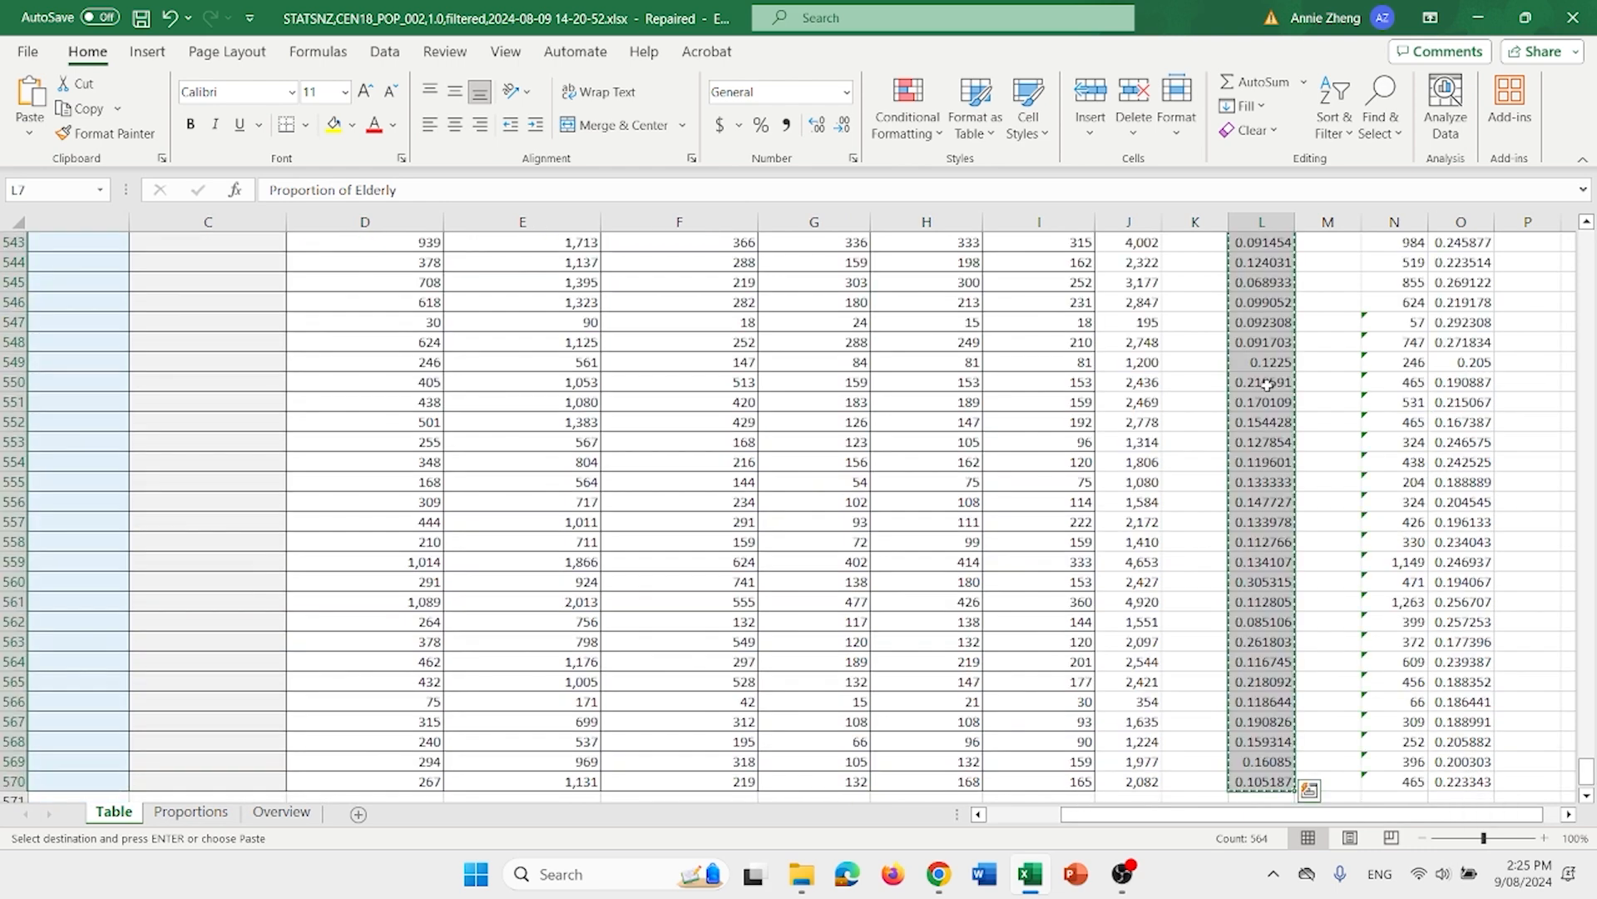
- Paste the elderly proportions as values only at B1 of the Proportions sheet and autofit column B
left_click(200, 812)
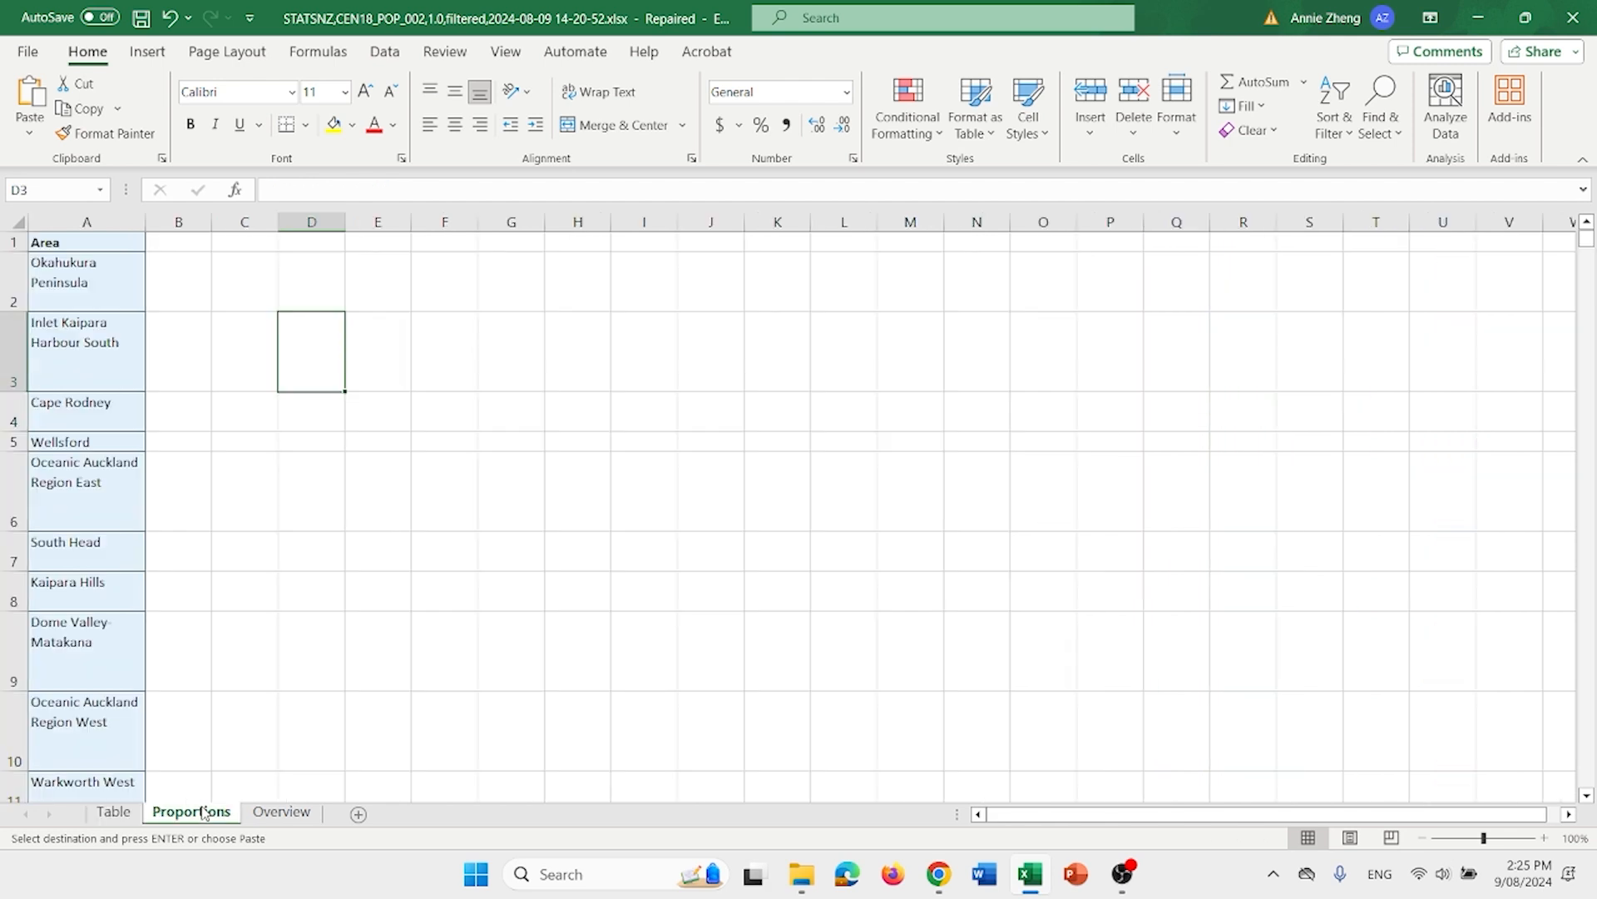
left_click(177, 245)
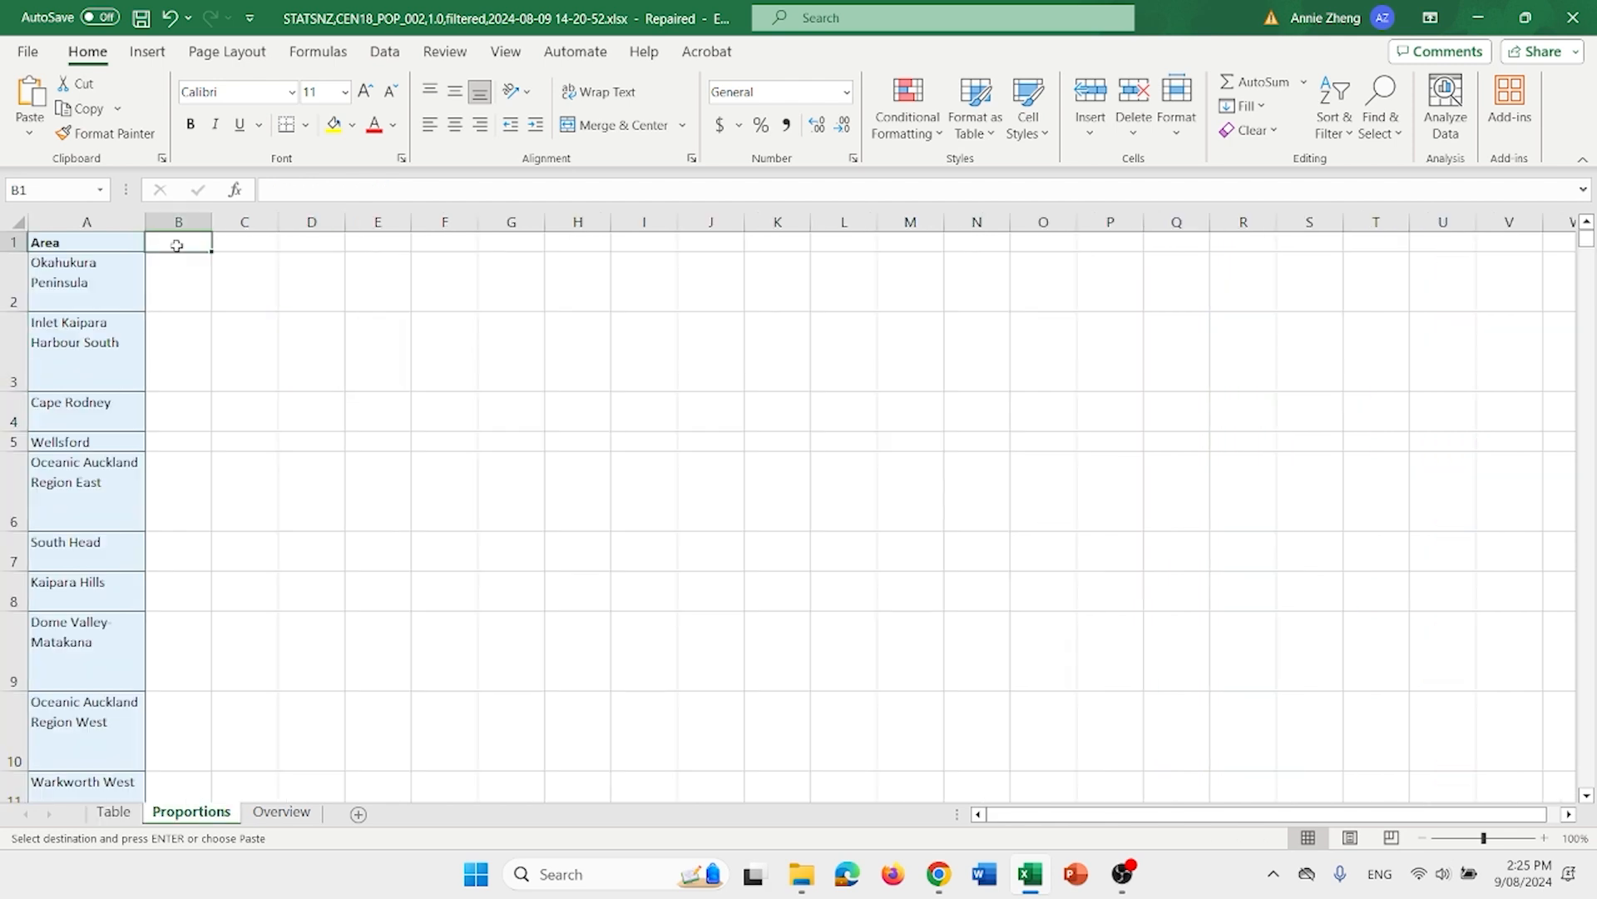
right_click(178, 245)
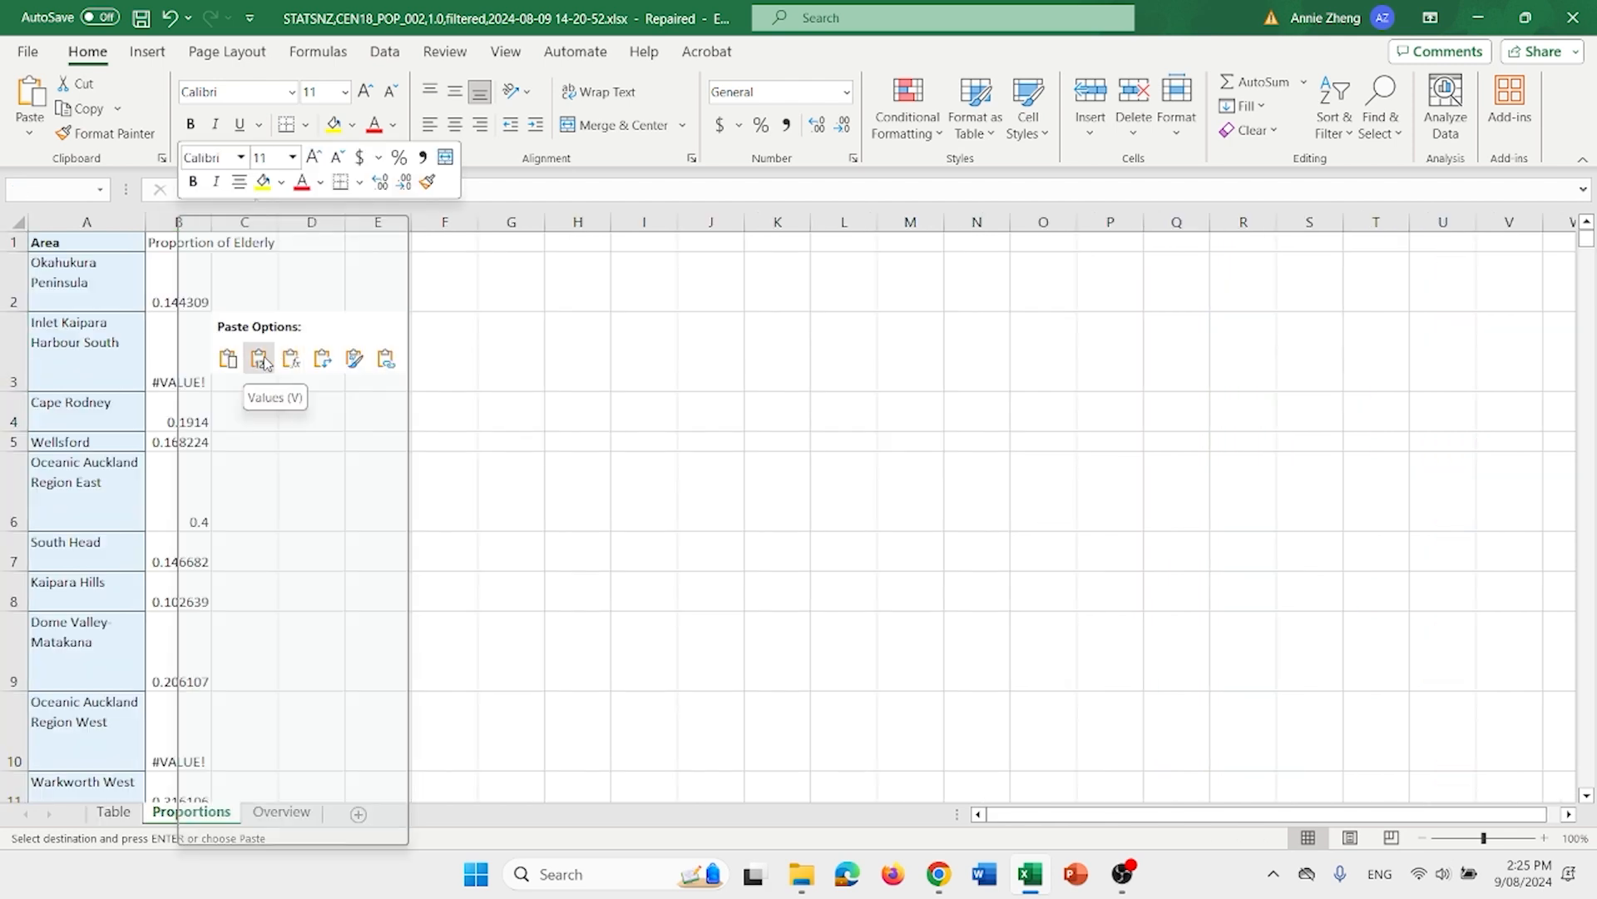
left_click(263, 361)
double_click(212, 221)
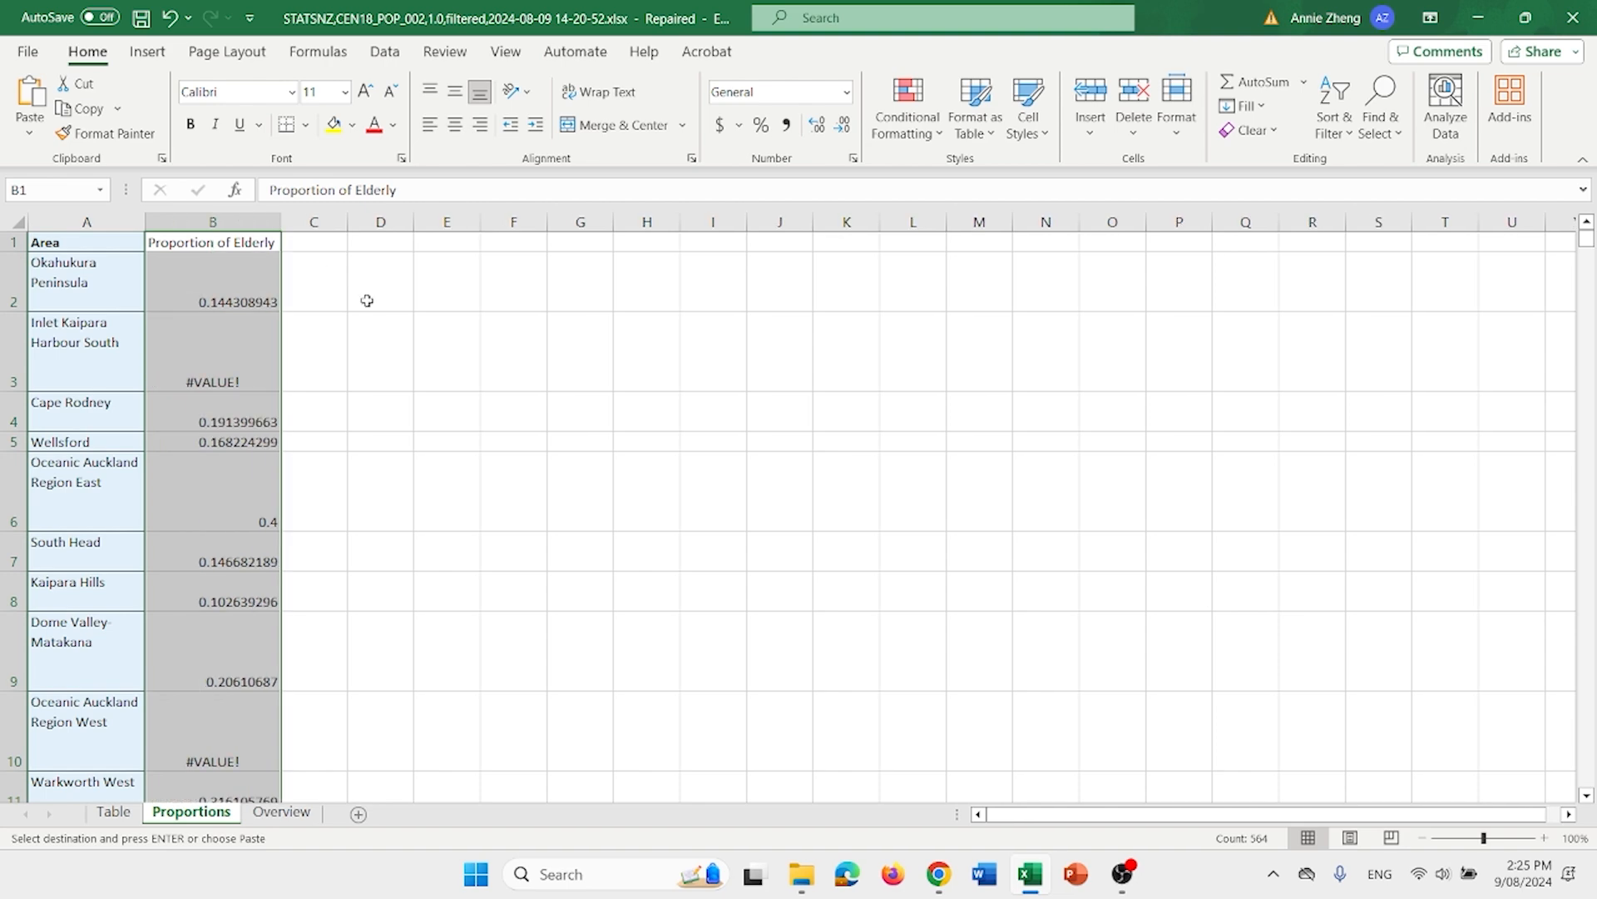
left_click(319, 274)
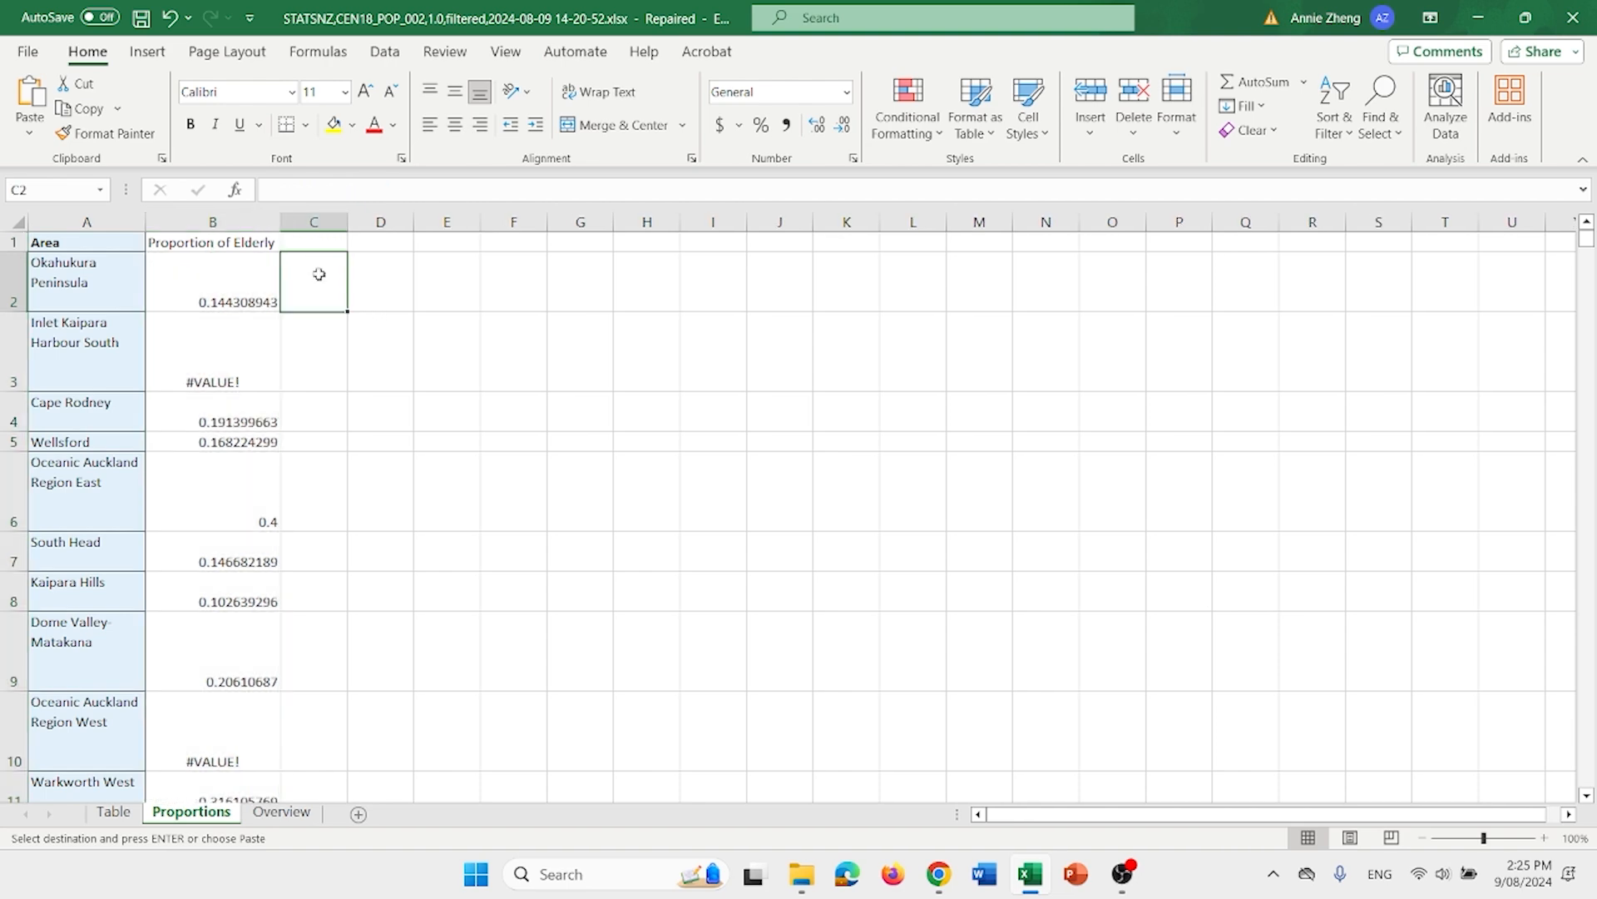
- Copy the Proportion of Children column on the Table sheet, from header O7 down to row 570
left_click(125, 819)
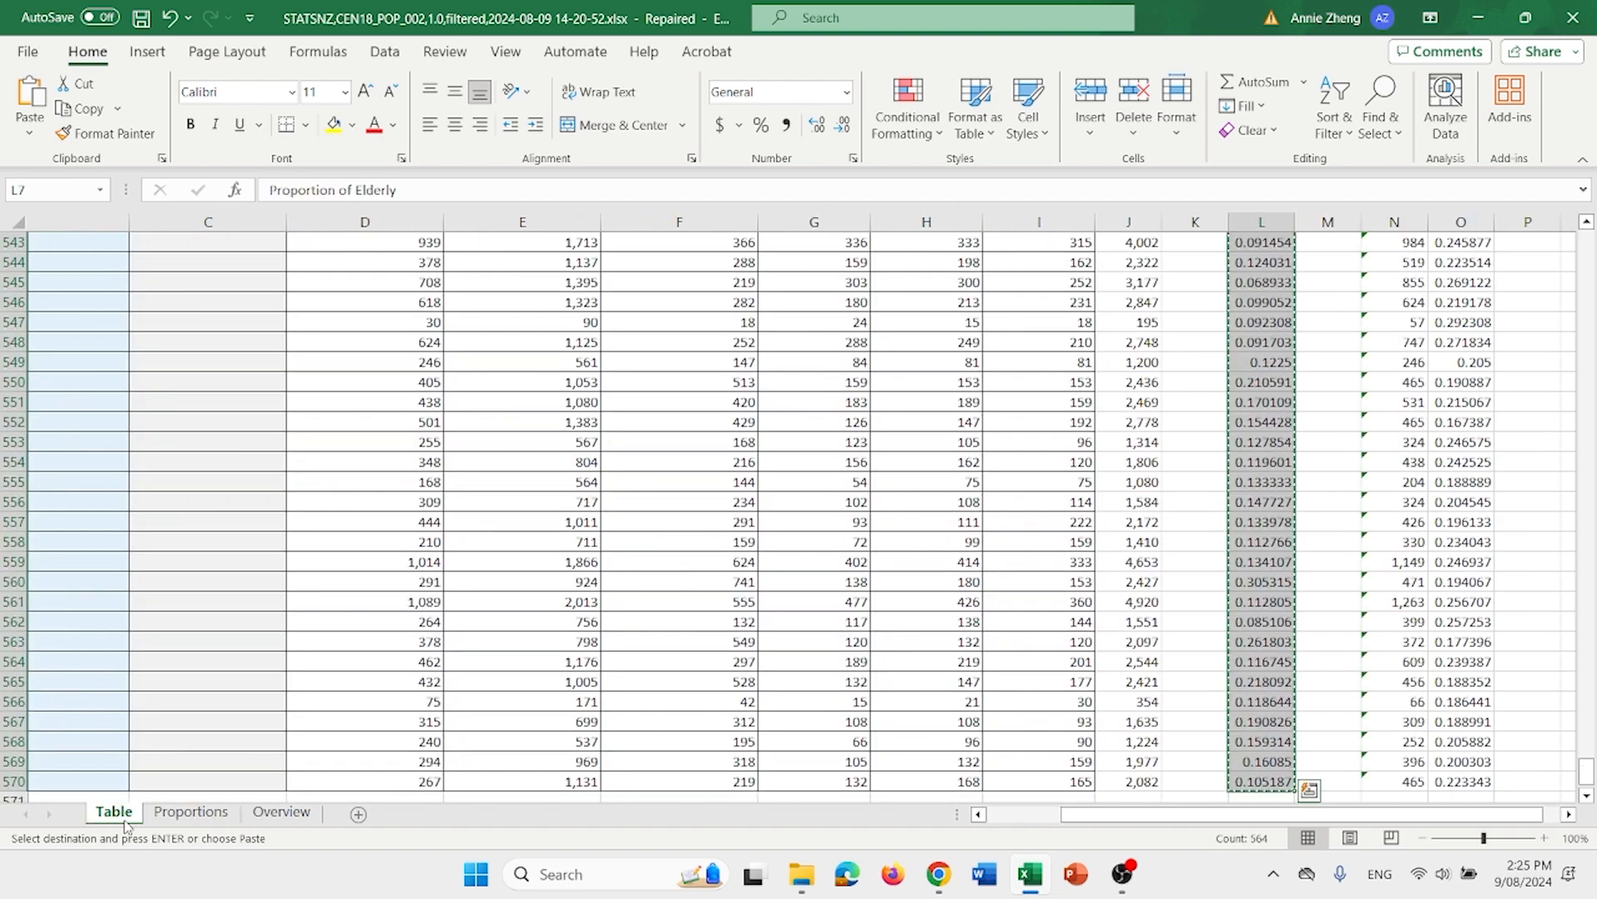
scroll(1406, 620, "up", 15)
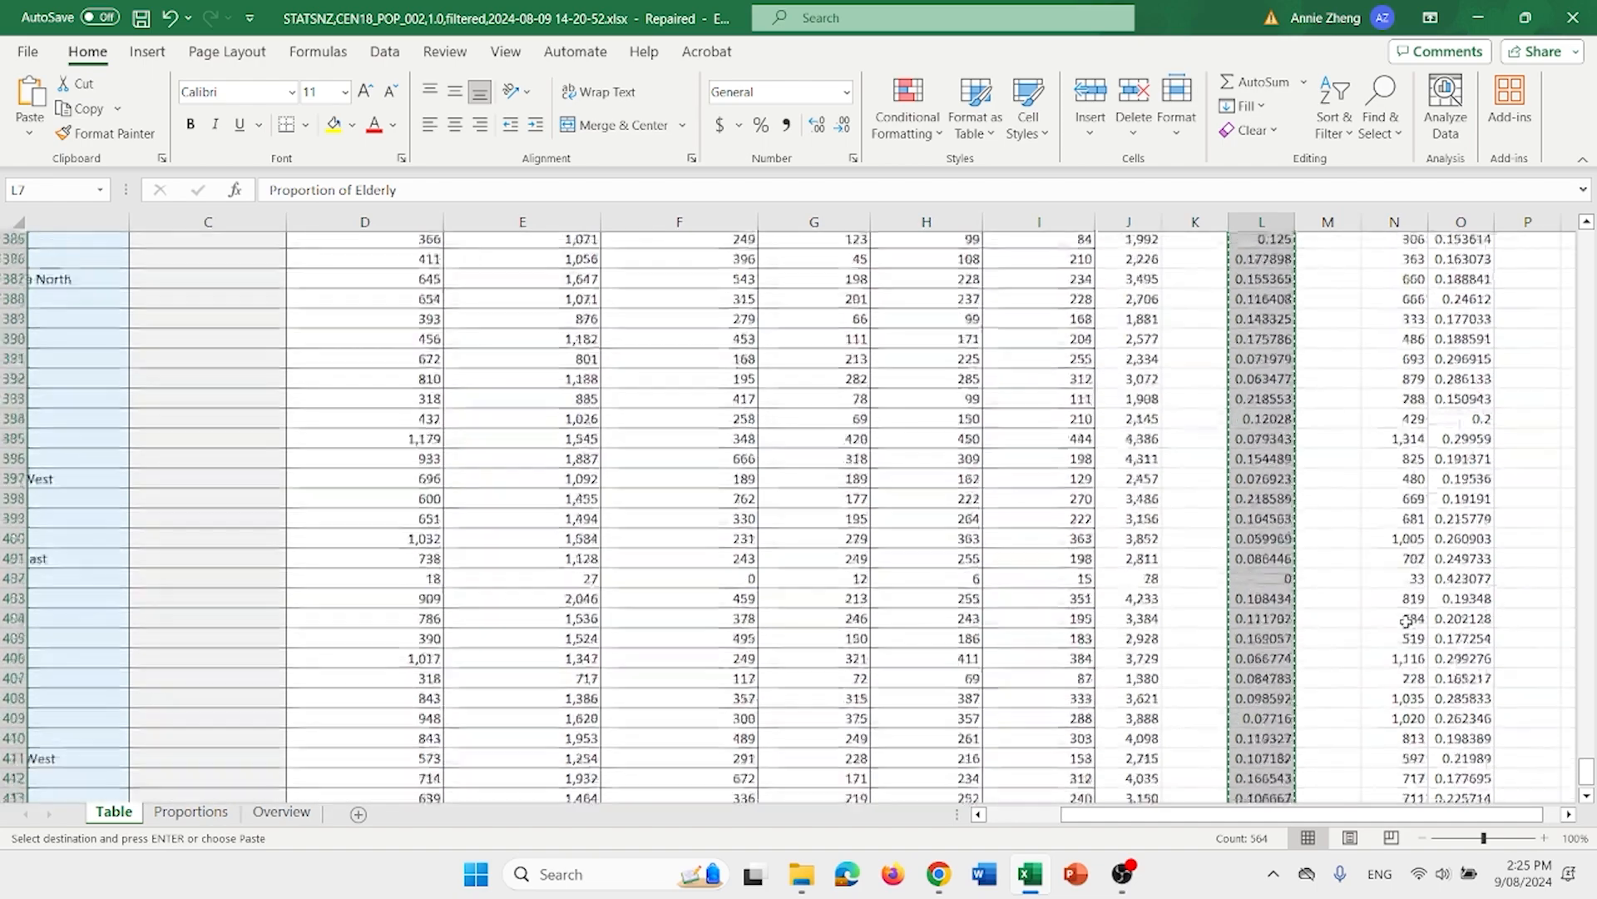
scroll(1406, 621, "up", 19)
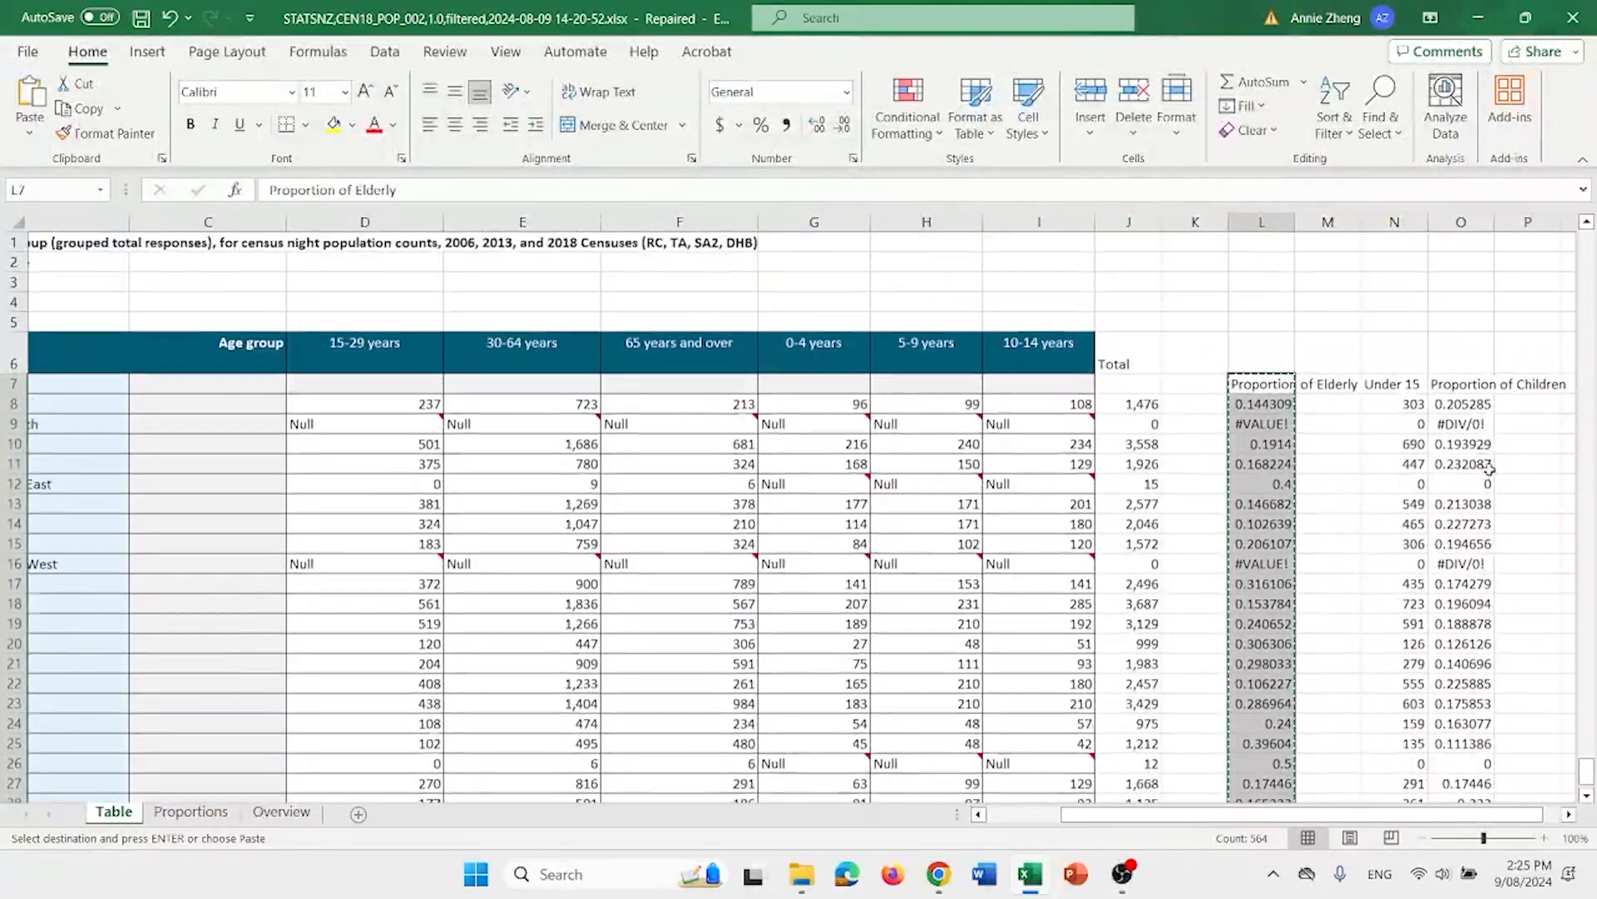
left_click(1462, 385)
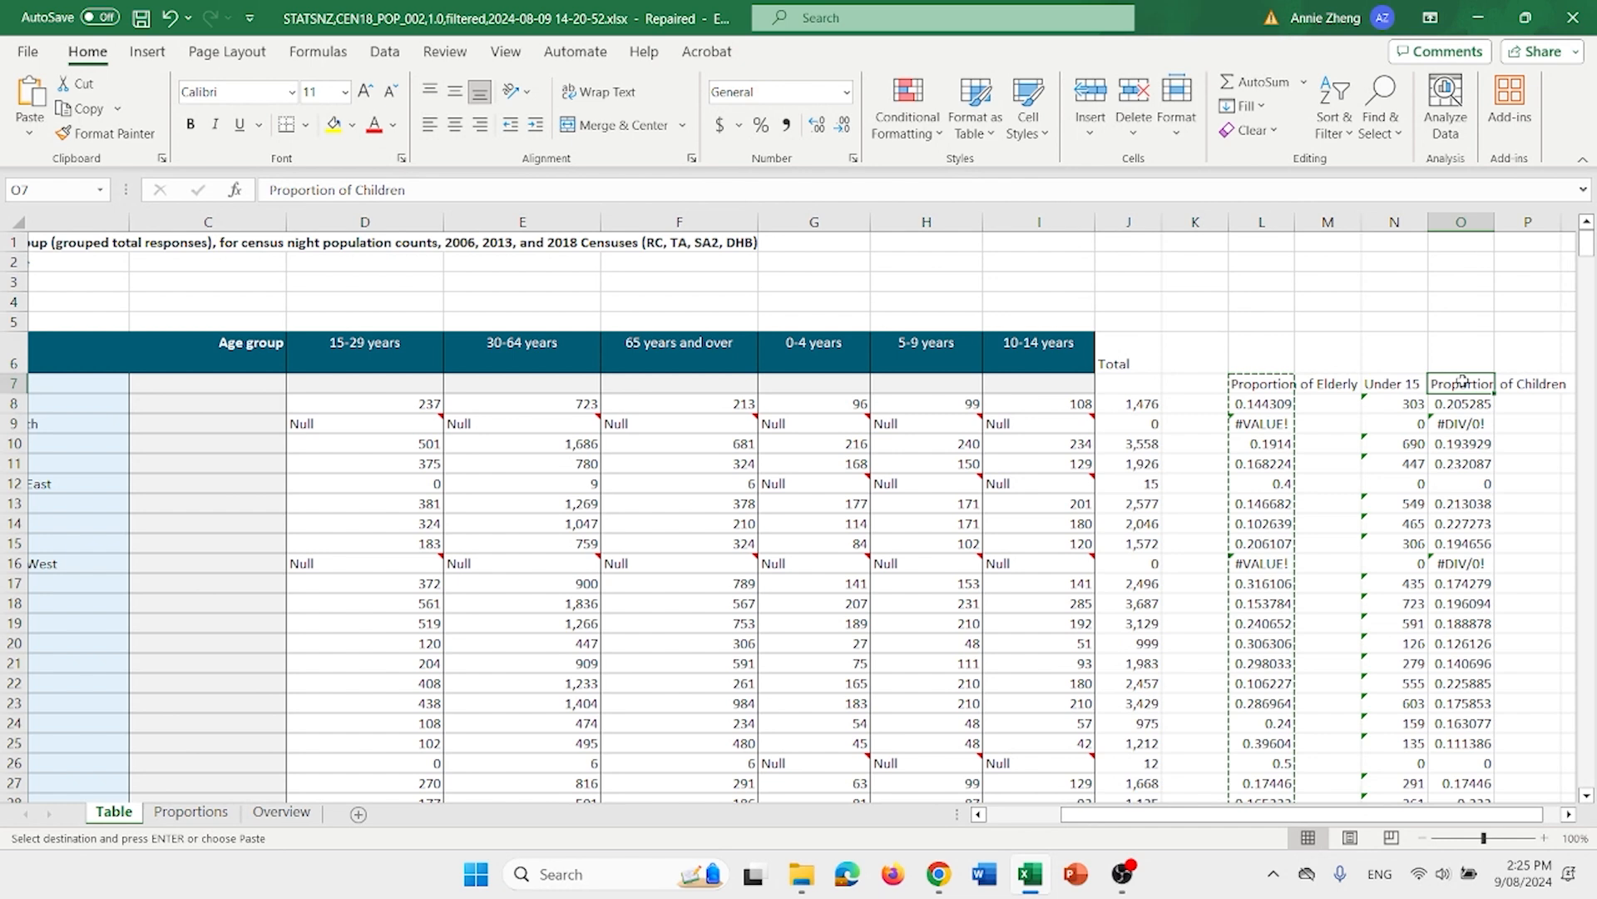
key("ctrl+shift+Down")
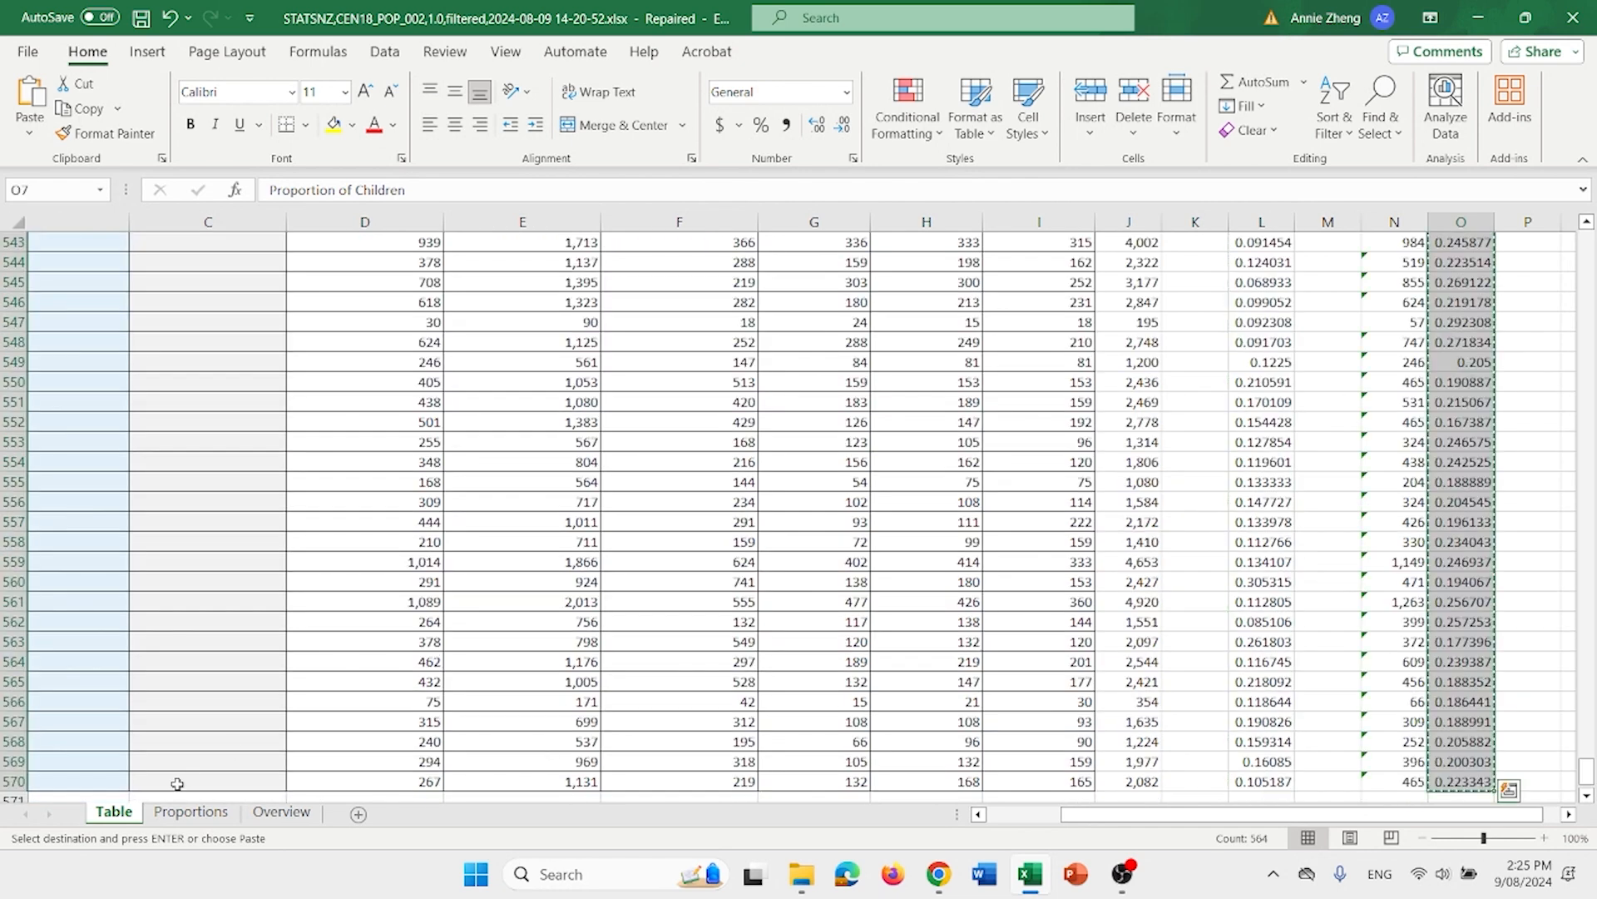
- Paste the children proportions as values only at C1 of the Proportions sheet and autofit column C
left_click(185, 820)
left_click(331, 240)
right_click(331, 240)
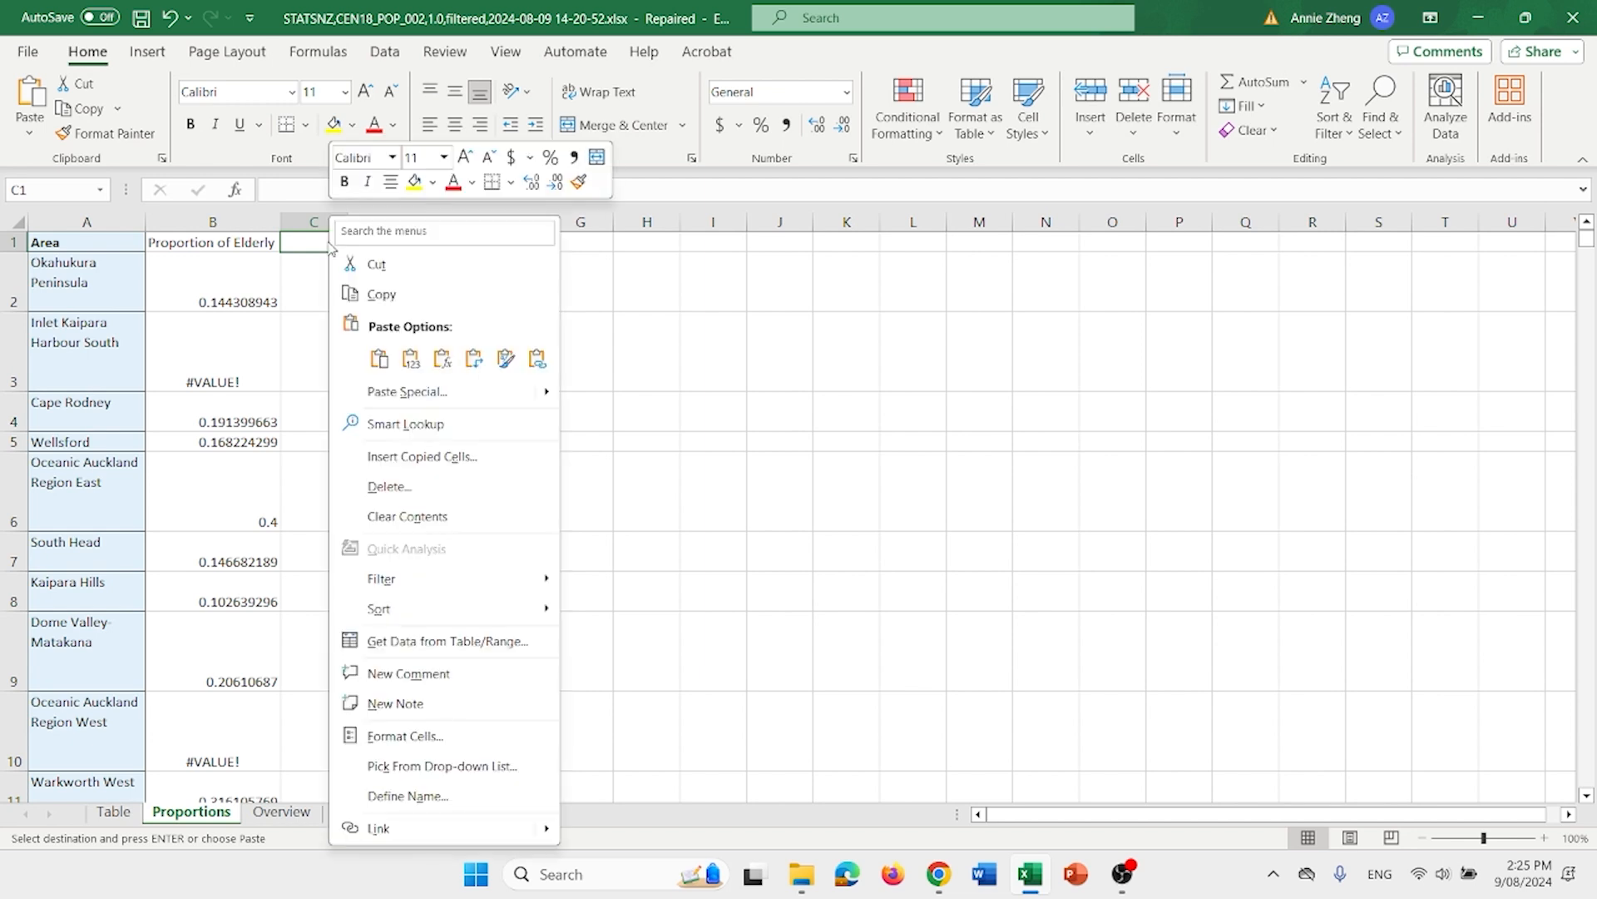
left_click(411, 358)
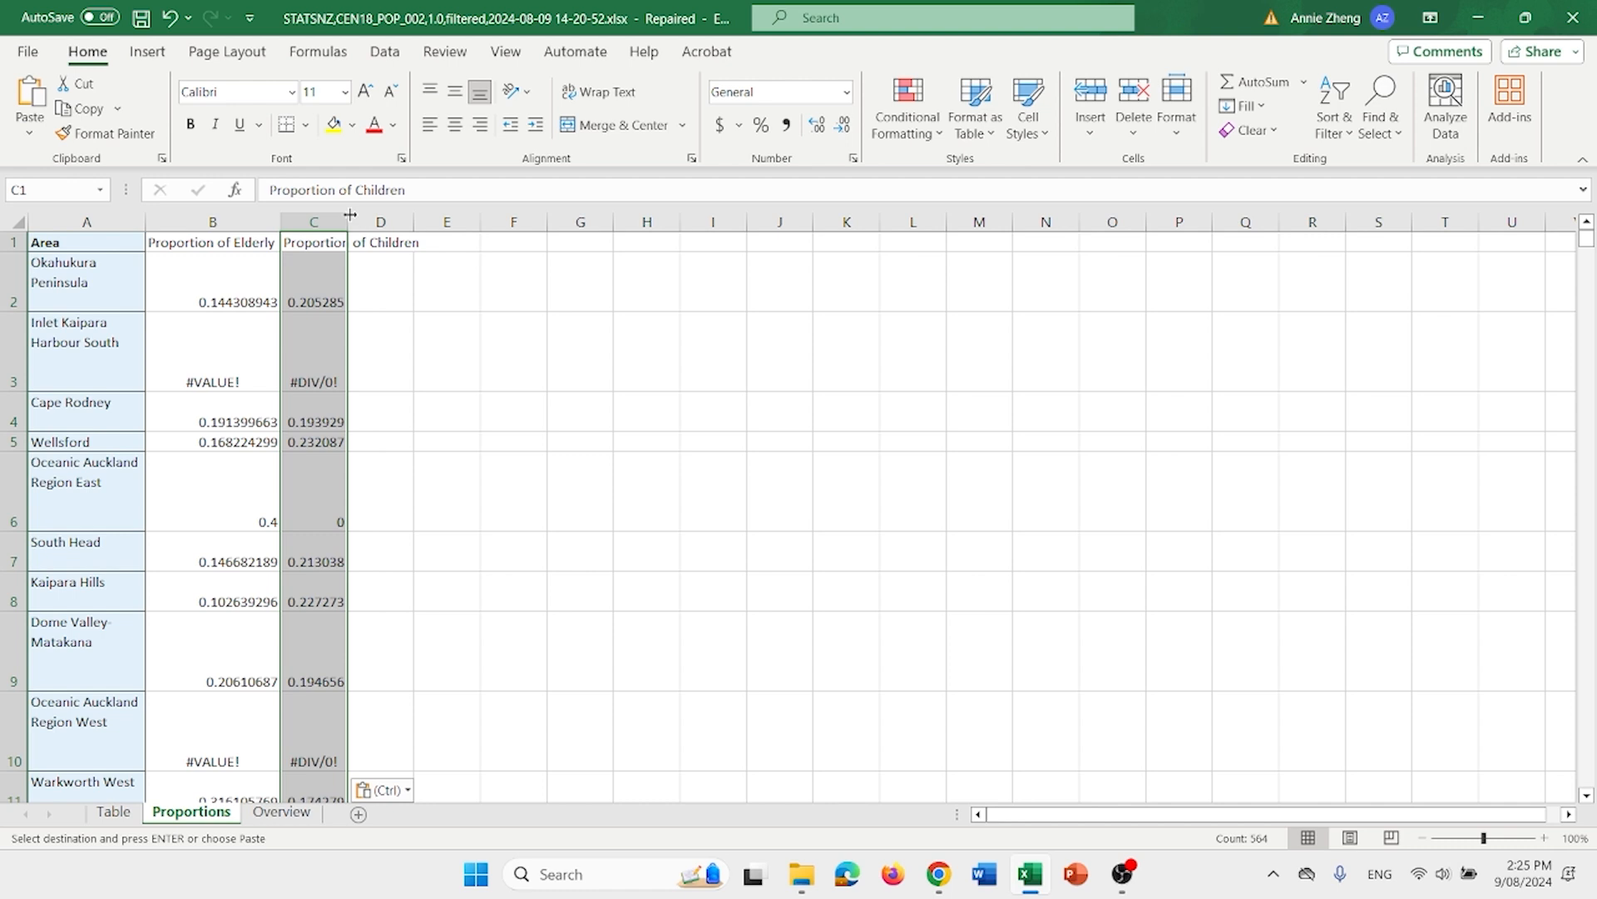
double_click(348, 218)
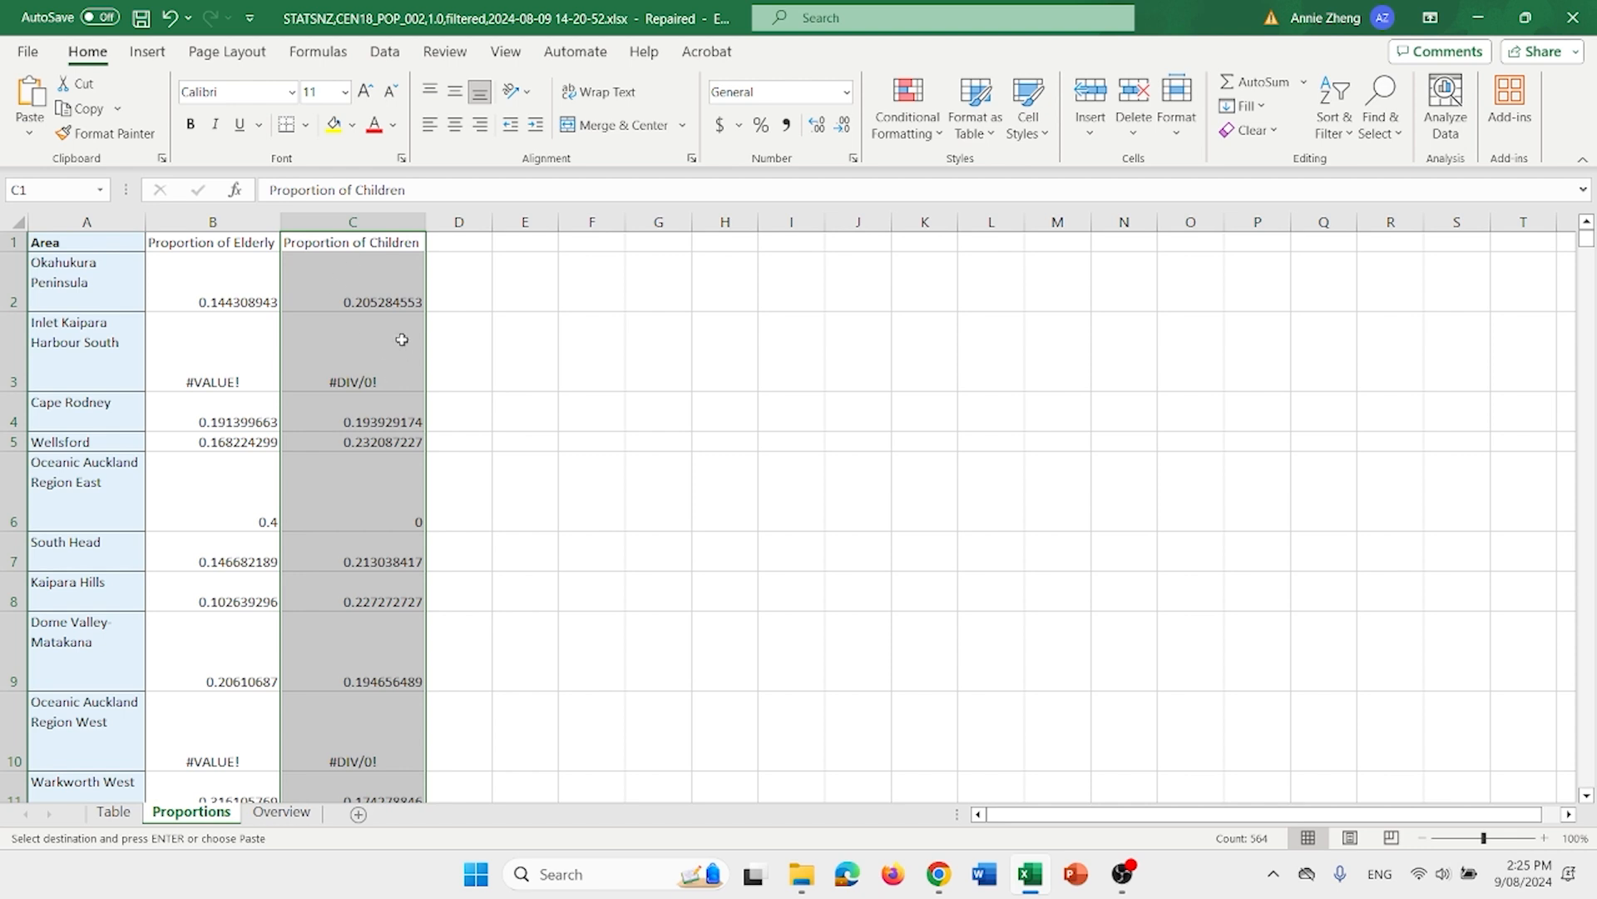
left_click(474, 304)
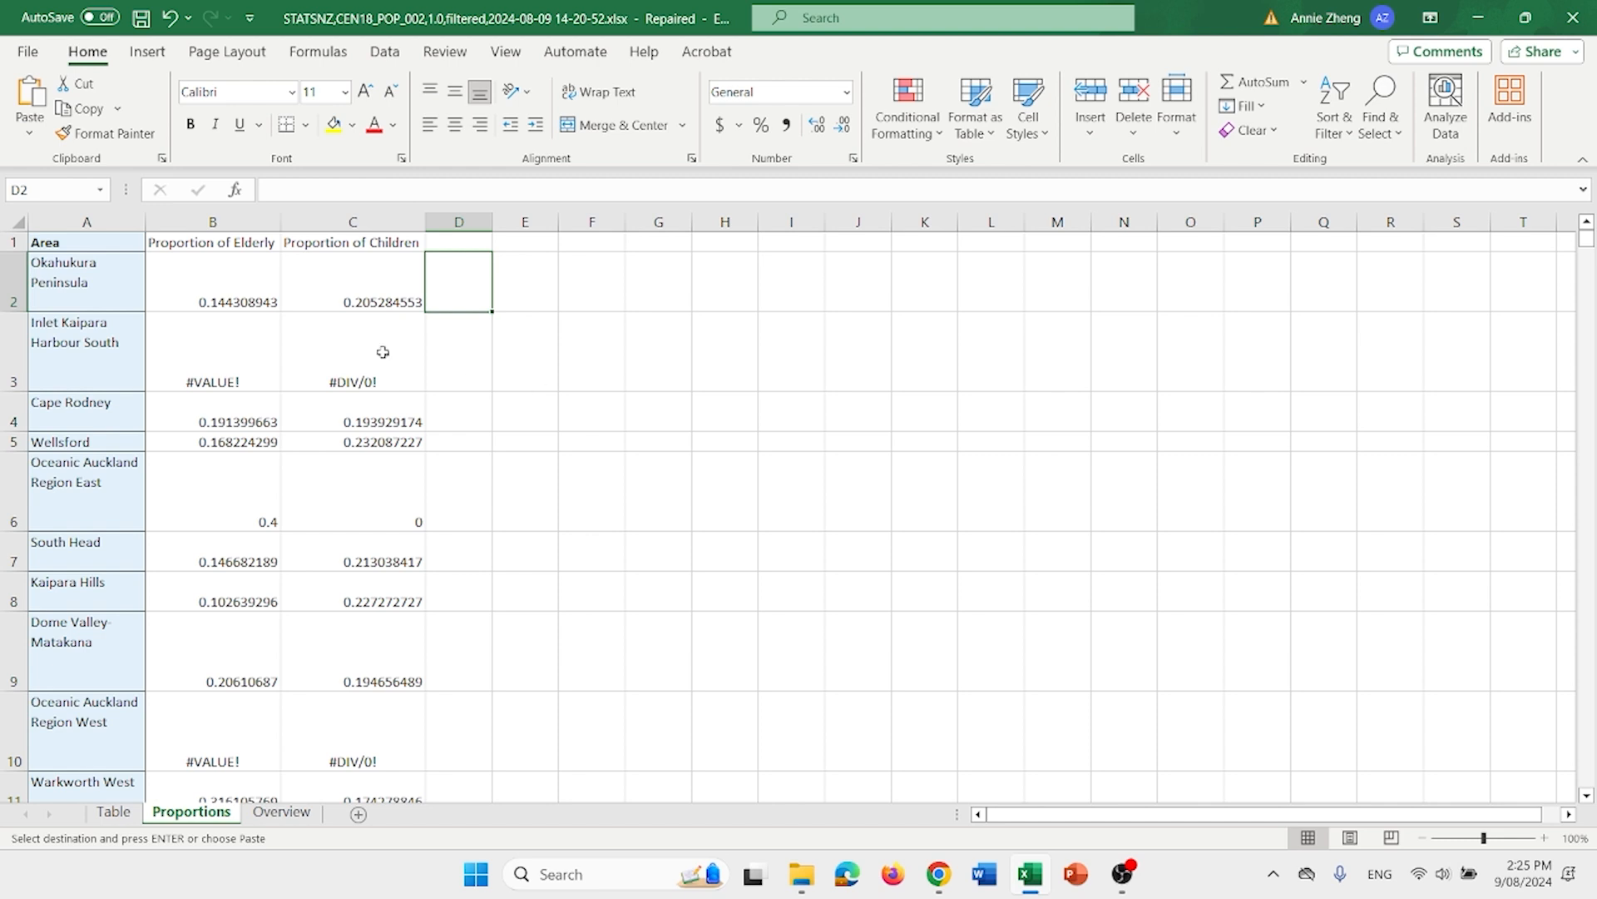
- Replace every #VALUE! entry on the Proportions sheet with Null
left_click(215, 357)
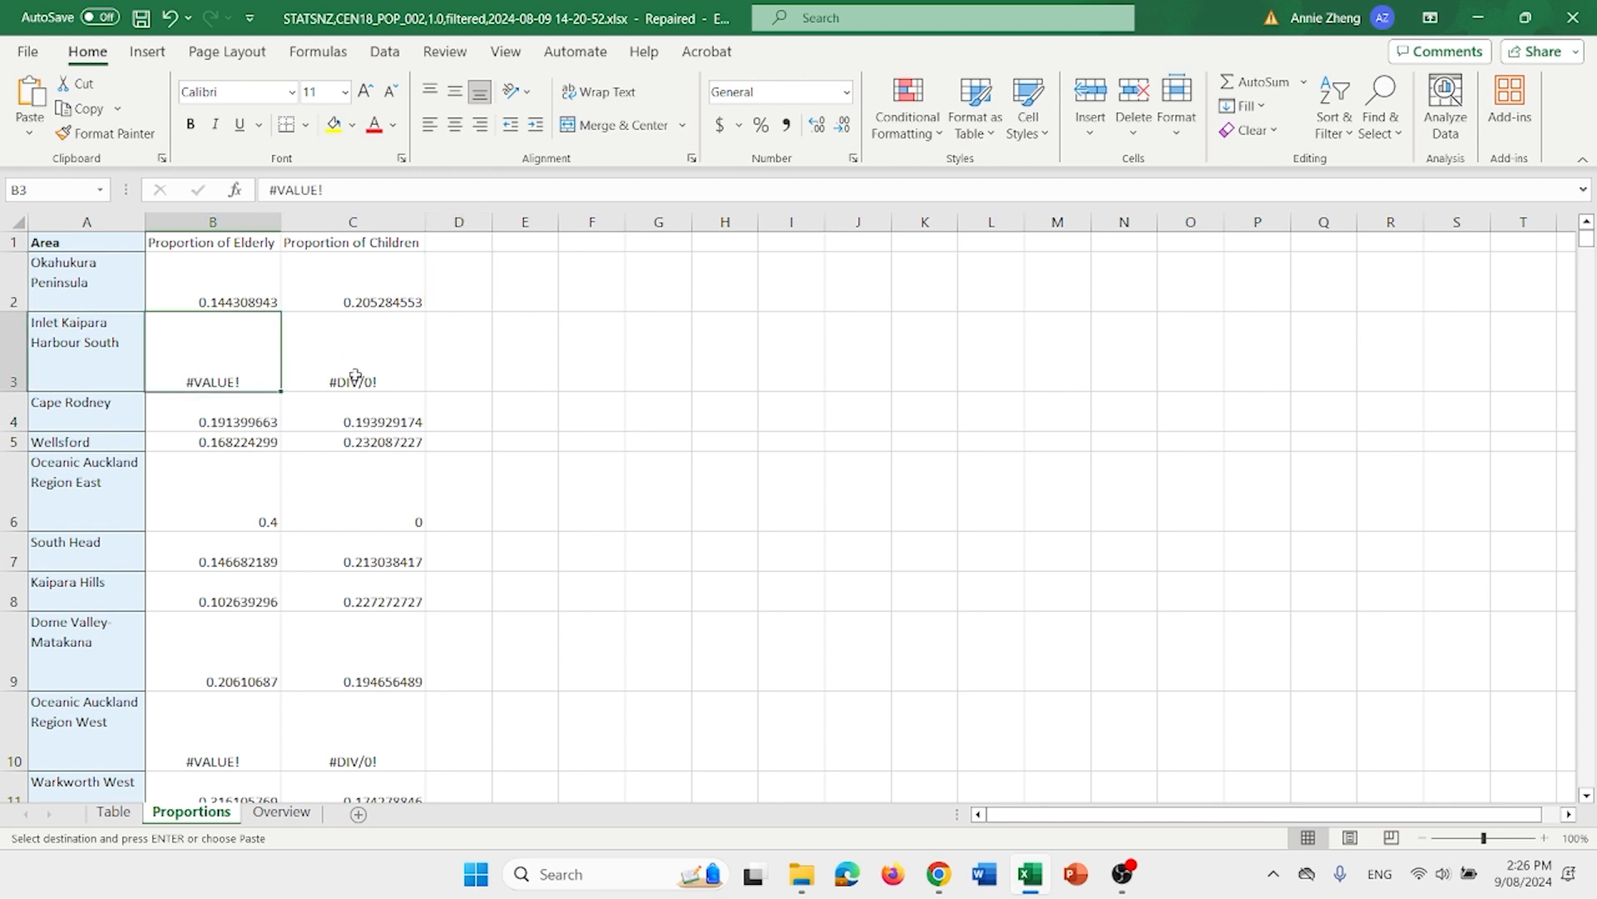
left_click(543, 349)
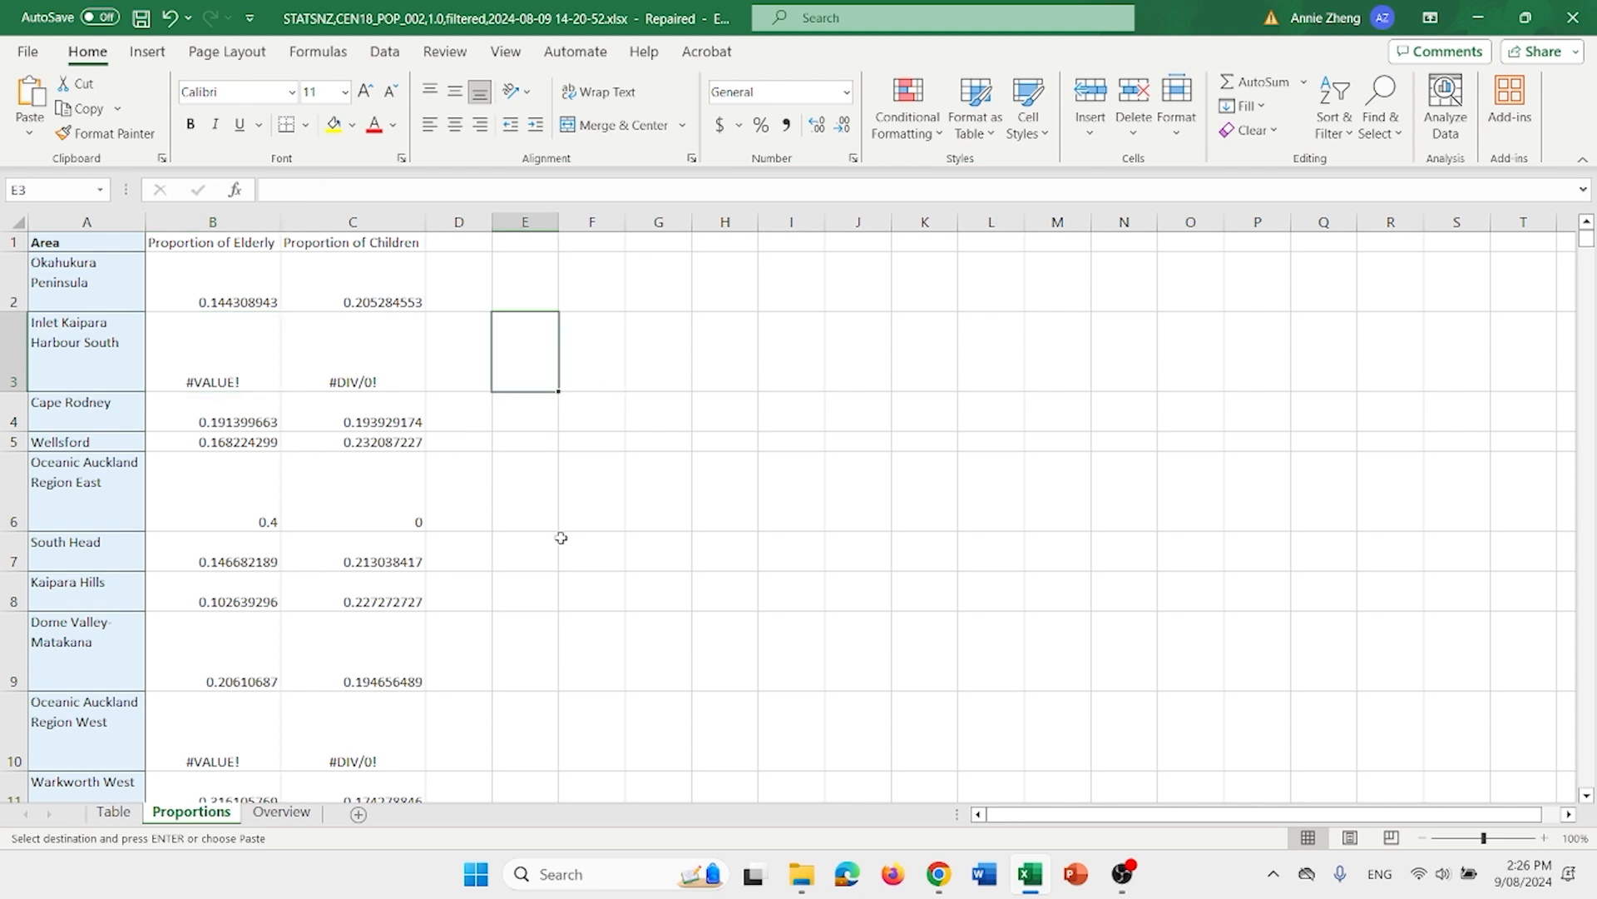
key("ctrl+f")
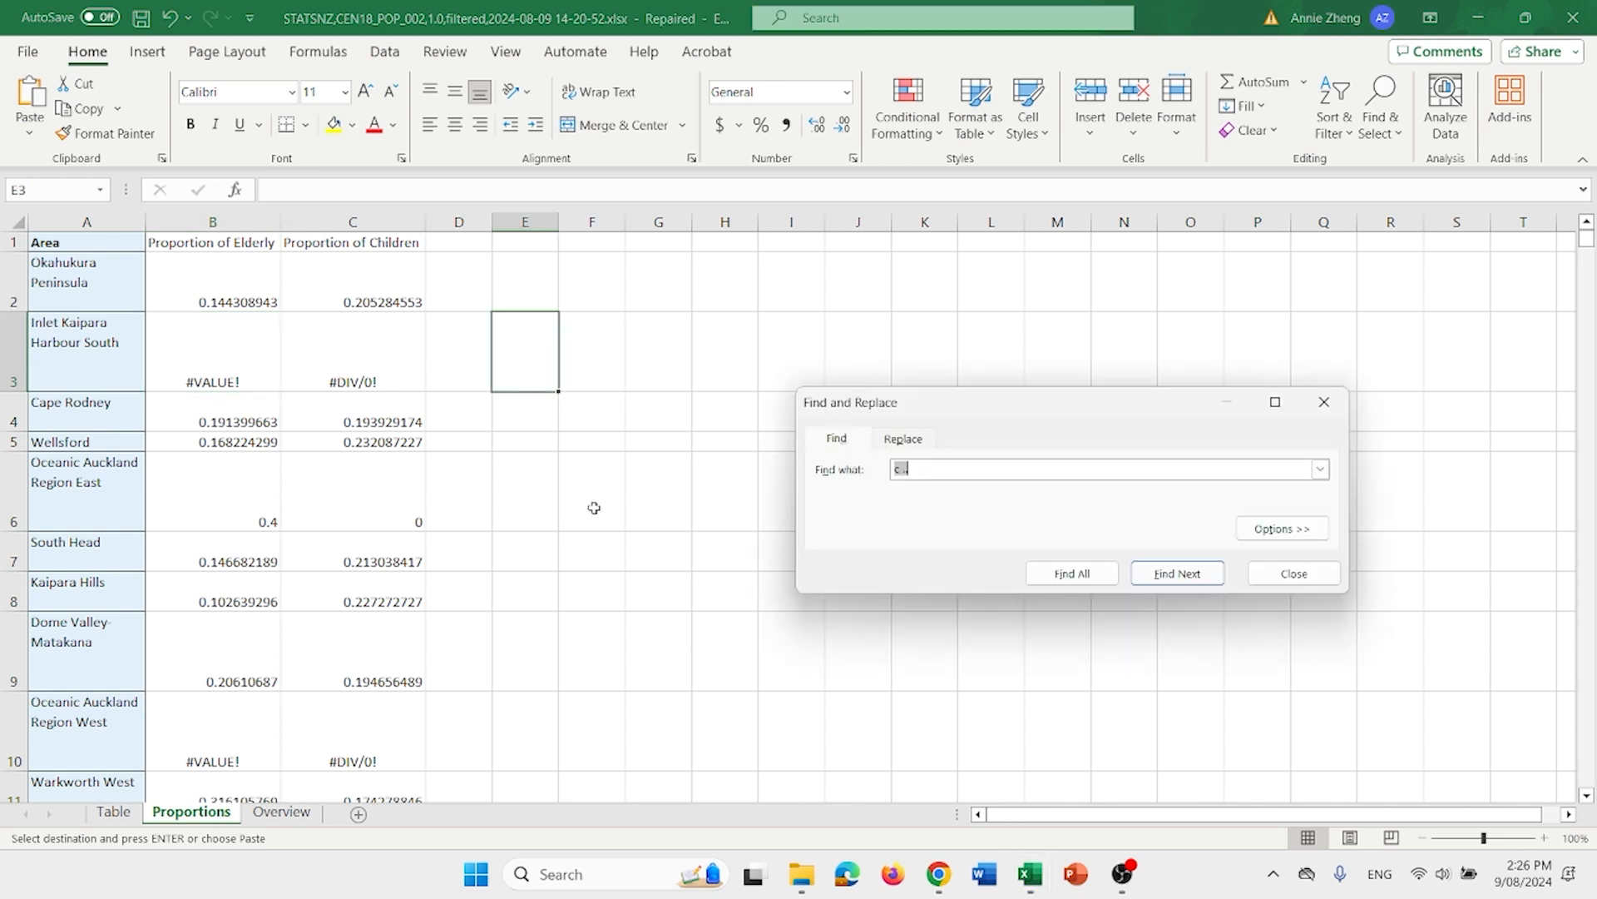
left_click(915, 443)
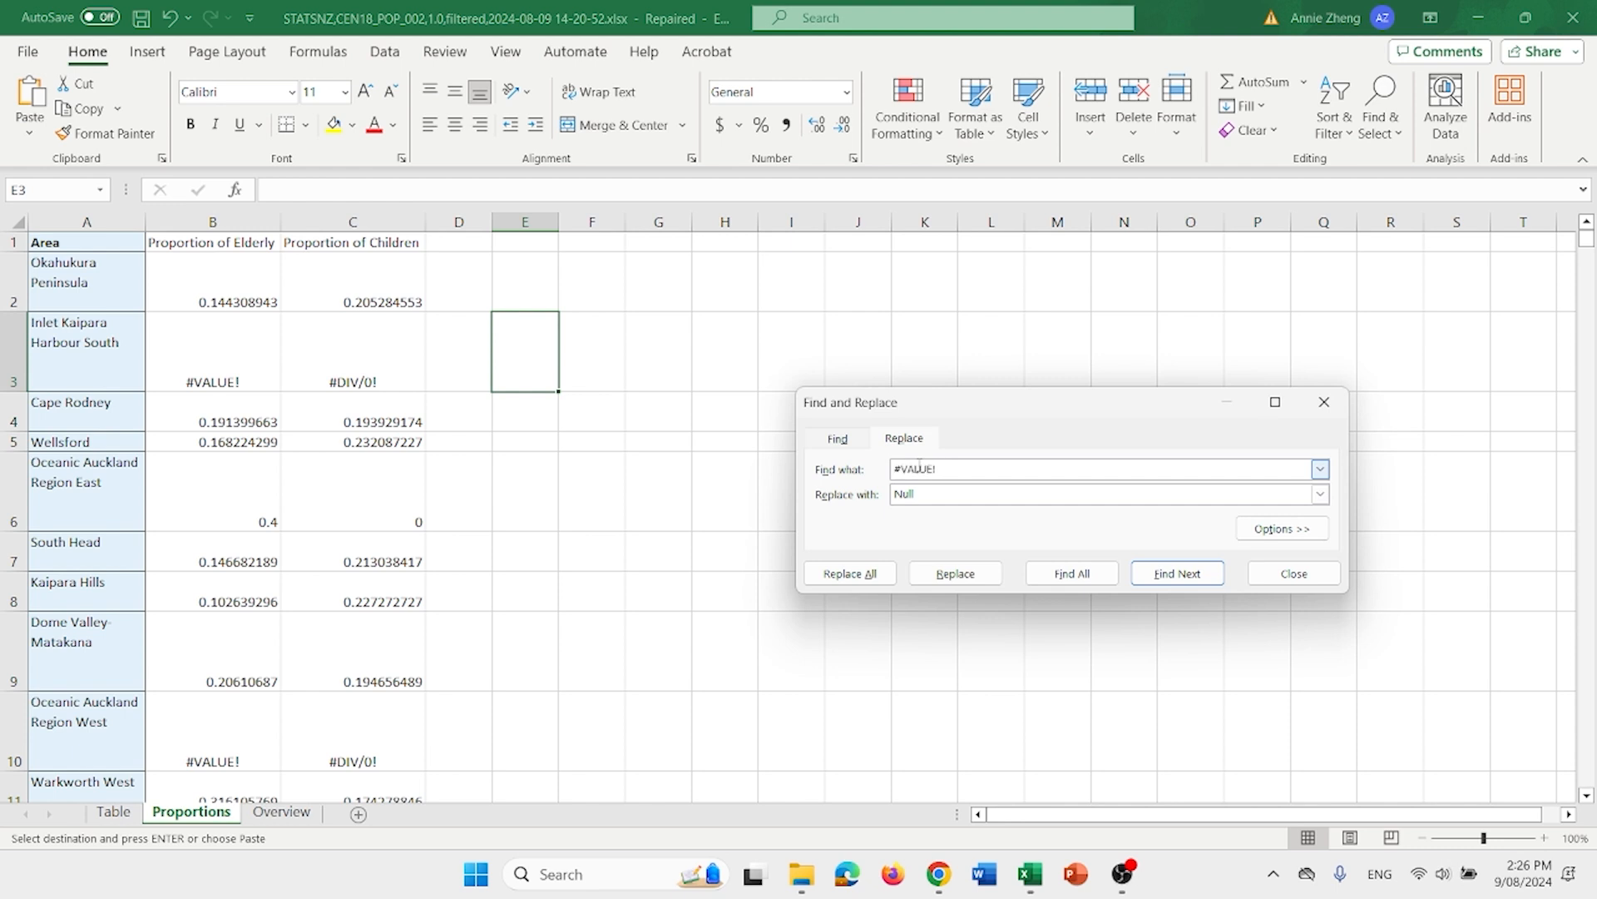
left_click(856, 580)
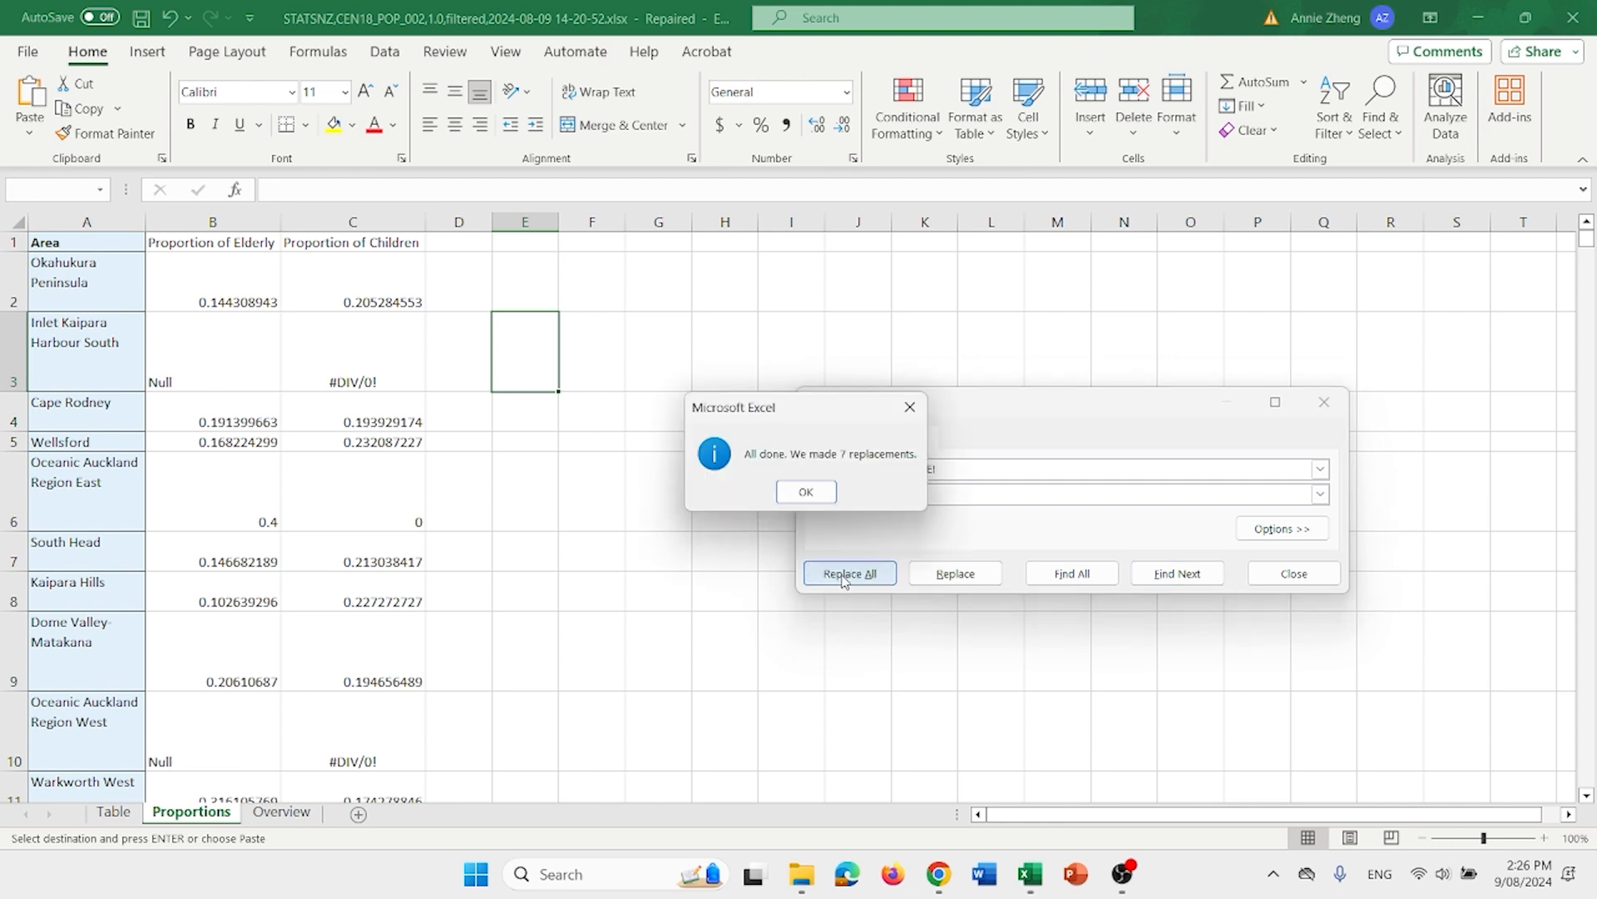
- Replace every #DIV/0! entry on the Proportions sheet with Null
left_click(805, 493)
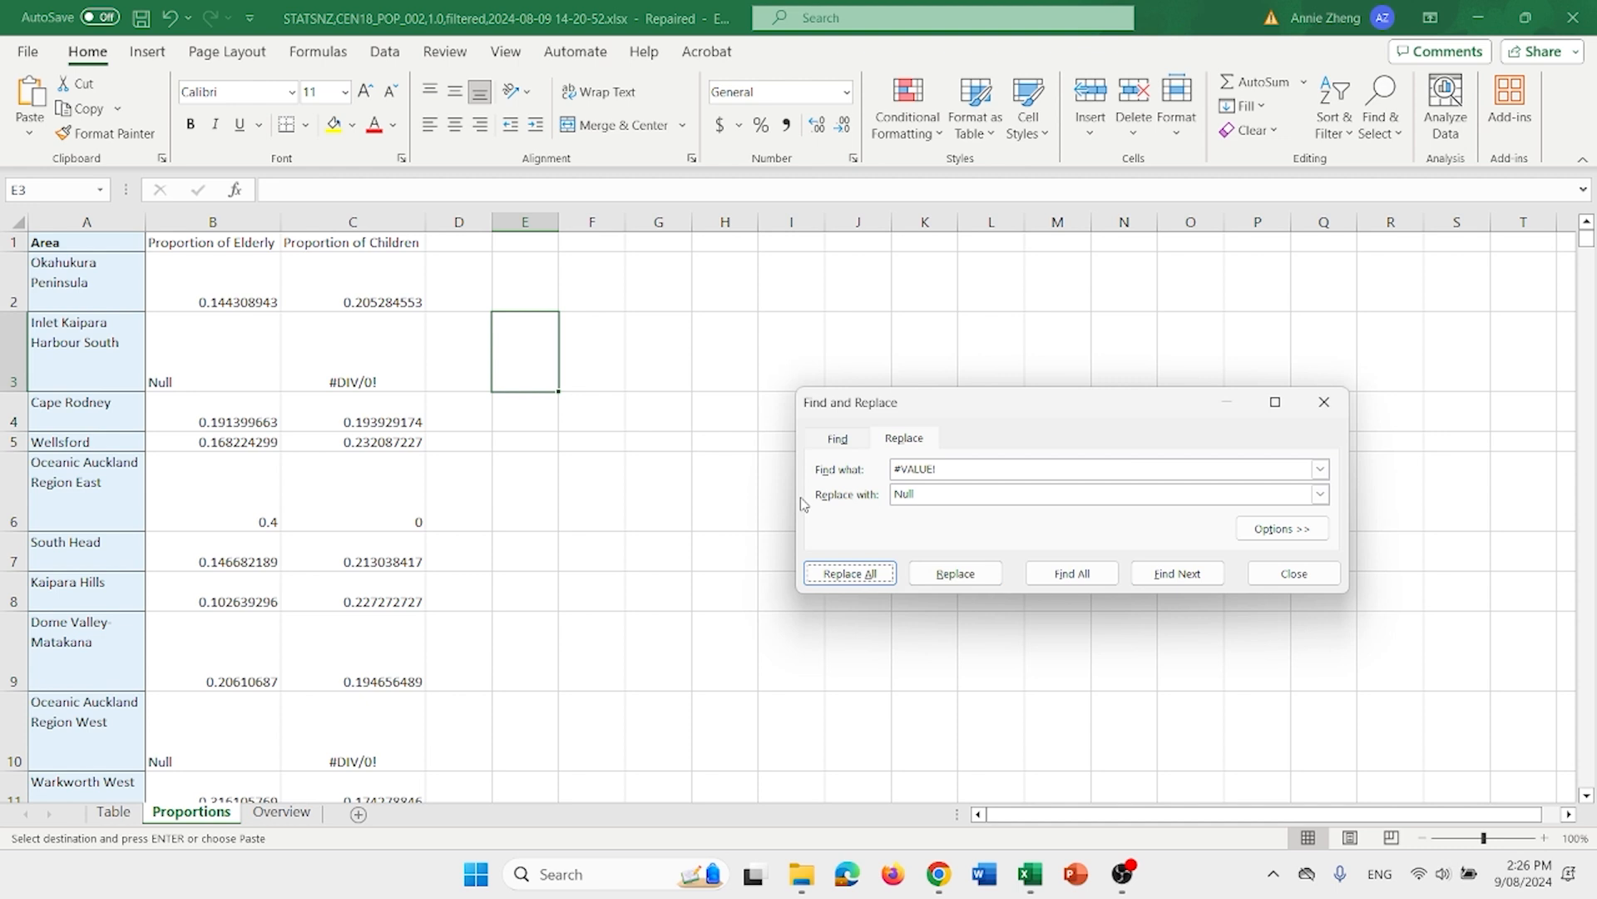
left_click(990, 464)
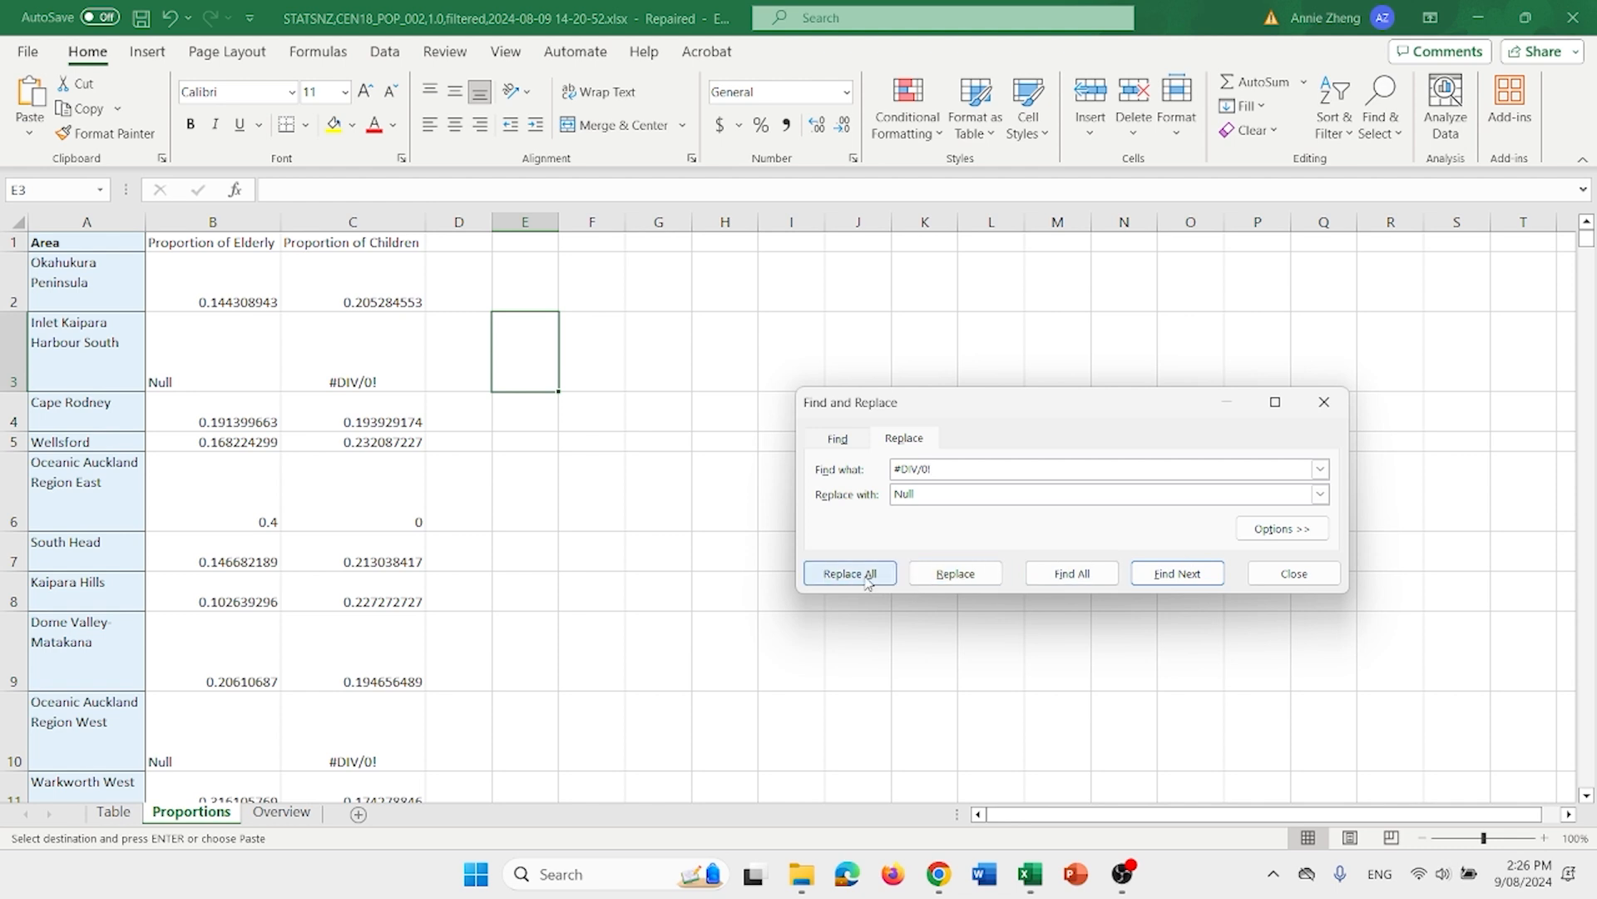
left_click(832, 573)
left_click(806, 491)
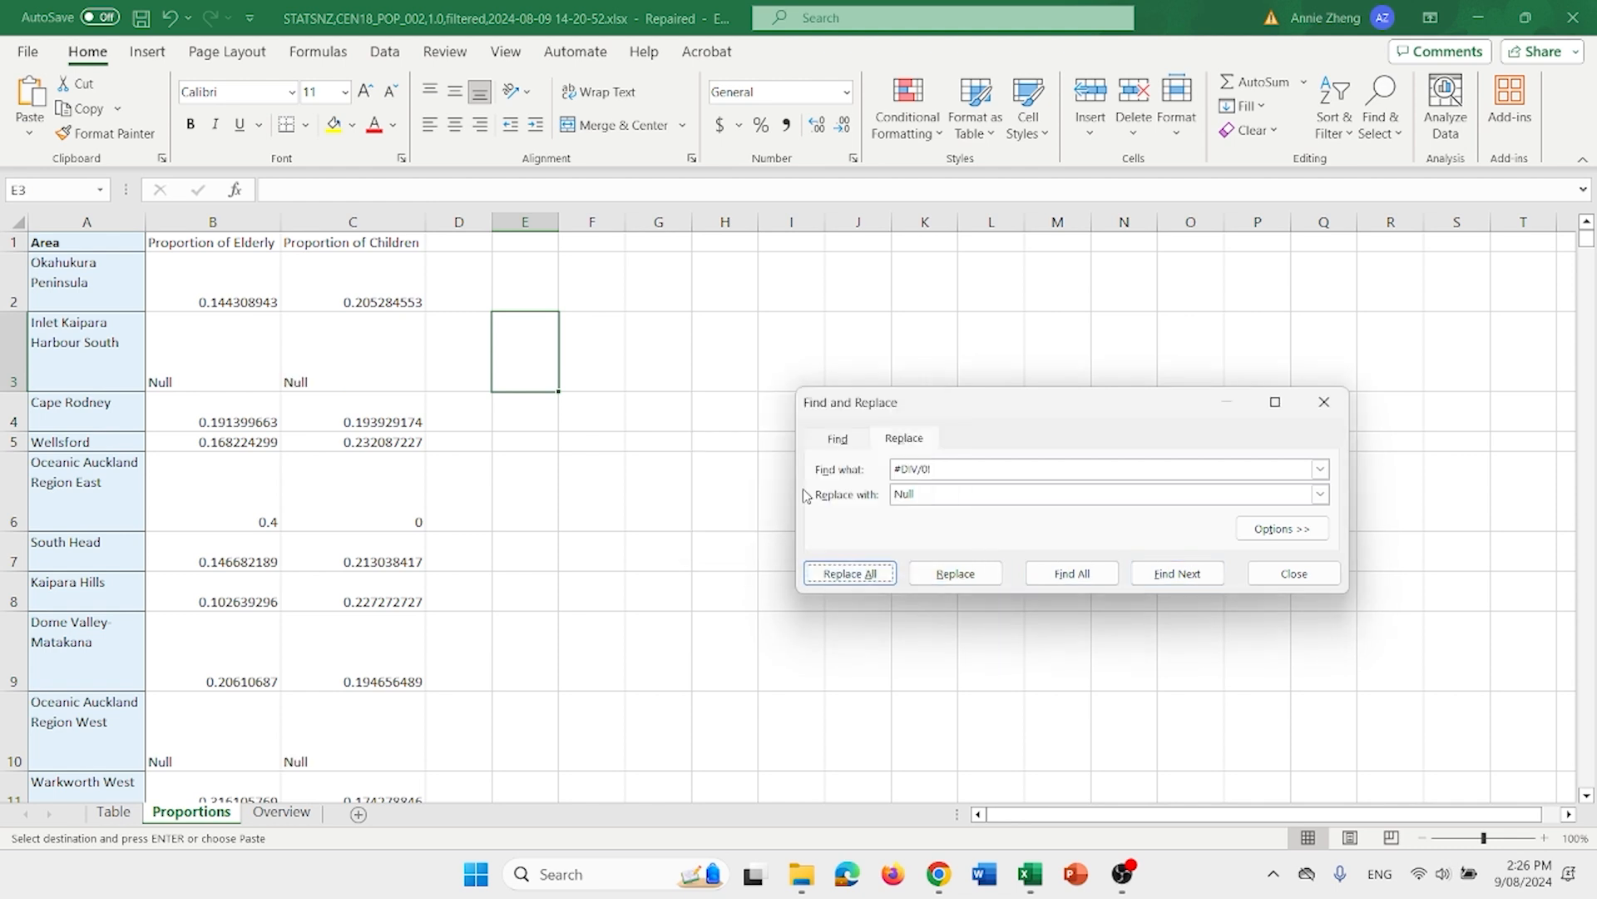
left_click(1324, 402)
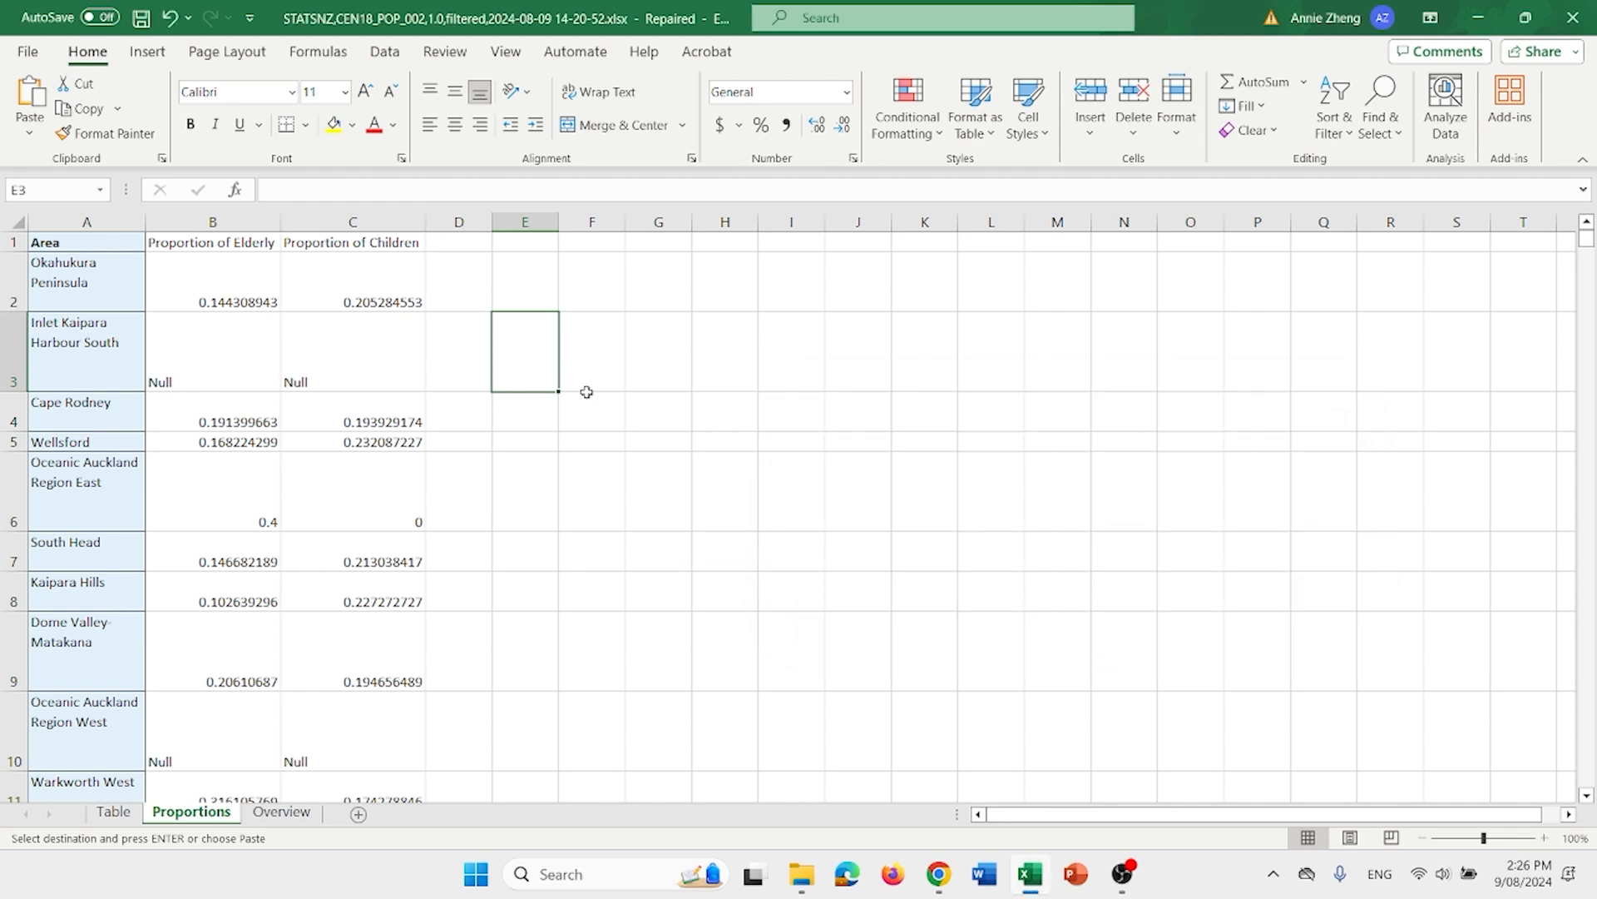
- Sort the whole Proportions sheet by the Area column on cell values, from A to Z
left_click(456, 298)
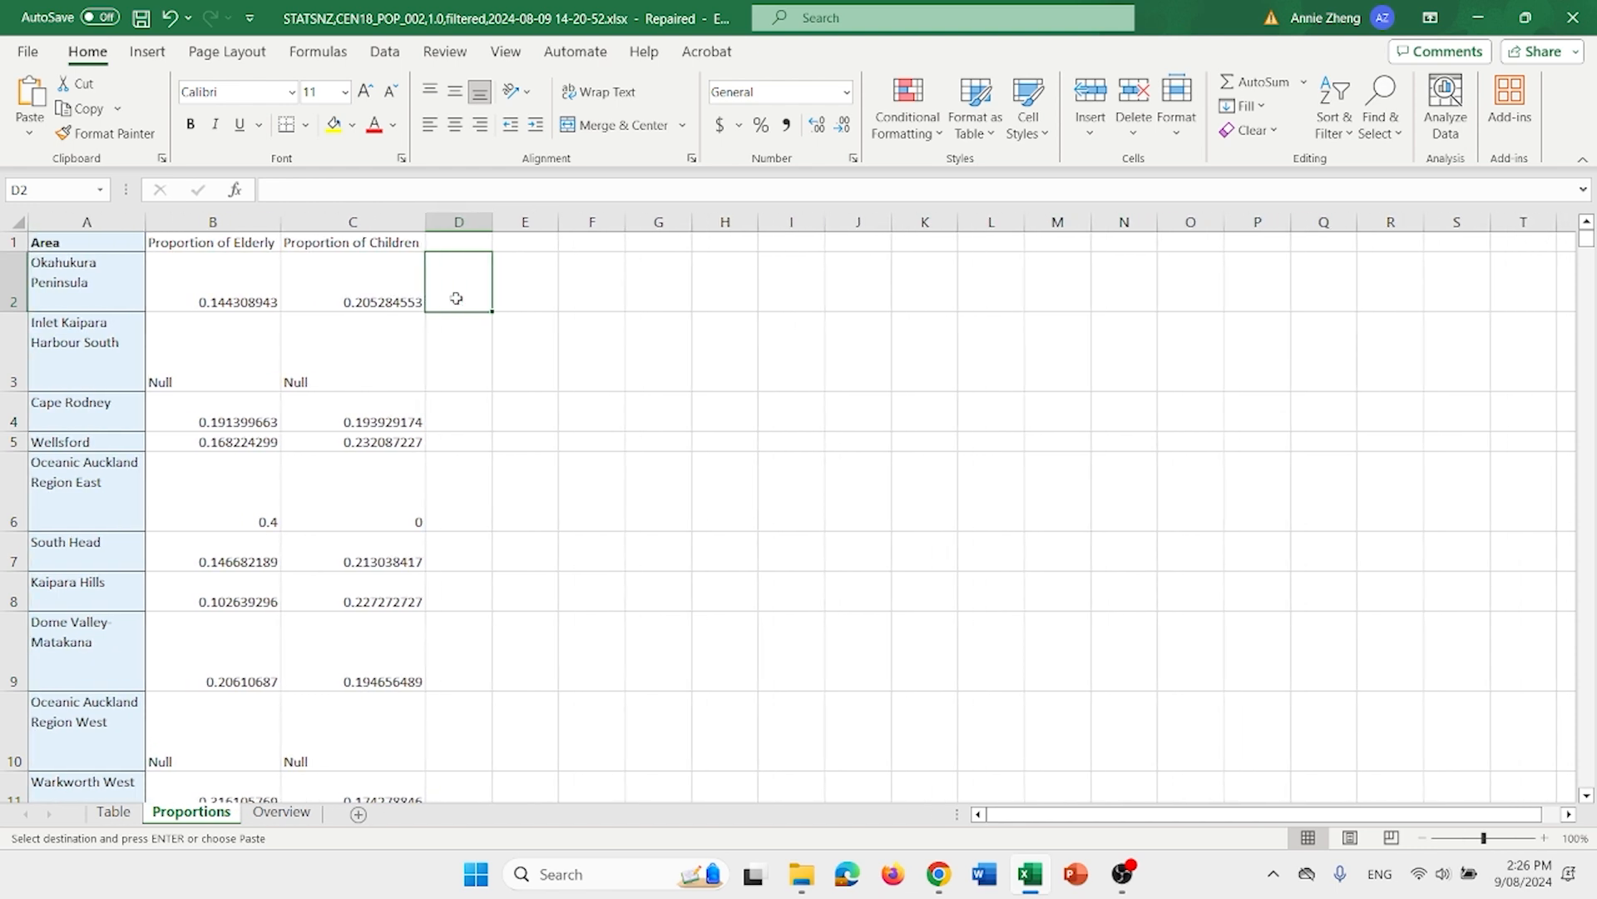
key("ctrl+a")
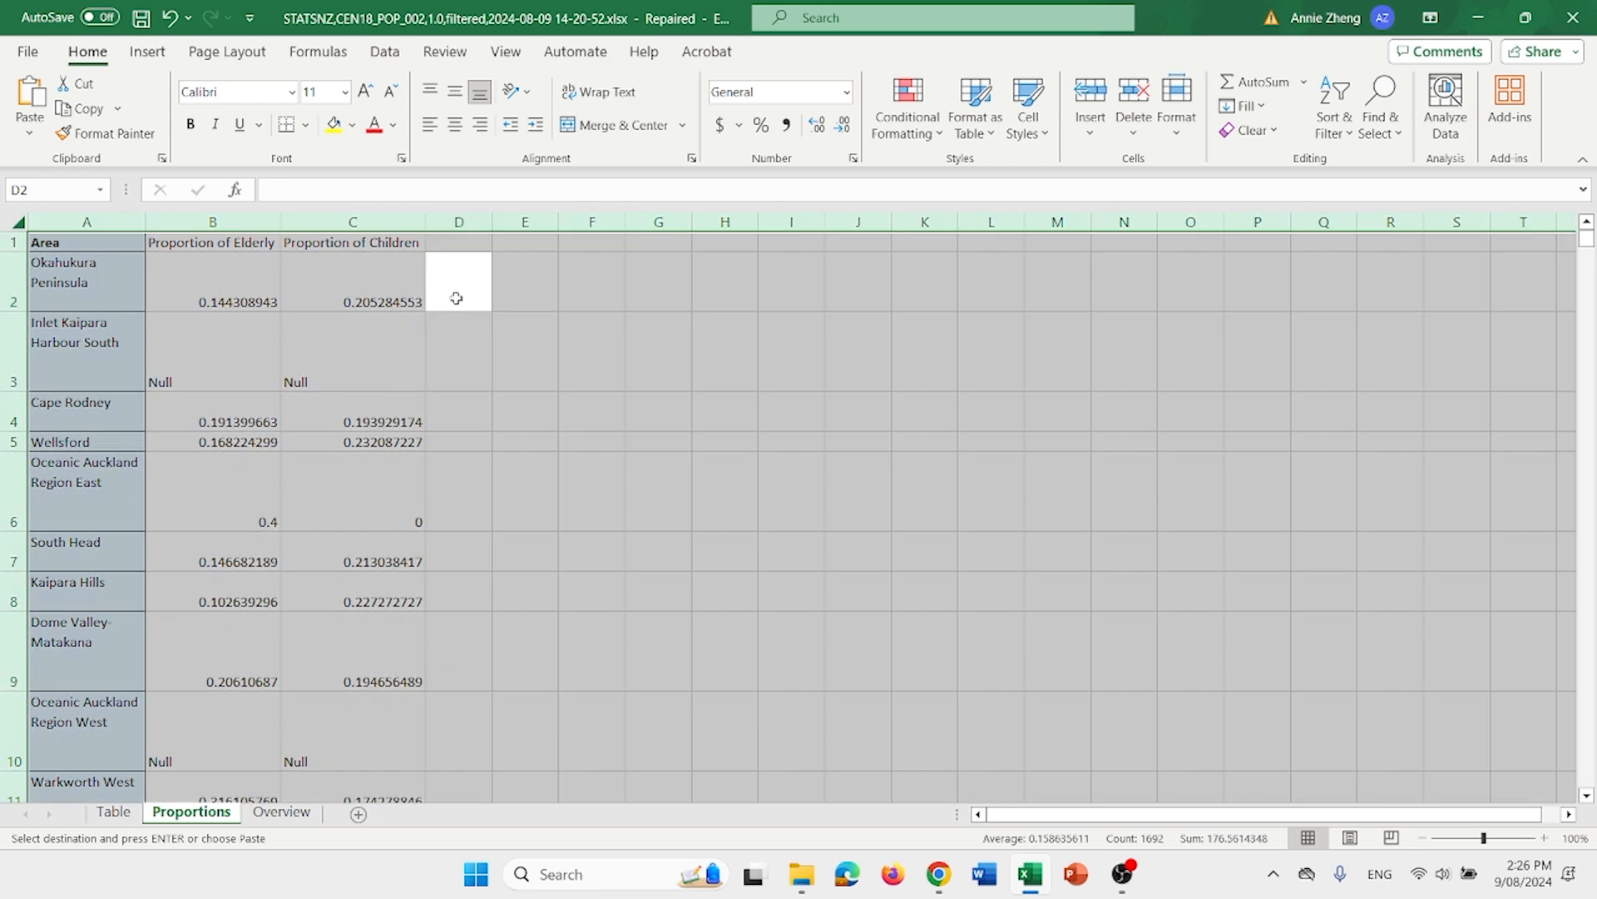
left_click(1343, 144)
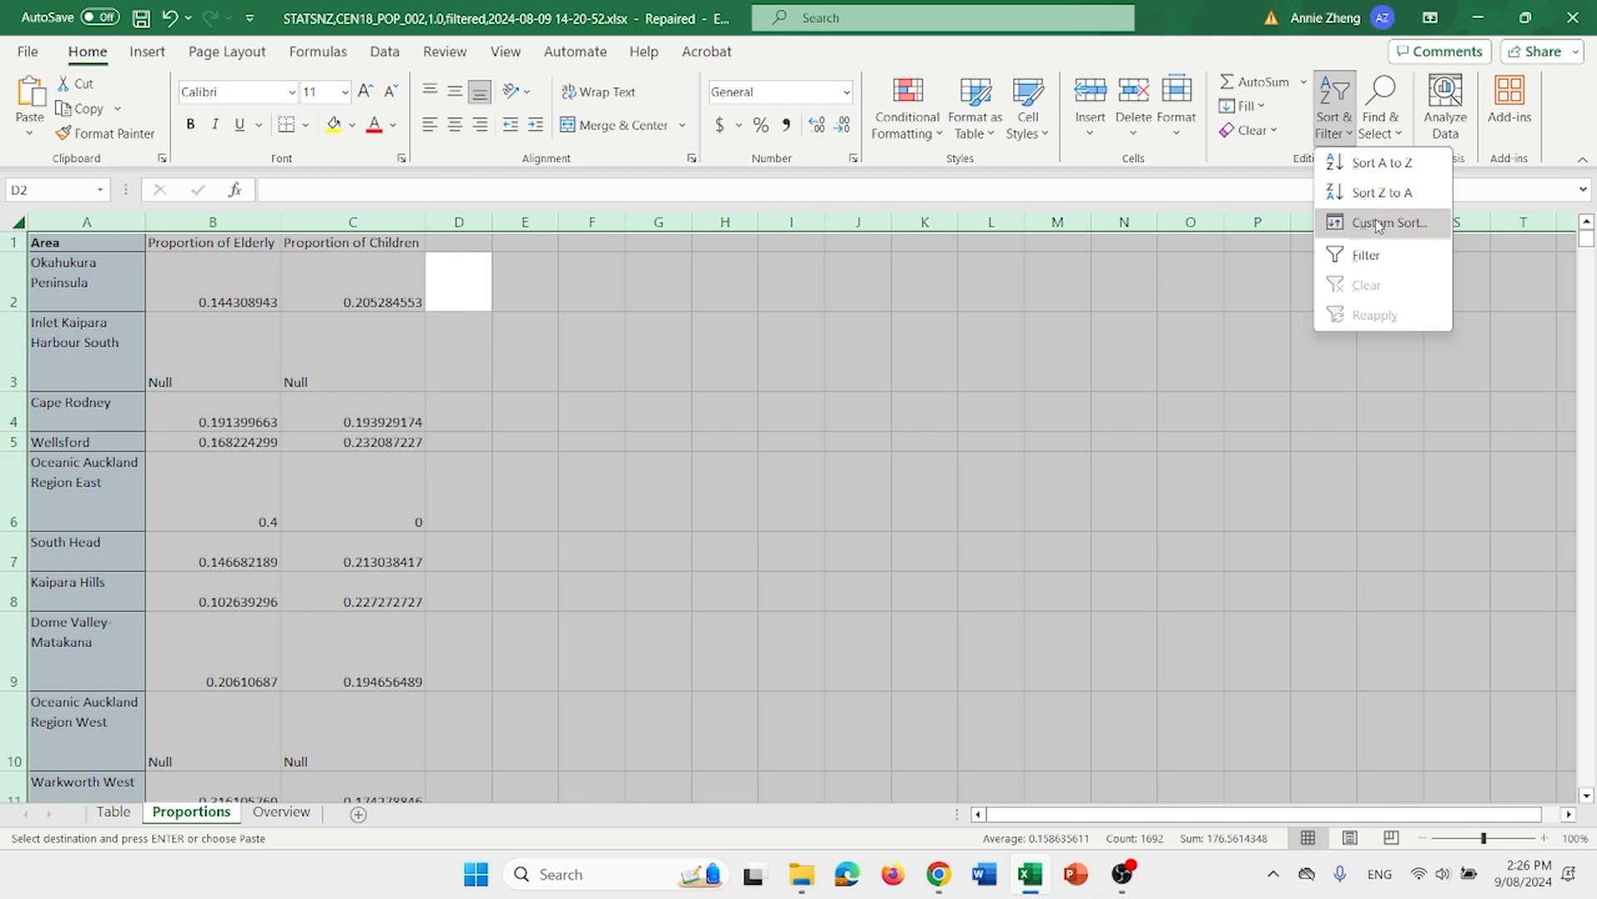
left_click(1380, 223)
left_click(957, 406)
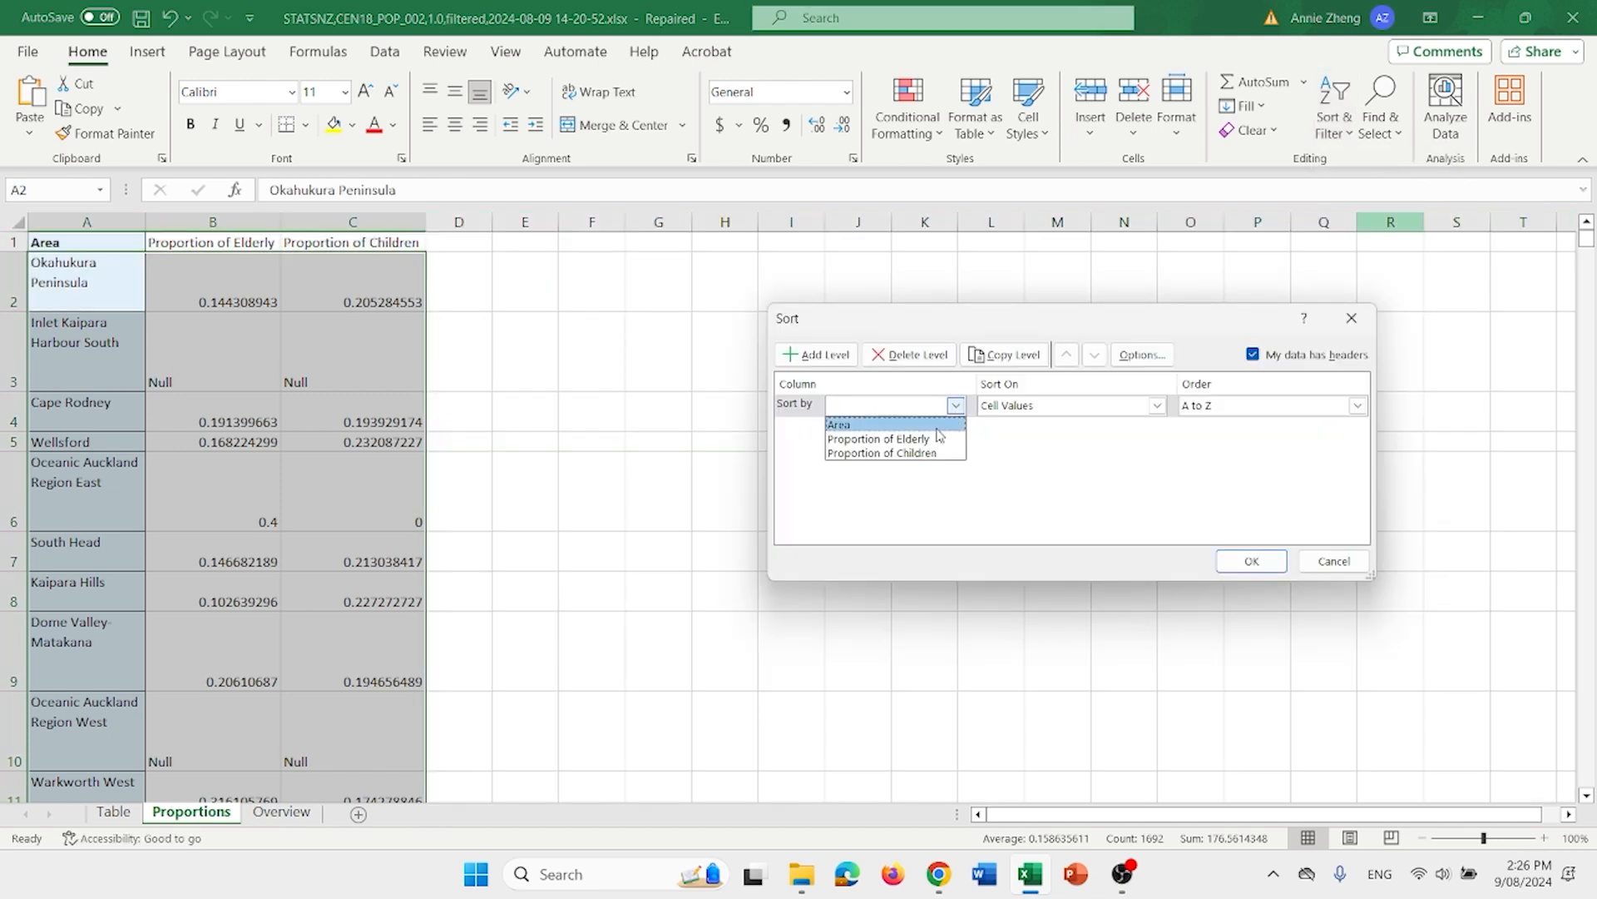
left_click(857, 420)
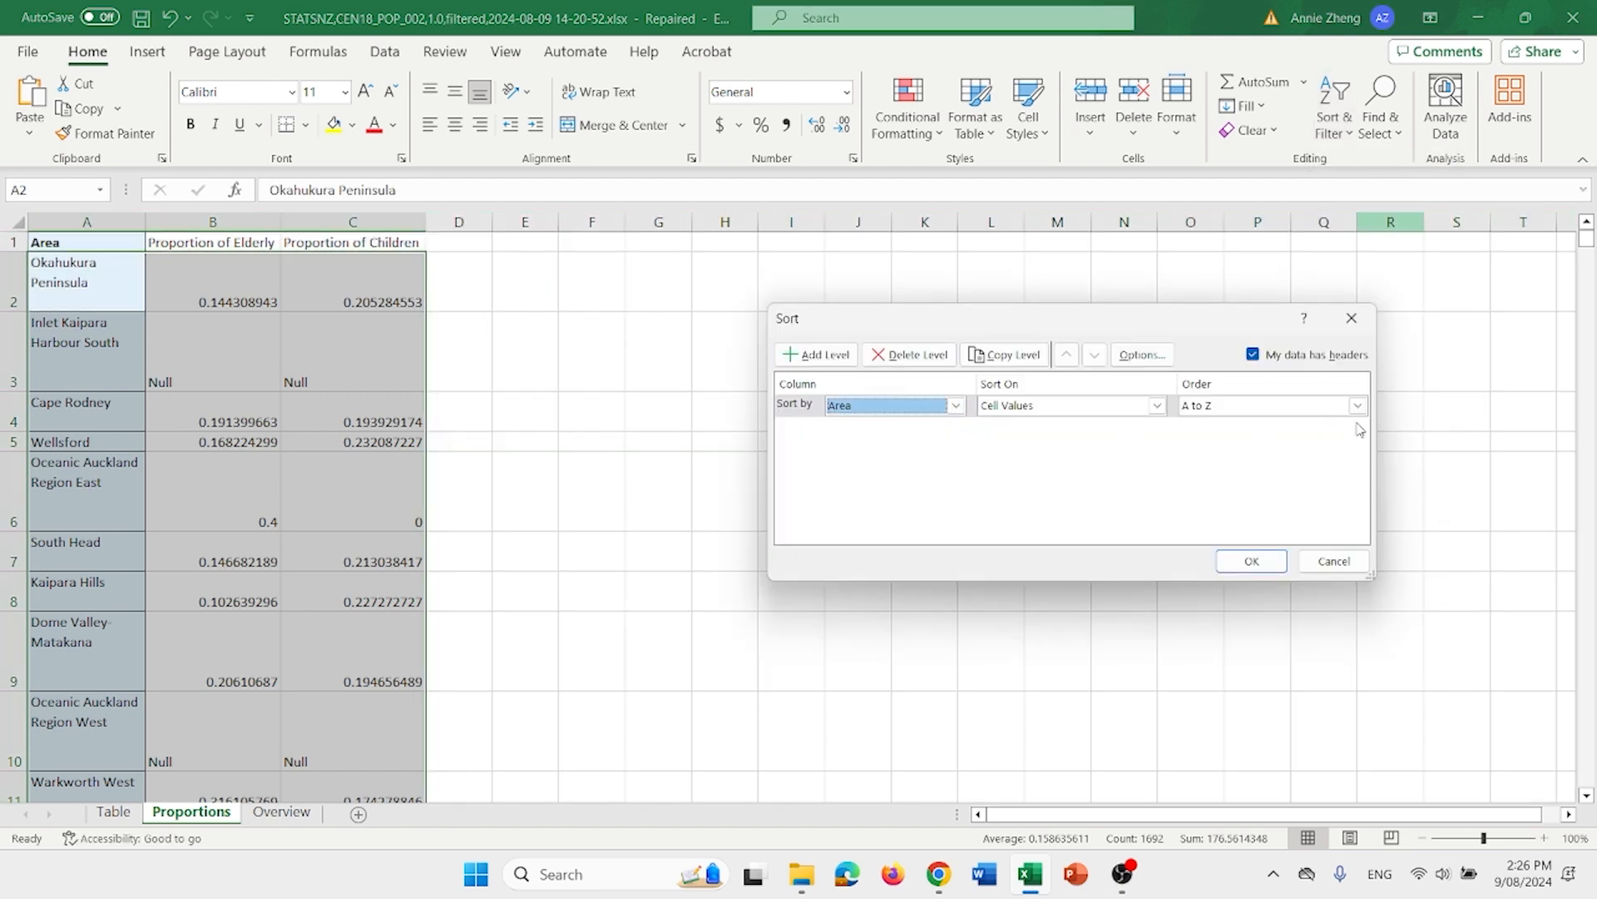
left_click(1224, 561)
left_click(1225, 561)
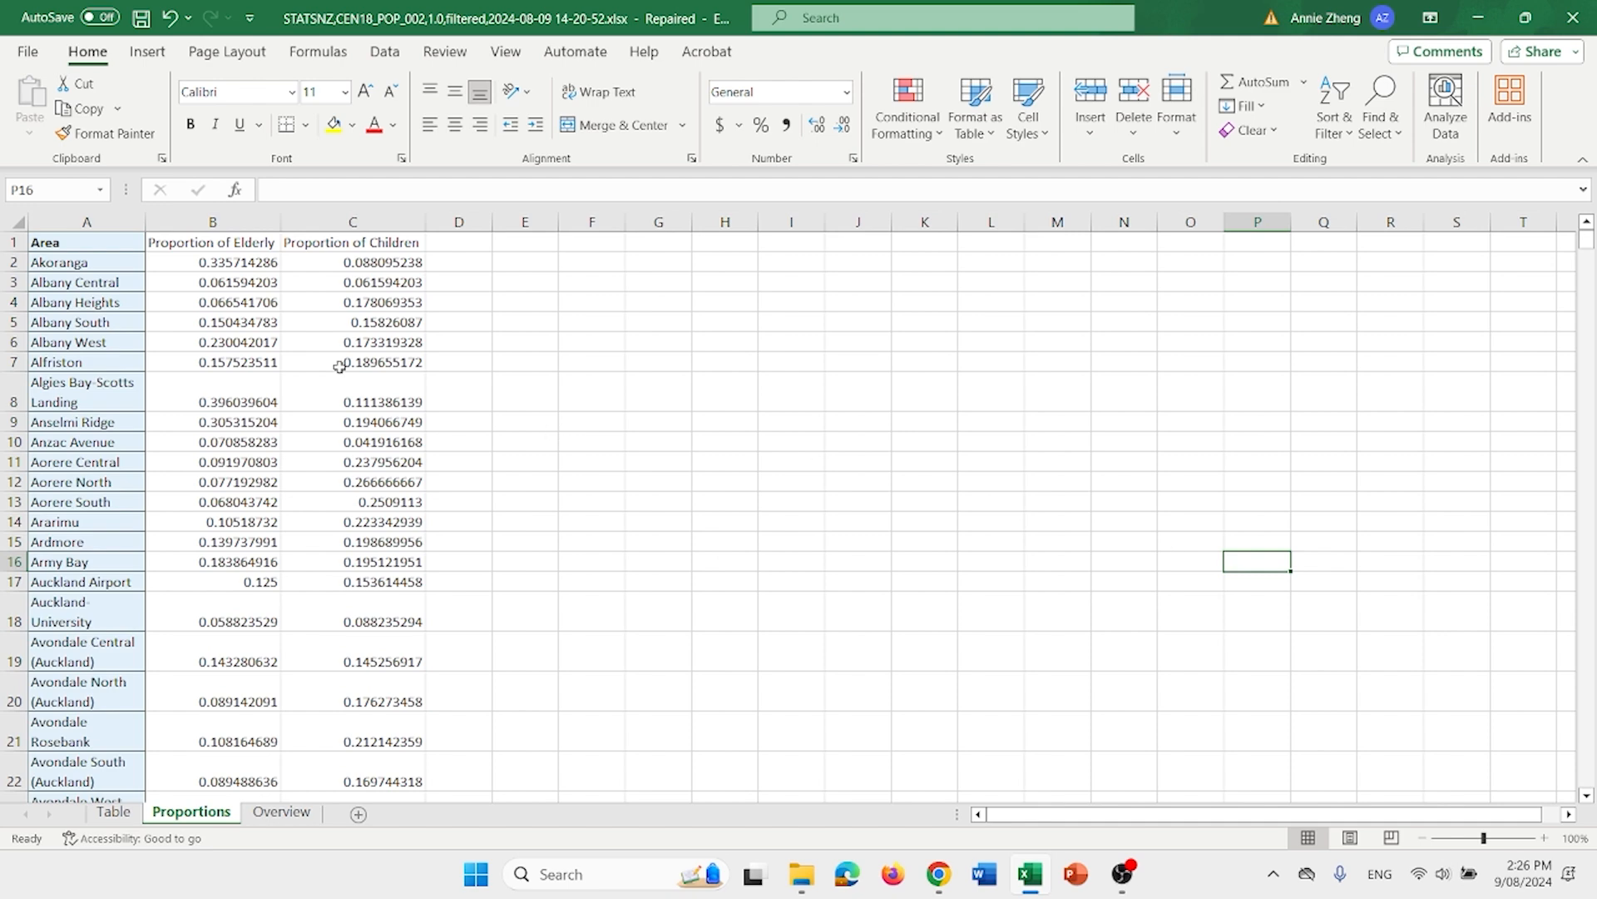
scroll(344, 564, "down", 4)
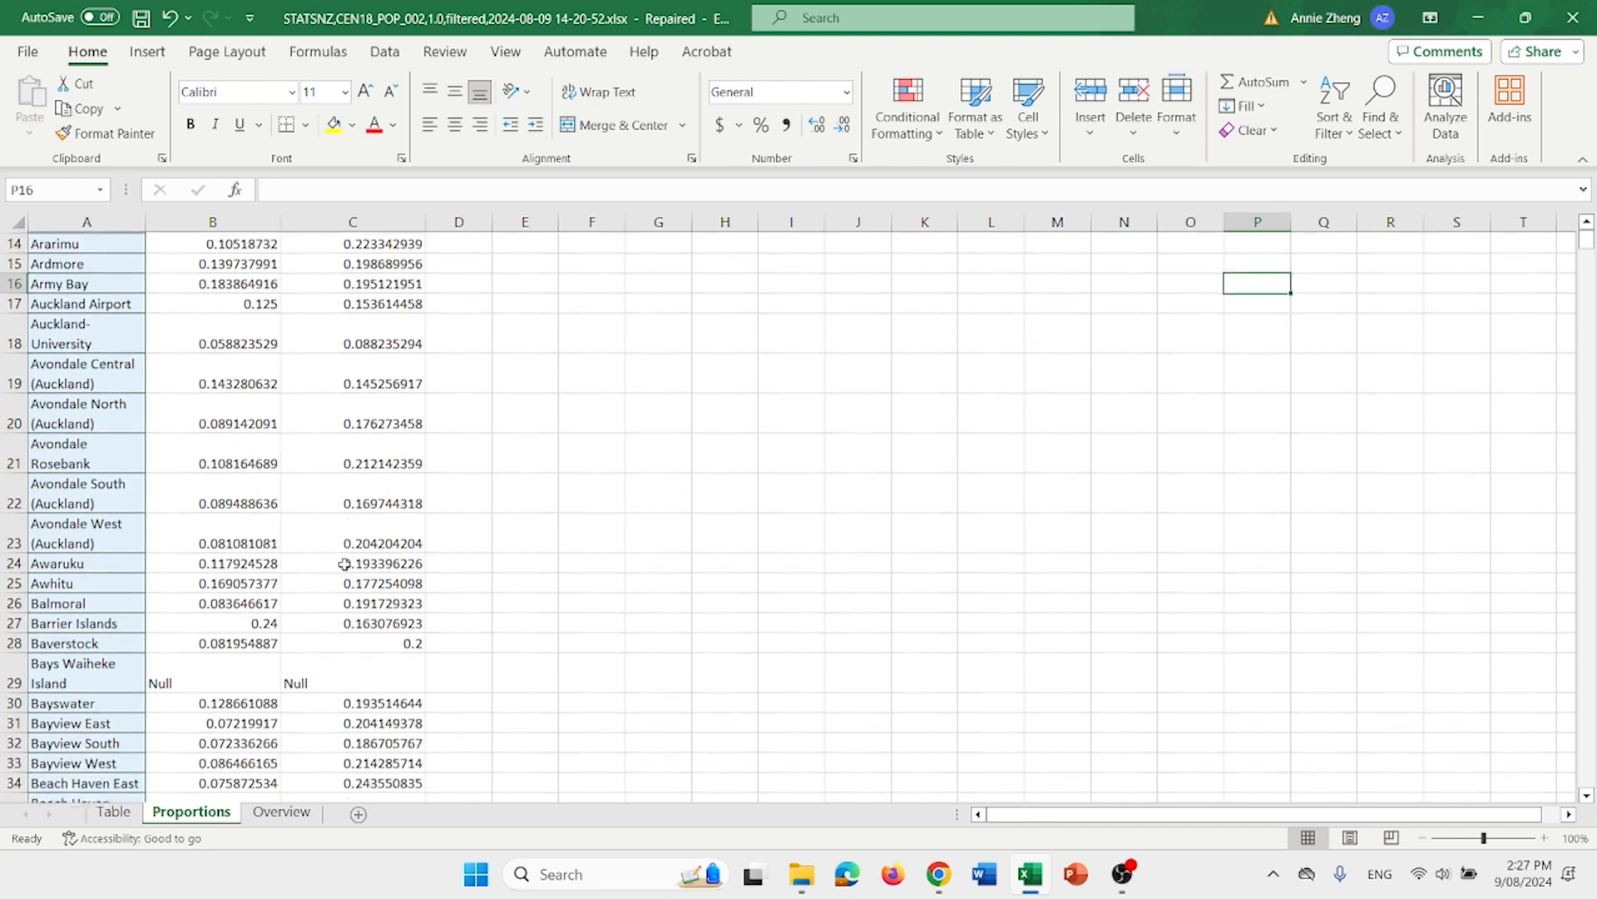
scroll(345, 564, "up", 5)
- Format all cells of the Proportions sheet as percentages
left_click(459, 282)
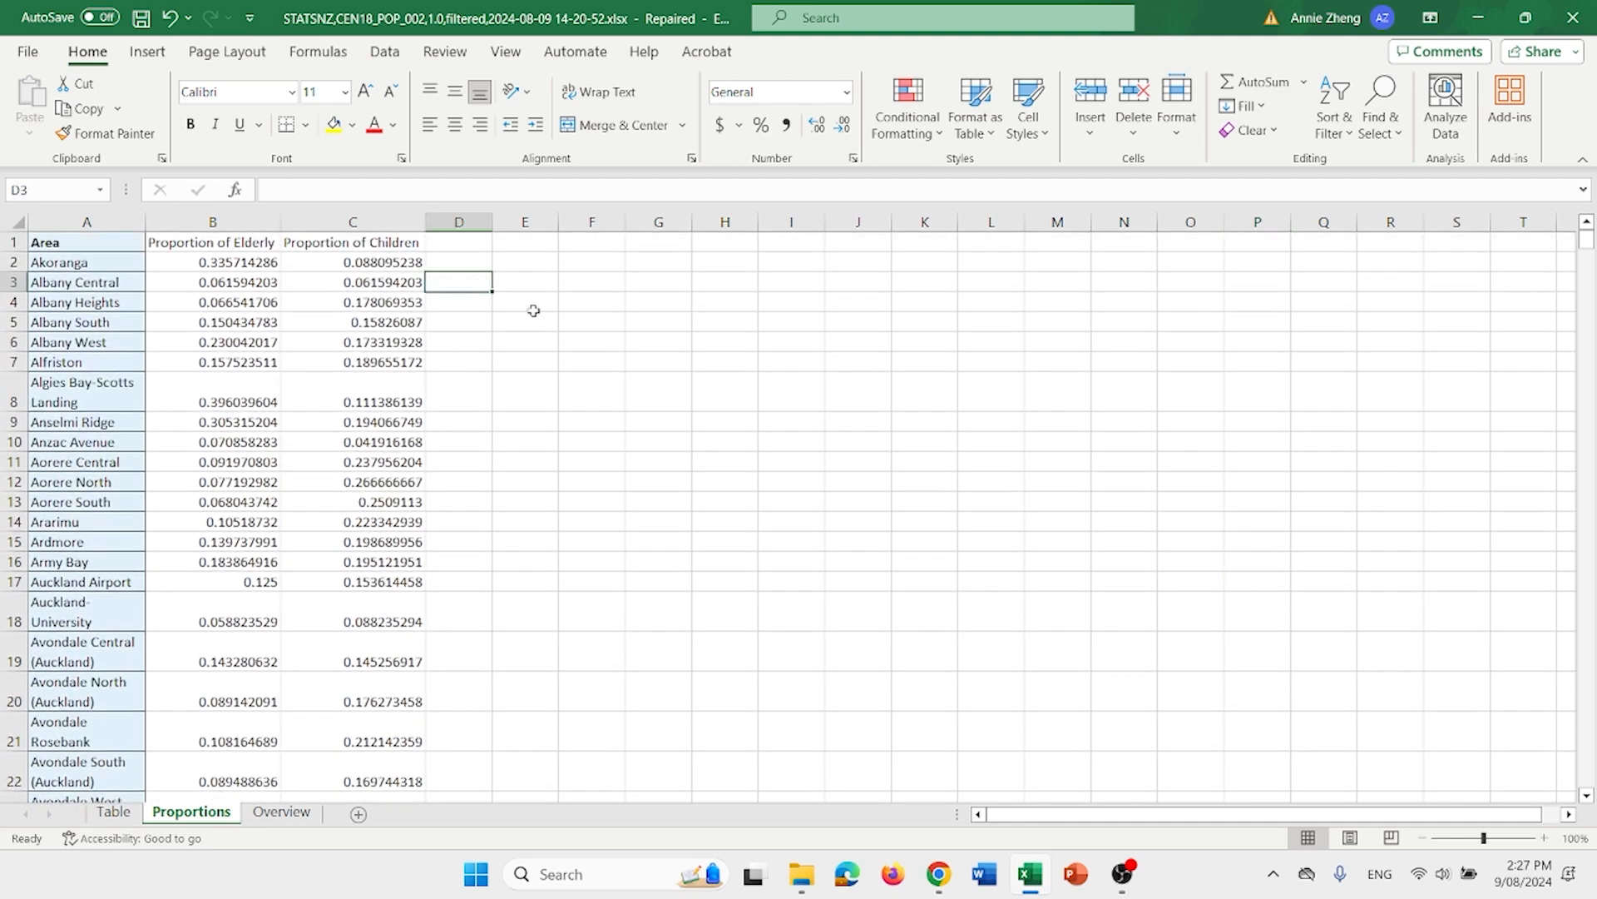
key("ctrl+a")
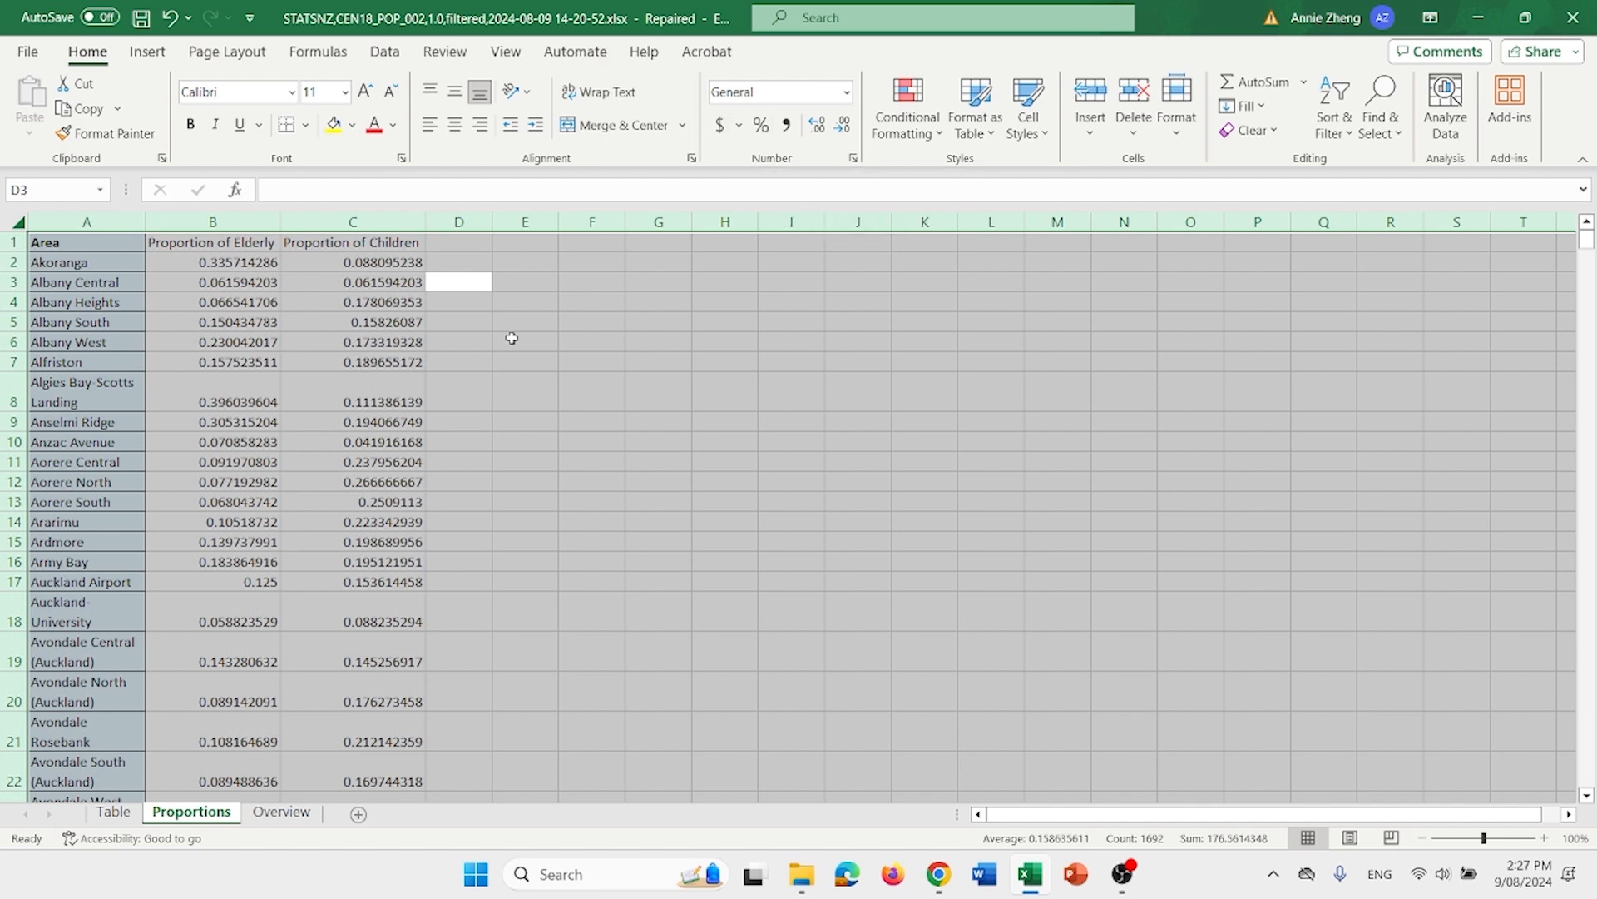
left_click(763, 127)
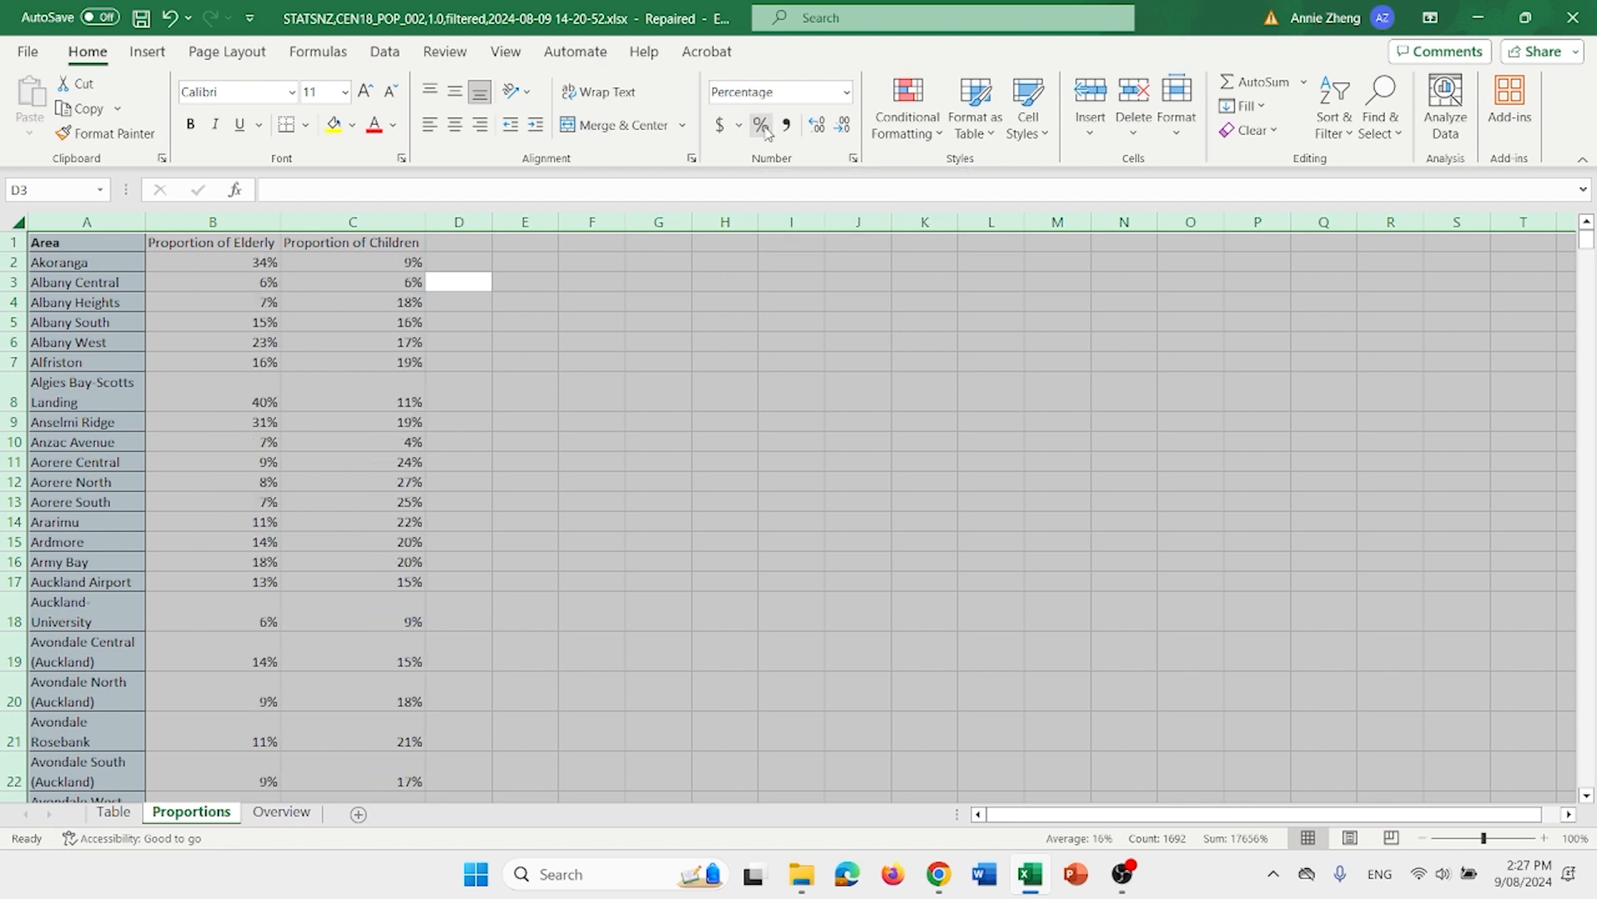
left_click(496, 470)
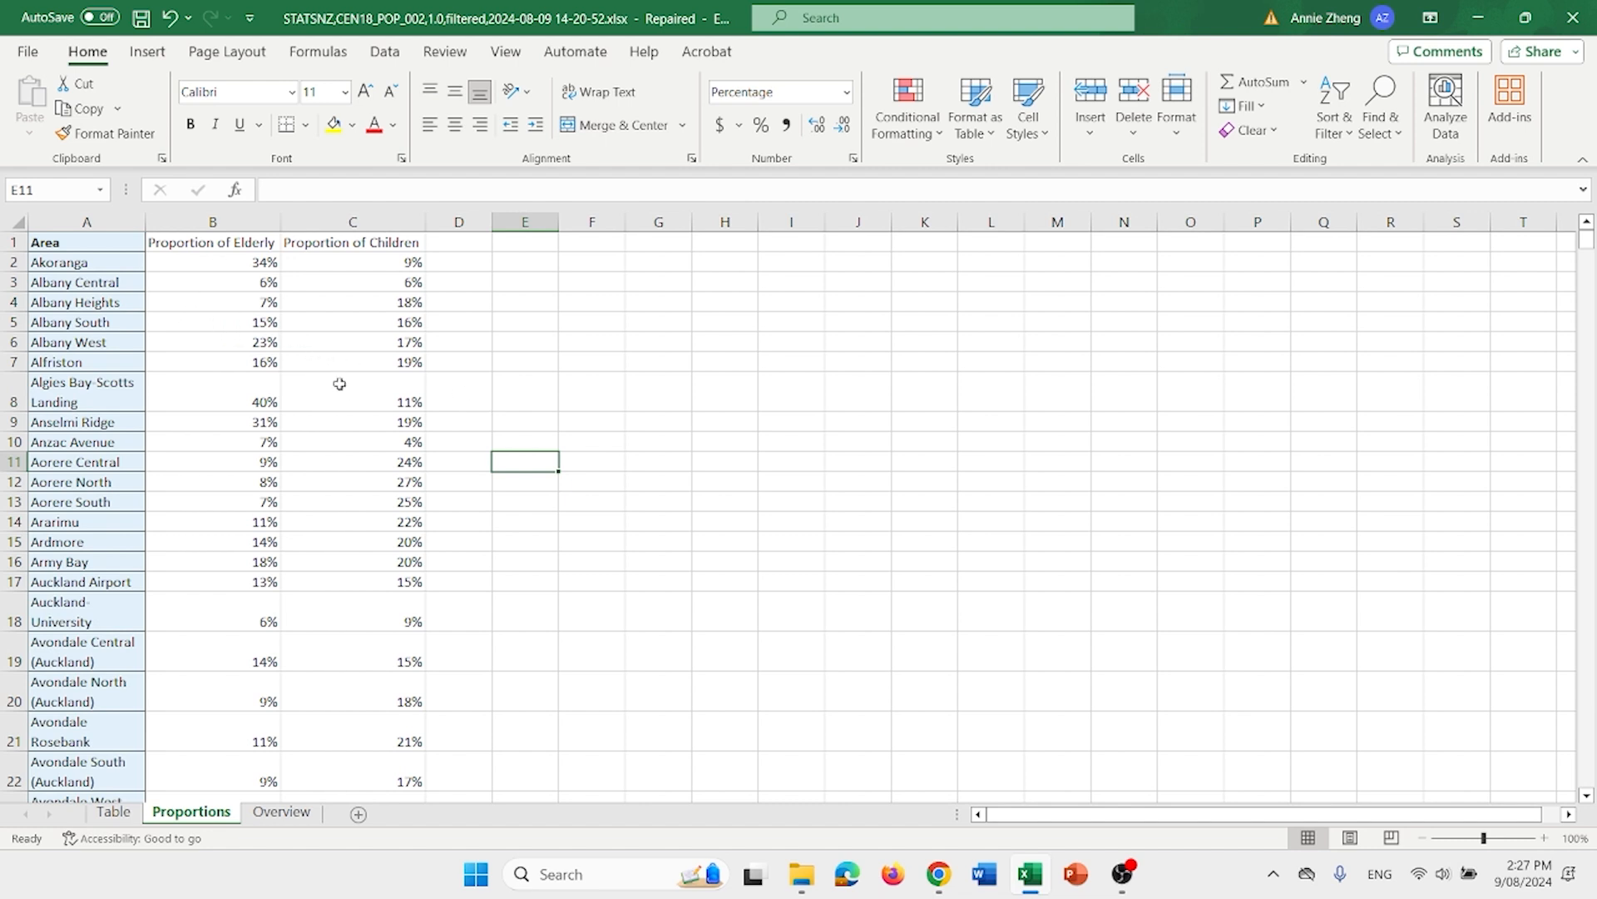
- Insert a 2-D clustered column chart of the four Albany areas in A3:C6 and place it beside the data around columns G to N
left_click(120, 281)
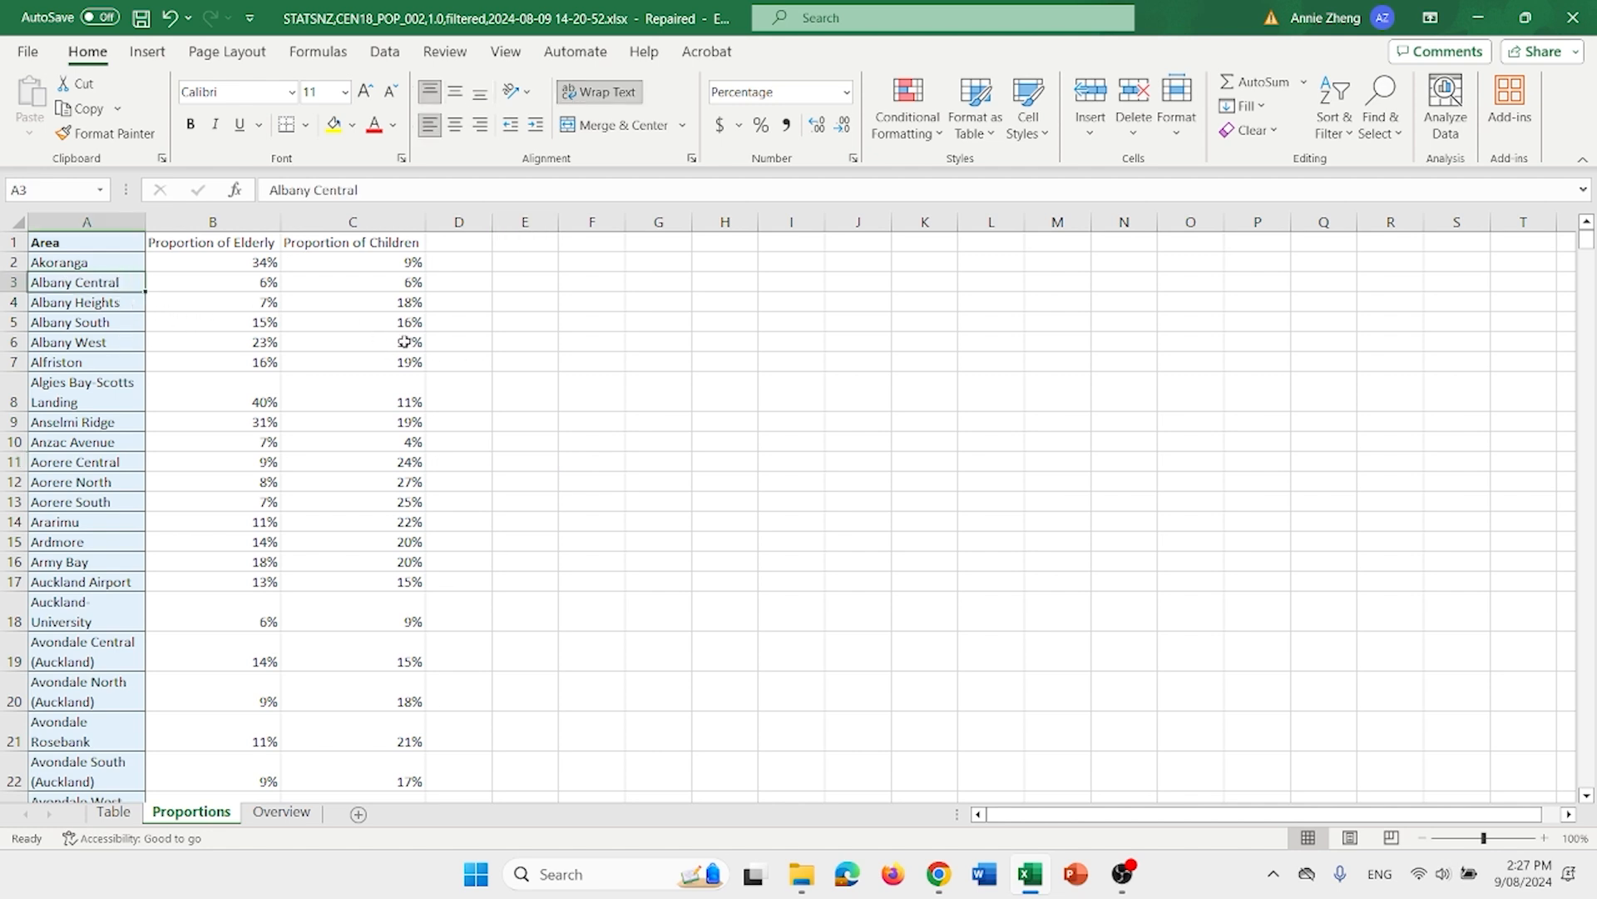
left_click(404, 342, "shift")
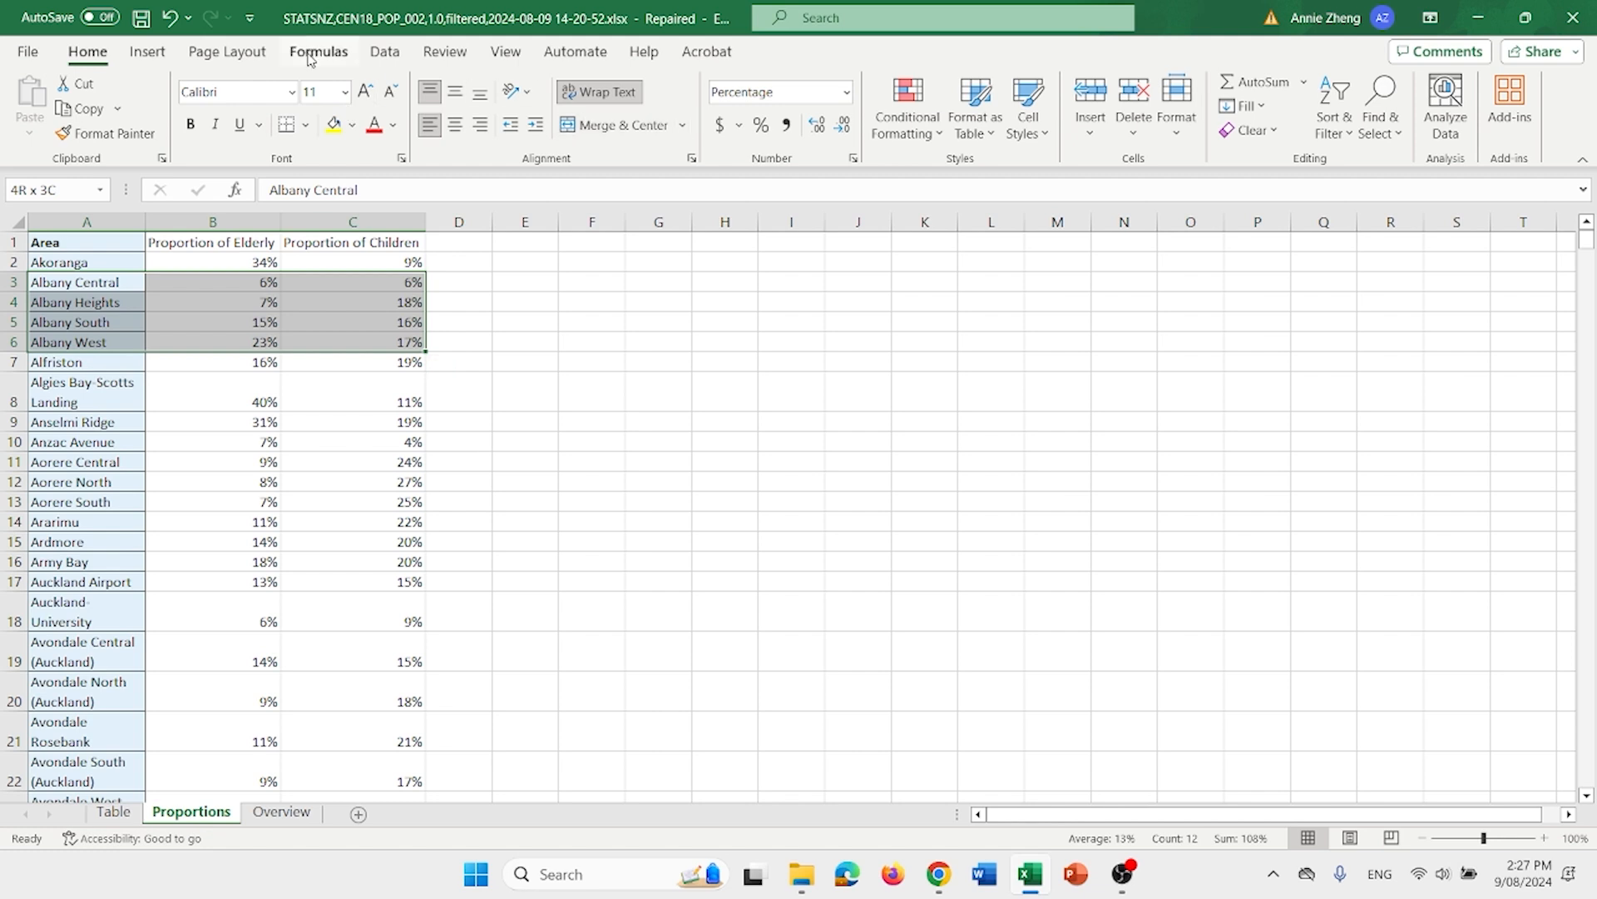
left_click(164, 55)
left_click(593, 82)
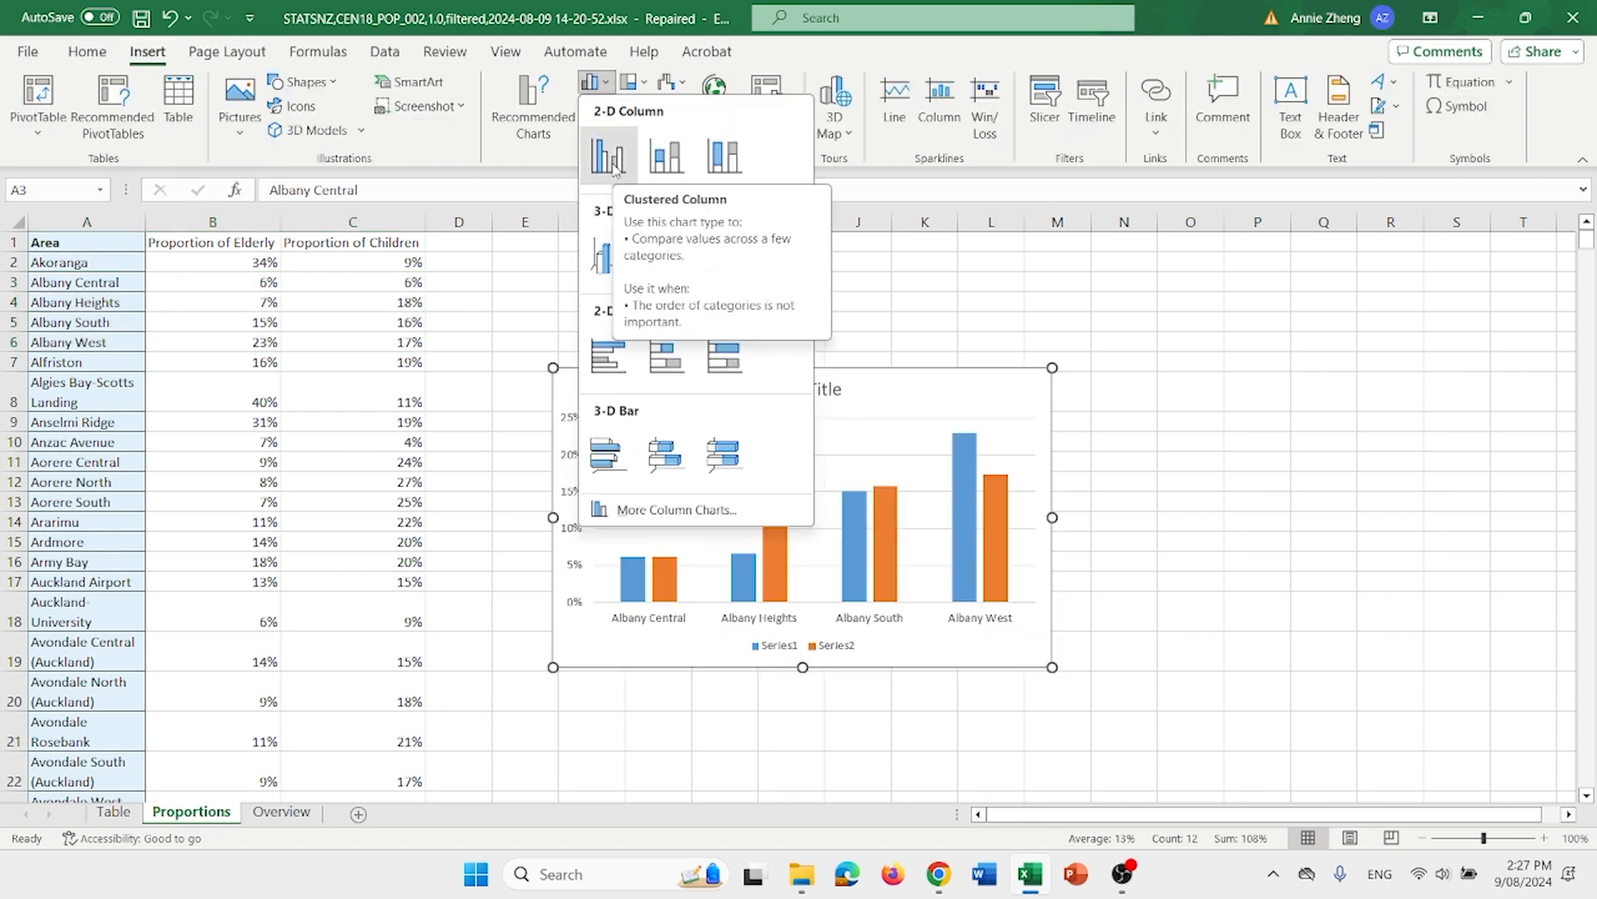
left_click(614, 166)
left_click_drag(891, 392, 945, 364)
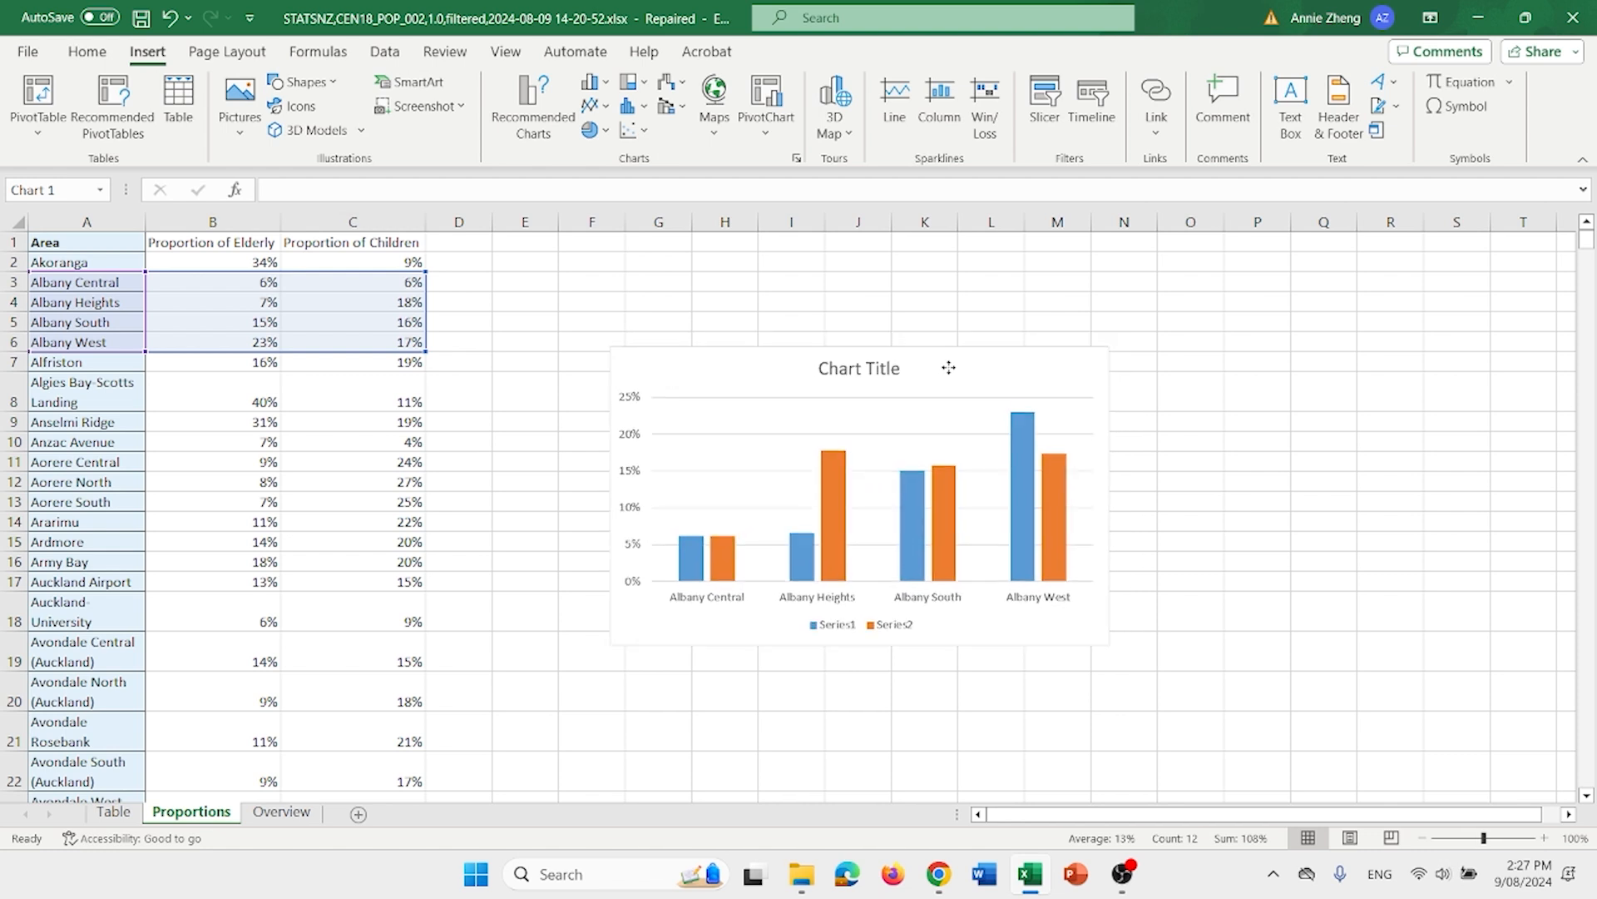
- Change the chart title to "Proportion of Elderly and Children in Albany"
double_click(884, 374)
left_click(894, 368)
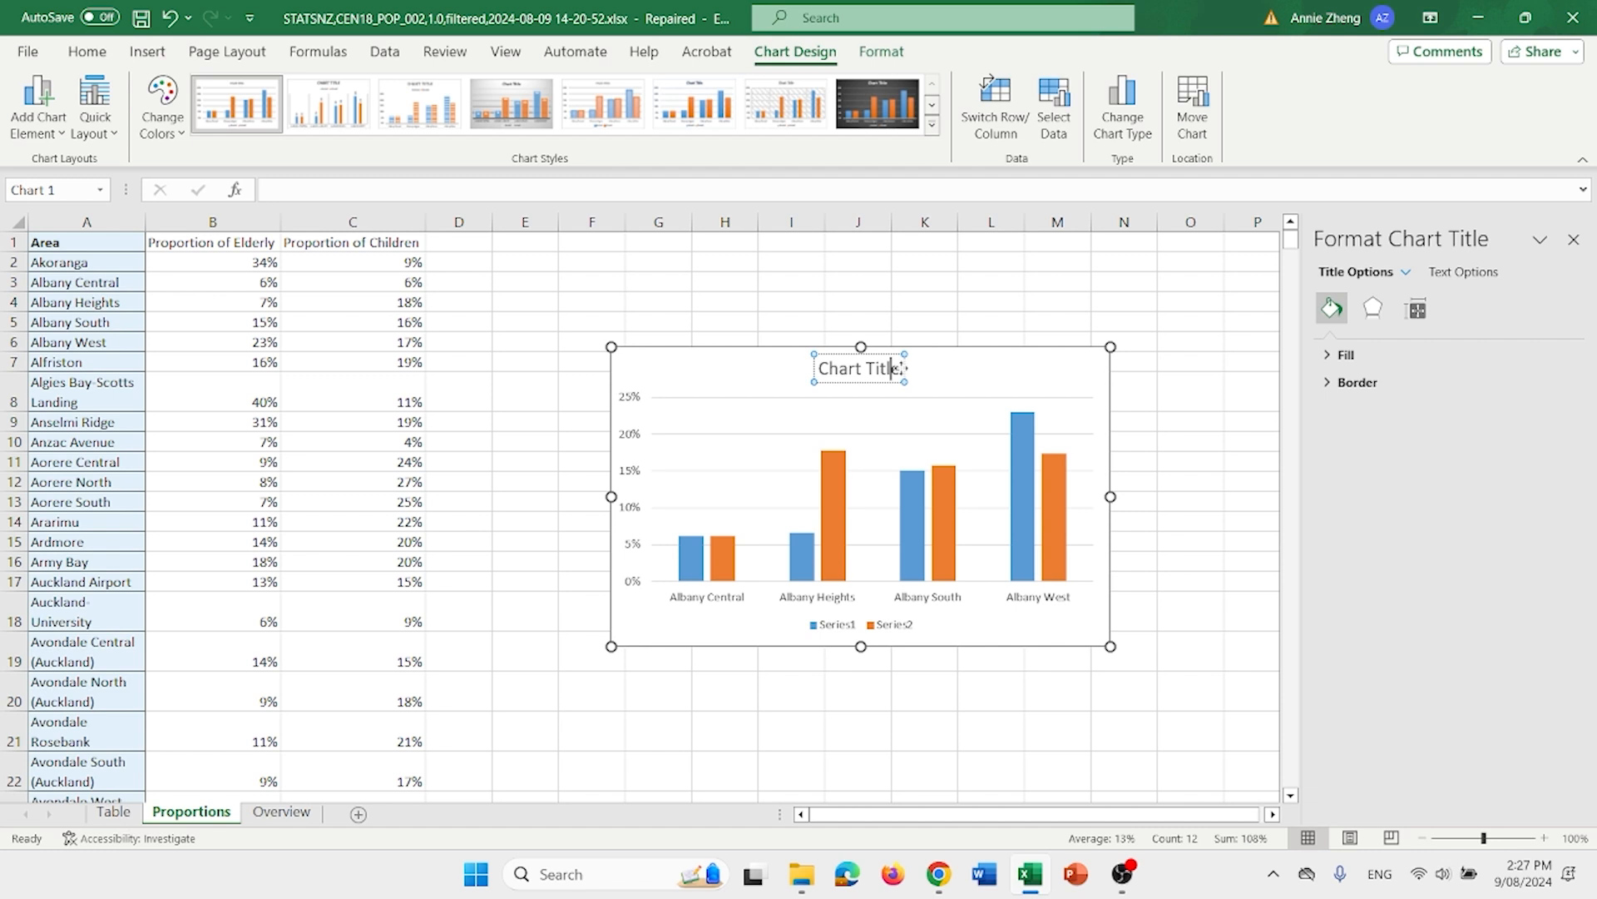
key("ctrl+a")
key("BackSpace")
type("Prop")
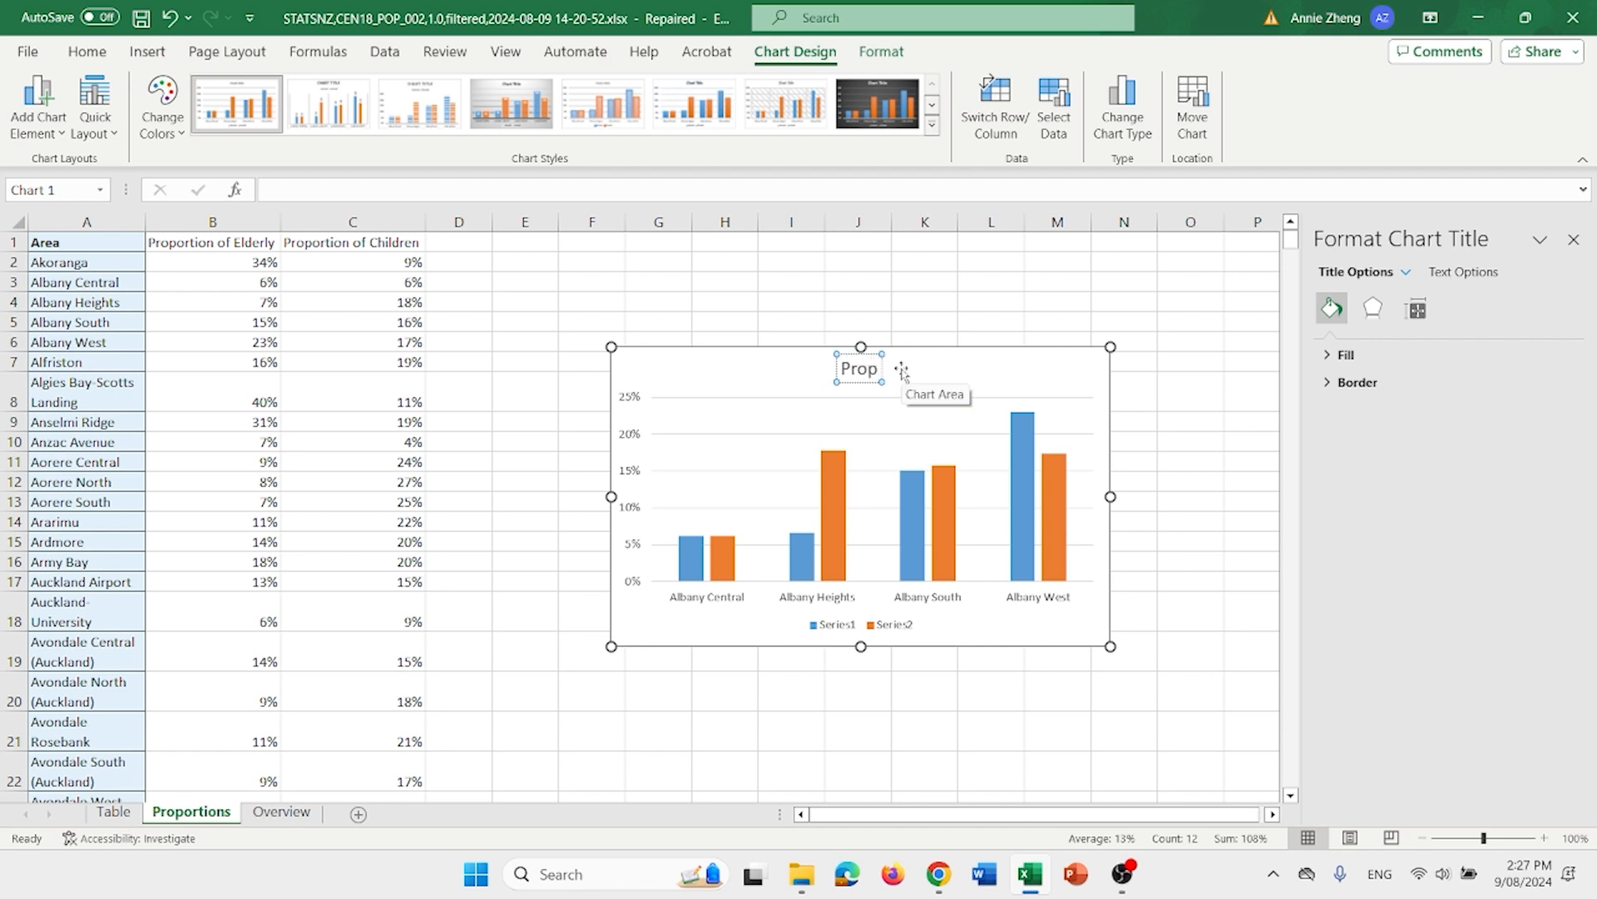
type("ortion of")
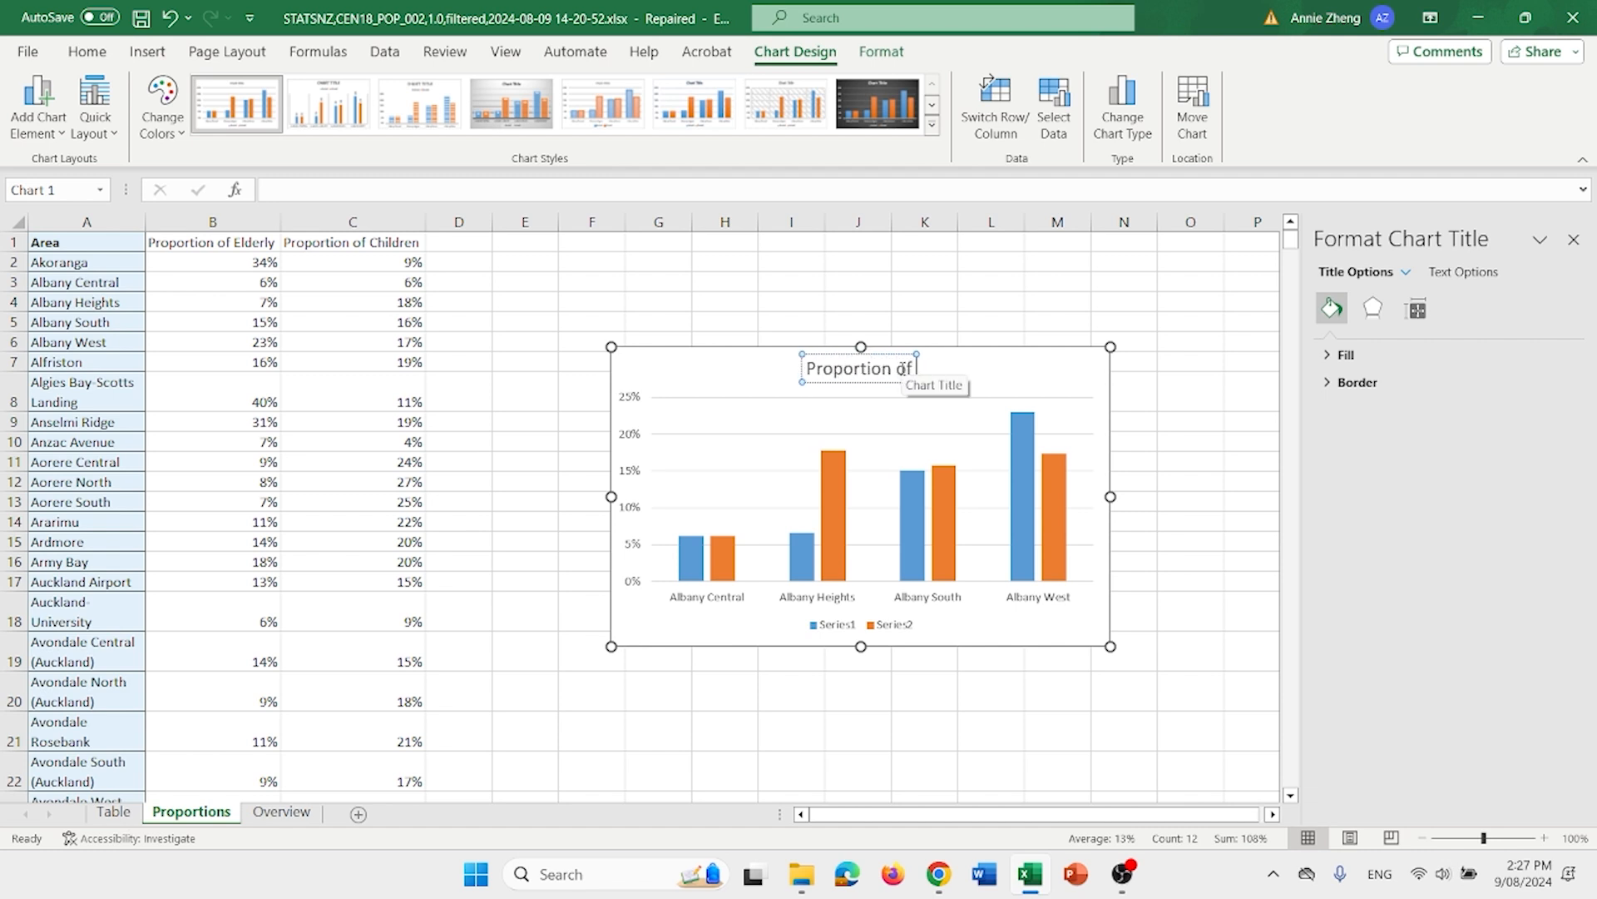
type(" Elderly")
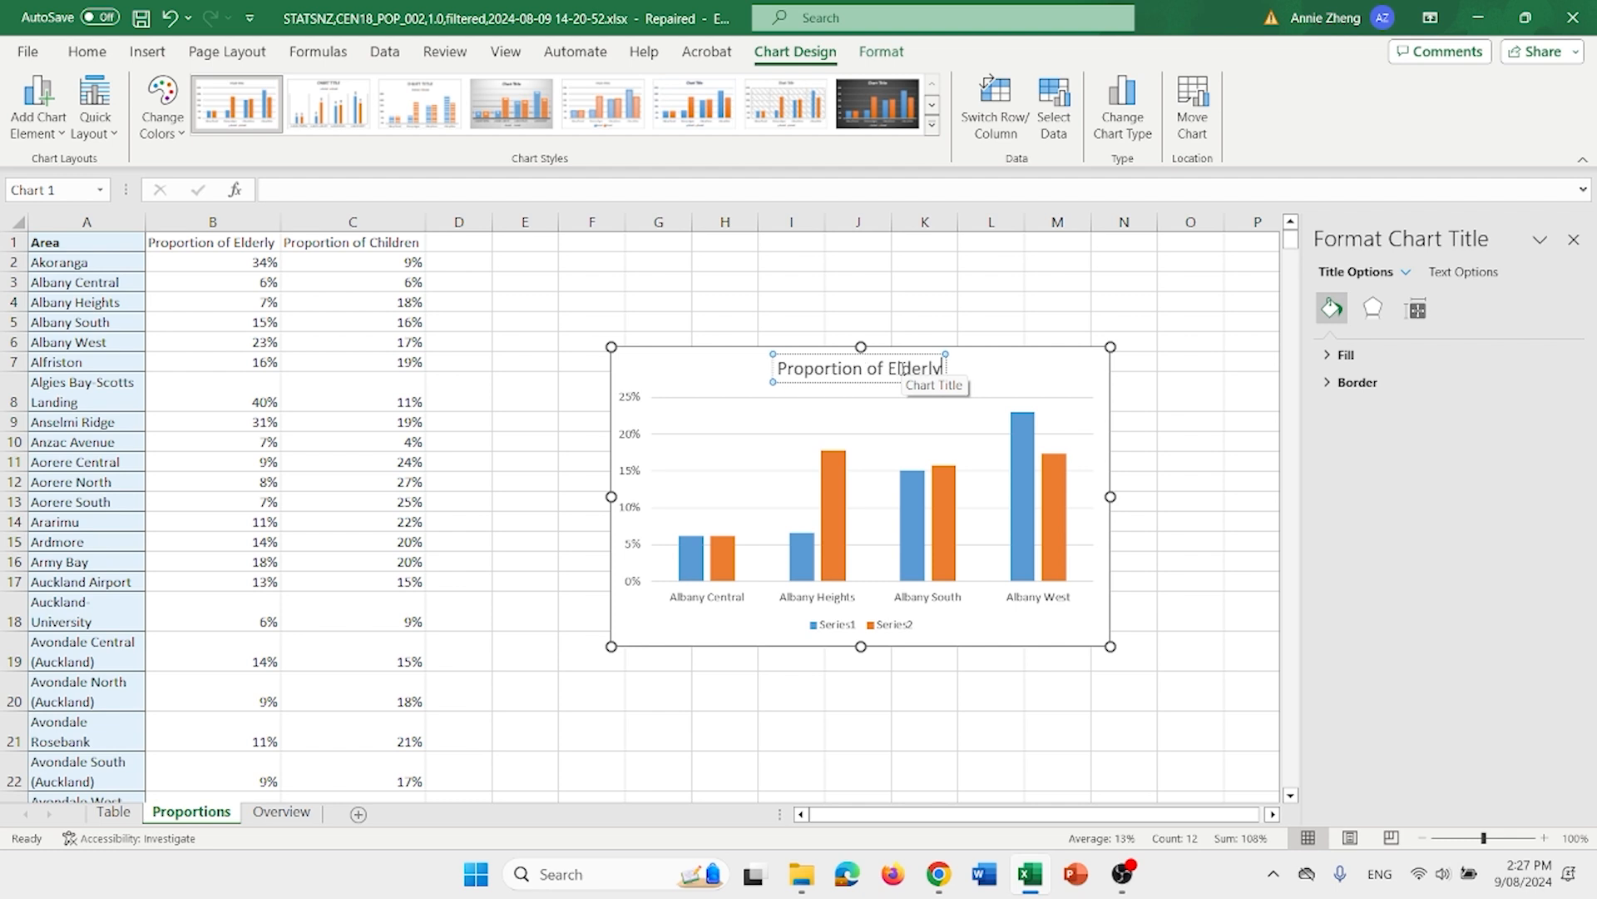
type(" and Chi")
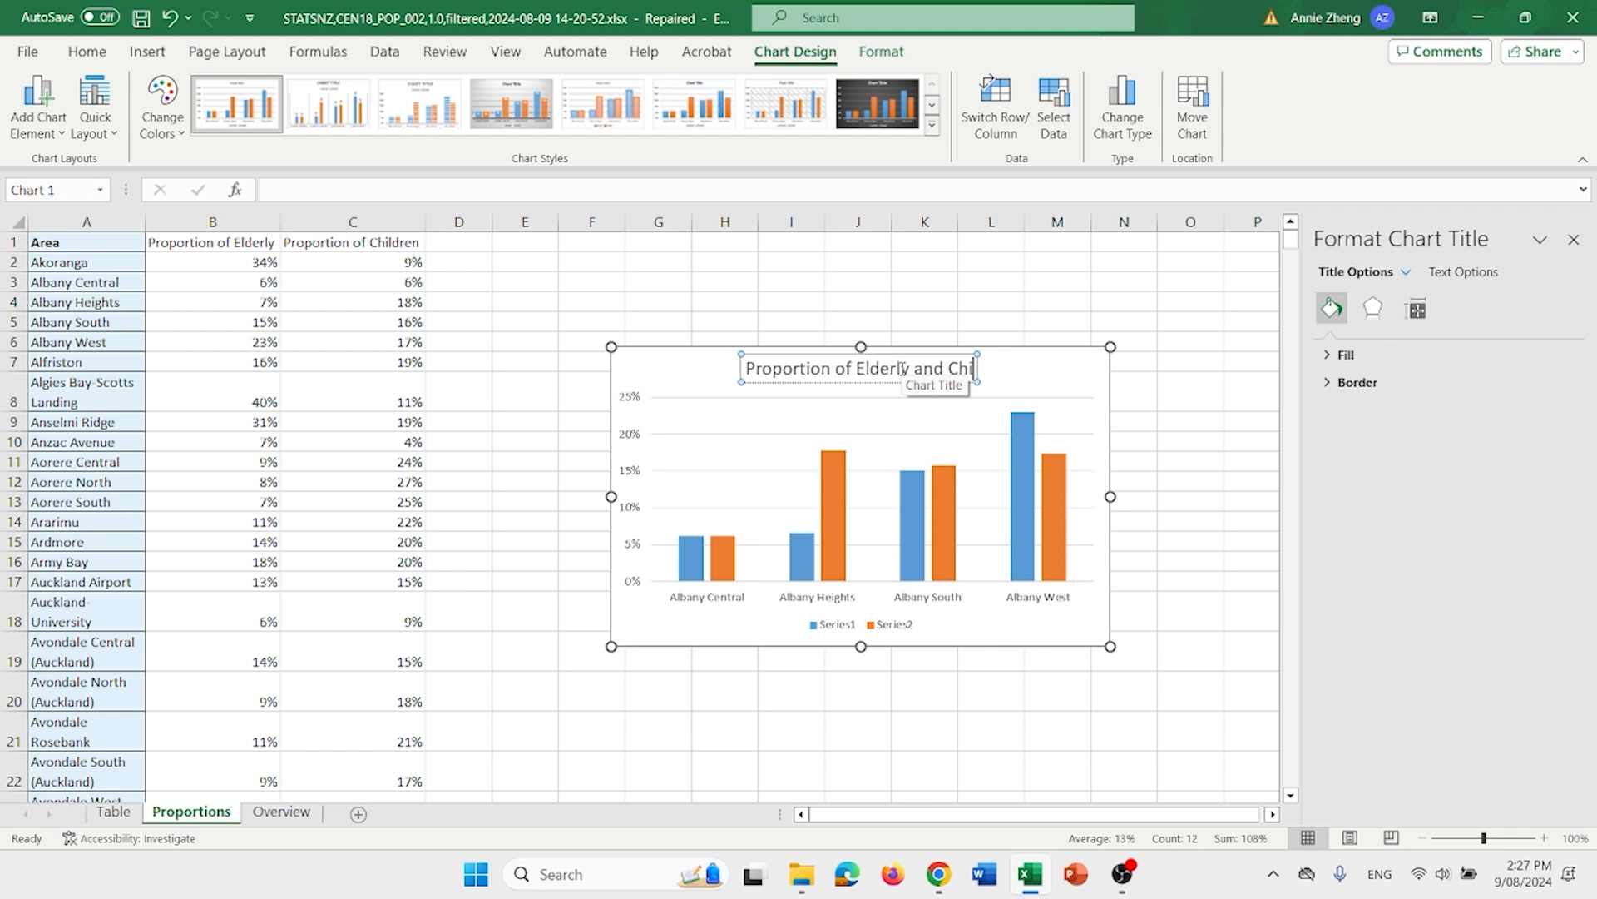
type("ldren in Alba")
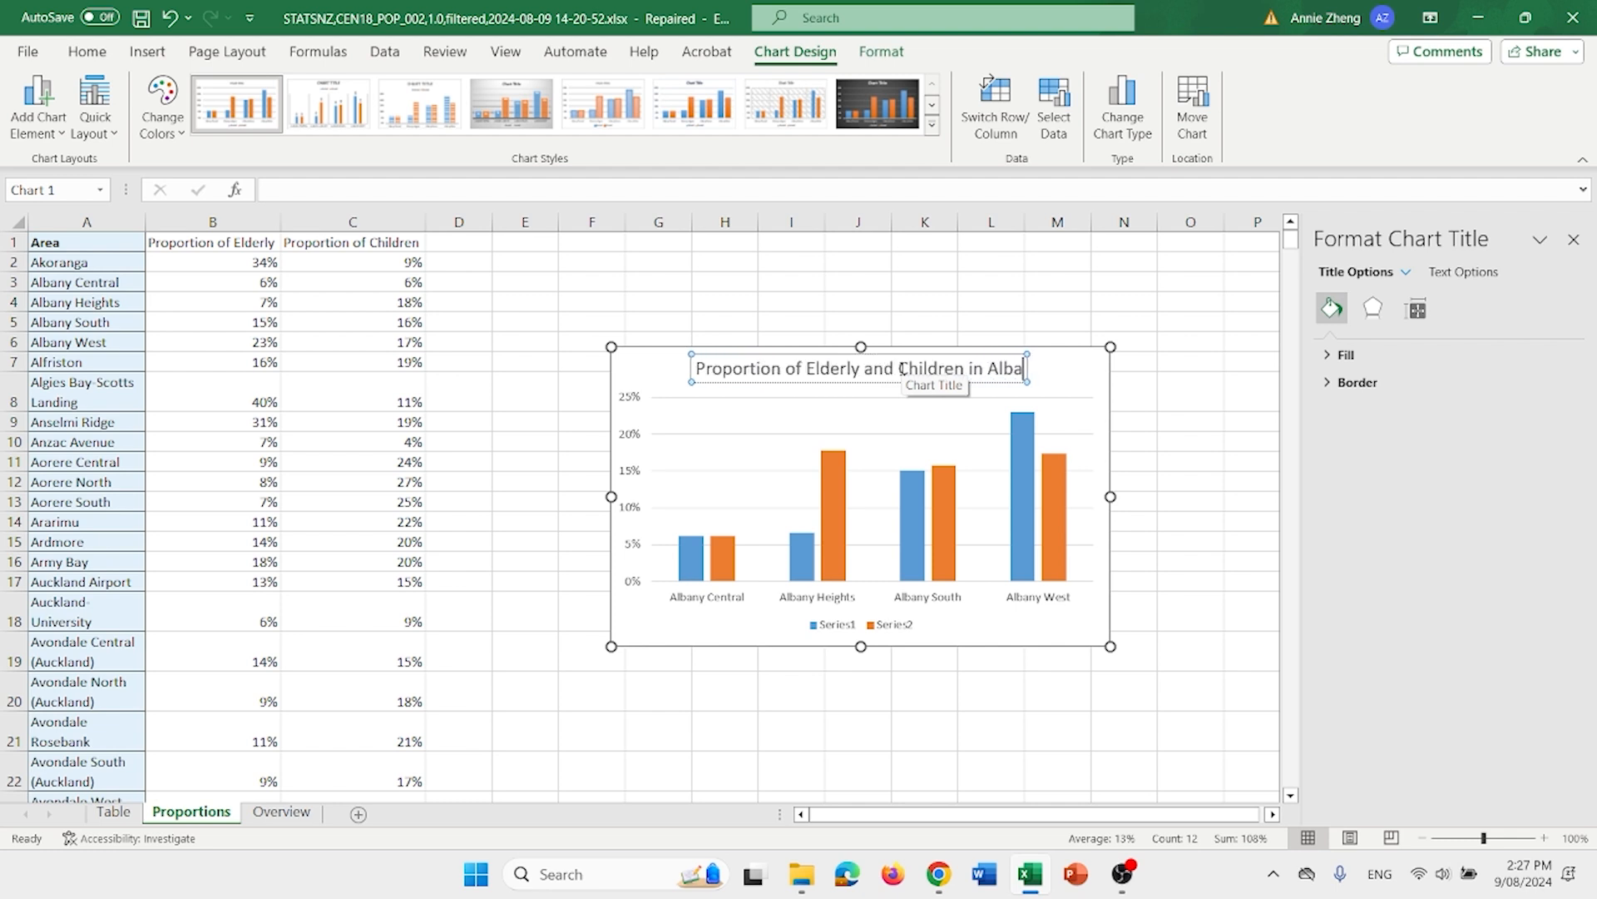
type("ny")
left_click(1241, 399)
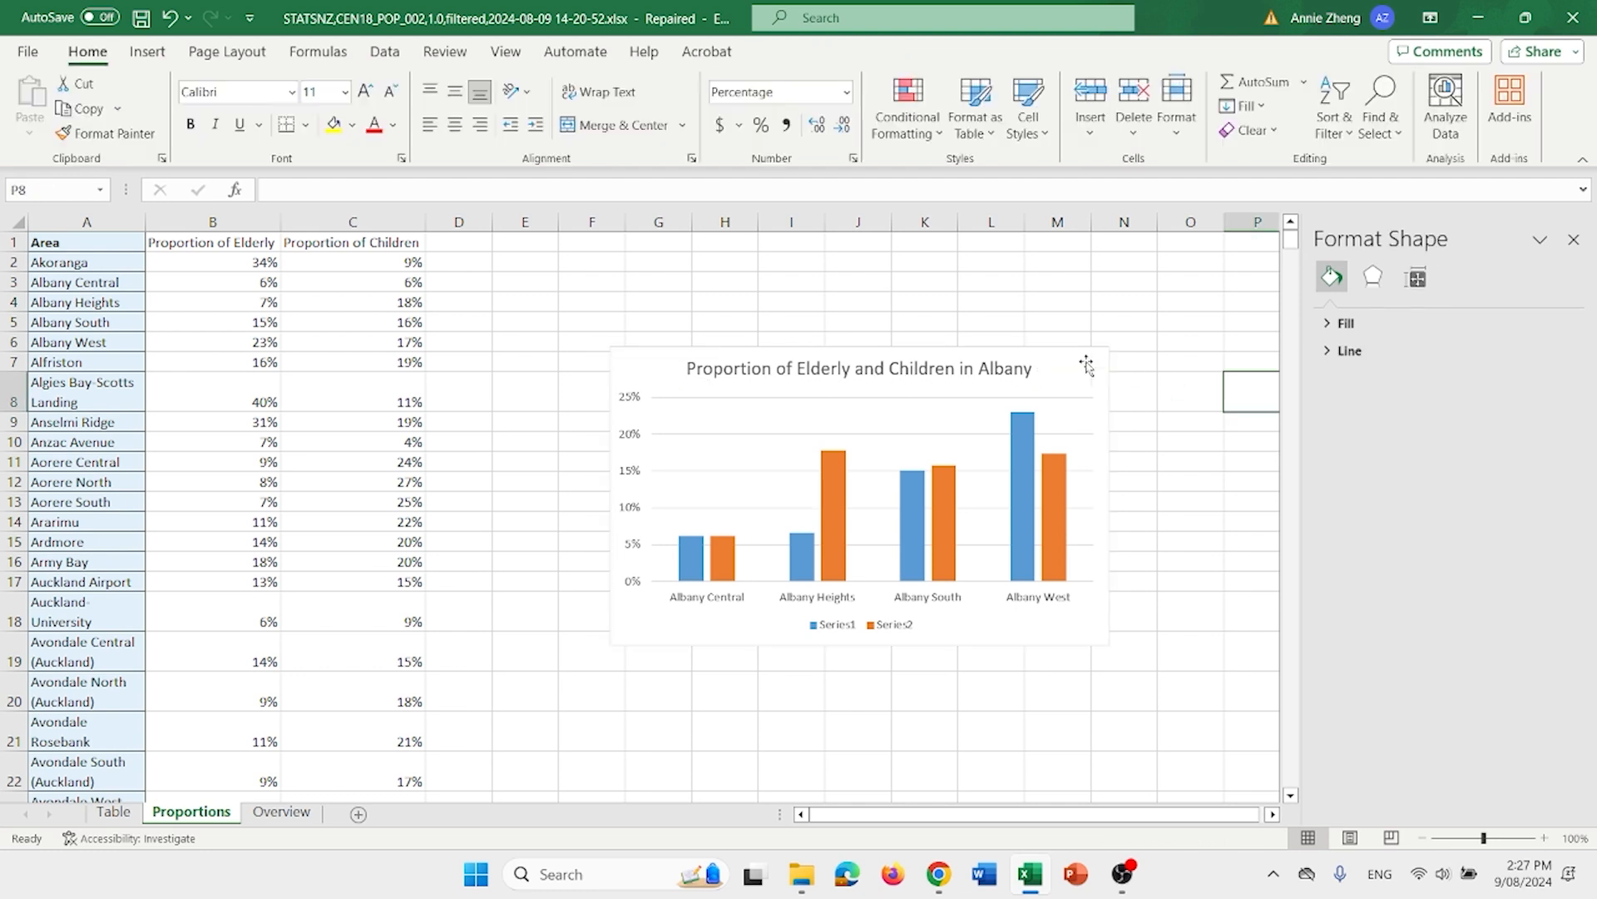
- Open the chart's data source settings from the legend and name the first series Elderly
left_click(1077, 364)
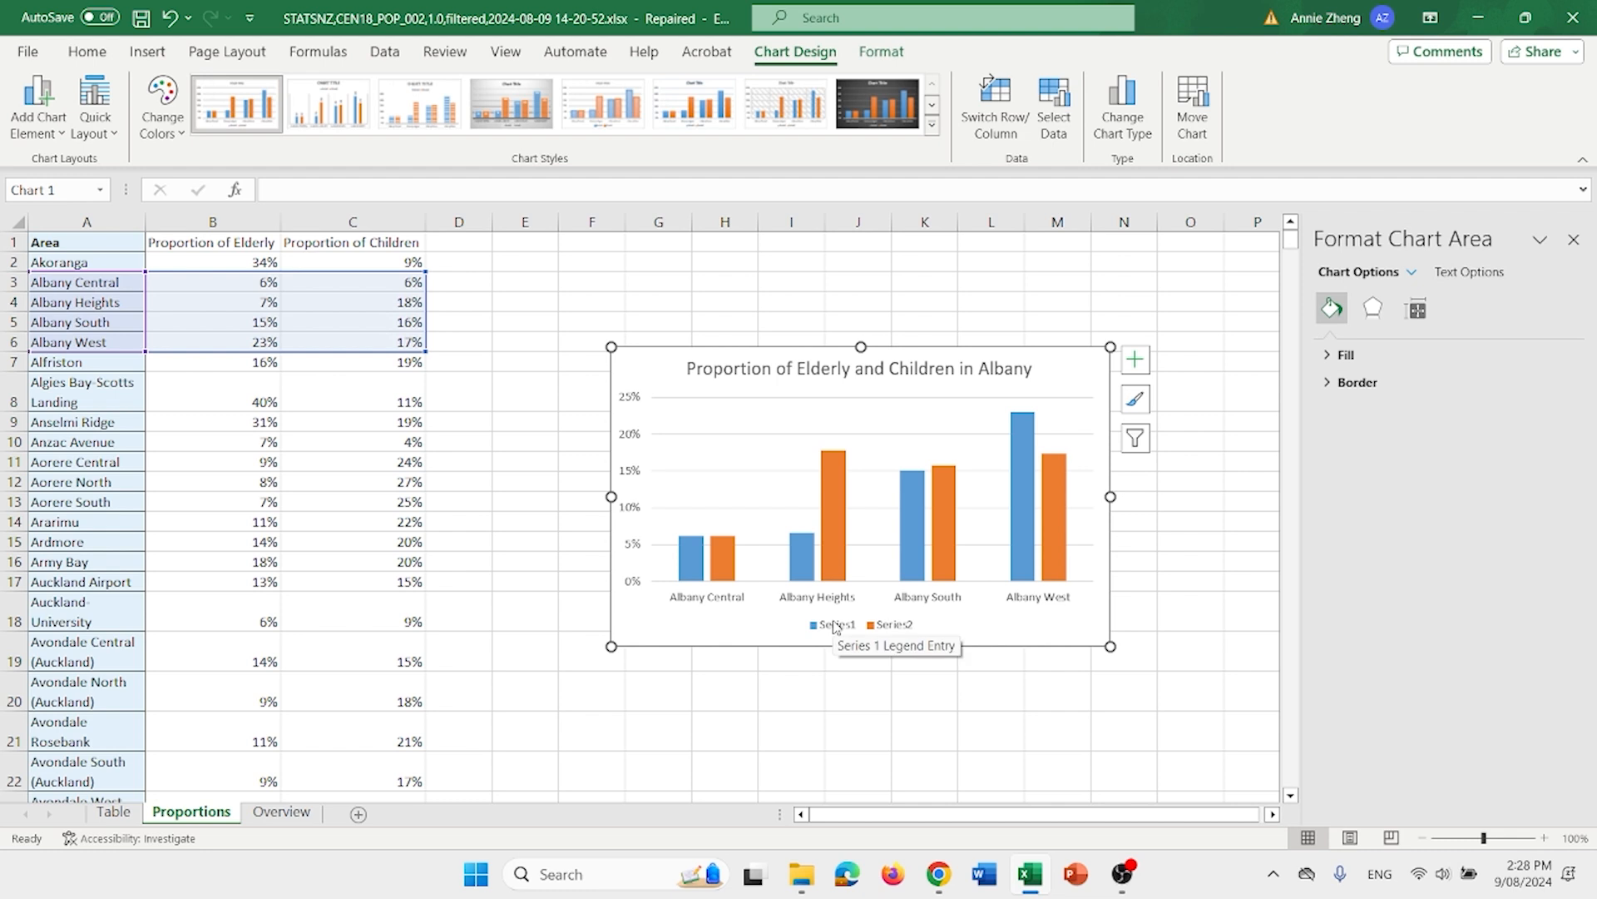
right_click(835, 626)
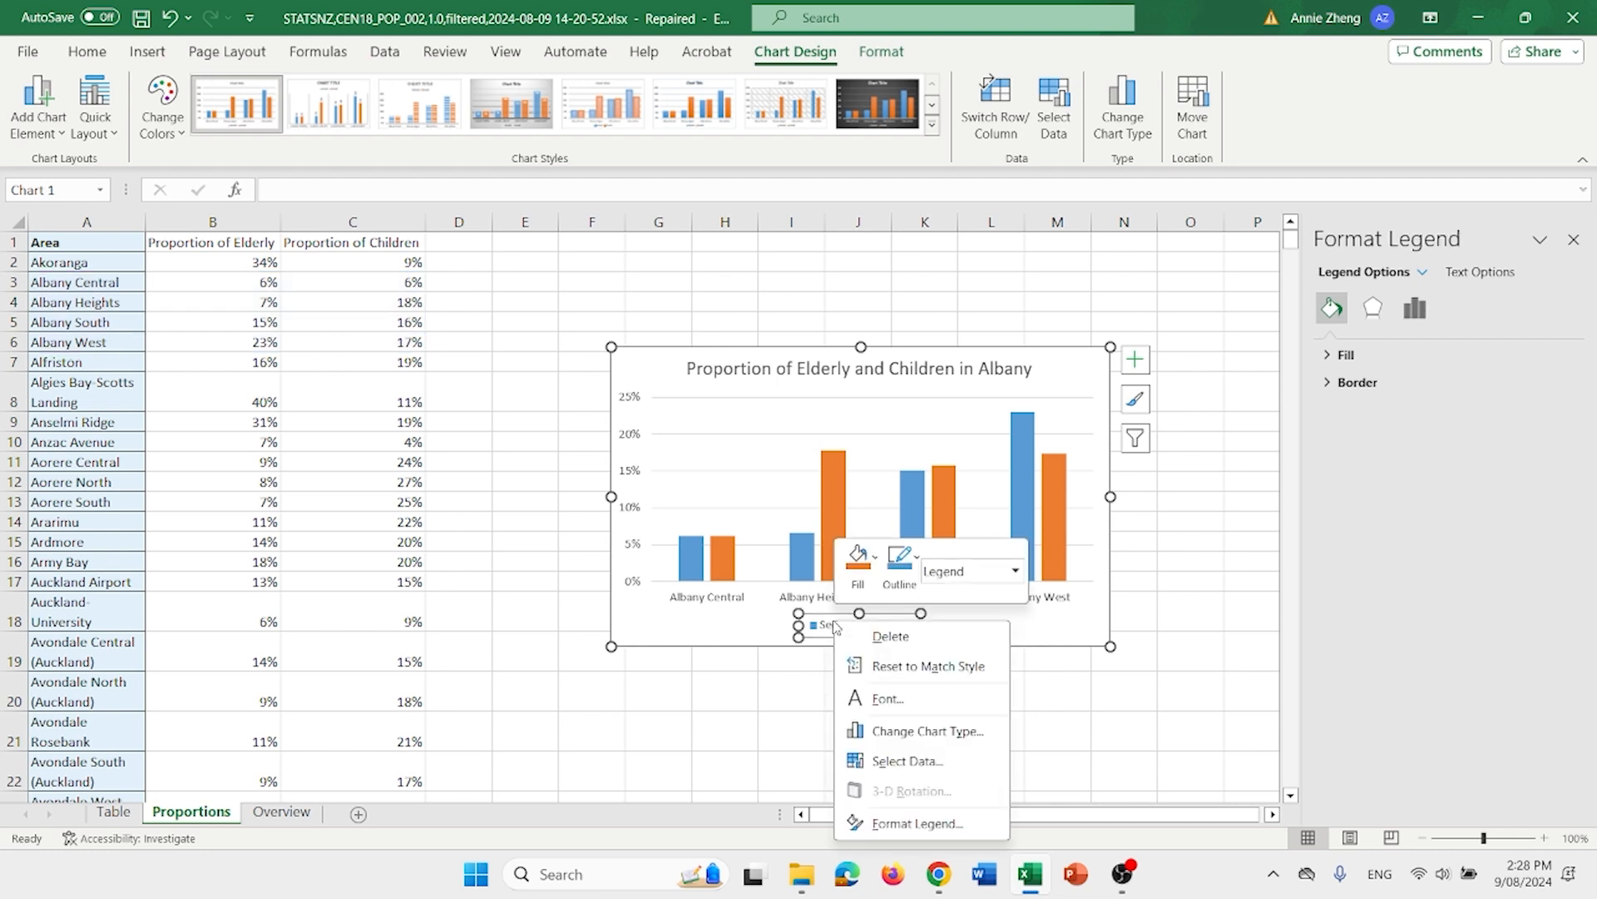
left_click(914, 755)
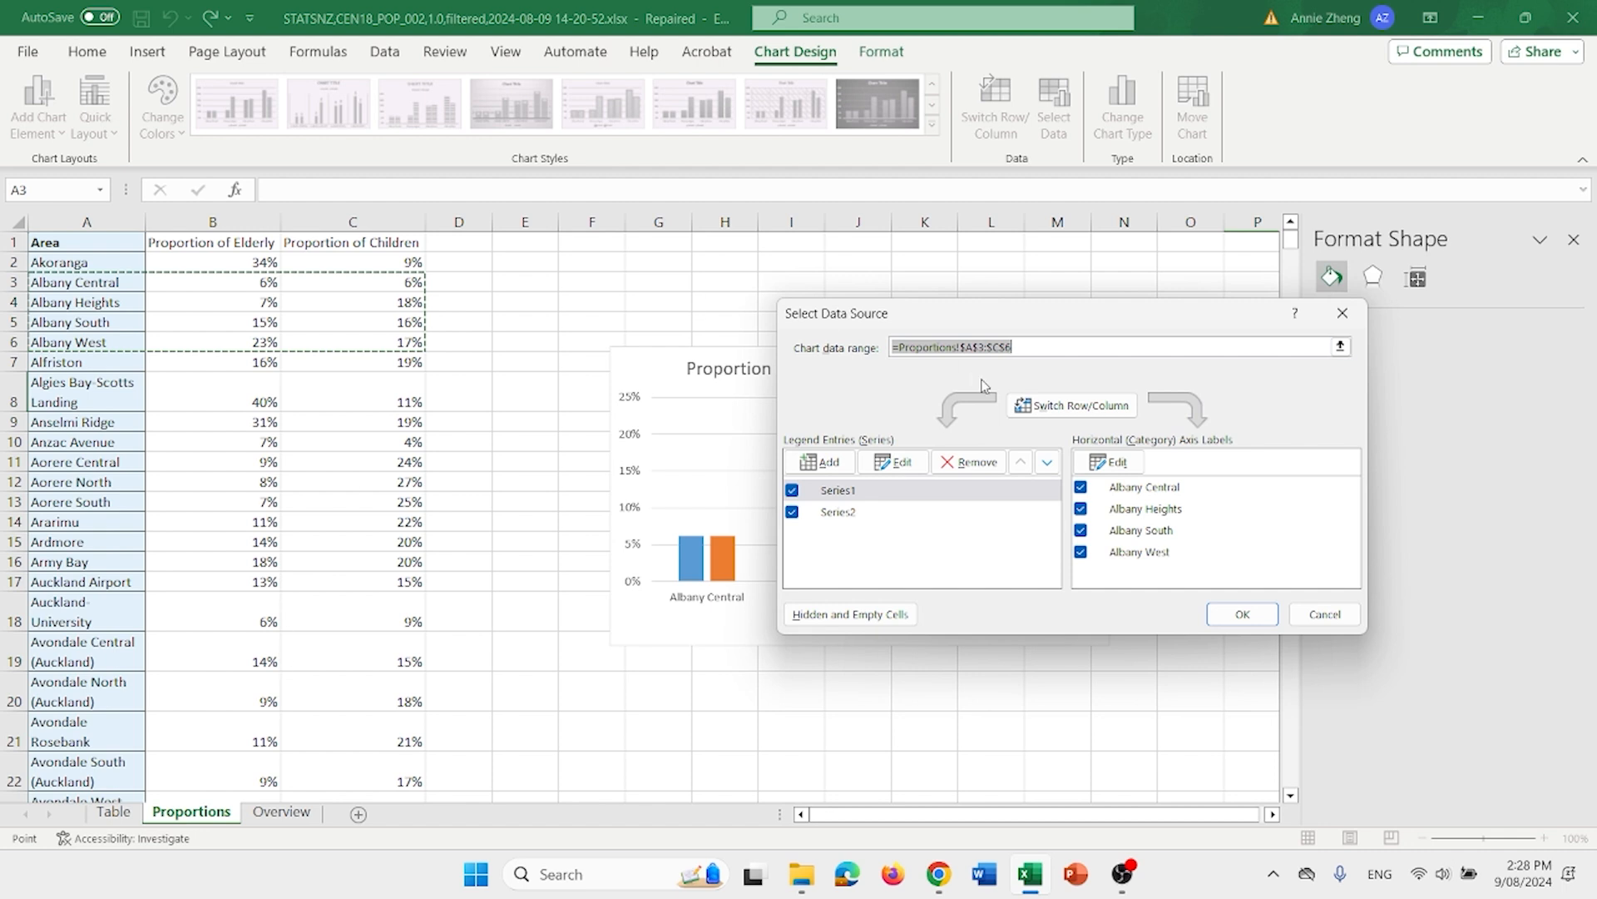
left_click(900, 465)
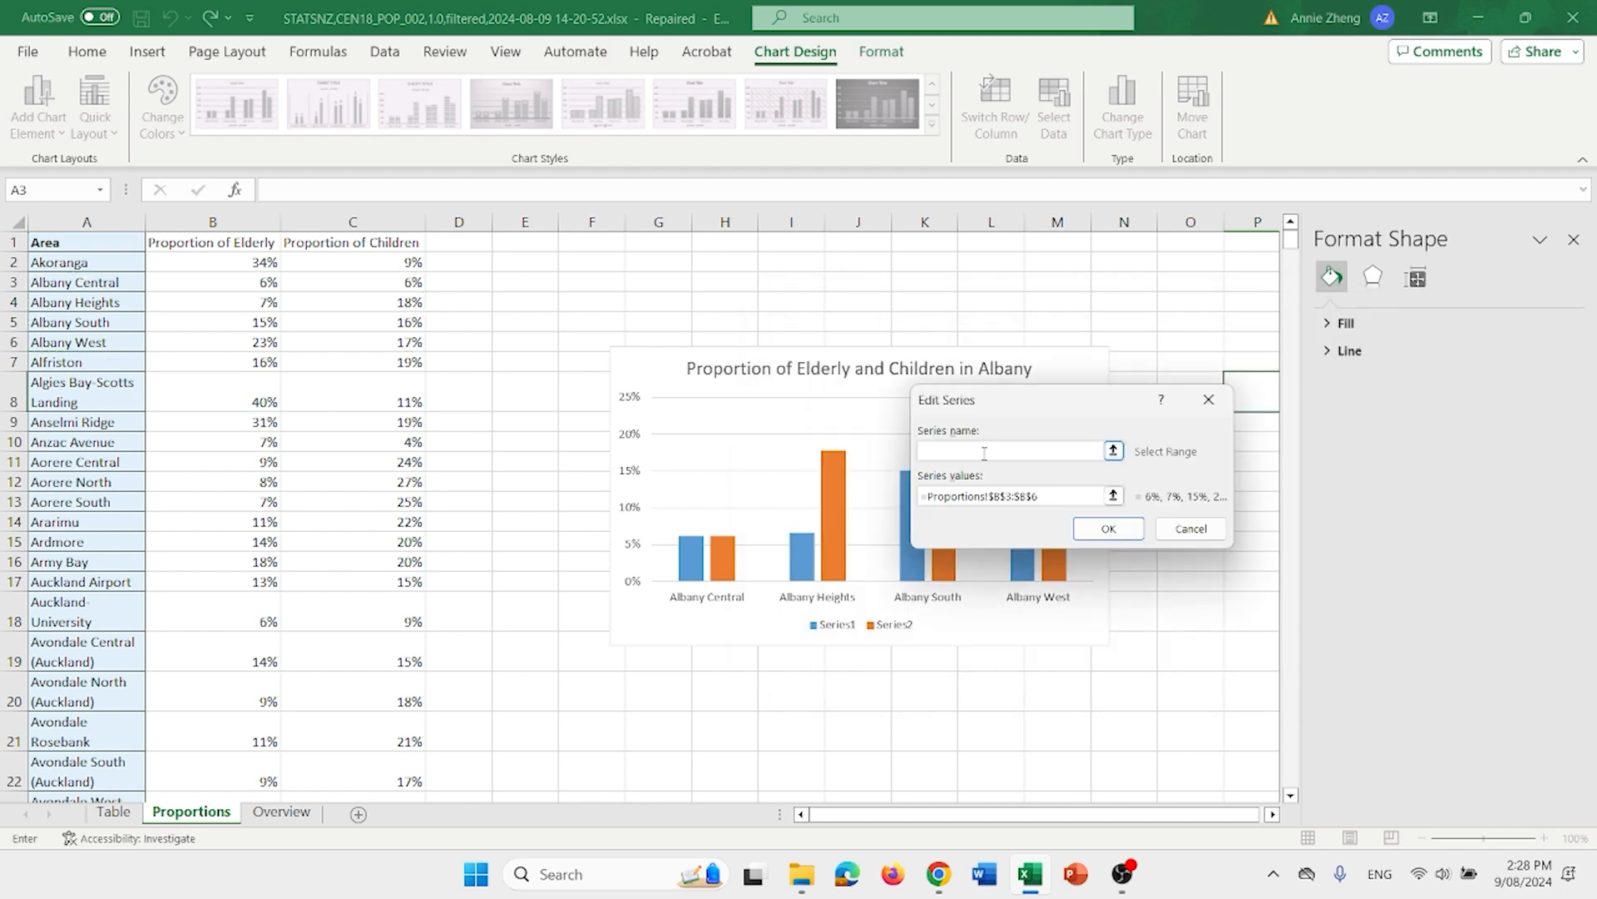
type("Elderly")
left_click(1108, 530)
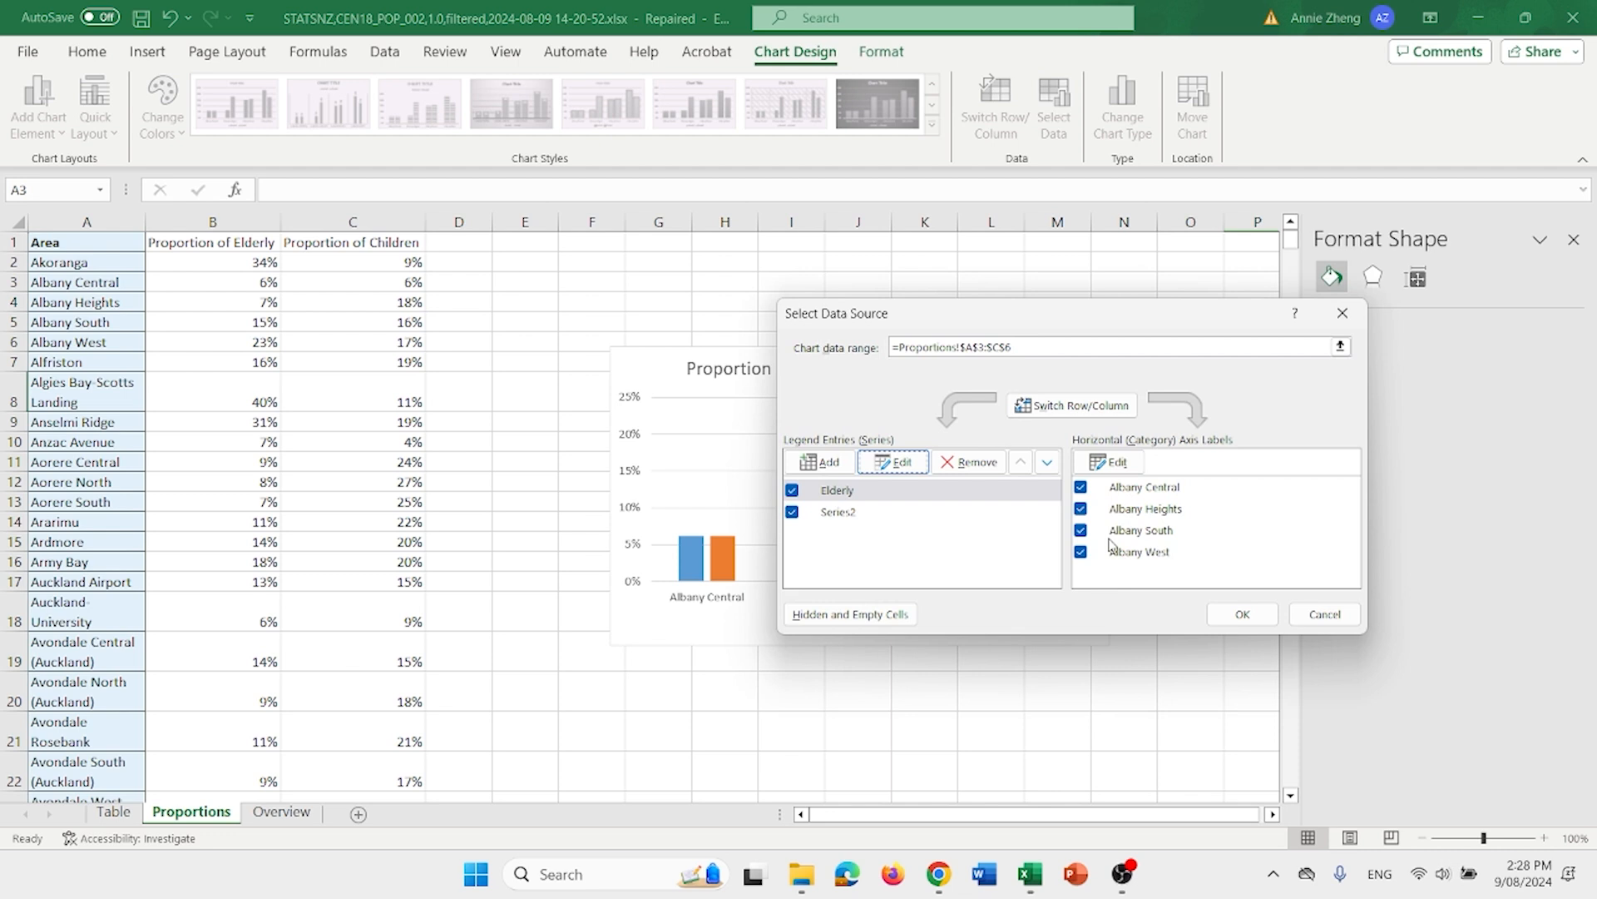
- Name the second chart series Children and apply the data source changes
left_click(866, 514)
left_click(898, 463)
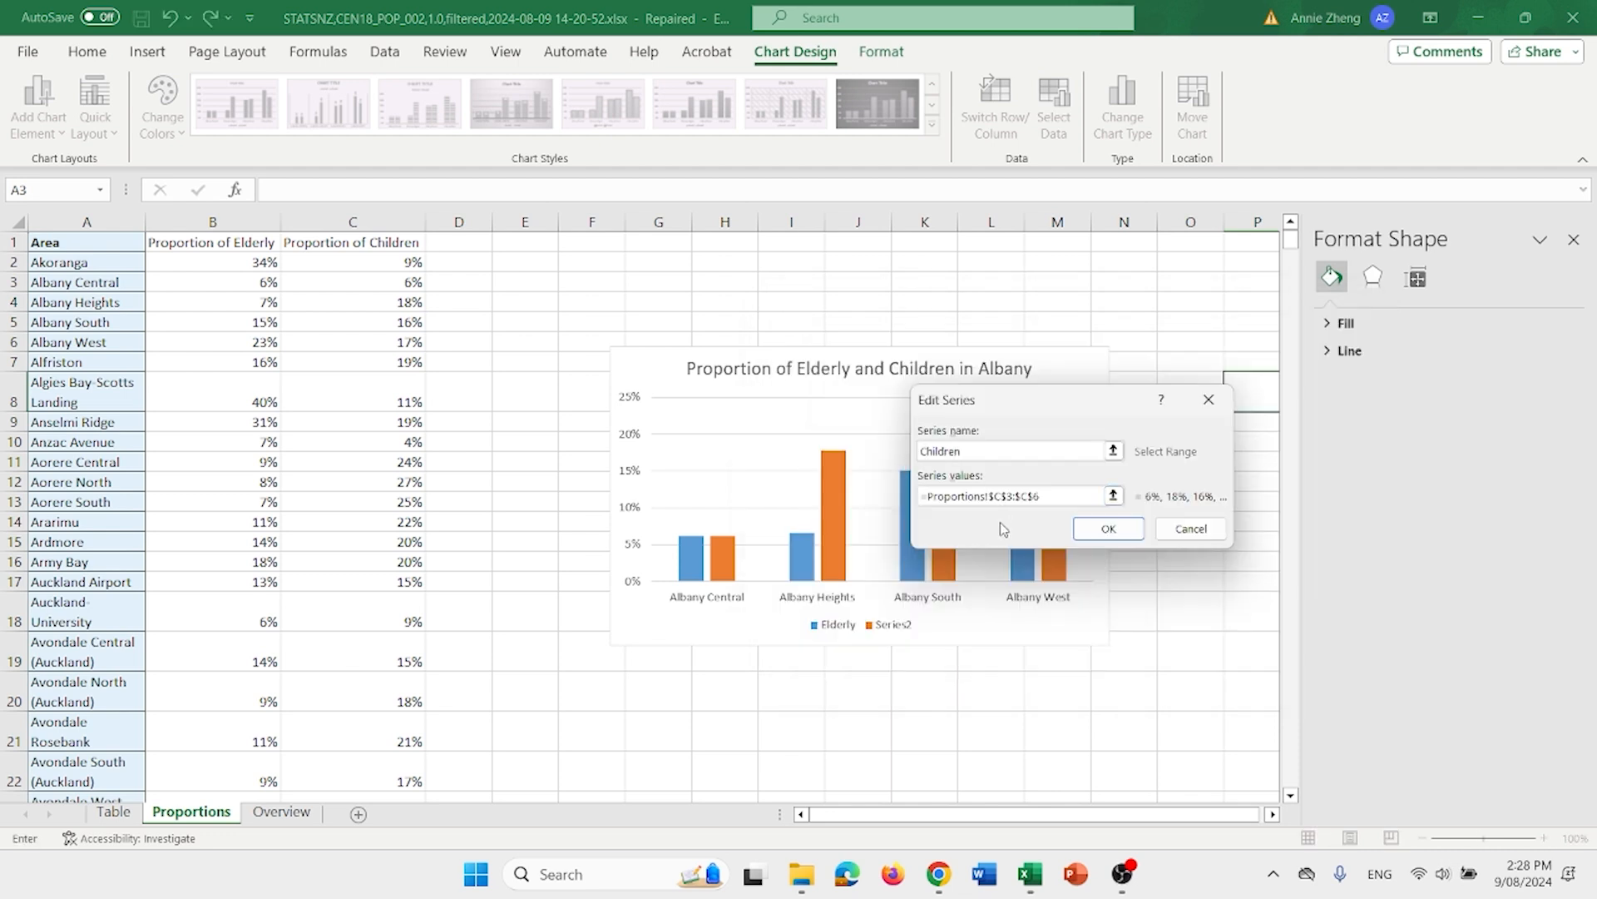
left_click(1110, 529)
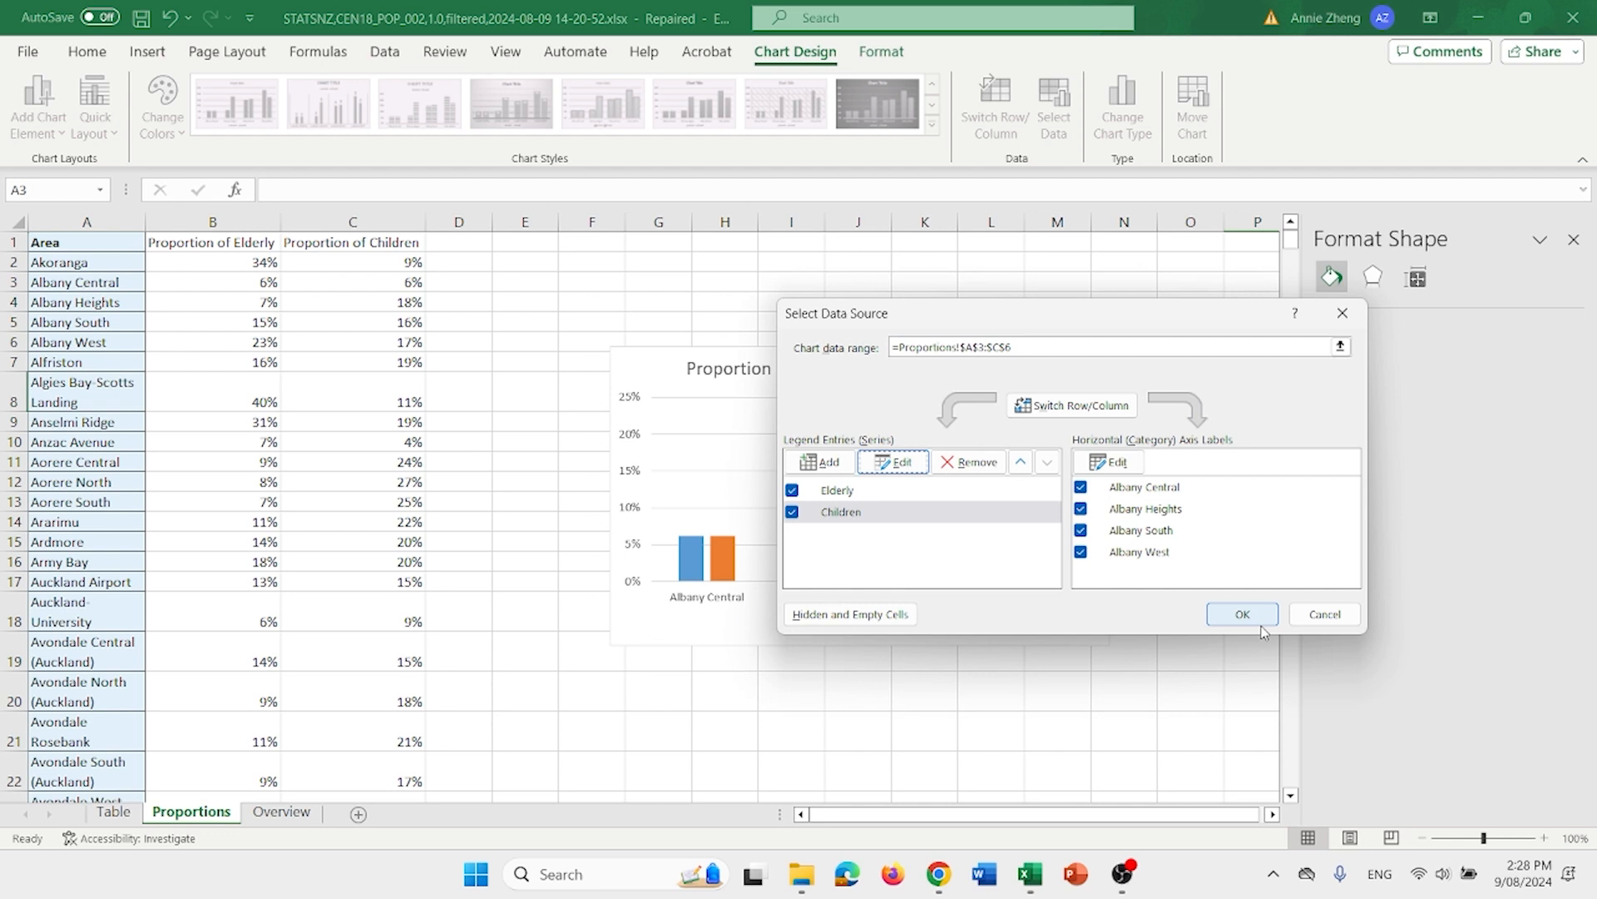
left_click(1260, 622)
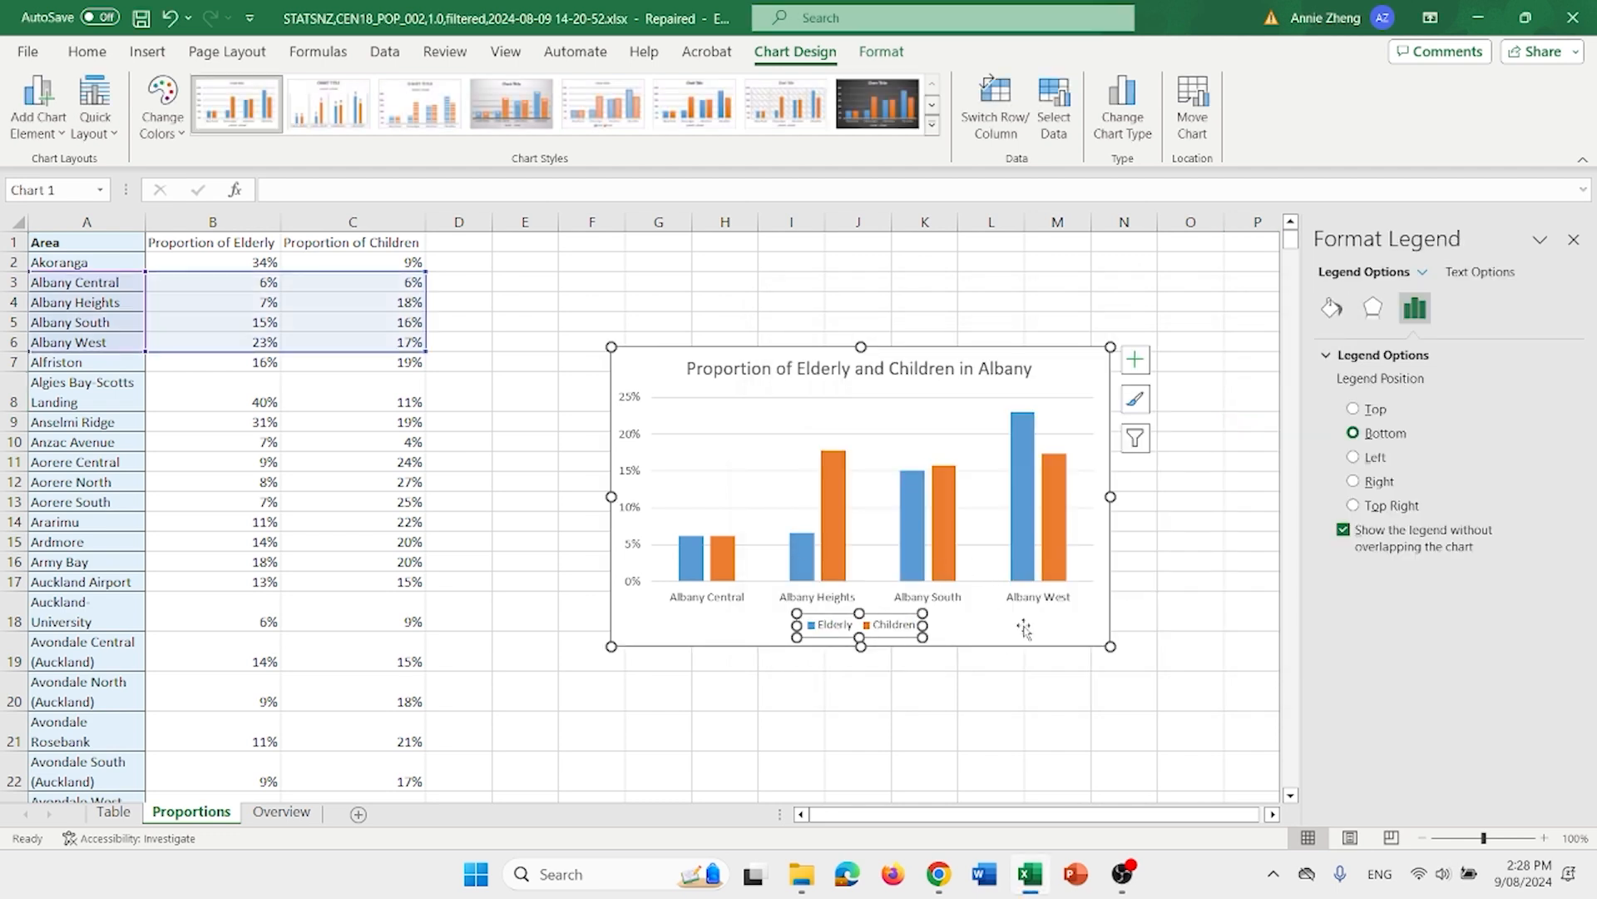
left_click(1060, 605)
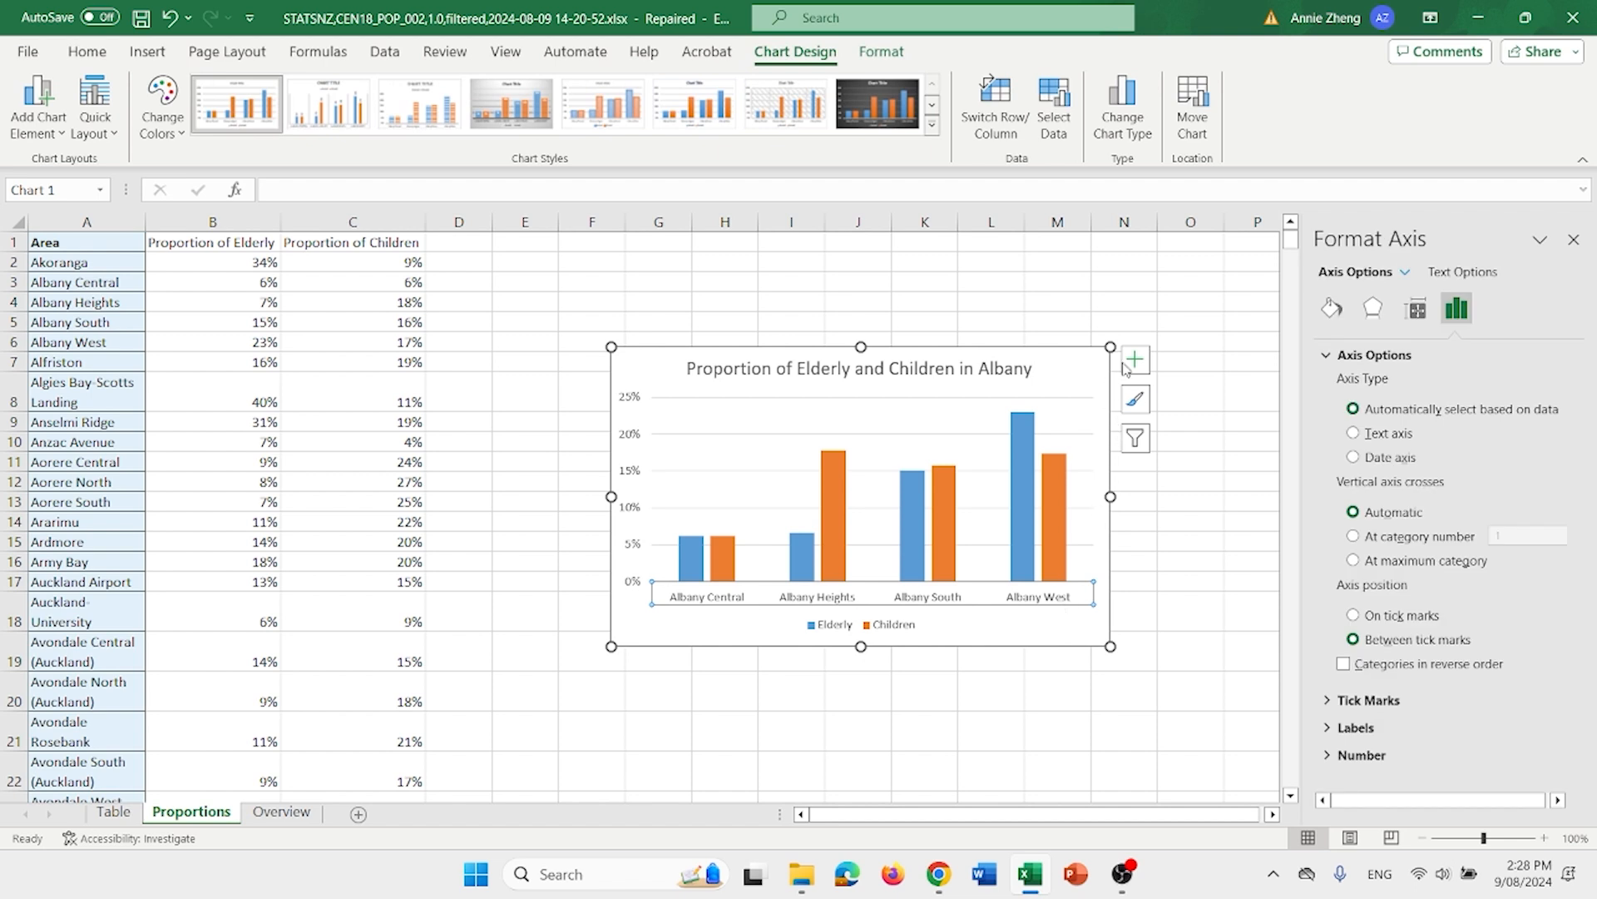
left_click(1135, 360)
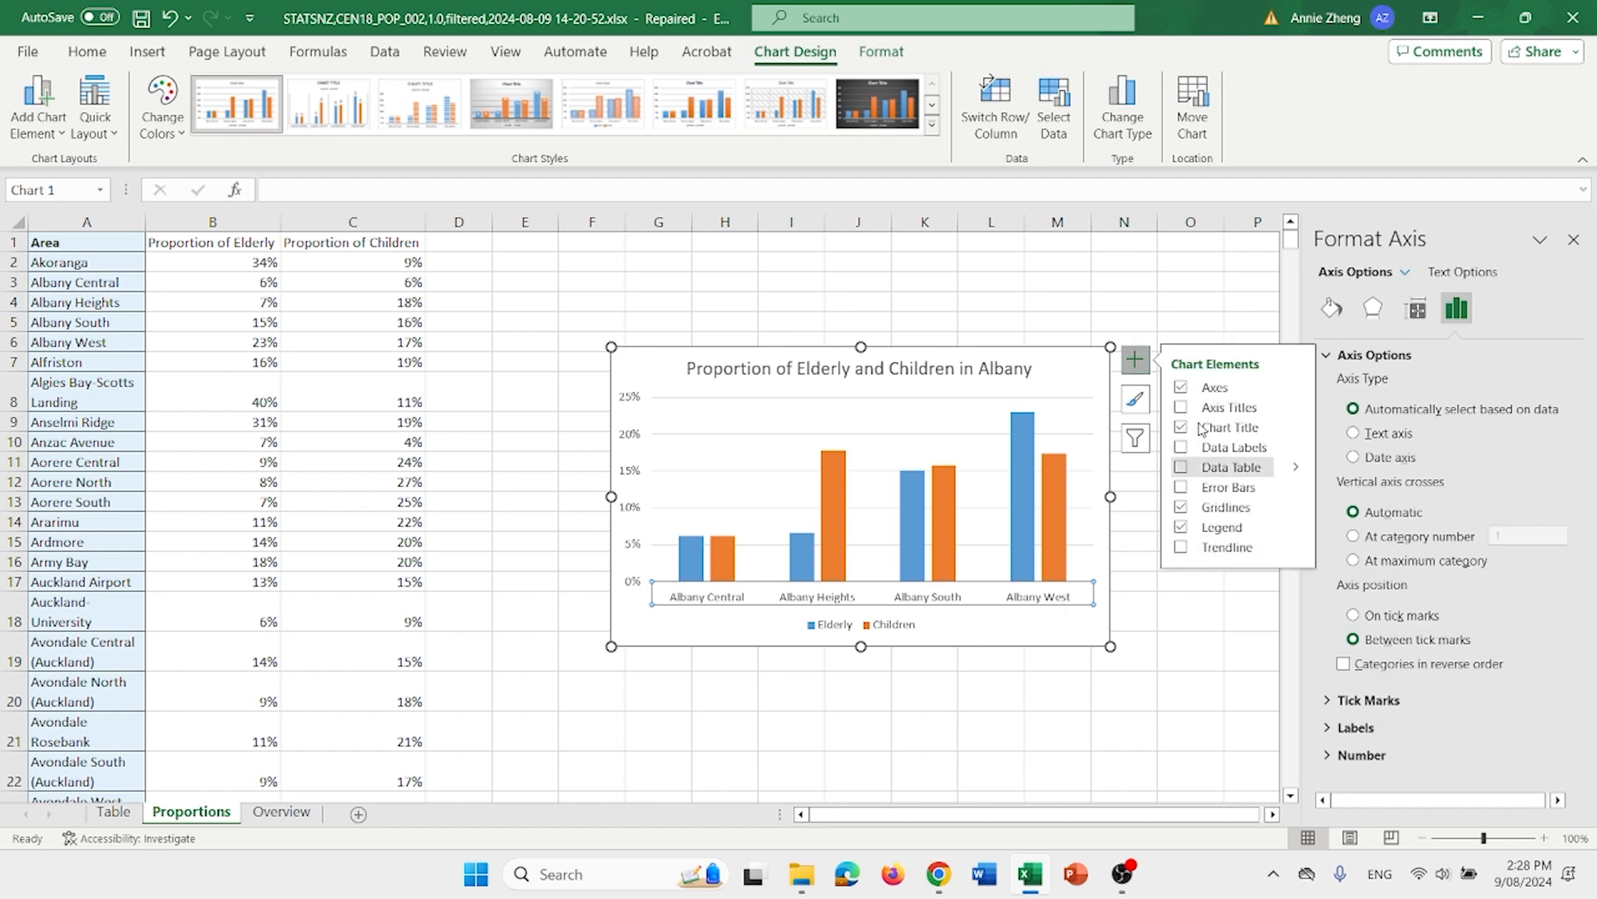
left_click(1054, 653)
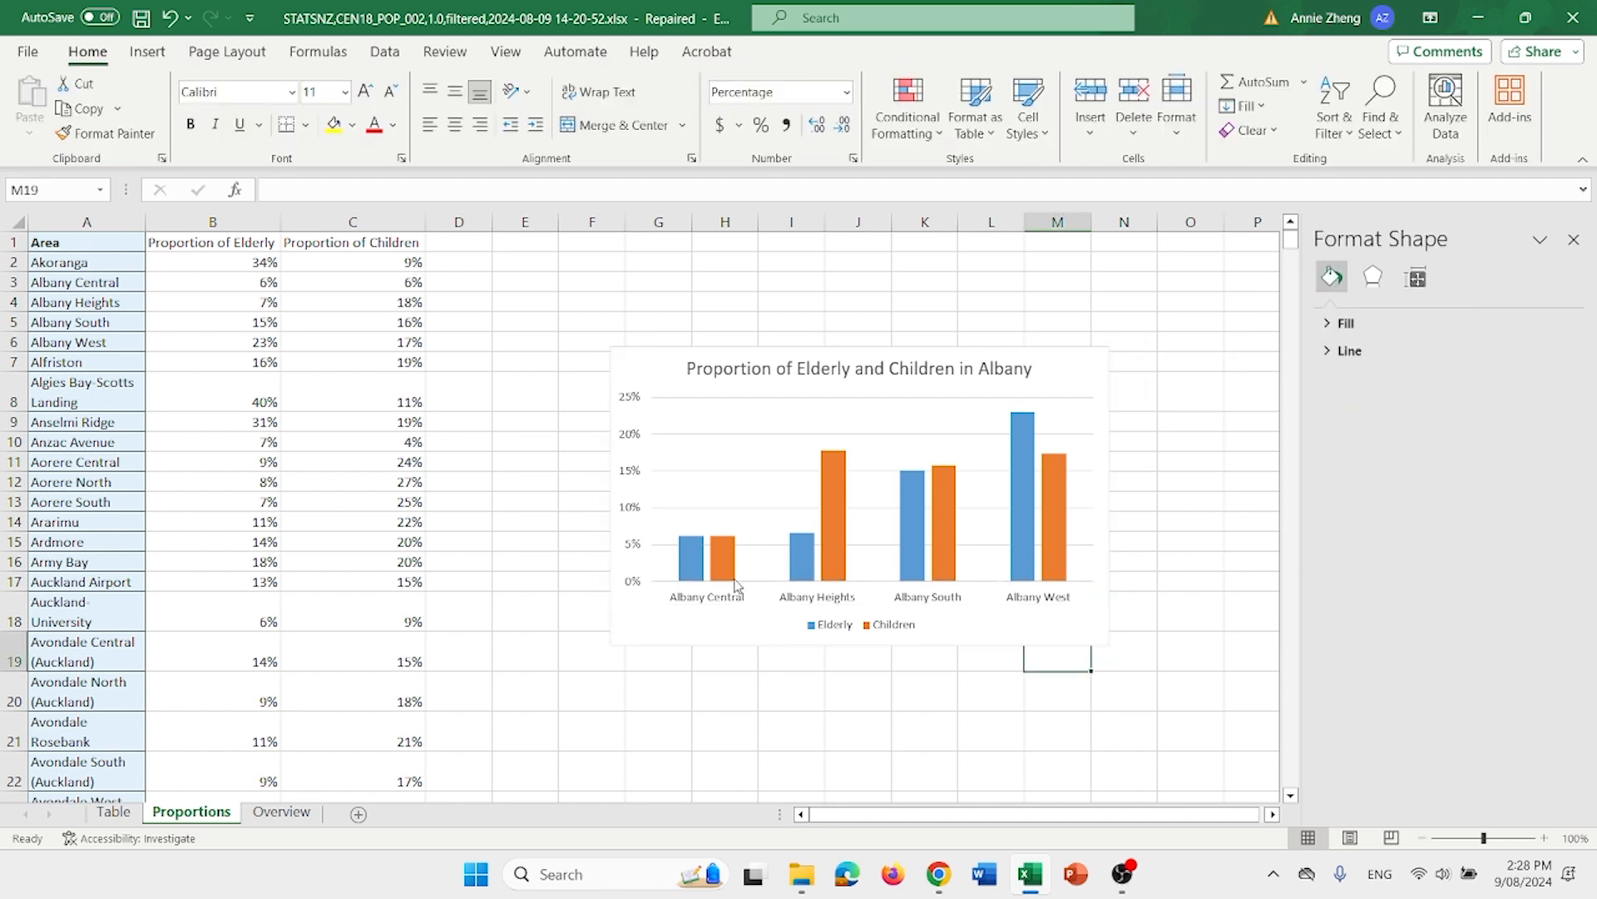
- Fill the Elderly column series with a solid light orange from the second-lightest row of theme shades
left_click(698, 558)
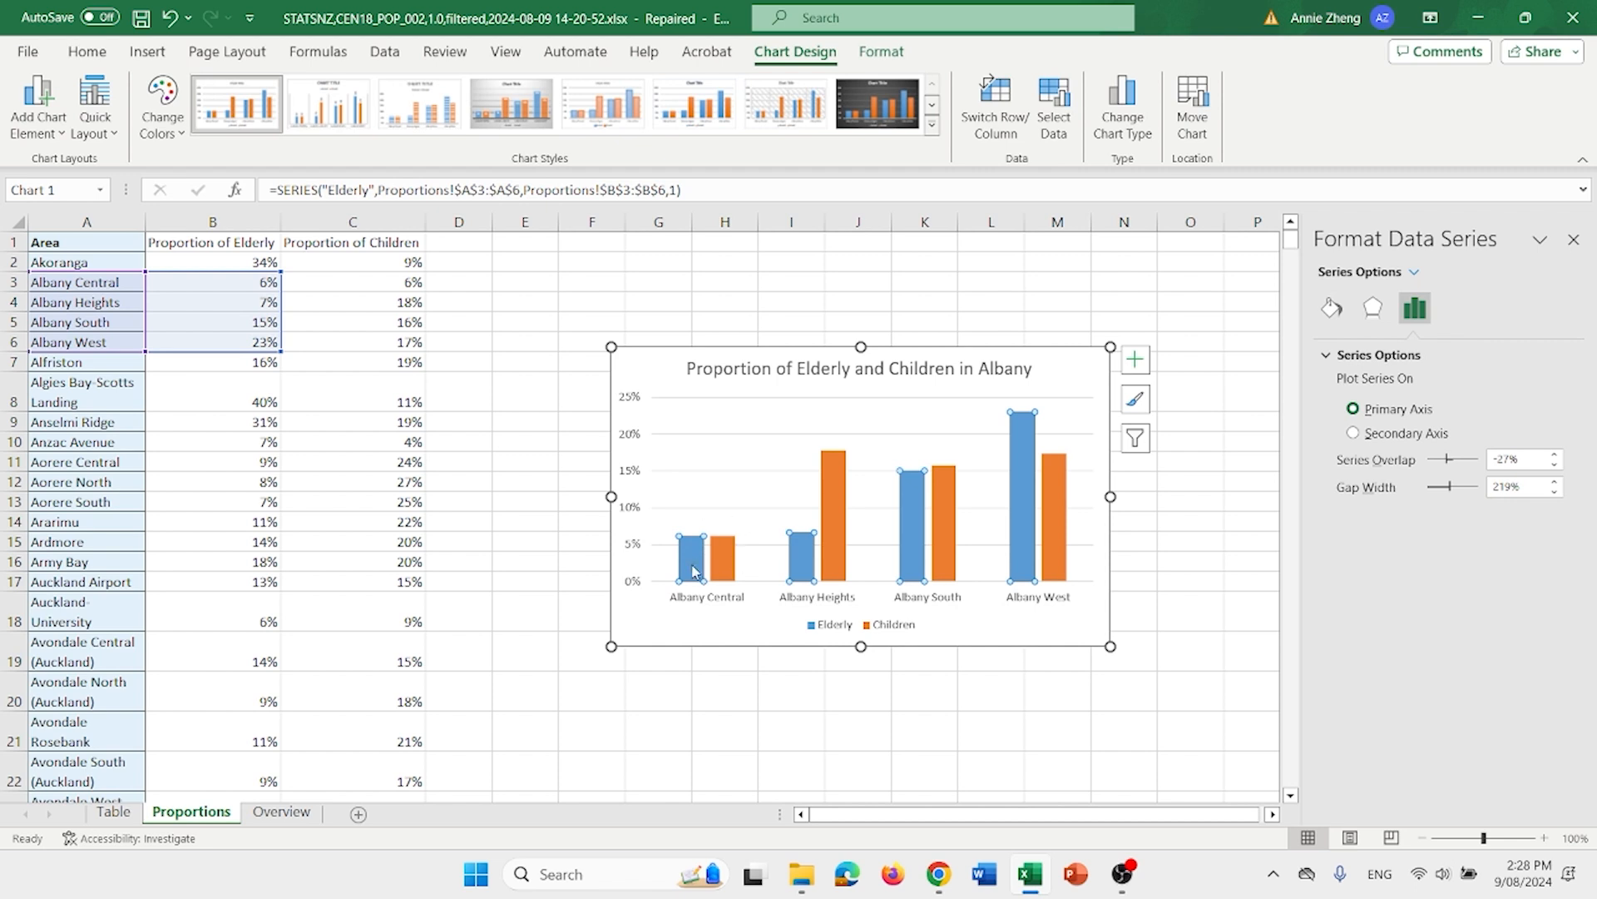
mouse_move(699, 569)
left_click(1323, 309)
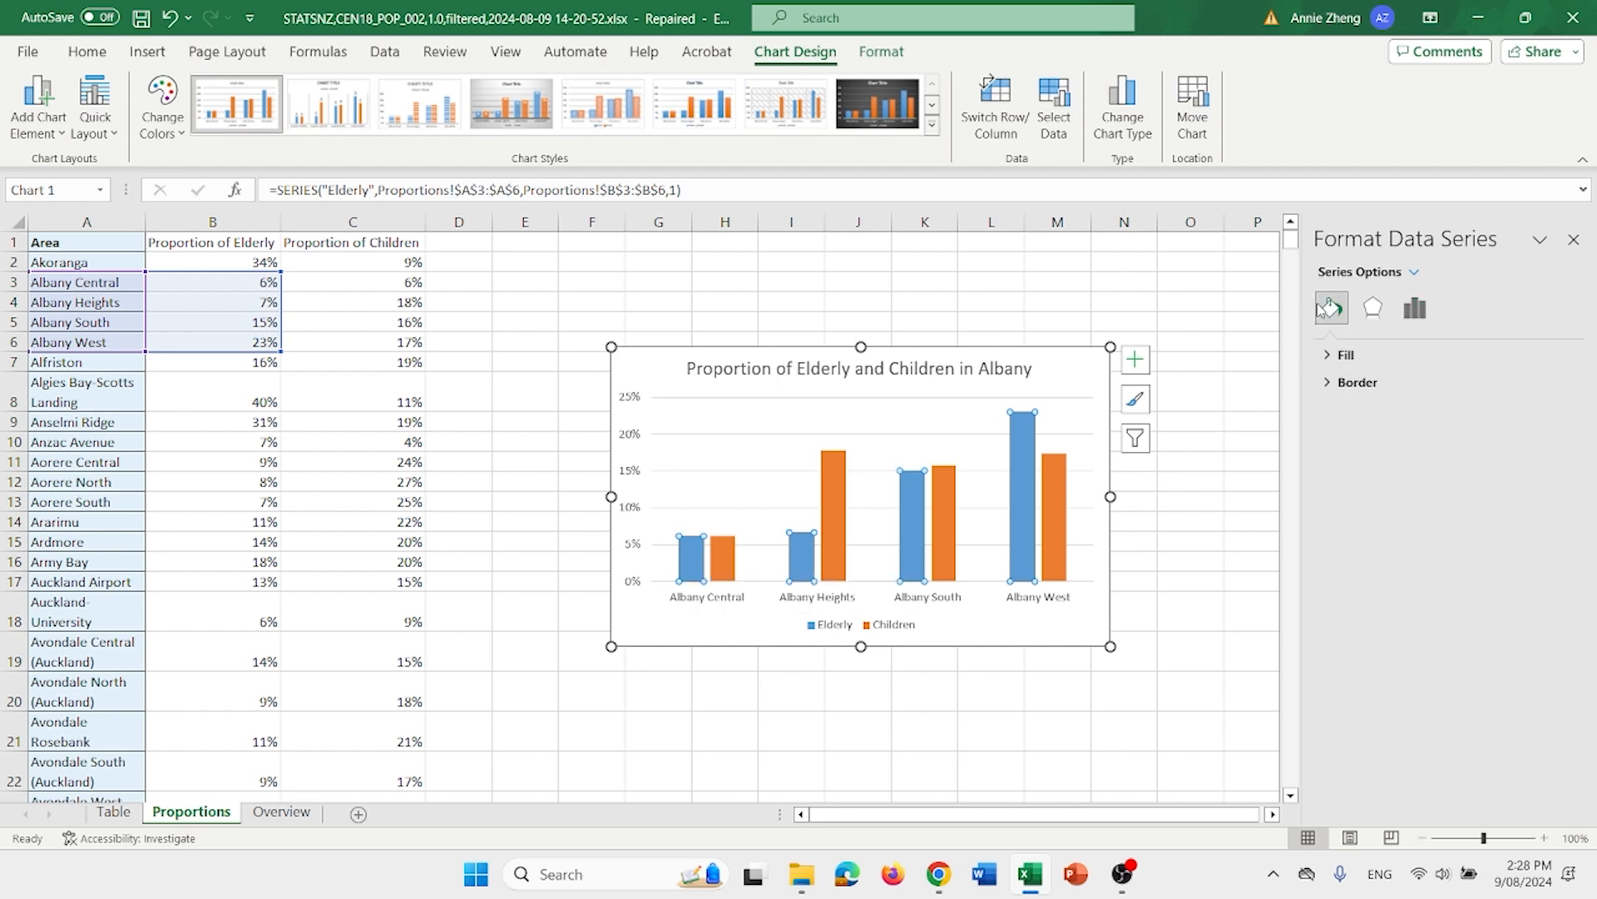
left_click(1346, 354)
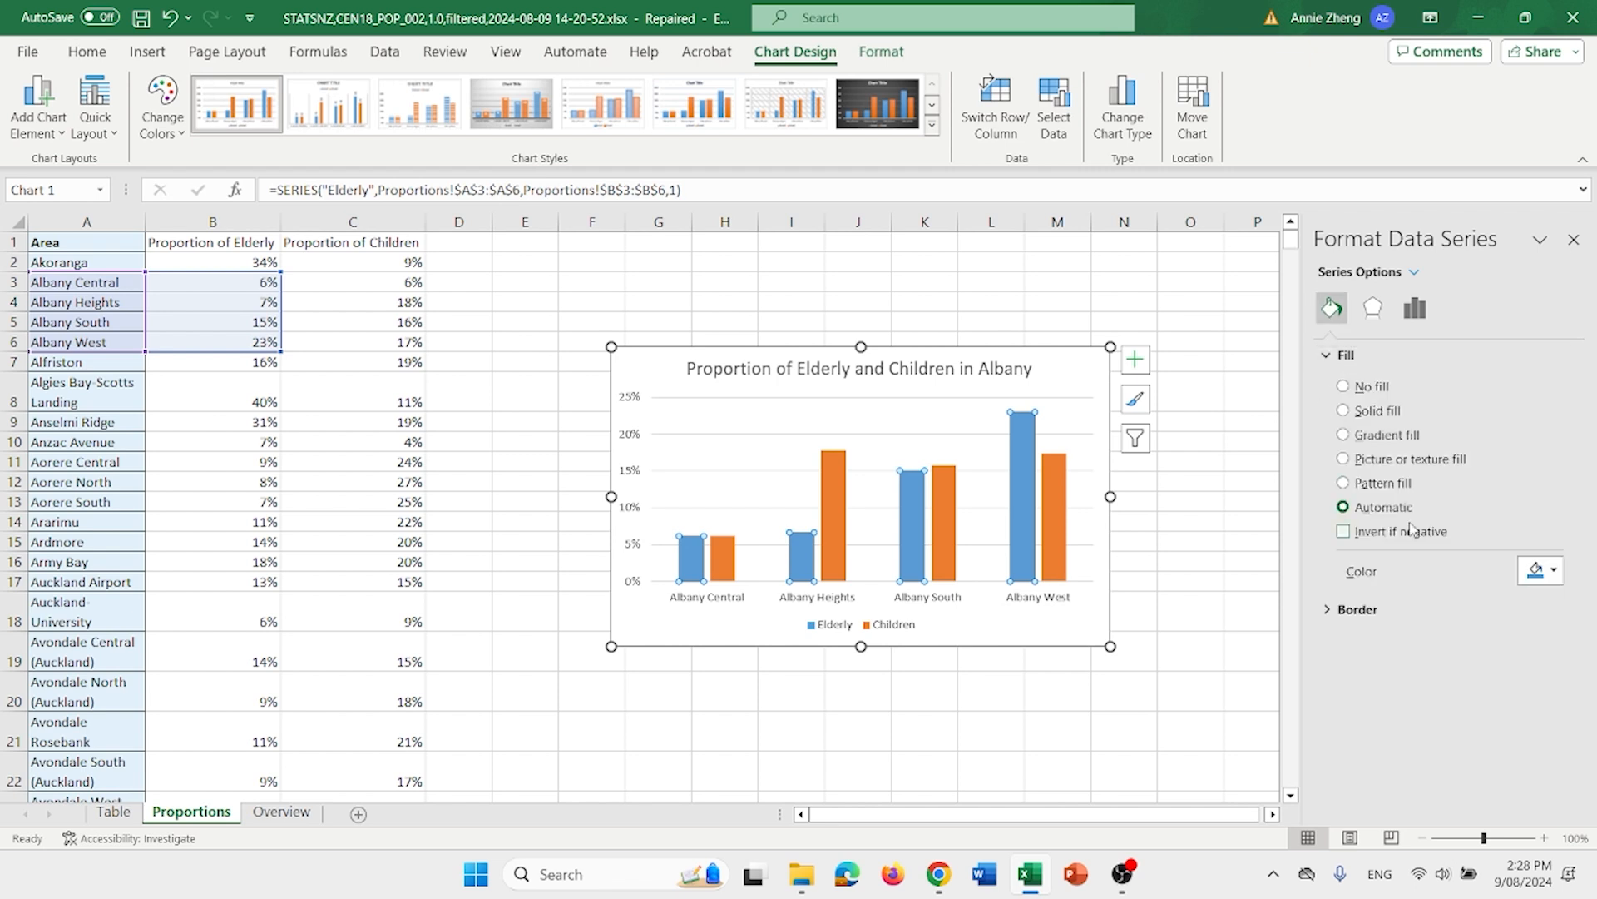
left_click(1546, 571)
left_click(1515, 656)
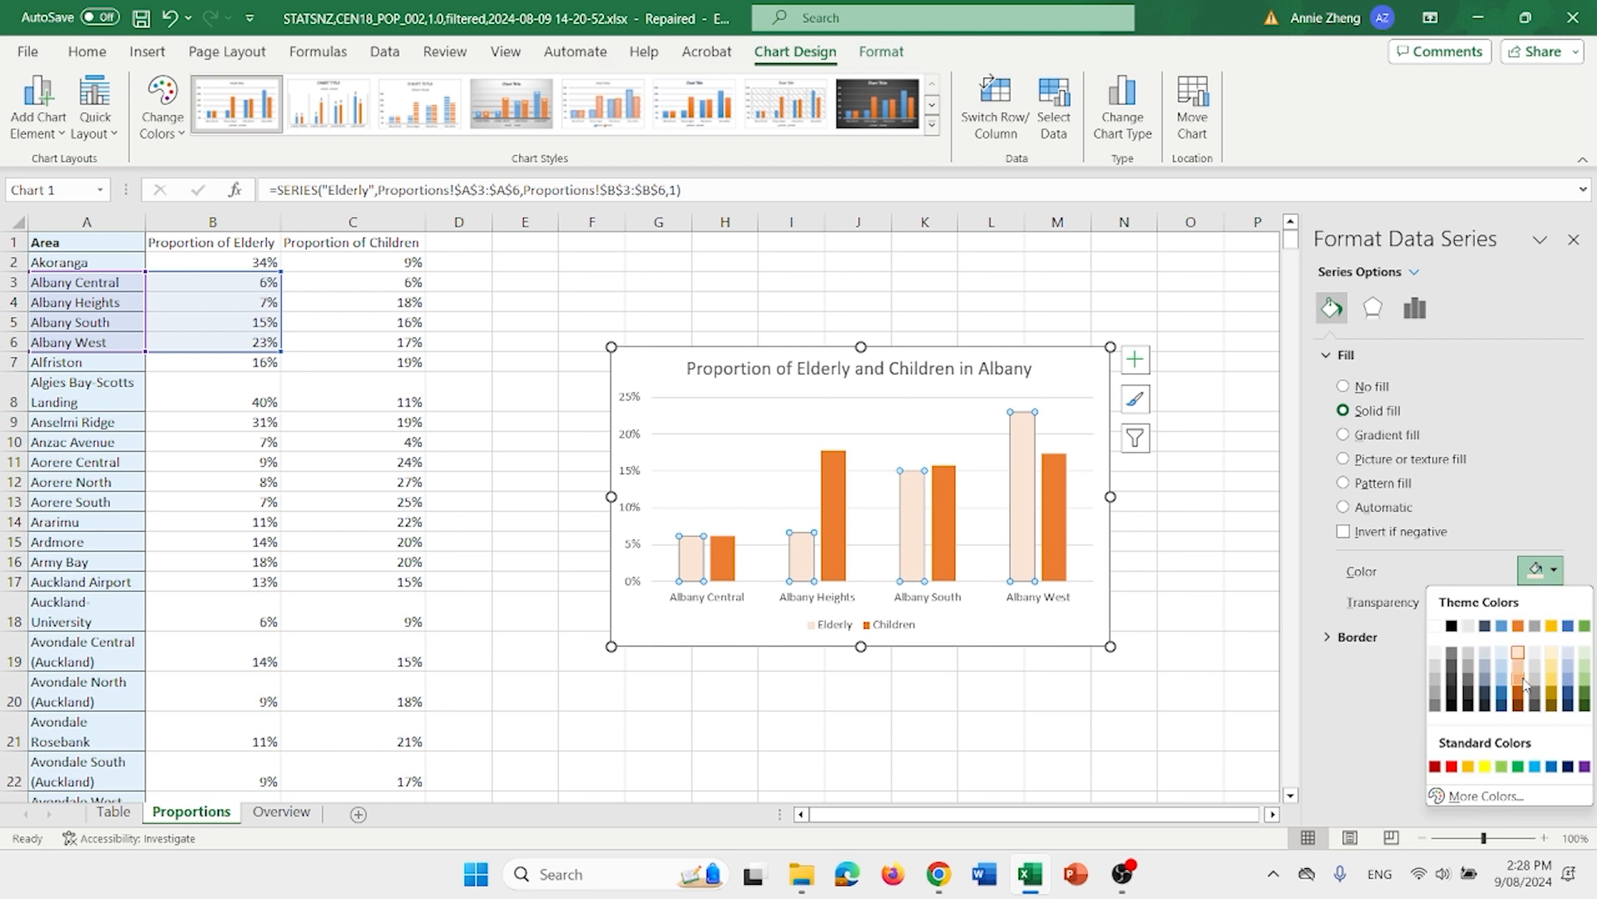
left_click(1526, 670)
- Fill the Children column series with the darkest orange-brown theme shade and deselect the chart
left_click(828, 525)
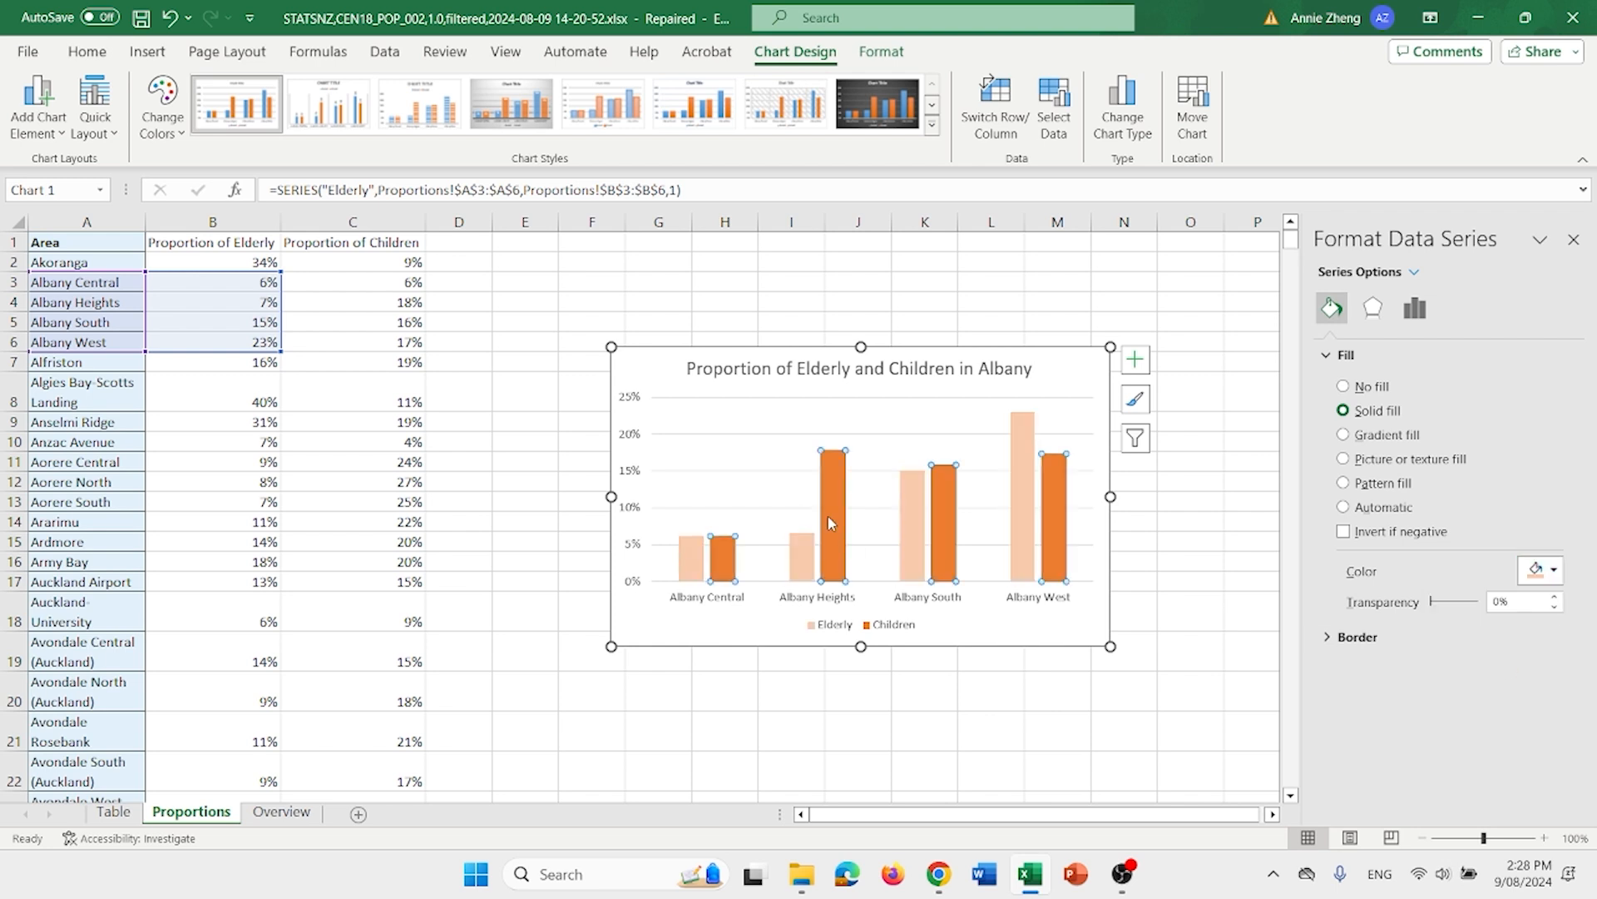
left_click(1549, 574)
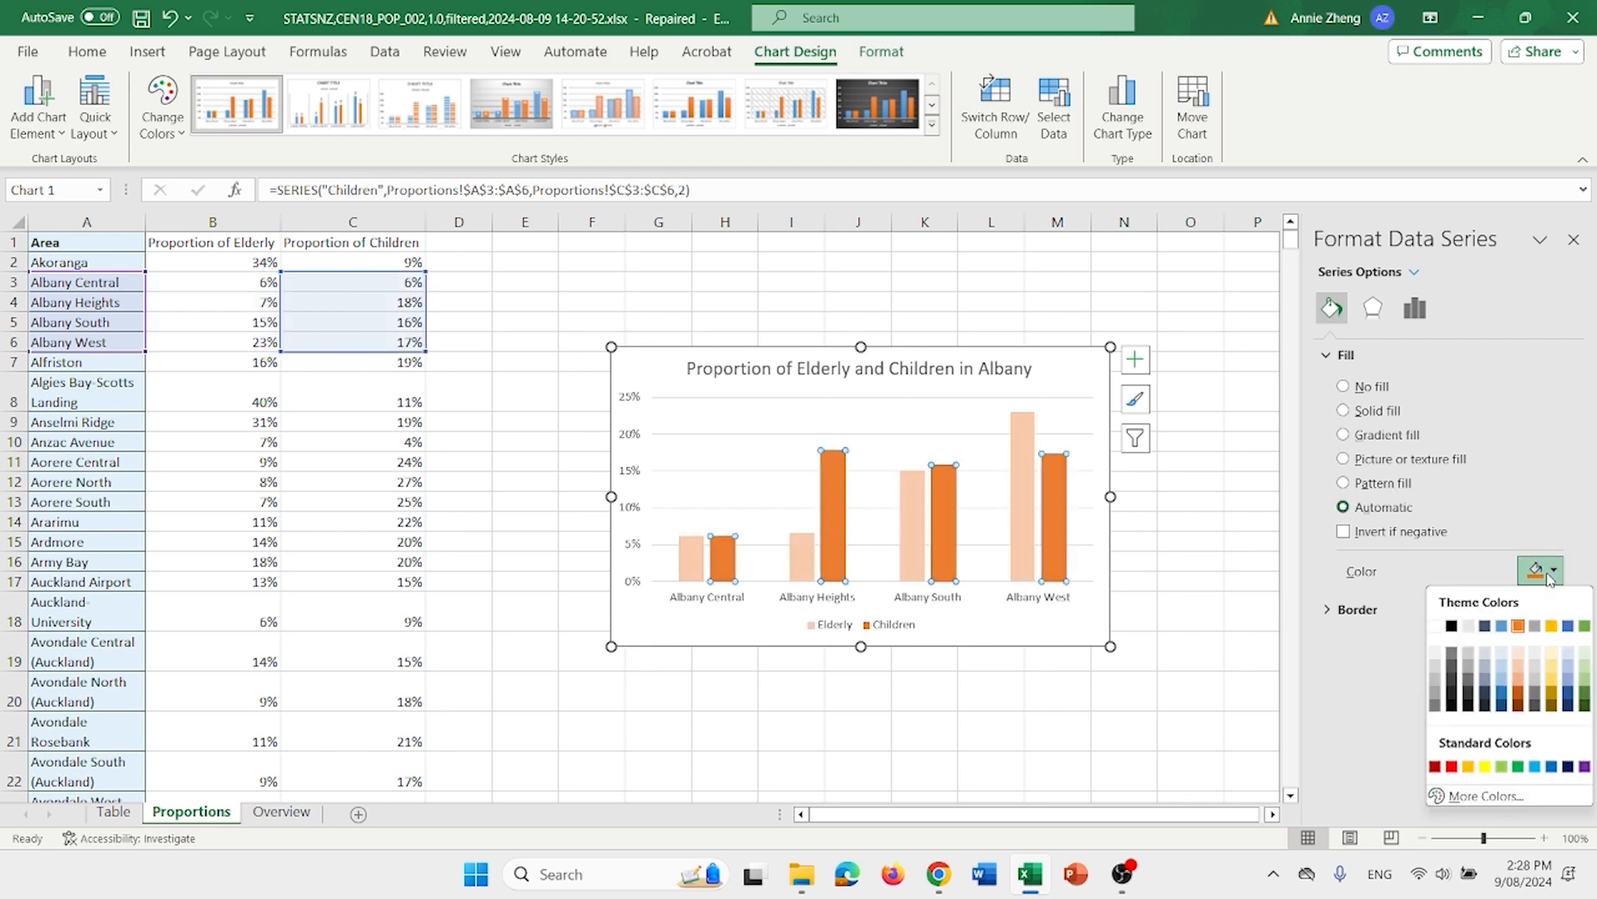
left_click(1519, 705)
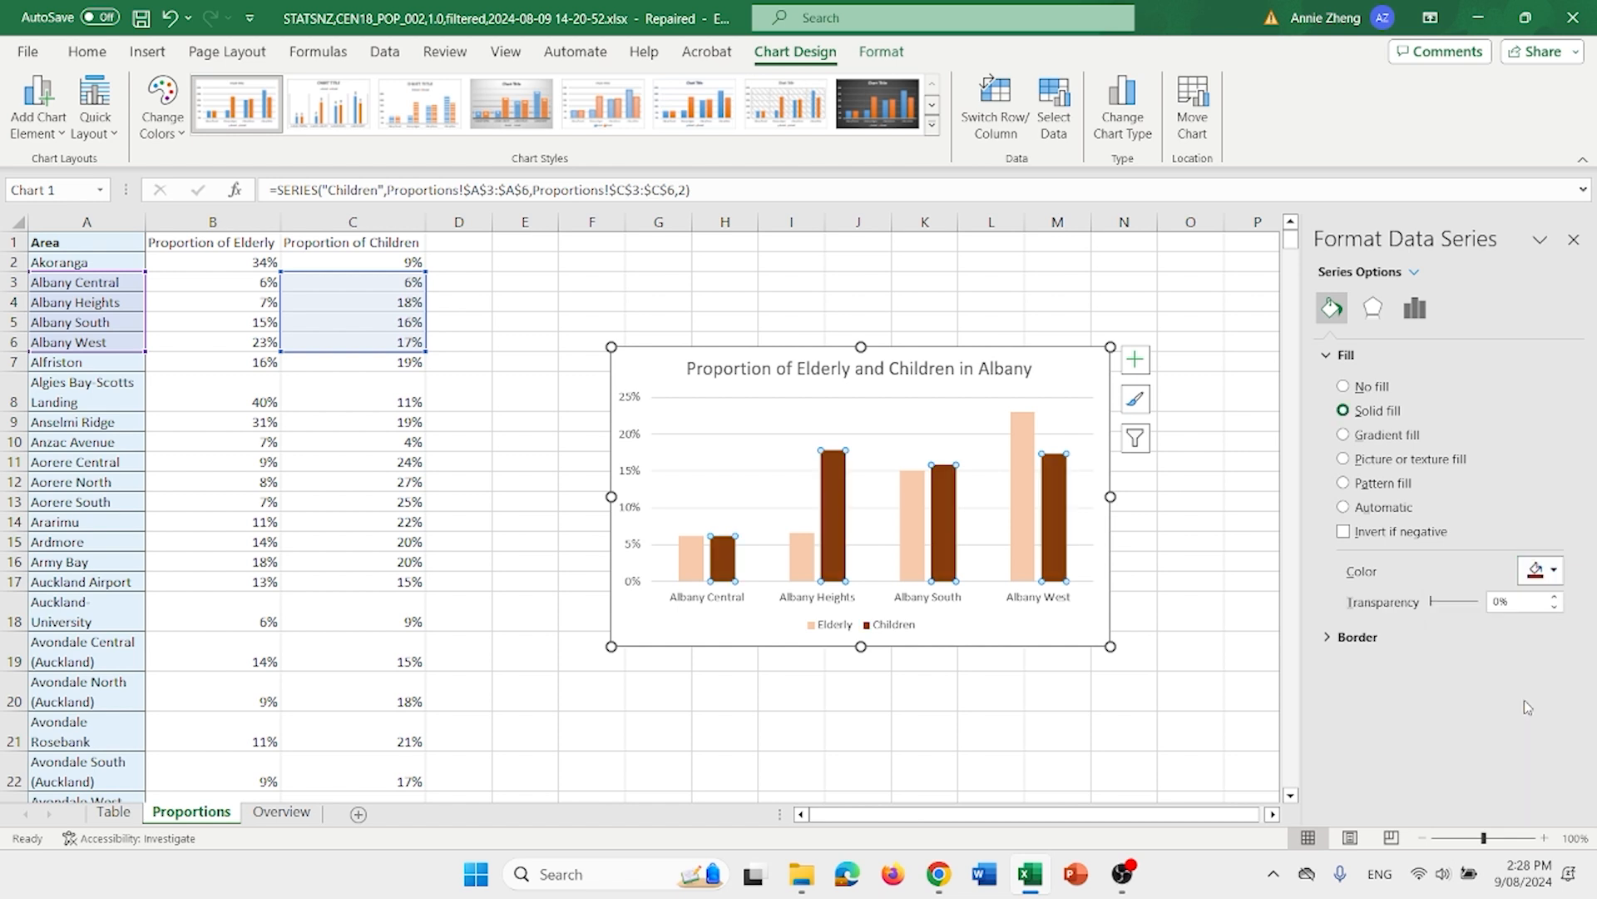
left_click(1193, 545)
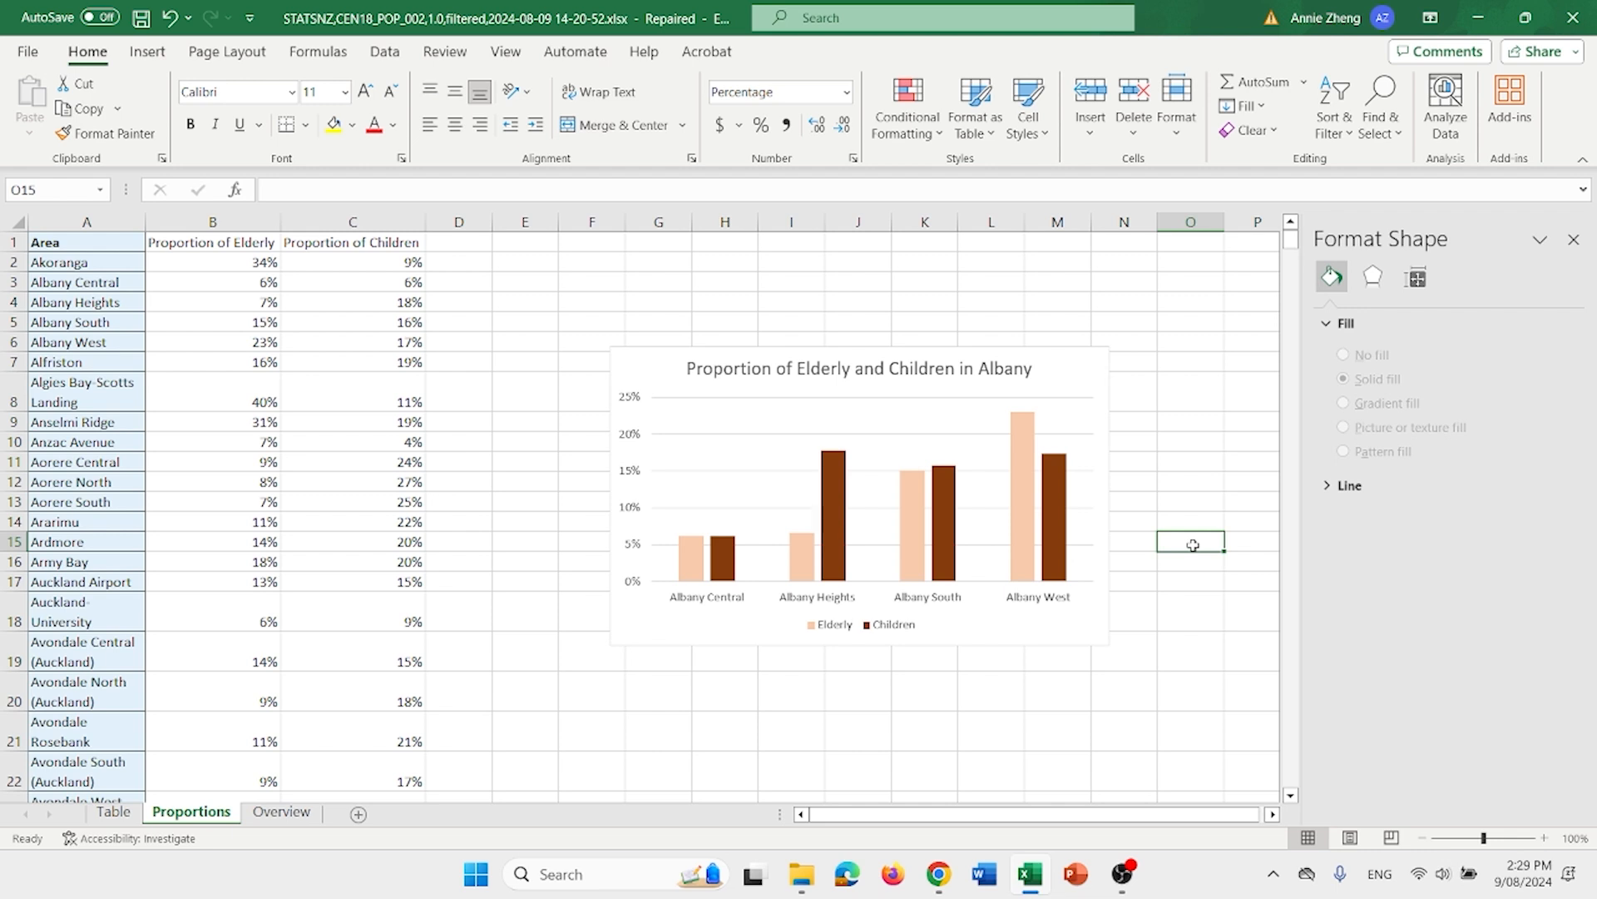
left_click(1140, 892)
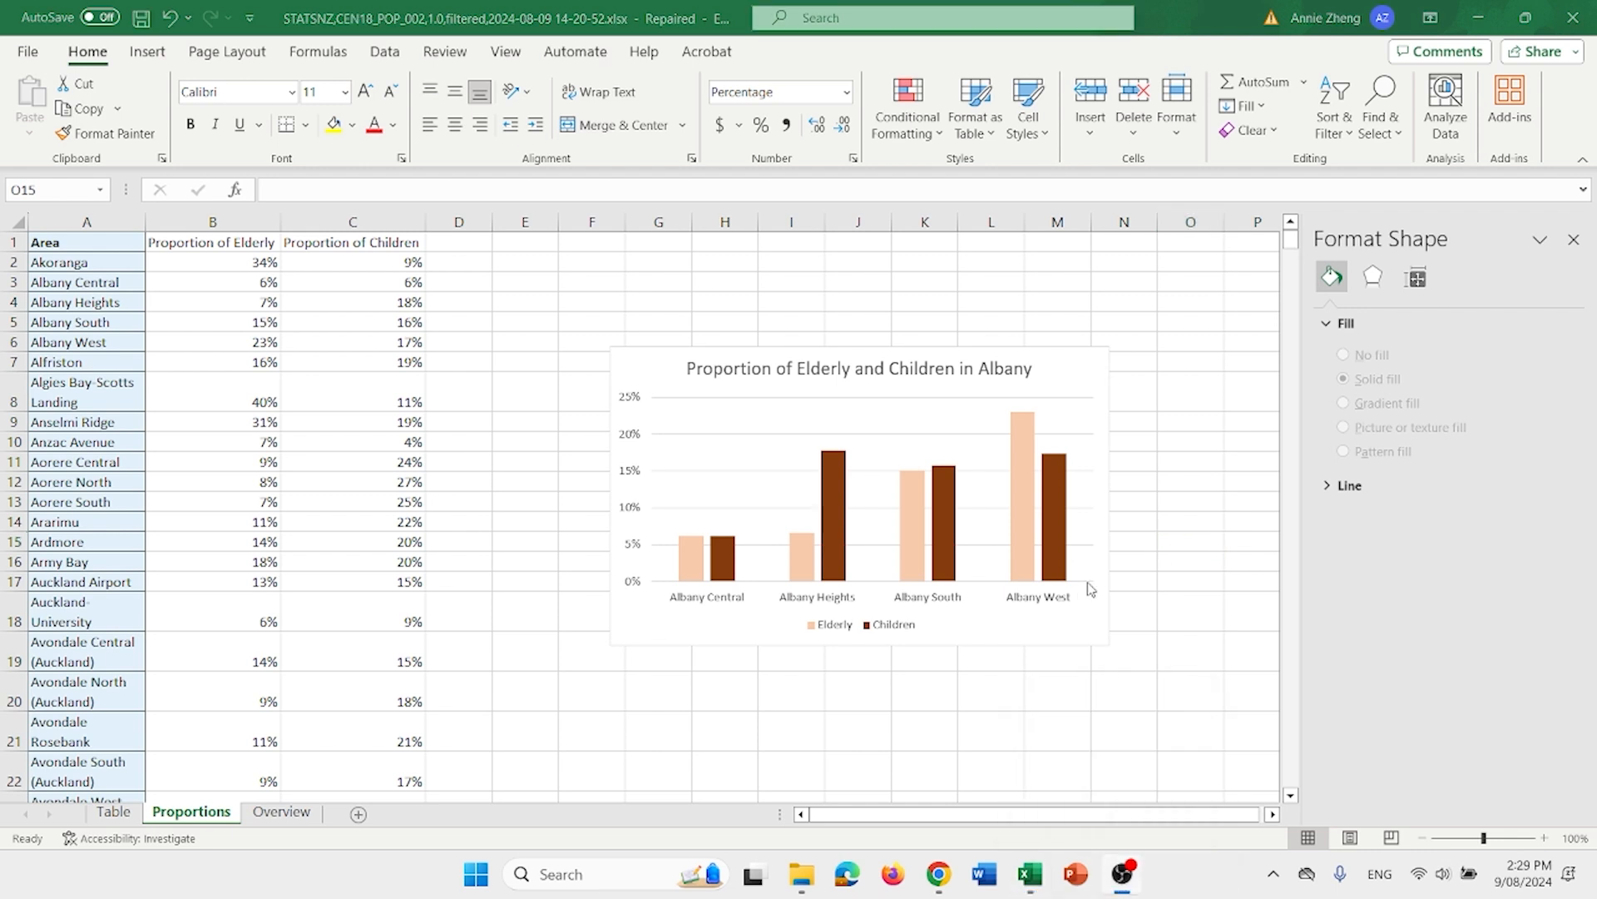